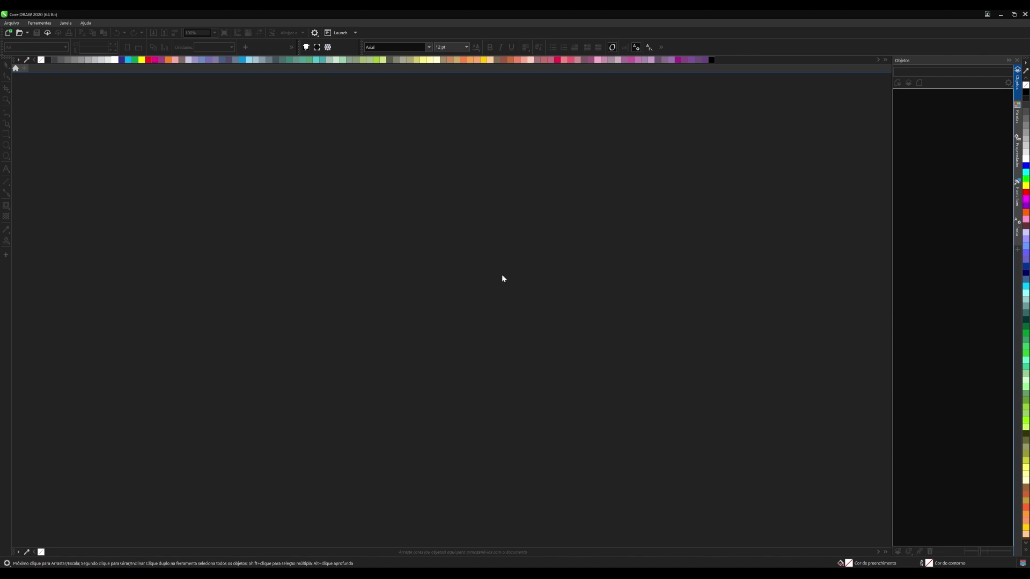
- Create a new document in pixels, 1080 wide by 1350 high, at 96 dpi
{"action": "key", "text": "ctrl+n"}
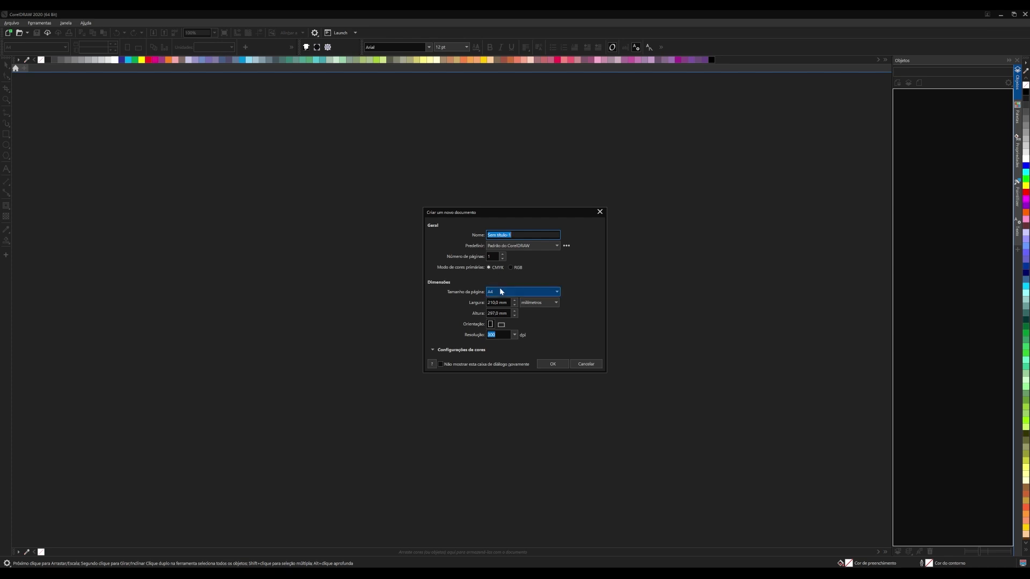
{"action": "left_click", "coordinate": [533, 303]}
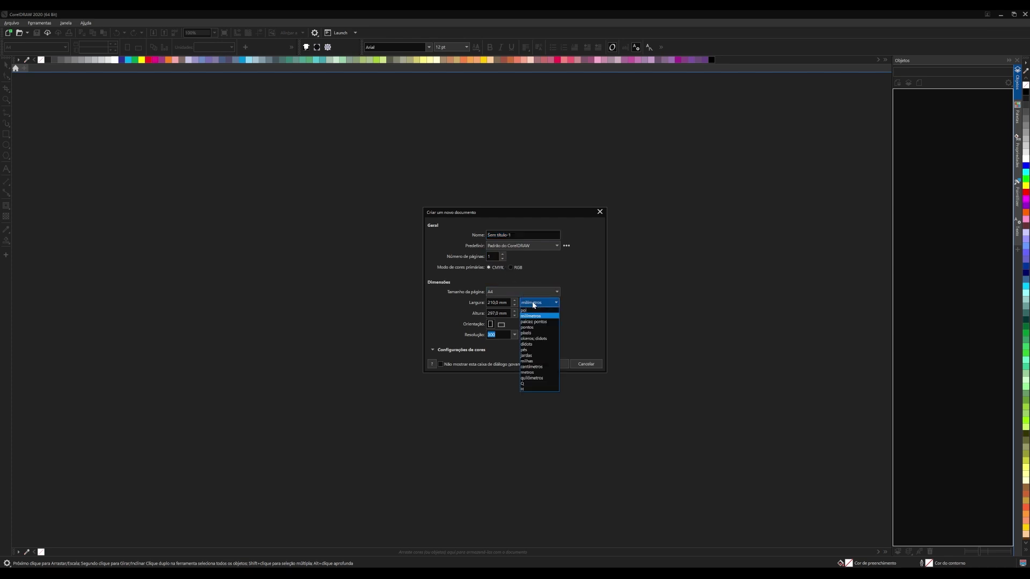
{"action": "left_click", "coordinate": [526, 333]}
{"action": "type", "text": "1."}
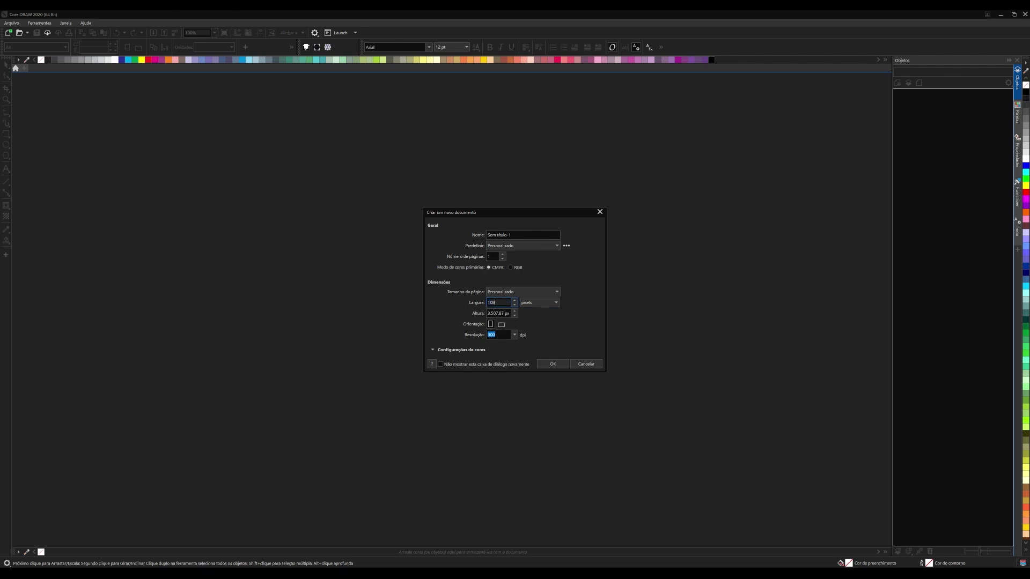
{"action": "type", "text": "0"}
{"action": "key", "text": "Tab"}
{"action": "key", "text": "Tab"}
{"action": "type", "text": "1"}
{"action": "type", "text": "350"}
{"action": "left_click", "coordinate": [513, 335]}
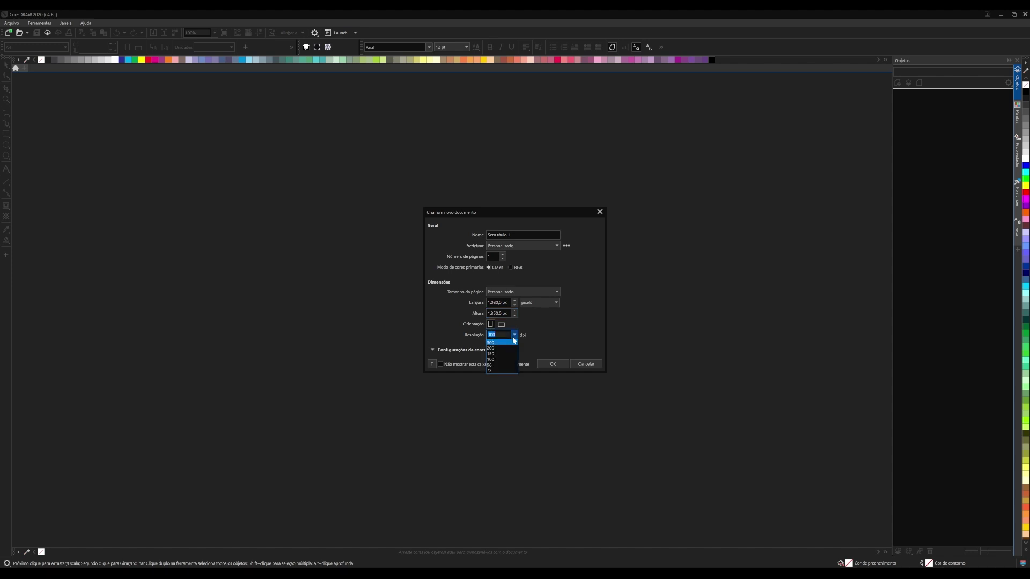
{"action": "left_click", "coordinate": [492, 366]}
{"action": "left_click_drag", "start_coordinate": [505, 305], "coordinate": [475, 306]}
{"action": "type", "text": "1080"}
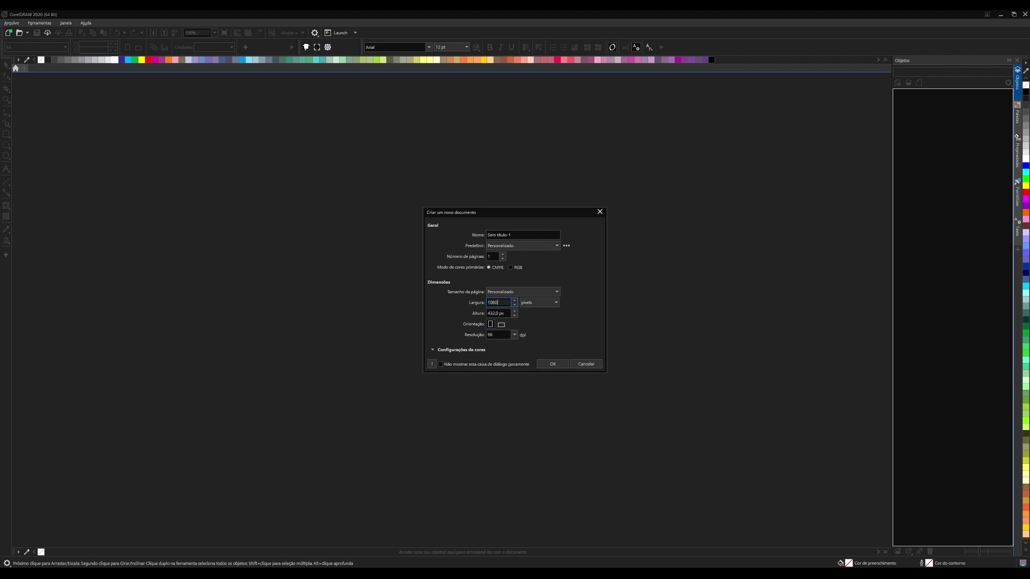
{"action": "key", "text": "Tab"}
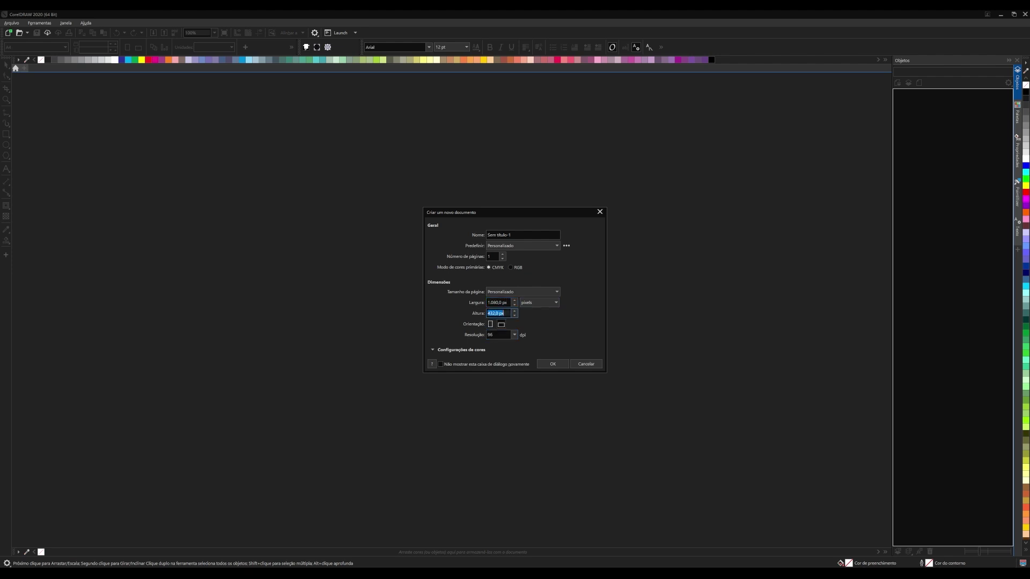
{"action": "type", "text": "1350"}
{"action": "key", "text": "Tab"}
{"action": "left_click", "coordinate": [547, 364]}
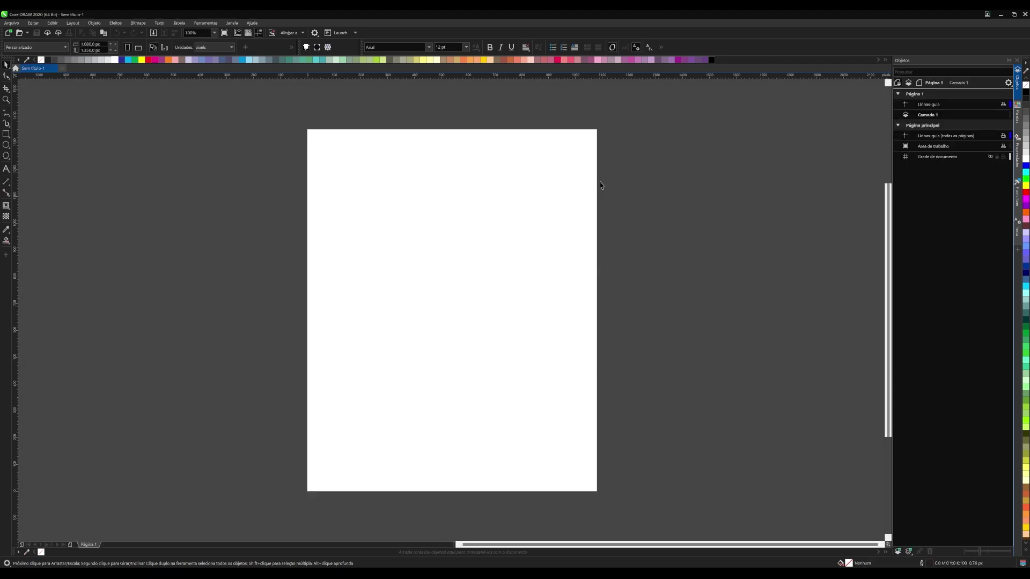
- Add user-defined margin guidelines inset 60 px from every page edge
{"action": "double_click", "coordinate": [597, 144]}
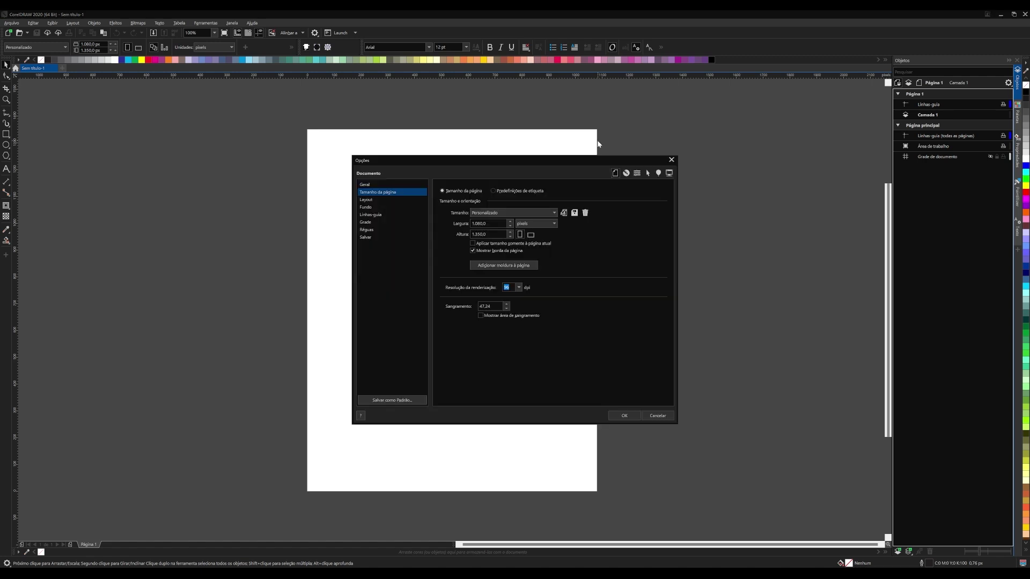
{"action": "left_click", "coordinate": [379, 215]}
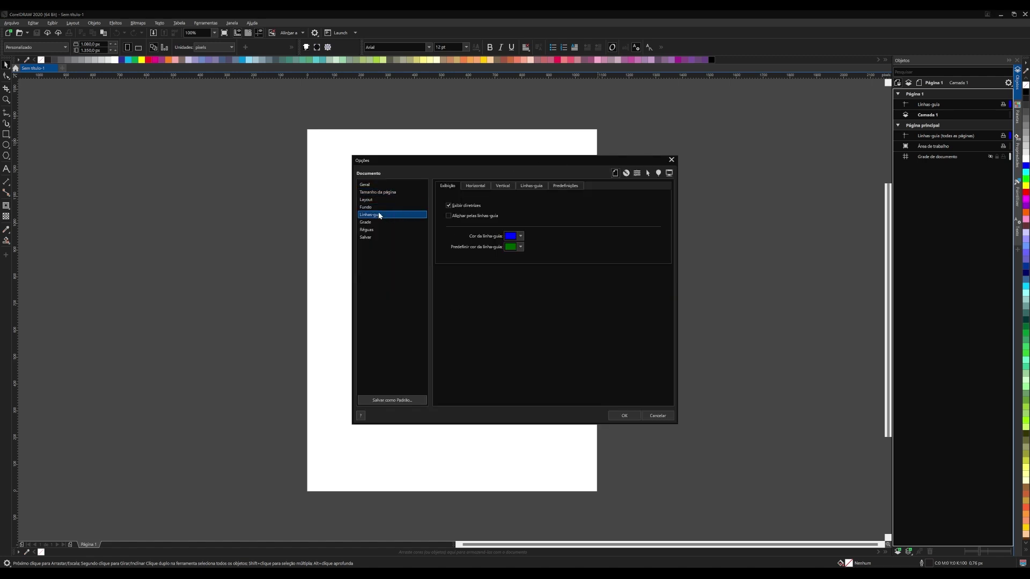
{"action": "left_click", "coordinate": [569, 186]}
{"action": "left_click", "coordinate": [539, 207]}
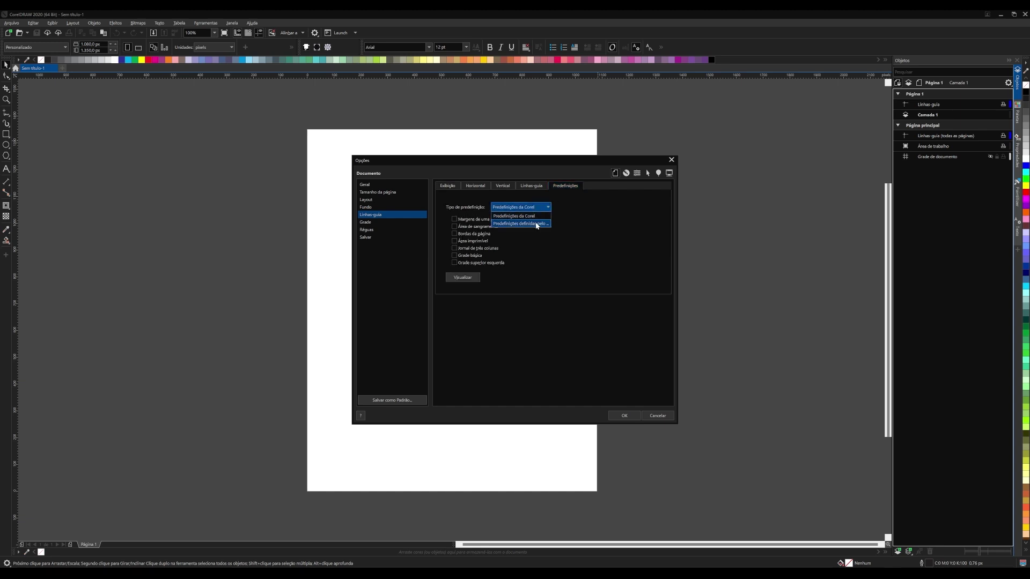
{"action": "left_click", "coordinate": [537, 224]}
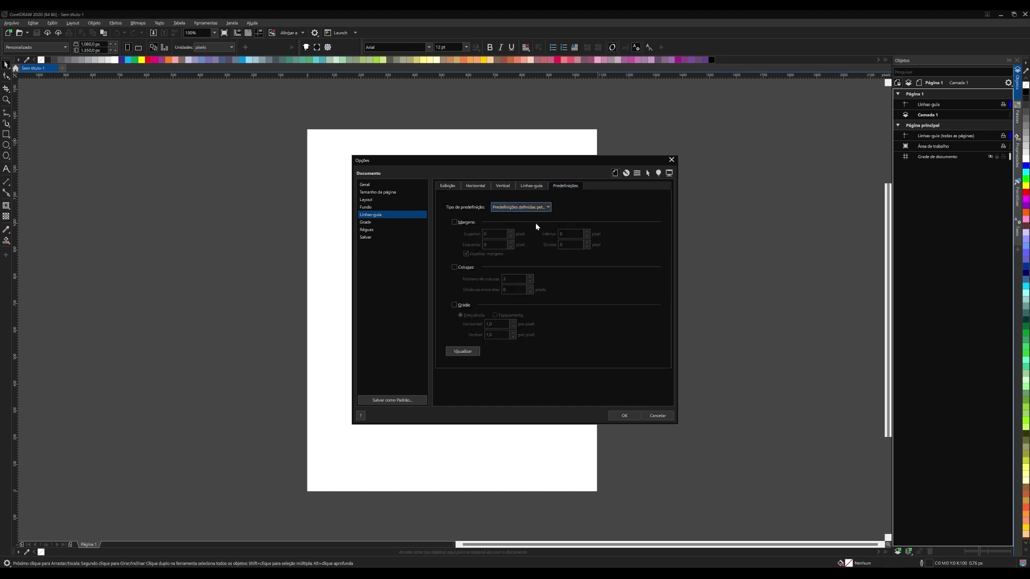
{"action": "left_click", "coordinate": [454, 222]}
{"action": "left_click", "coordinate": [482, 233]}
{"action": "type", "text": "60"}
{"action": "key", "text": "Tab"}
{"action": "type", "text": "6"}
{"action": "left_click", "coordinate": [623, 417]}
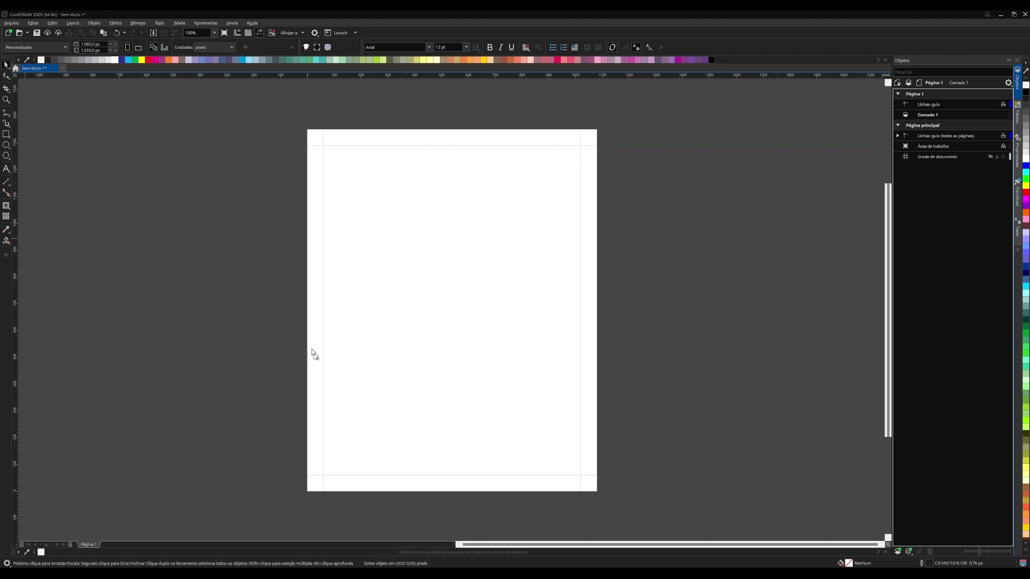
- Place the singers photo, mirror it horizontally, shrink it slightly and nudge it up-left
{"action": "left_click_drag", "start_coordinate": [310, 352], "coordinate": [460, 310]}
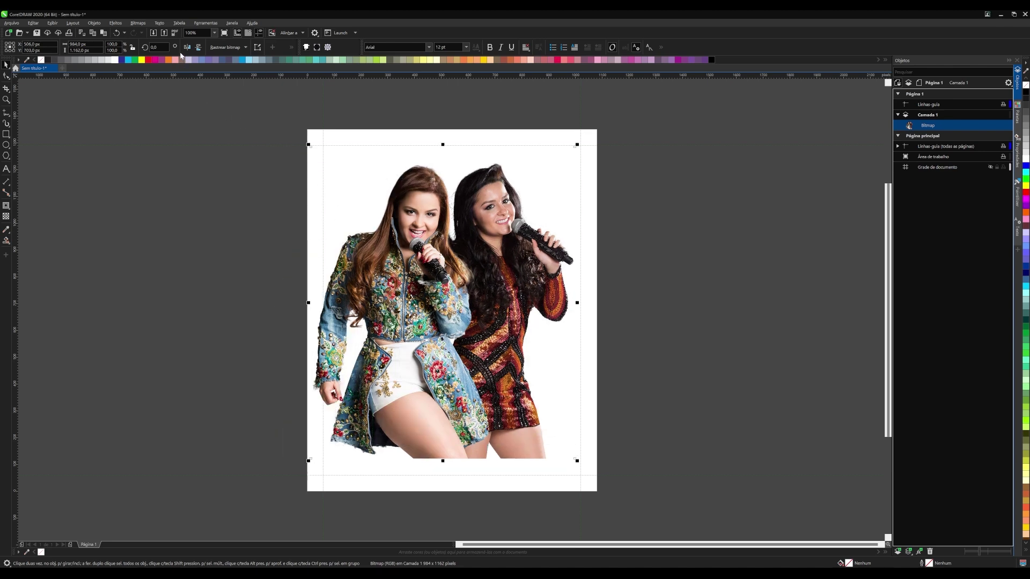
{"action": "left_click", "coordinate": [187, 47]}
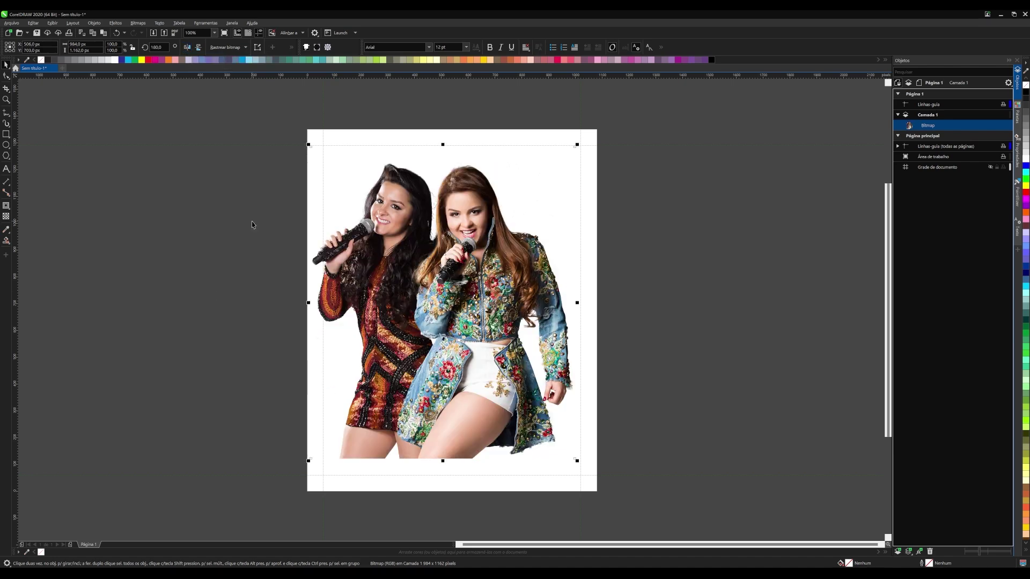
{"action": "left_click_drag", "start_coordinate": [308, 145], "coordinate": [335, 177]}
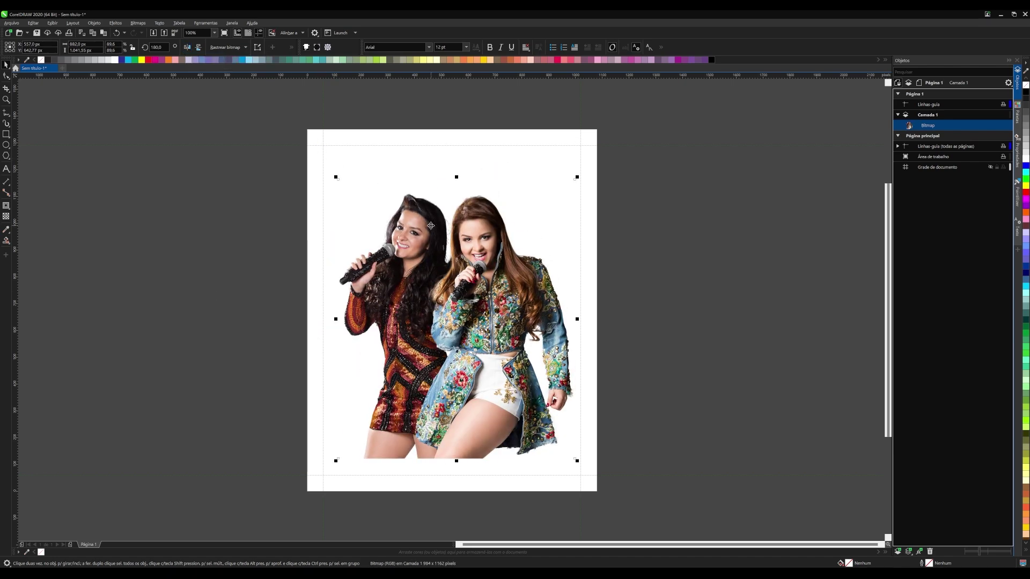
{"action": "left_click_drag", "start_coordinate": [431, 226], "coordinate": [426, 218]}
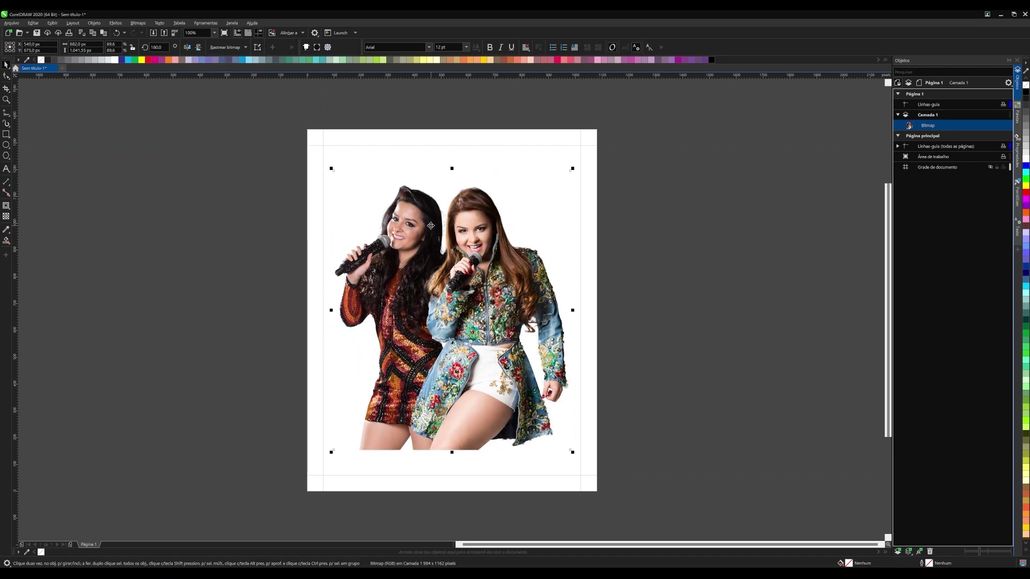
{"action": "left_click", "coordinate": [188, 261]}
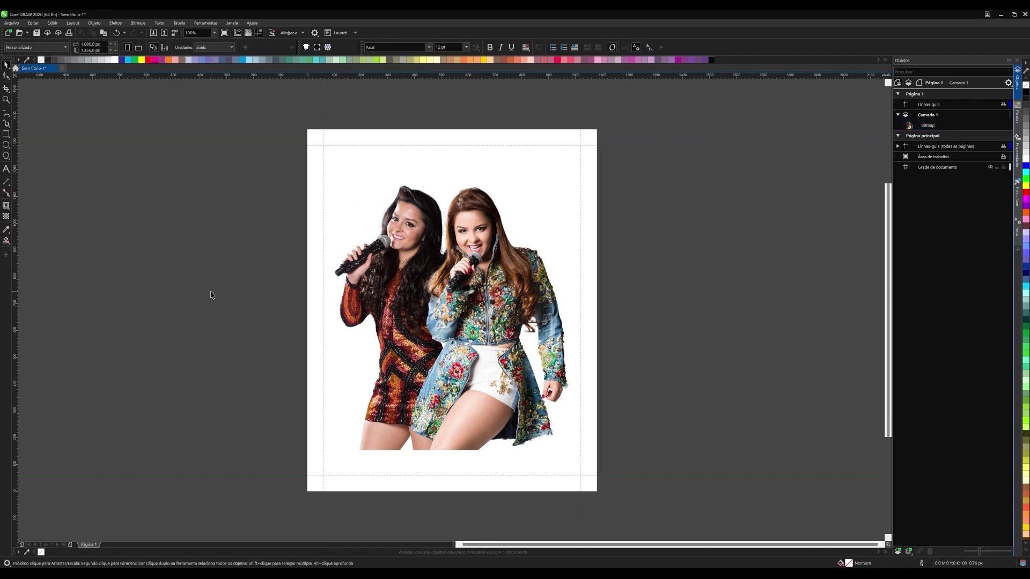
- Drag the bg image file from the desktop onto the canvas
{"action": "key", "text": "alt+Return"}
{"action": "left_click", "coordinate": [1000, 13]}
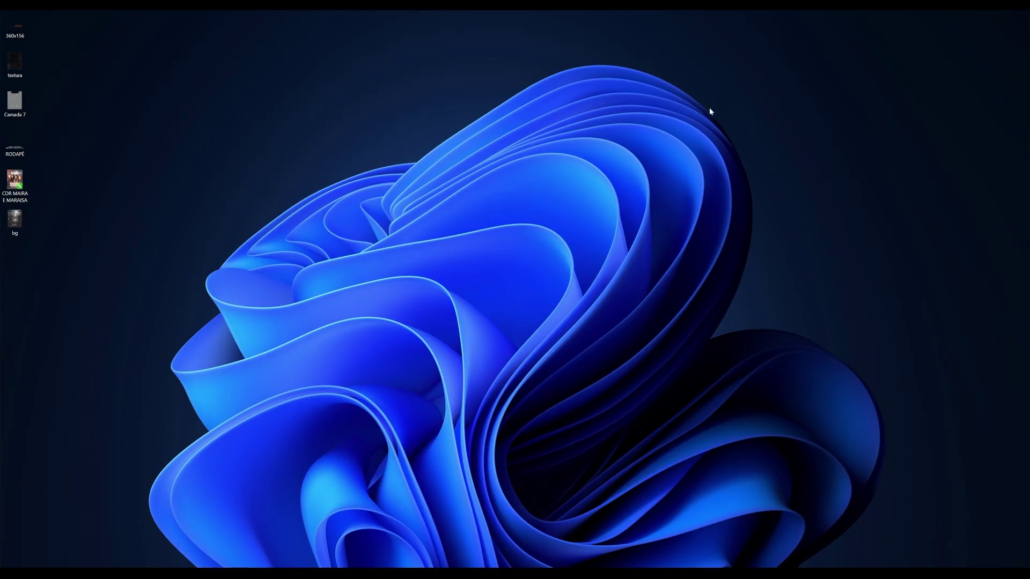
{"action": "left_click_drag", "start_coordinate": [26, 230], "coordinate": [35, 236]}
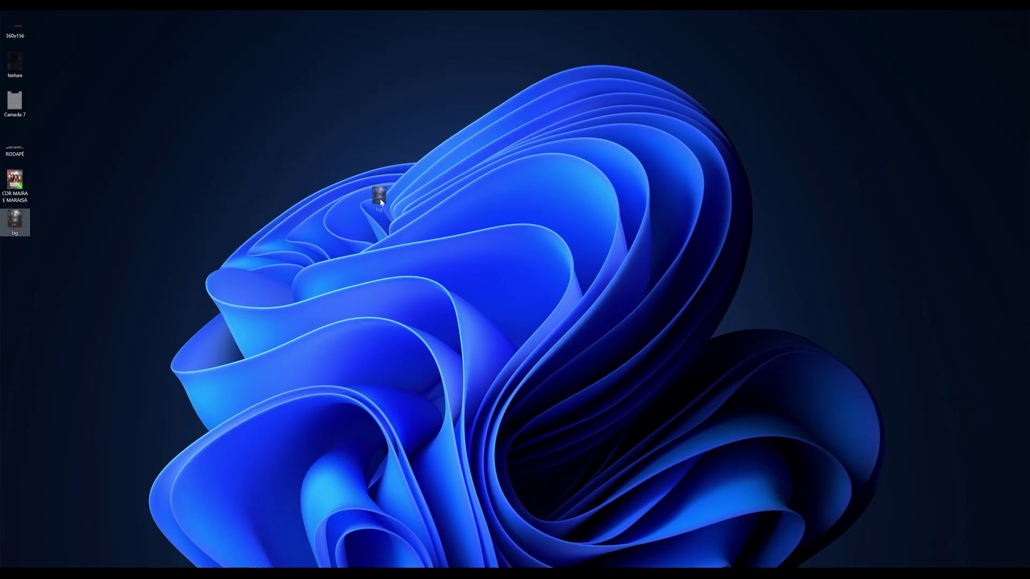
{"action": "left_click_drag", "start_coordinate": [380, 198], "coordinate": [392, 265]}
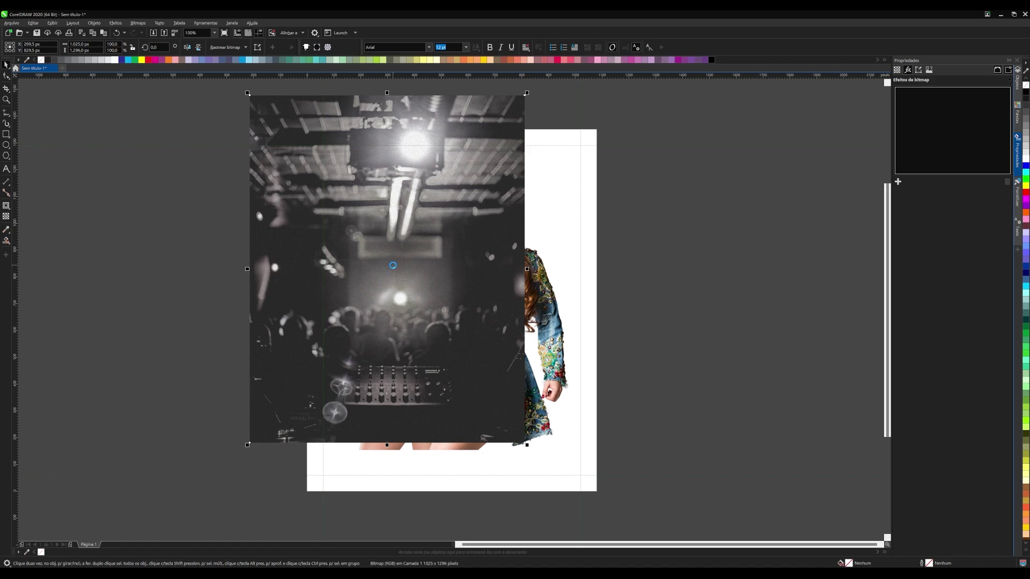
- Centre the concert background on the page and stretch it to 1080 px wide
{"action": "key", "text": "p"}
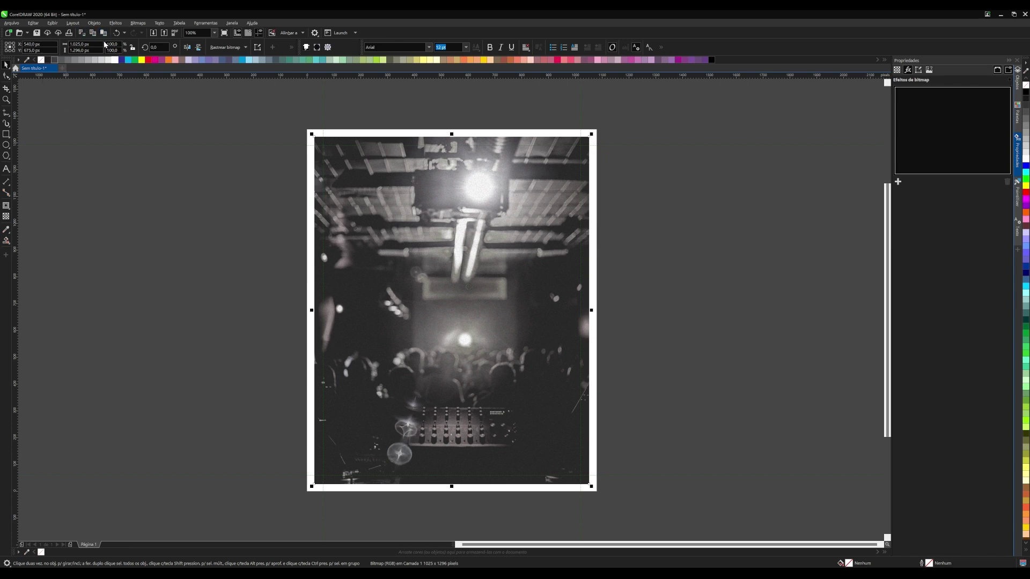
{"action": "left_click_drag", "start_coordinate": [103, 44], "coordinate": [55, 43]}
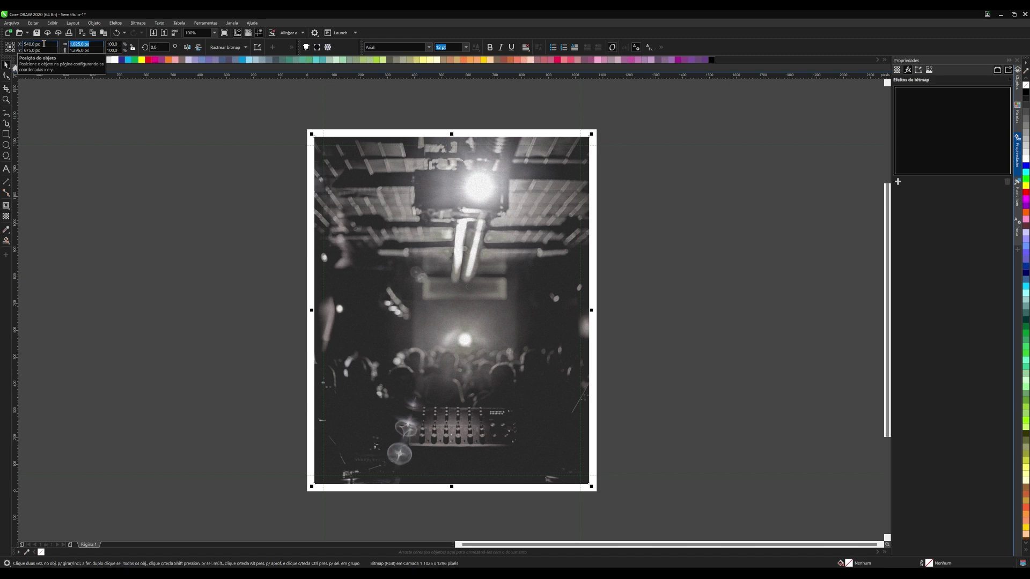
{"action": "type", "text": "1080"}
{"action": "key", "text": "Return"}
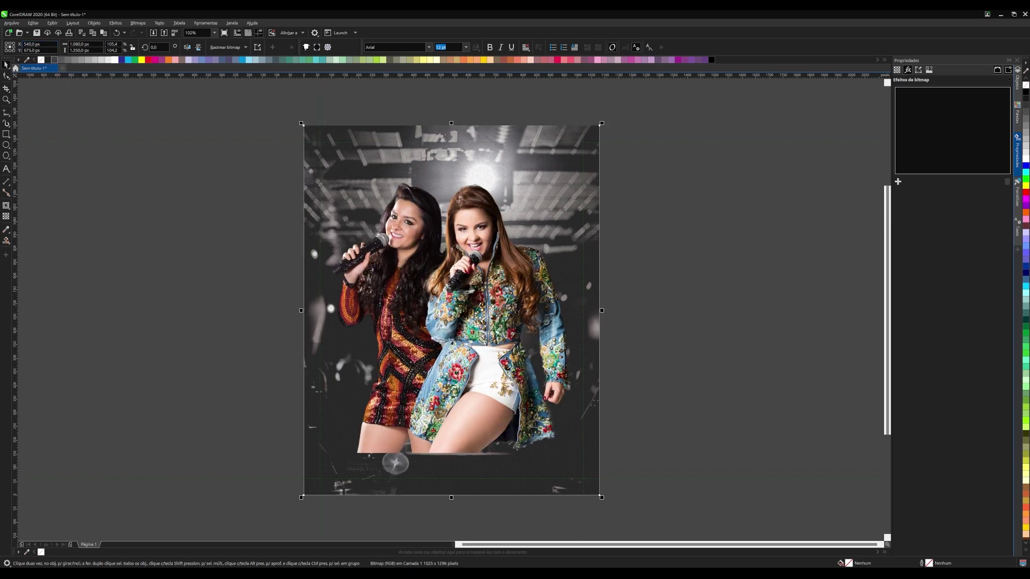
- Nudge the singers cutout down slightly, then minimise CorelDRAW to reach the desktop files
{"action": "left_click", "coordinate": [223, 232]}
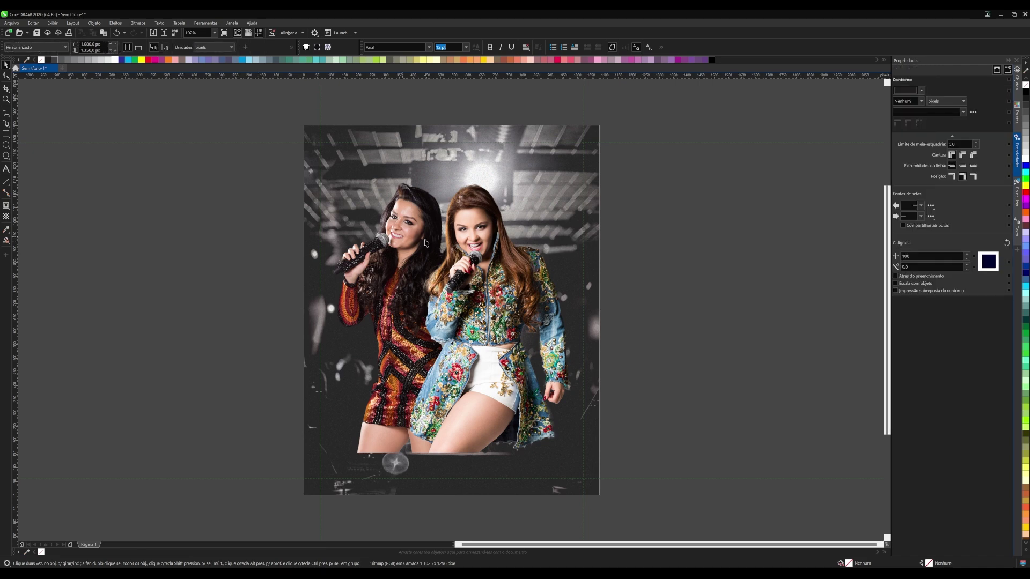
{"action": "left_click", "coordinate": [425, 242]}
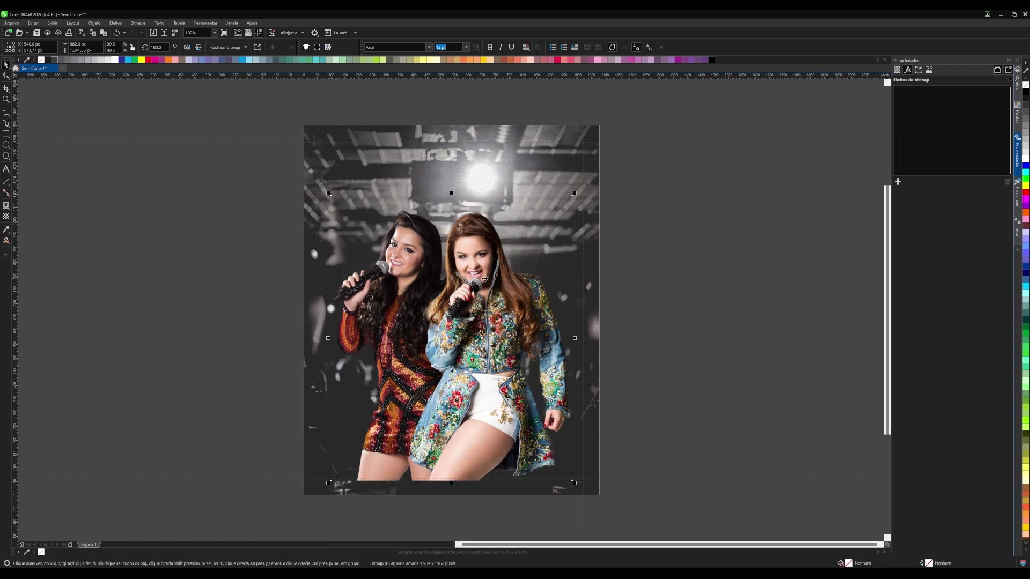
{"action": "left_click", "coordinate": [488, 178]}
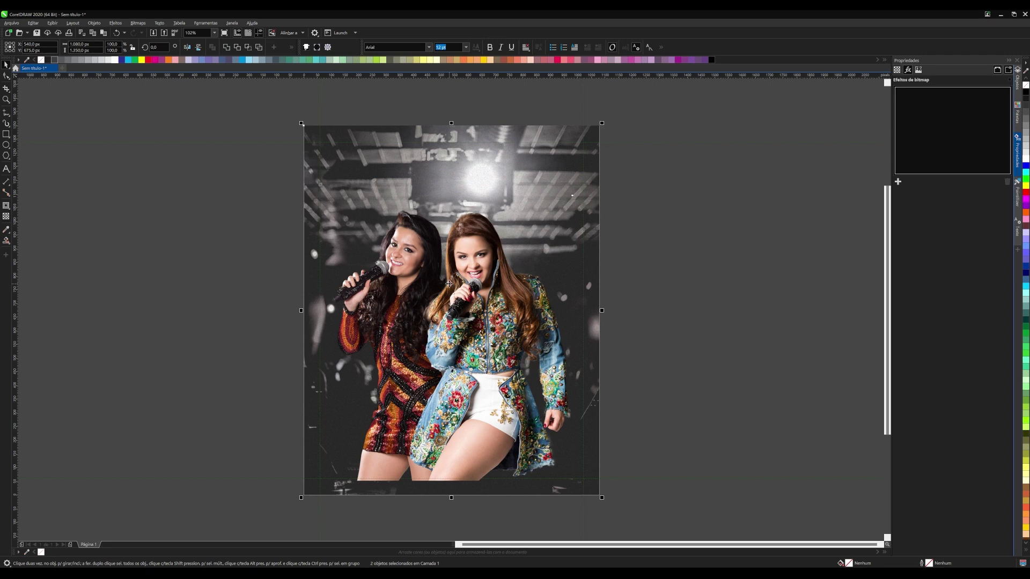
{"action": "key", "text": "Down"}
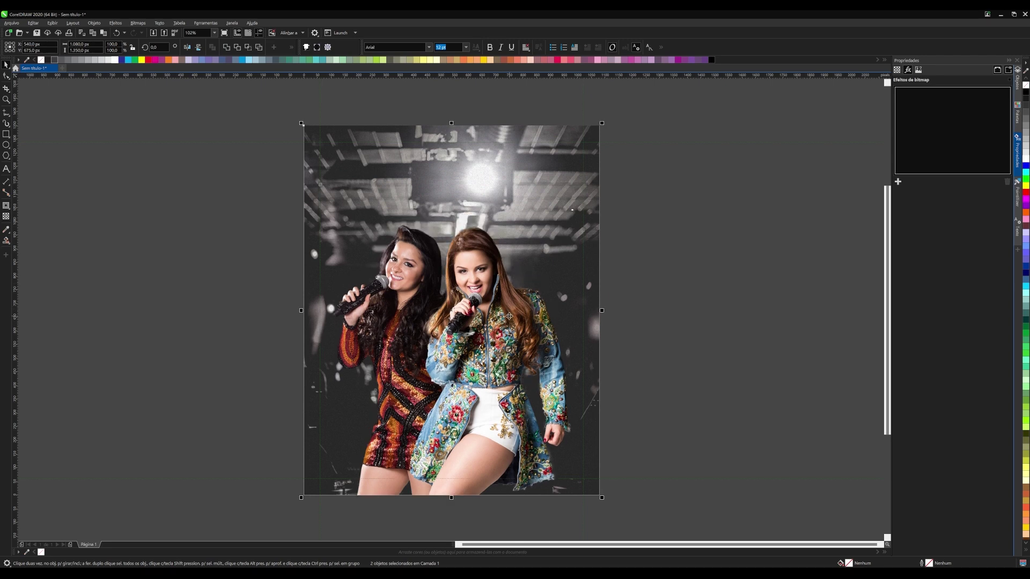
{"action": "left_click", "coordinate": [670, 207]}
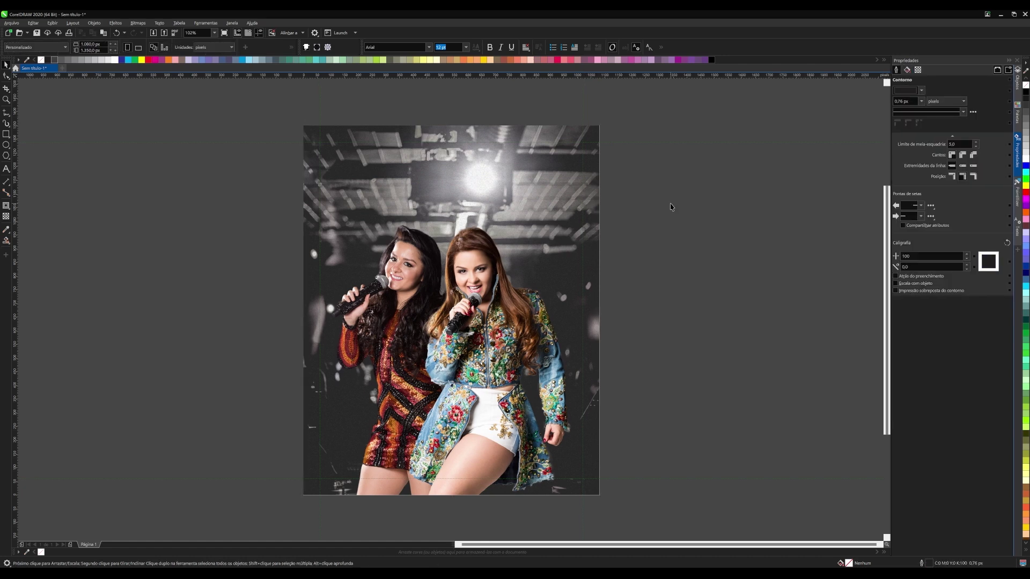
{"action": "left_click", "coordinate": [1001, 14]}
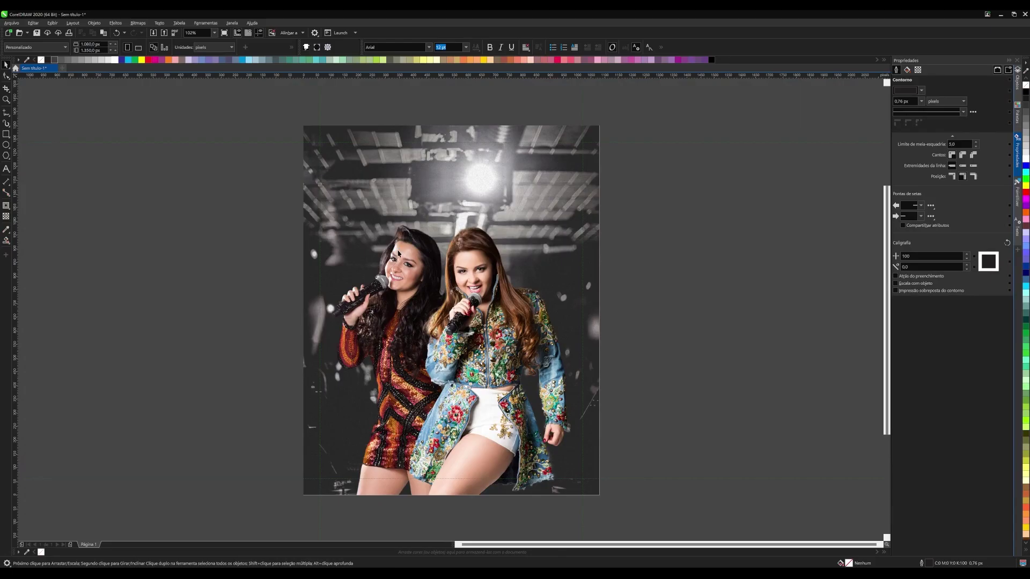
- Import the textura image onto the canvas and centre it on the page
{"action": "left_click_drag", "start_coordinate": [246, 169], "coordinate": [465, 319]}
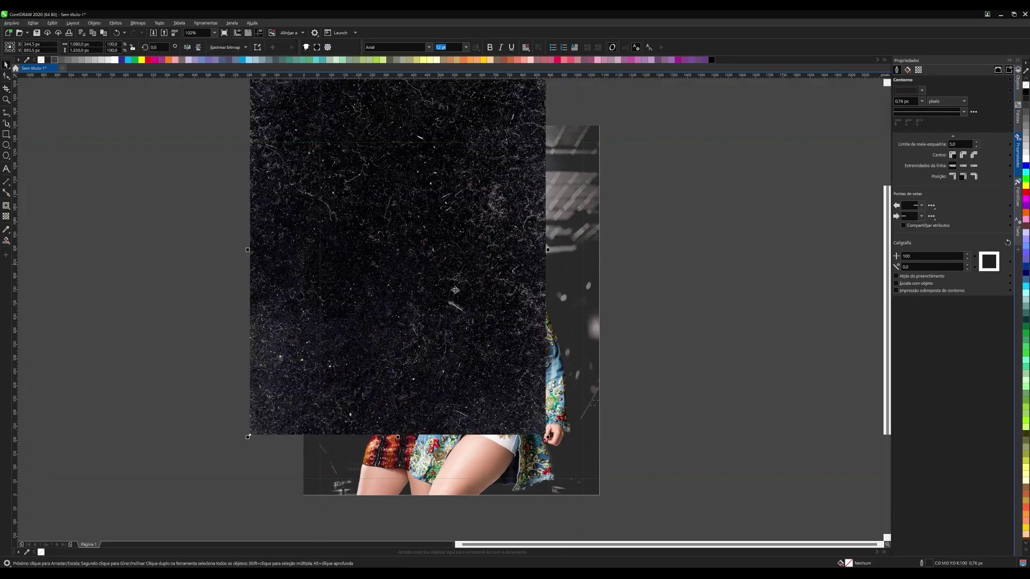
{"action": "key", "text": "p"}
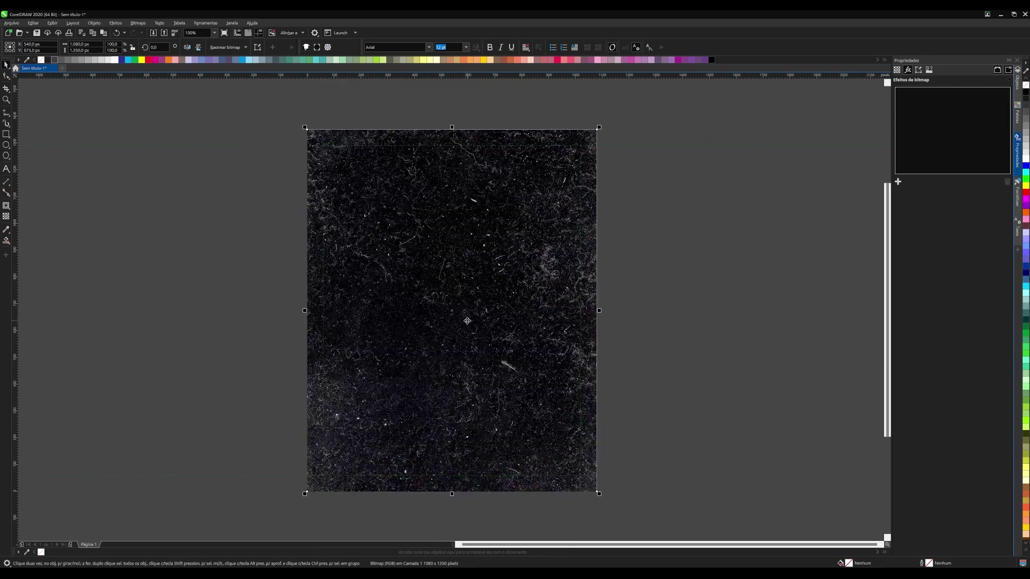
{"action": "scroll", "coordinate": [433, 332], "scroll_direction": "down", "scroll_amount": 1}
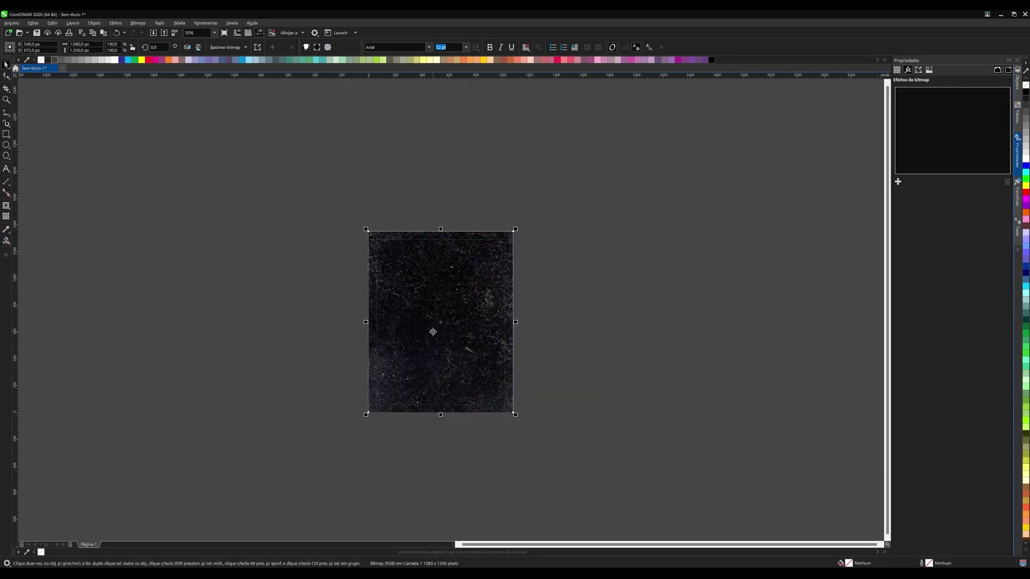
{"action": "scroll", "coordinate": [433, 332], "scroll_direction": "up", "scroll_amount": 1}
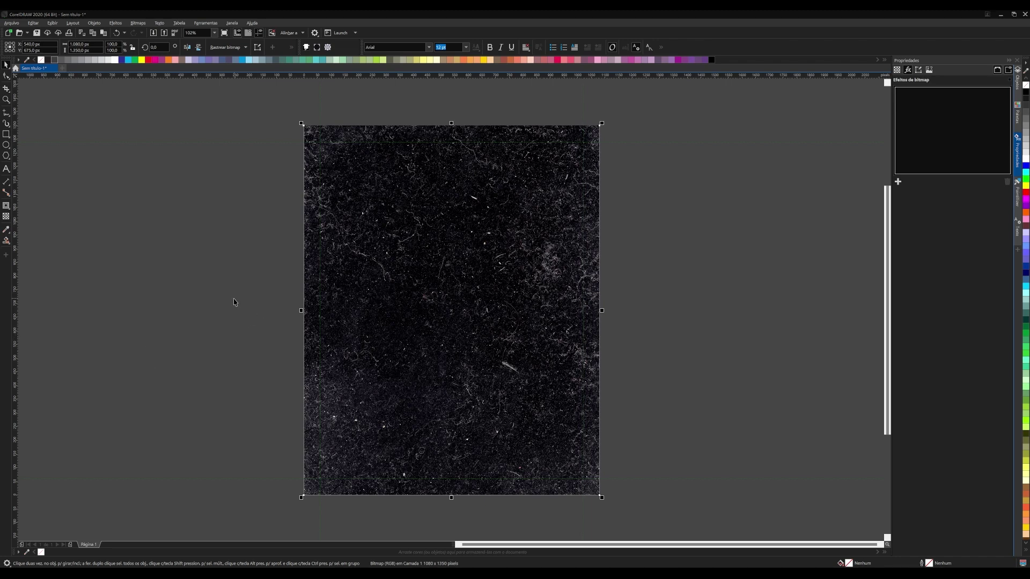
{"action": "left_click", "coordinate": [339, 237]}
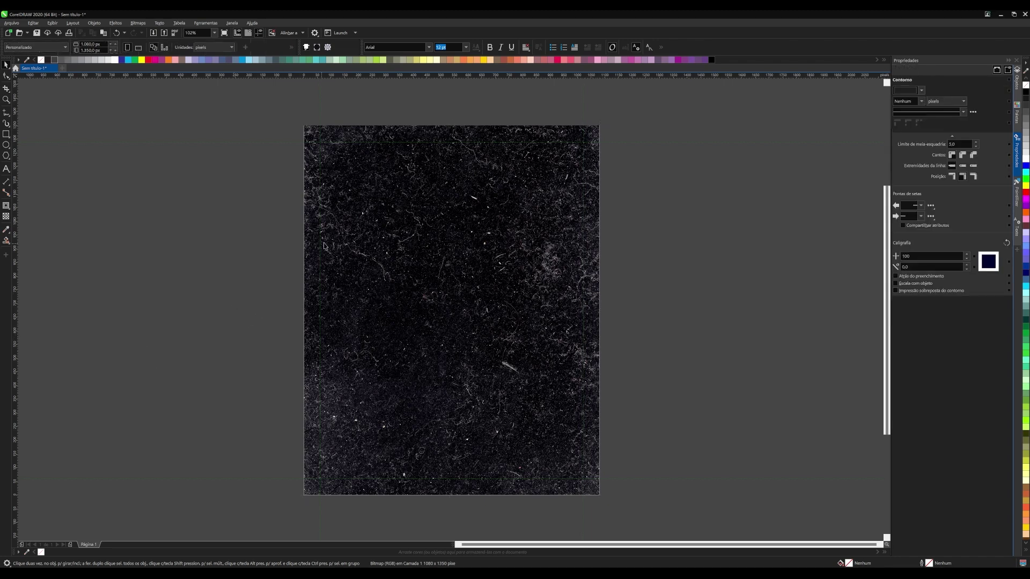
- Give the texture a transparency with the Adicionar blend mode so the singers show through
{"action": "left_click", "coordinate": [6, 217]}
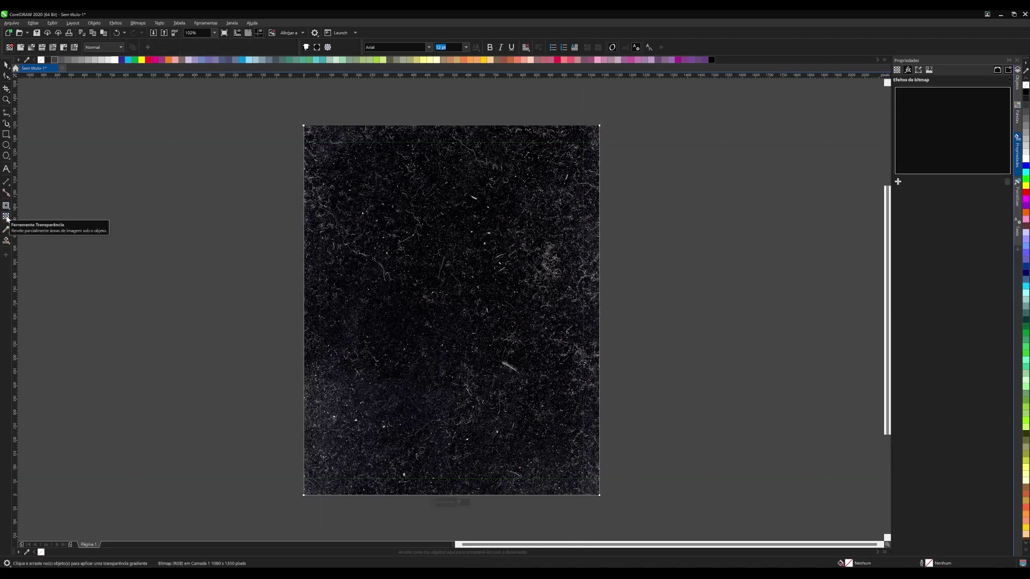
{"action": "left_click", "coordinate": [99, 49]}
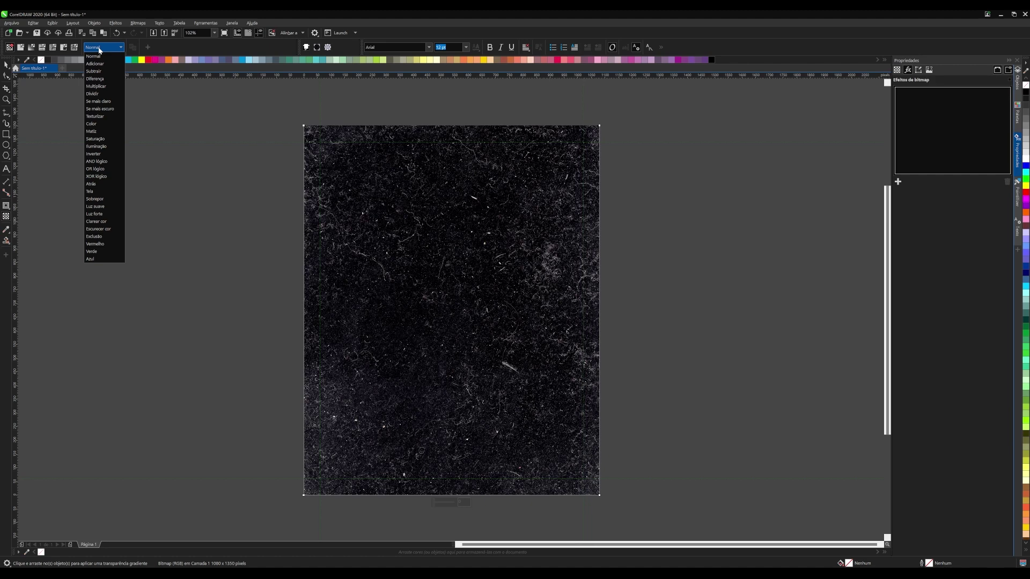
{"action": "left_click", "coordinate": [102, 65]}
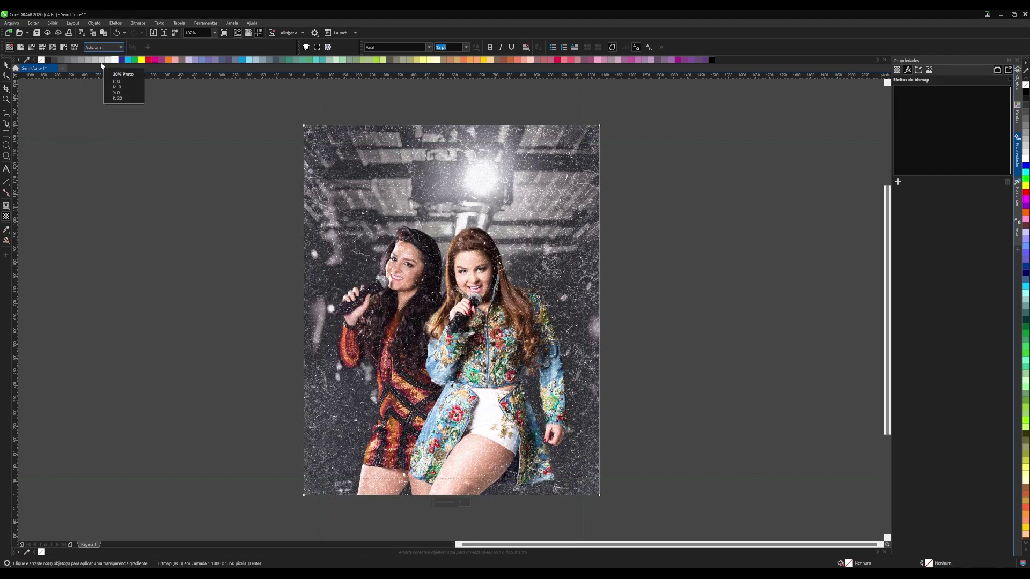
{"action": "left_click", "coordinate": [7, 65]}
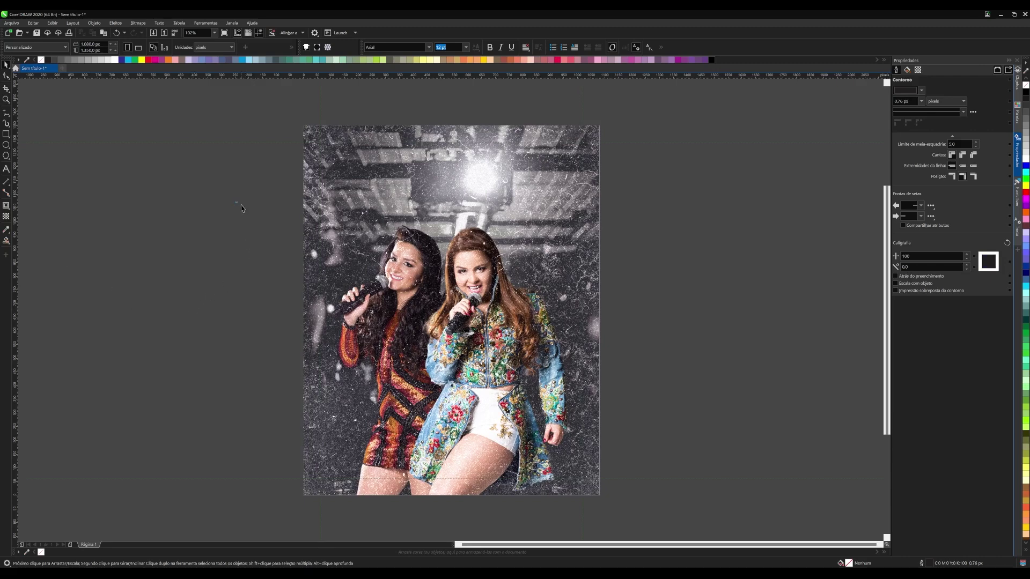
- Try bringing the singers cutout to the front with Shift+PgUp, then undo it
{"action": "left_click_drag", "start_coordinate": [240, 207], "coordinate": [655, 533]}
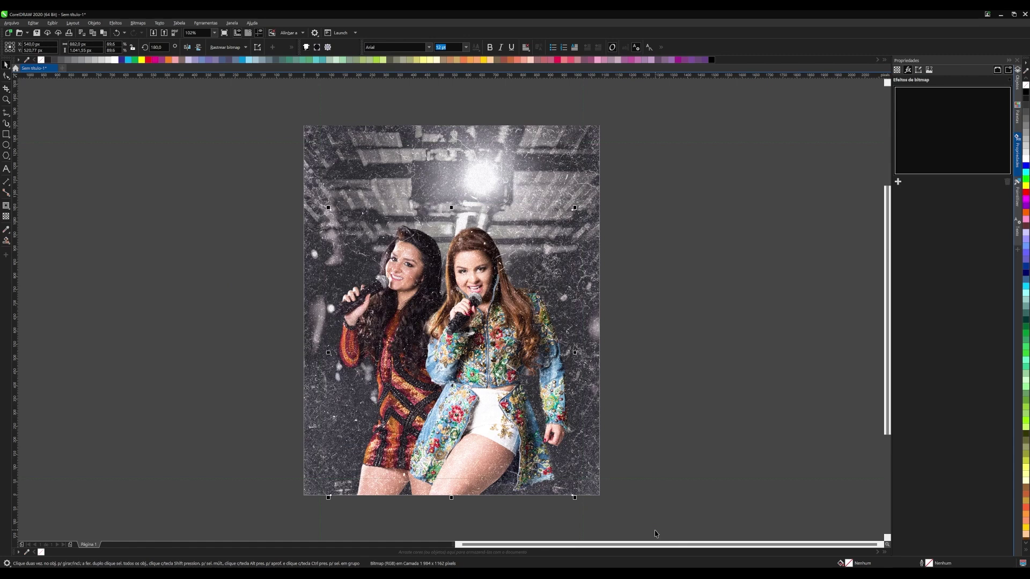
{"action": "key", "text": "shift+Page_Up"}
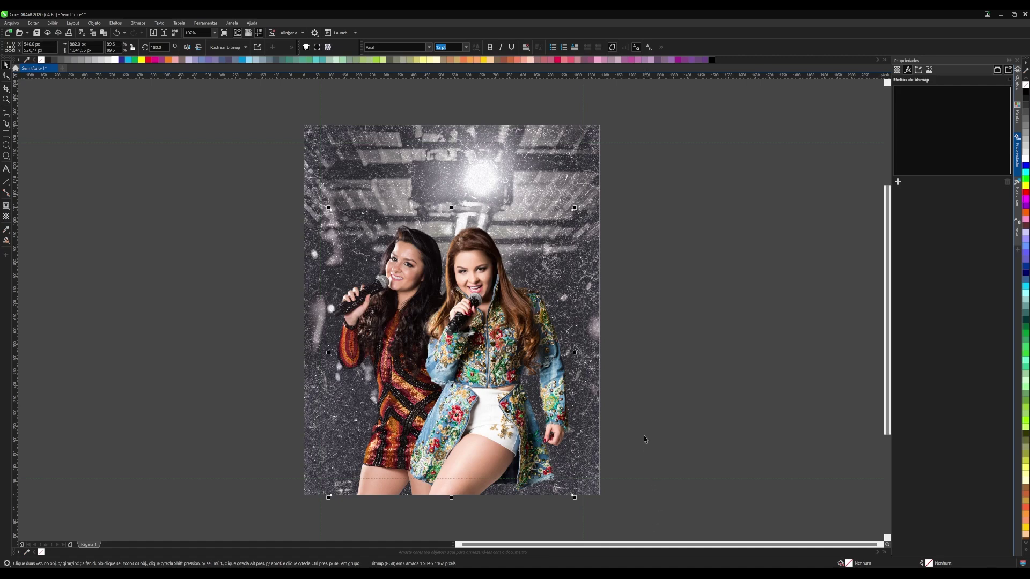
{"action": "key", "text": "ctrl+z"}
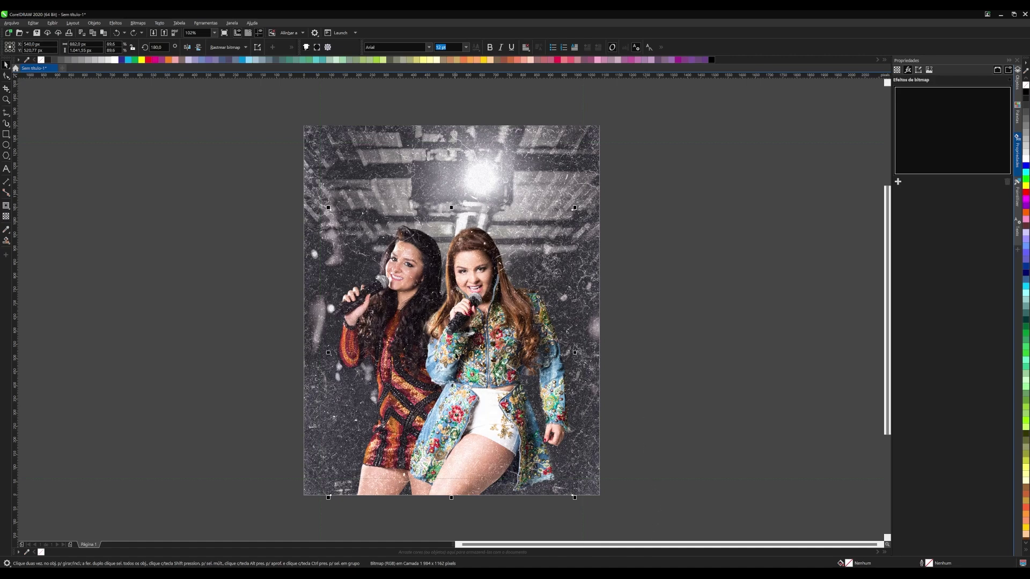
- Open the Objects docker and select the third bitmap, then the singers bitmap
{"action": "right_click", "coordinate": [444, 341]}
{"action": "left_click", "coordinate": [765, 251]}
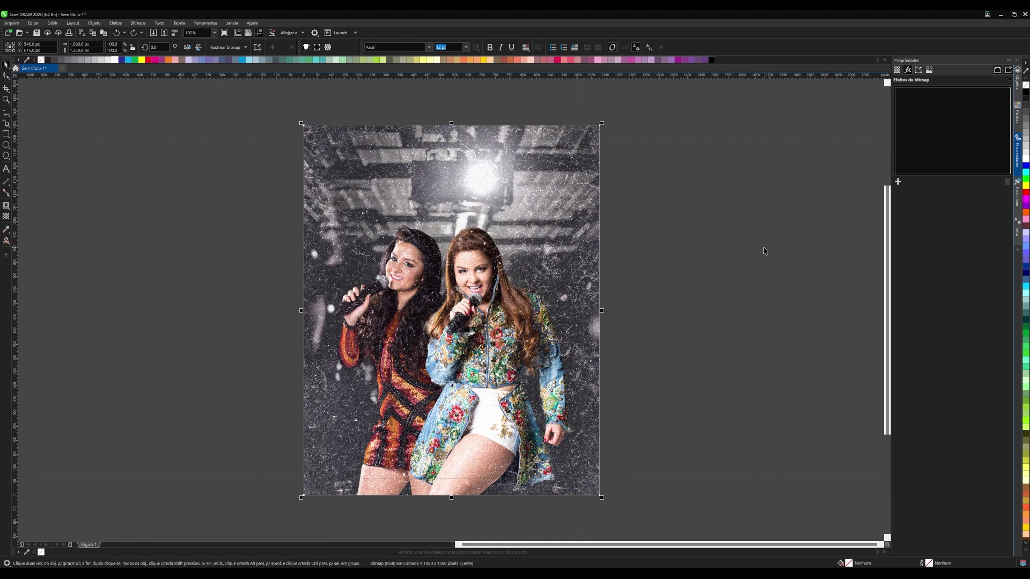
{"action": "left_click", "coordinate": [1017, 81]}
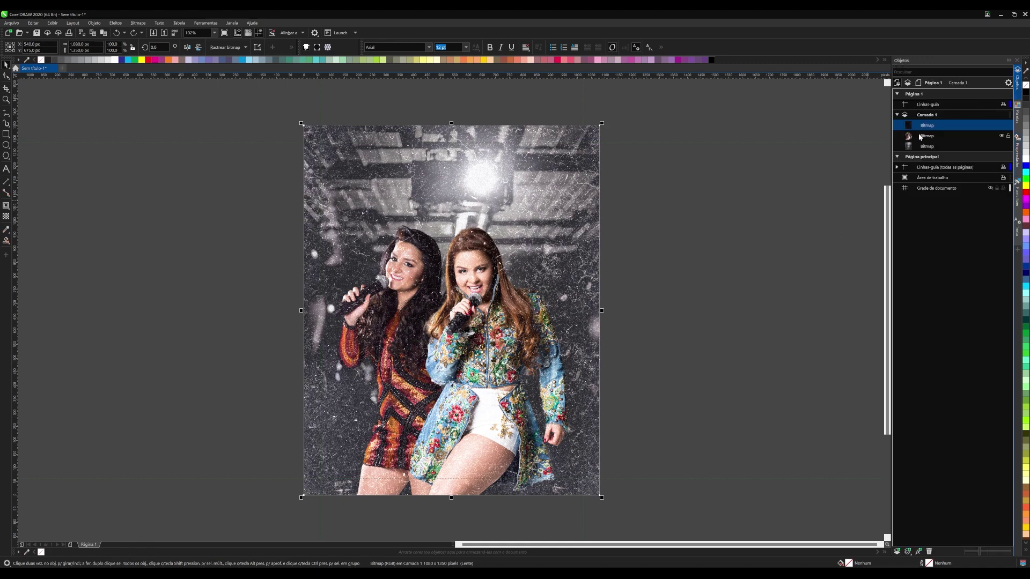
{"action": "left_click", "coordinate": [932, 147]}
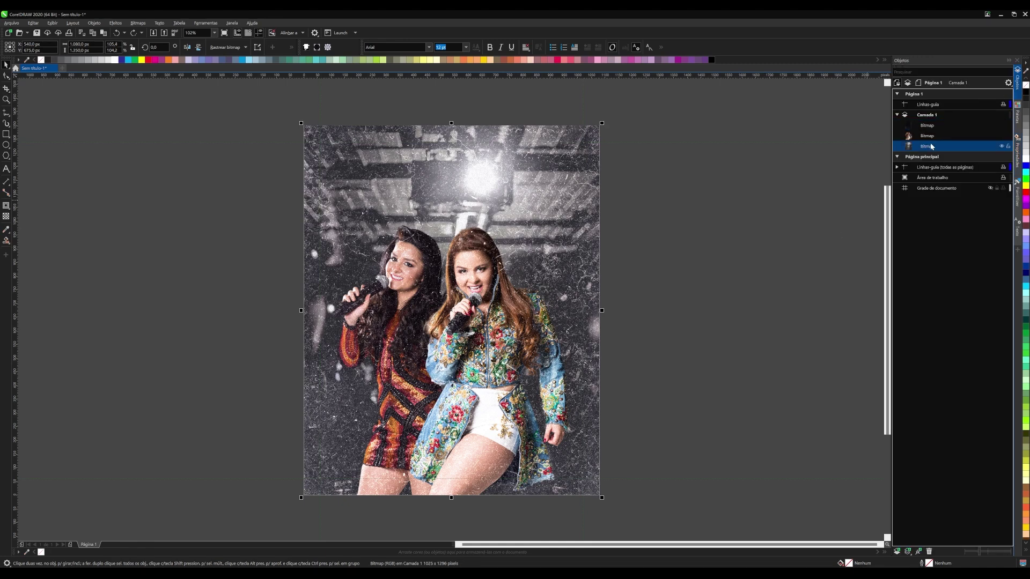
{"action": "left_click", "coordinate": [931, 136]}
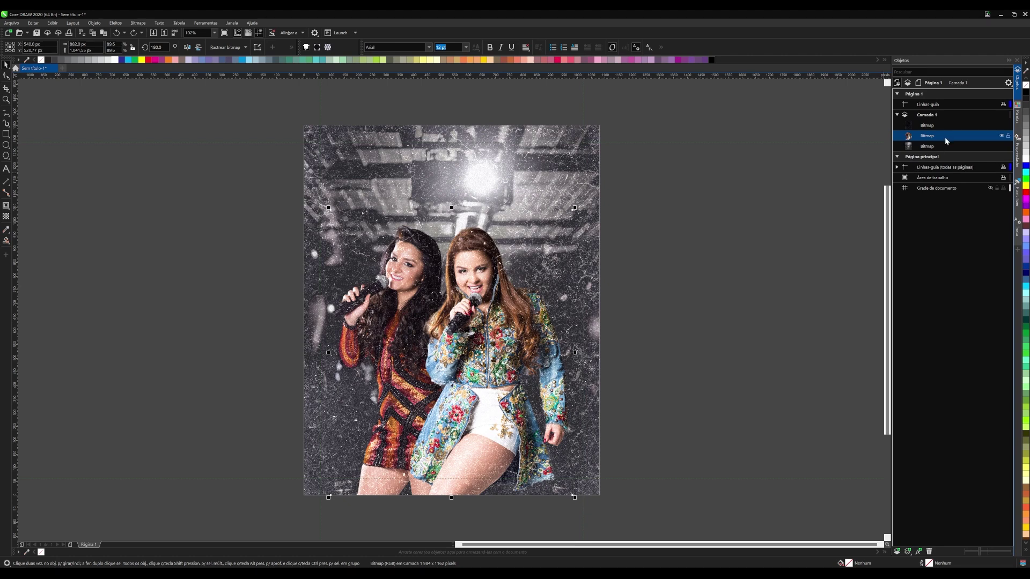
- Move the singers bitmap to the top of Camada 1 in the Objects docker
{"action": "left_click_drag", "start_coordinate": [945, 136], "coordinate": [937, 126]}
{"action": "left_click", "coordinate": [742, 246]}
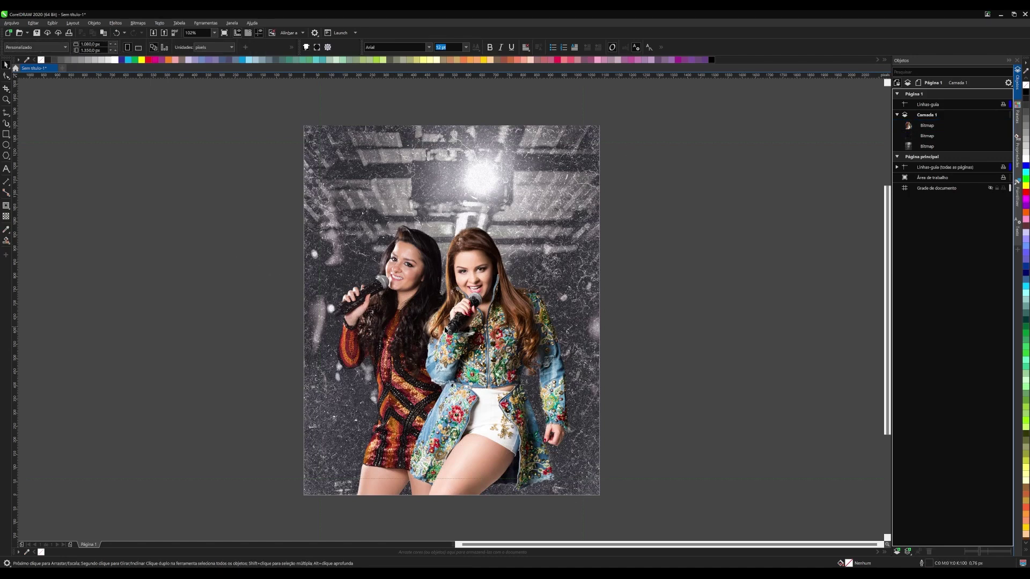
{"action": "left_click", "coordinate": [463, 277]}
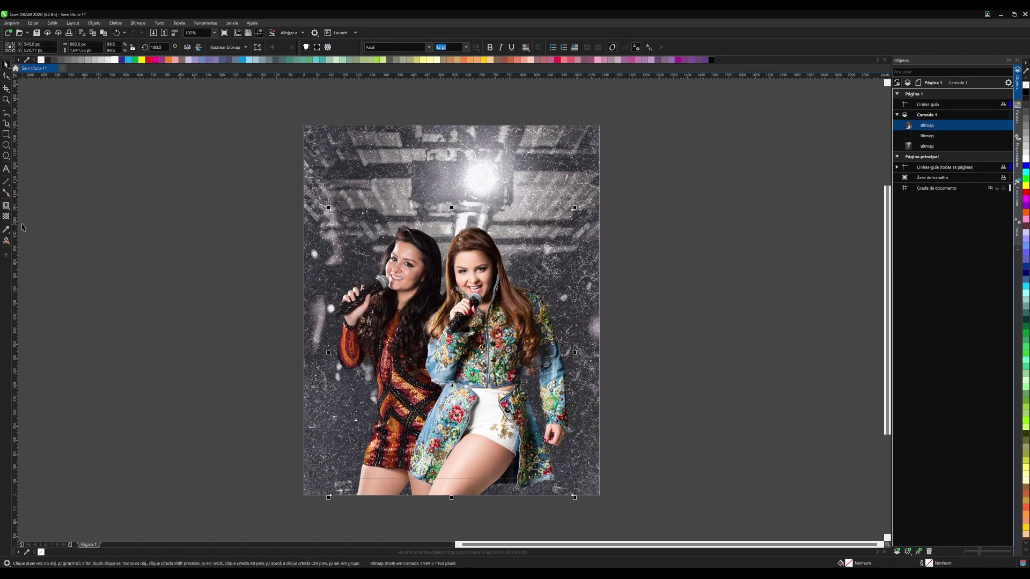
- Fade the singers' lower half with a linear gradient transparency, adjusting its start and end
{"action": "left_click", "coordinate": [6, 216]}
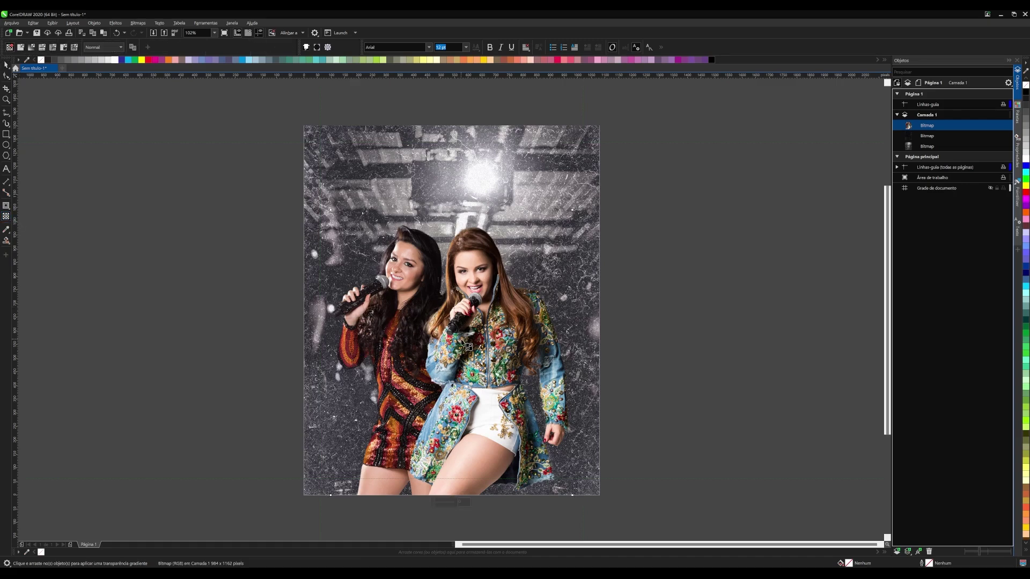
{"action": "left_click_drag", "start_coordinate": [461, 340], "coordinate": [460, 469]}
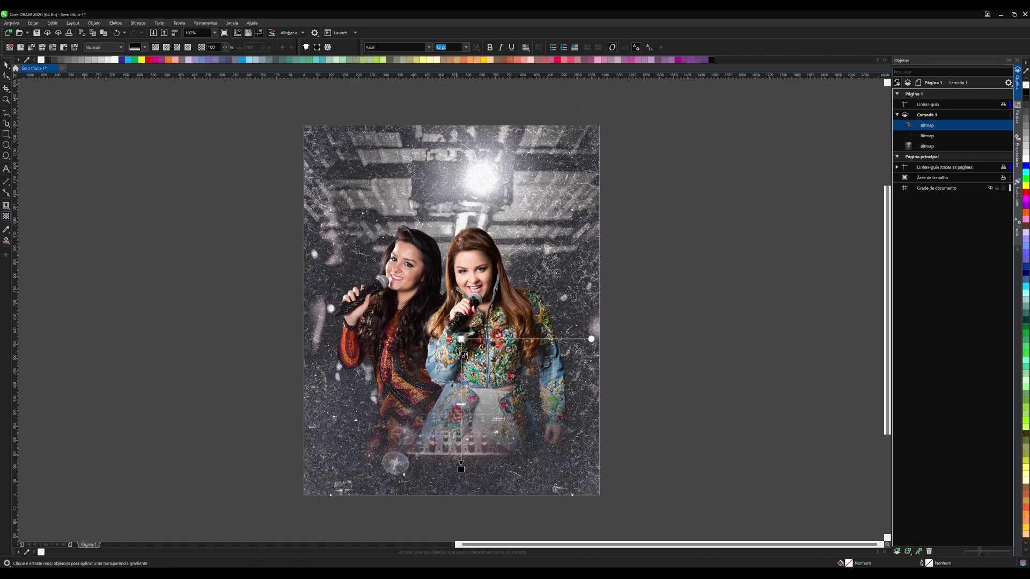
{"action": "left_click_drag", "start_coordinate": [461, 338], "coordinate": [461, 387]}
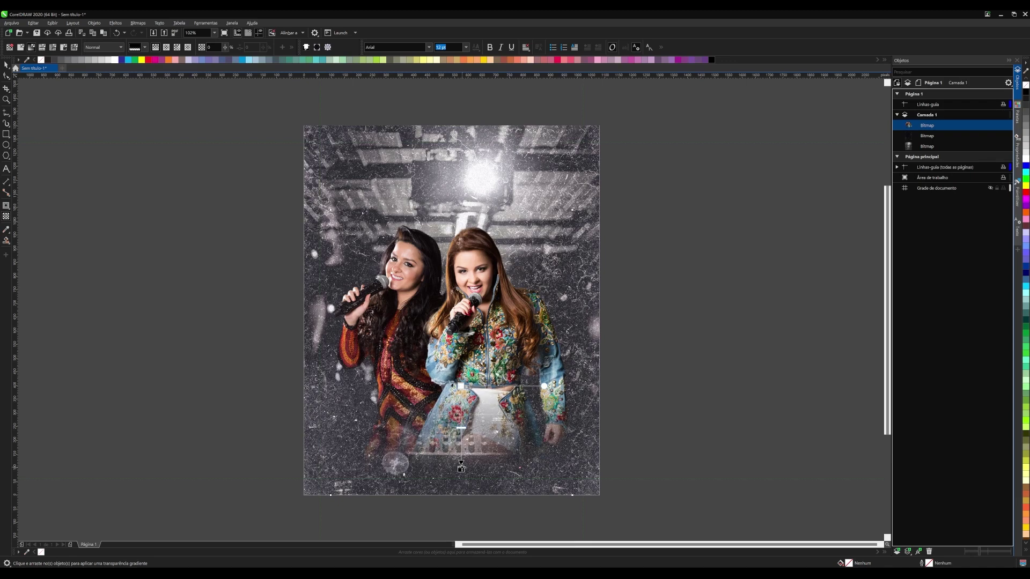
{"action": "left_click_drag", "start_coordinate": [461, 467], "coordinate": [461, 458]}
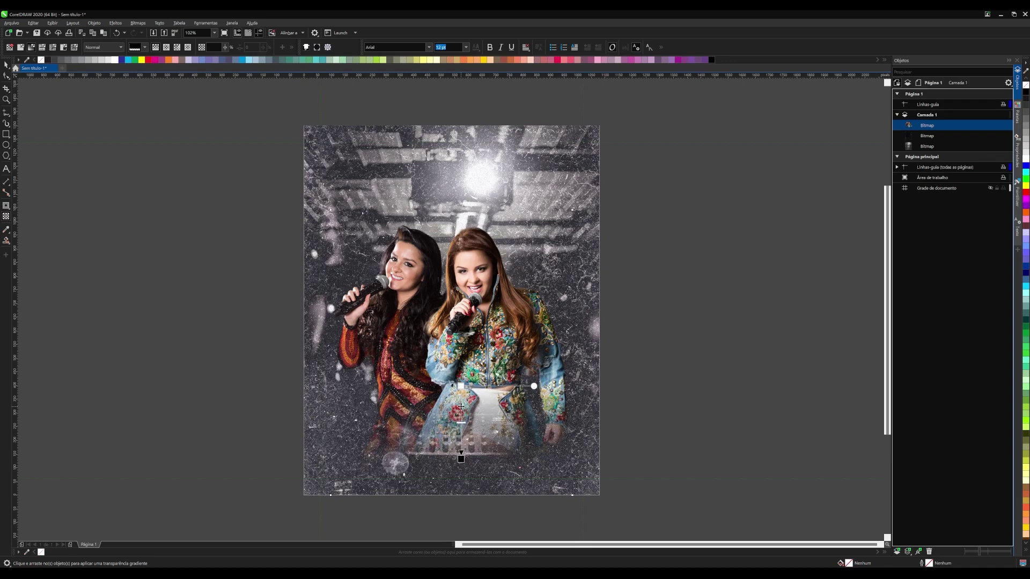
{"action": "left_click_drag", "start_coordinate": [461, 406], "coordinate": [462, 398]}
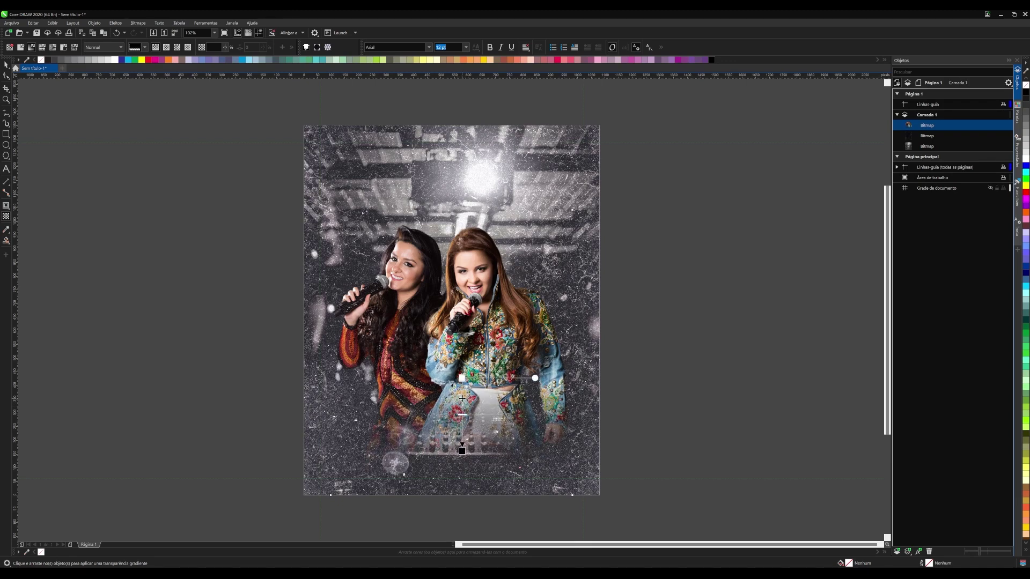
{"action": "key", "text": "space"}
{"action": "left_click", "coordinate": [651, 300]}
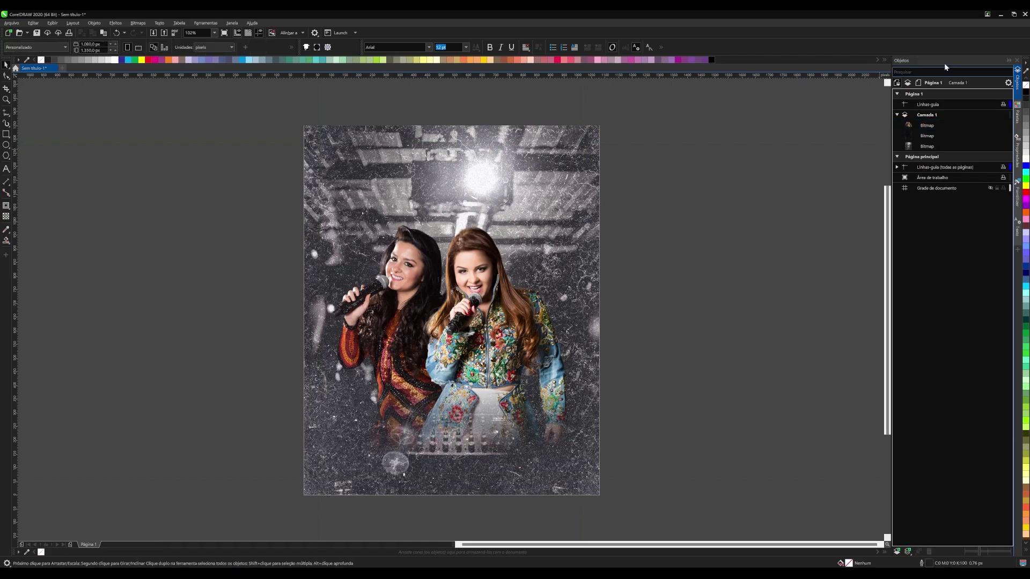
{"action": "left_click", "coordinate": [1000, 14]}
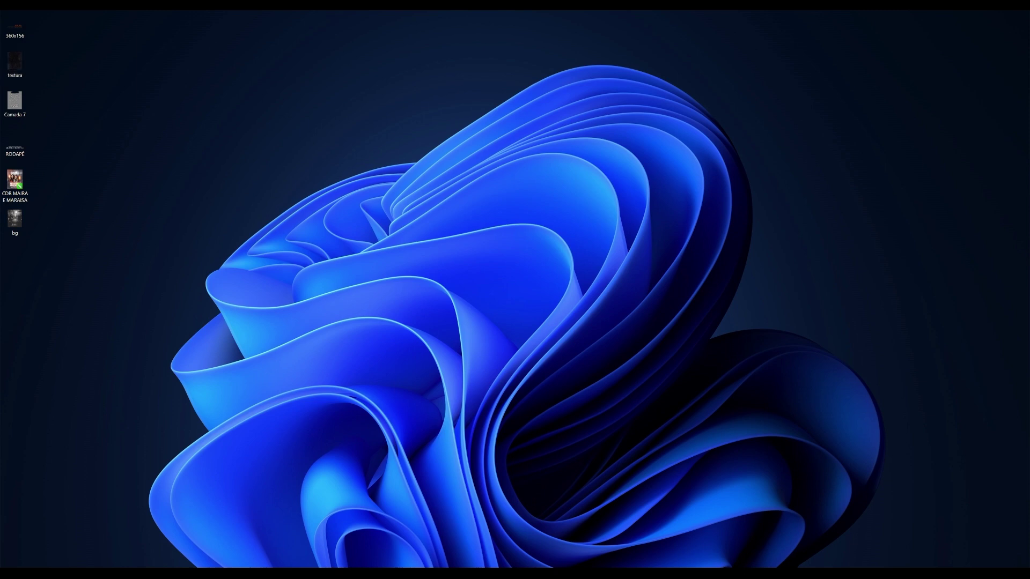
- Switch back from the desktop to the CorelDRAW poster with Alt+Tab
{"action": "key", "text": "alt+Tab"}
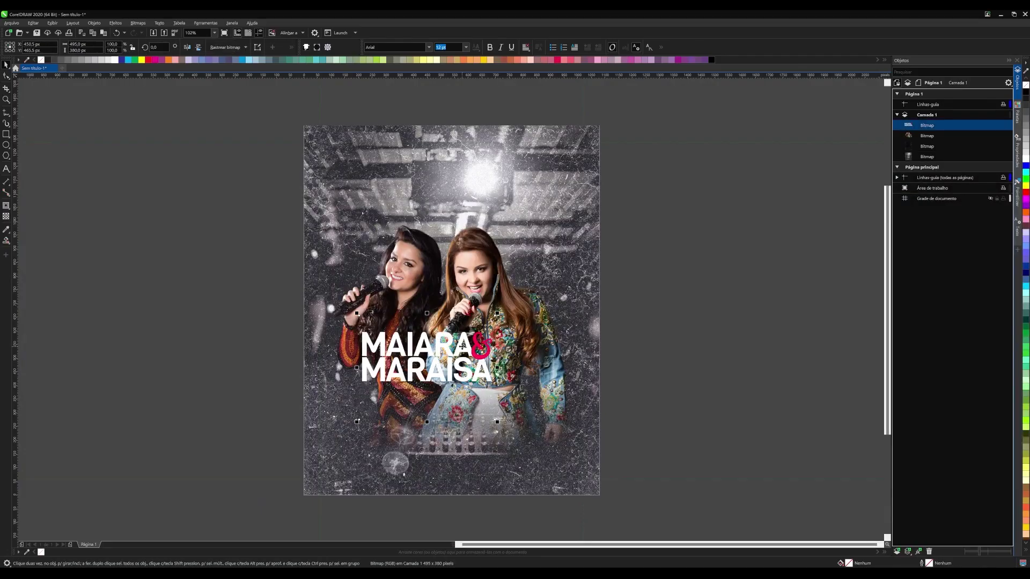
- Move the MAIARA & MARAISA title lower, crop its top and bottom, and enlarge it to about 137%
{"action": "mouse_move", "coordinate": [462, 346]}
{"action": "left_mouse_down"}
{"action": "mouse_move", "coordinate": [486, 289]}
{"action": "mouse_move", "coordinate": [512, 417]}
{"action": "left_mouse_up"}
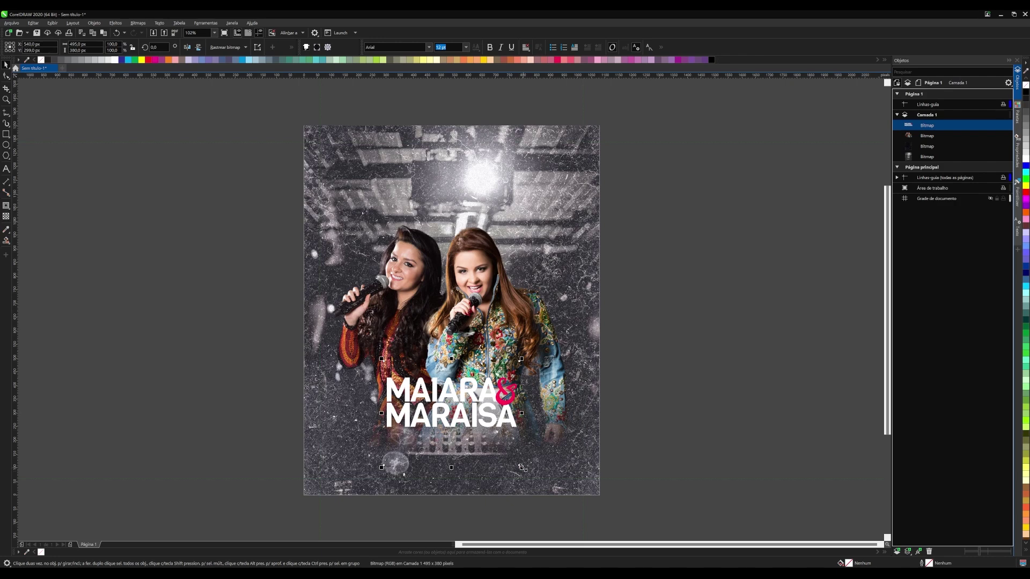
{"action": "left_click", "coordinate": [9, 78]}
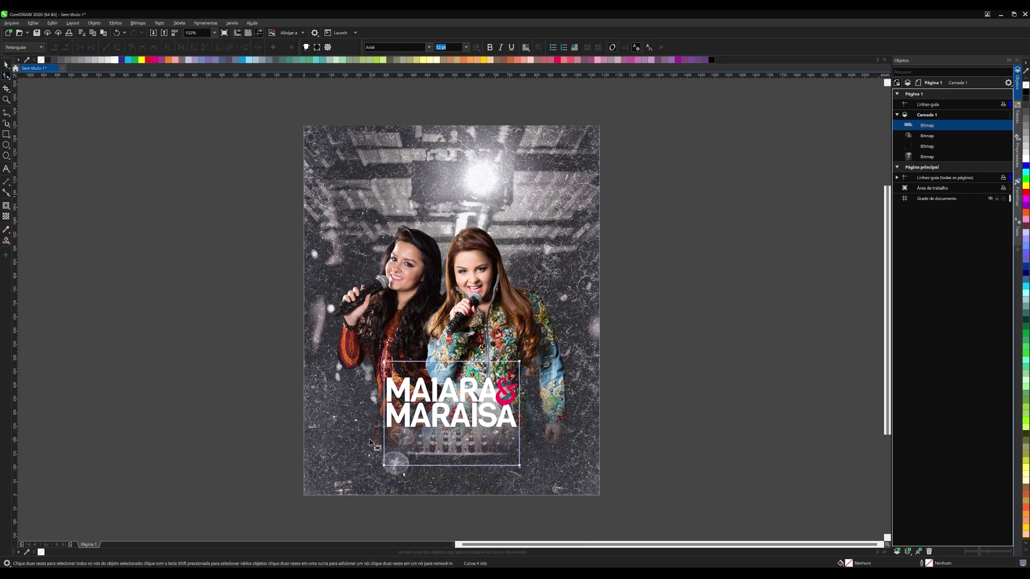
{"action": "left_click_drag", "start_coordinate": [519, 465], "coordinate": [520, 436]}
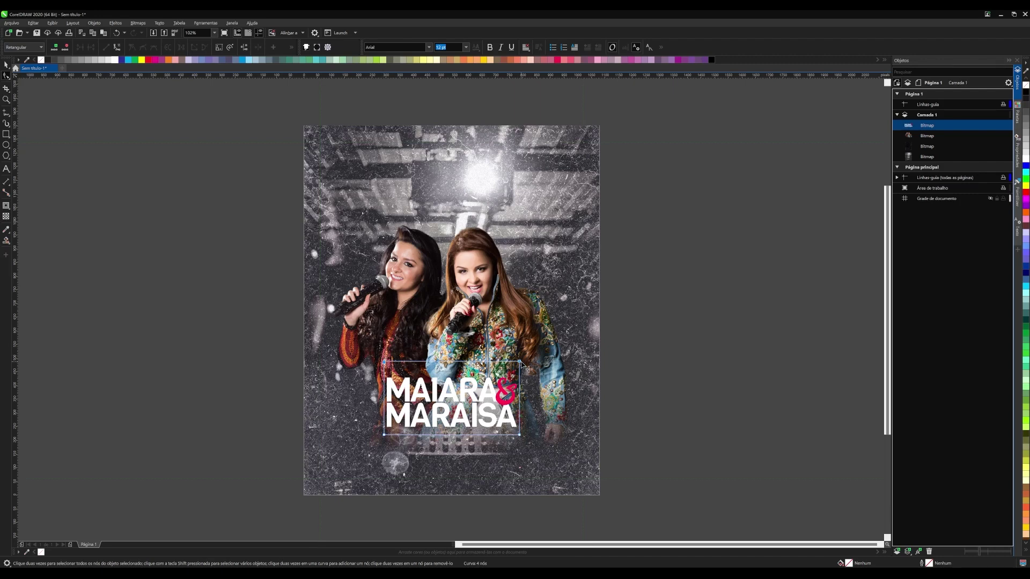
{"action": "left_click_drag", "start_coordinate": [519, 362], "coordinate": [521, 370]}
{"action": "key", "text": "space"}
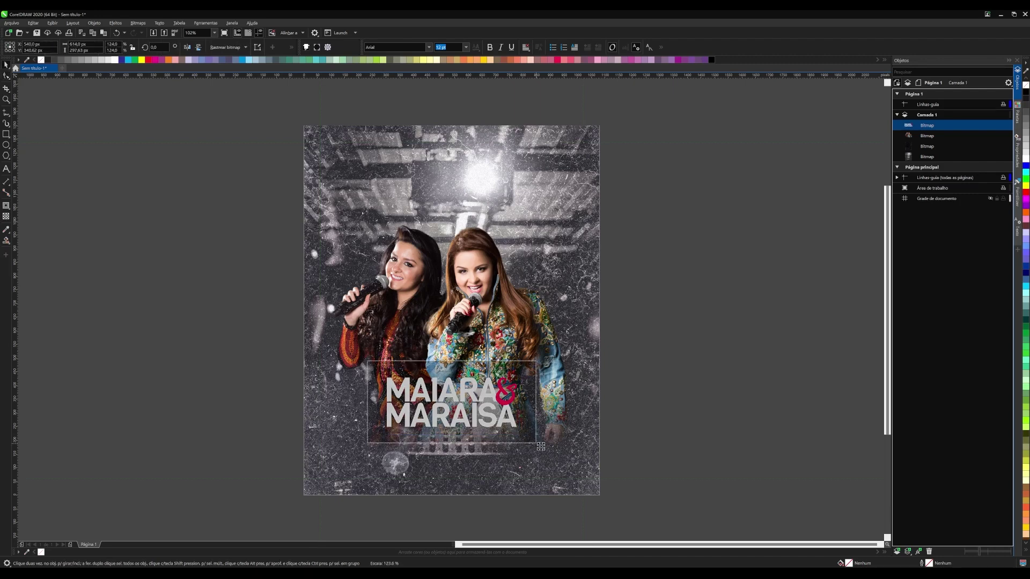
{"action": "left_click_drag", "start_coordinate": [521, 437], "coordinate": [548, 450]}
{"action": "left_click_drag", "start_coordinate": [473, 392], "coordinate": [473, 401]}
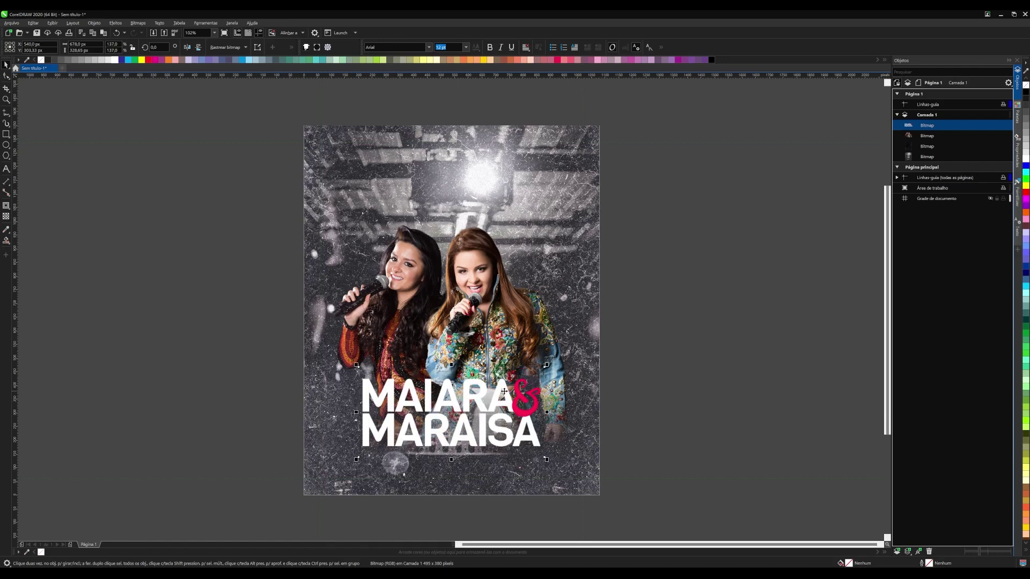
- Sample the ampersand's pink into the document palette with the eyedropper
{"action": "left_click", "coordinate": [659, 322]}
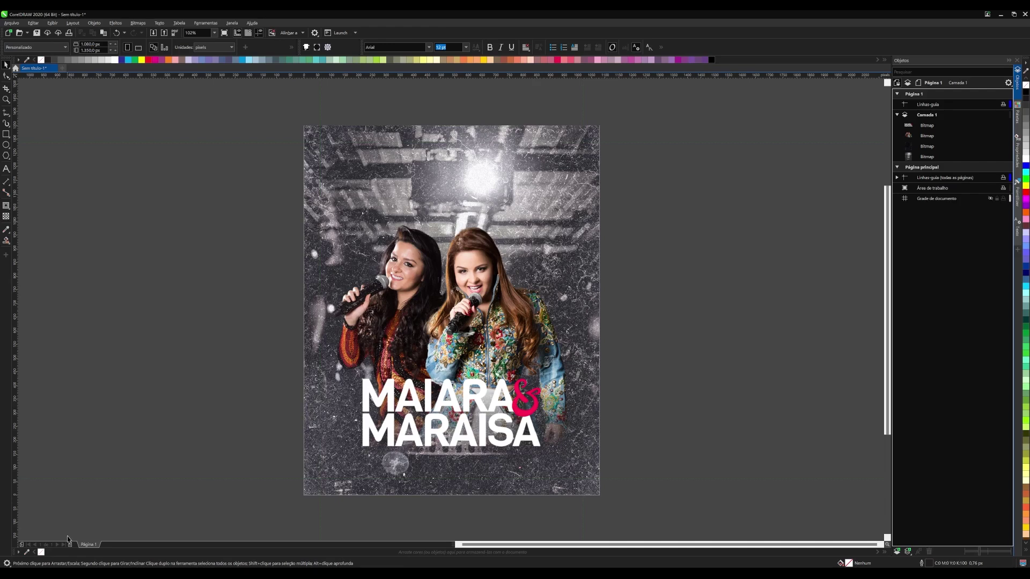
{"action": "left_click", "coordinate": [26, 552]}
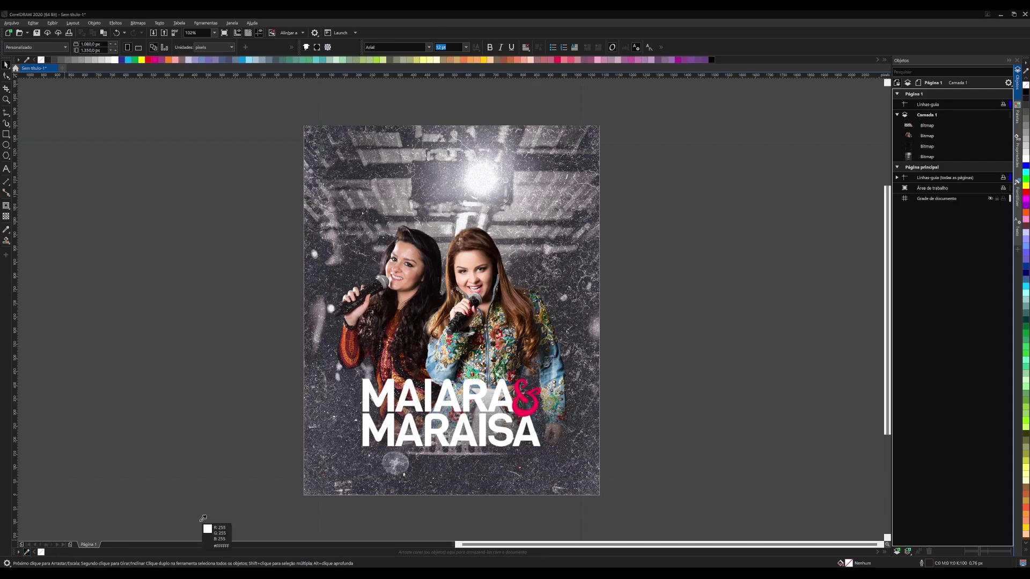
{"action": "left_click", "coordinate": [518, 412]}
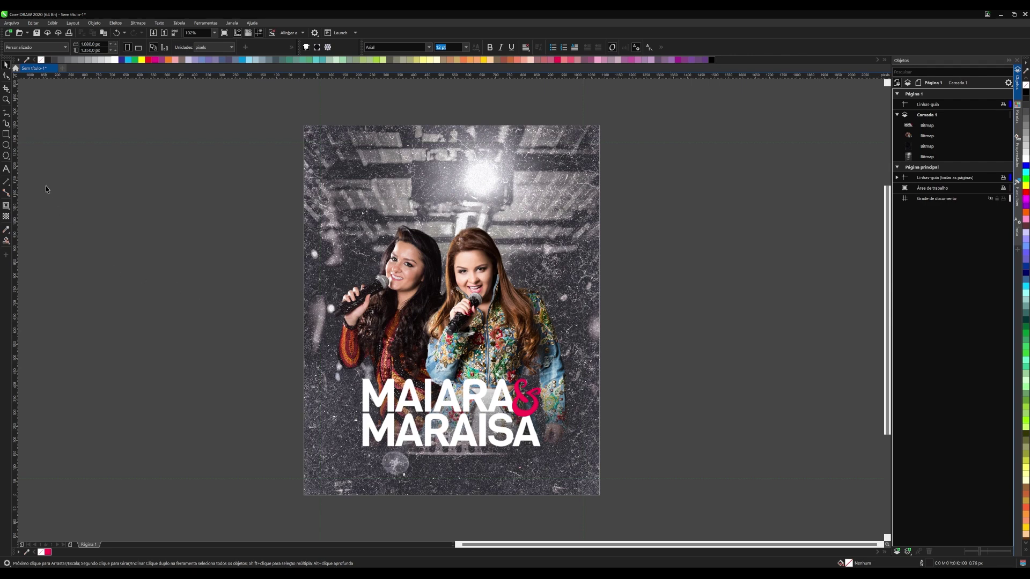
- Draw a circle filled with orange and remove its outline
{"action": "left_click", "coordinate": [7, 146]}
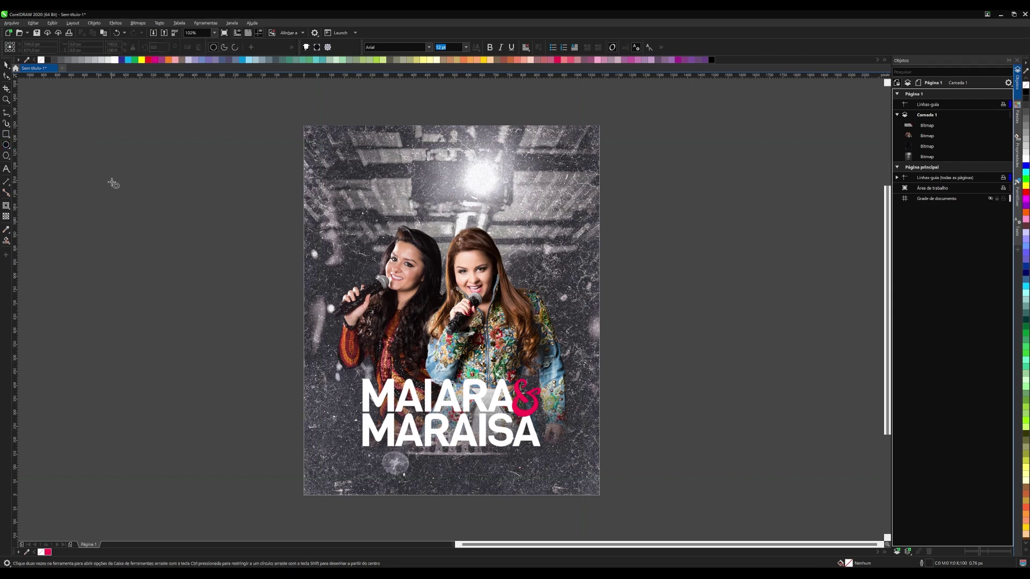
{"action": "left_click_drag", "start_coordinate": [110, 180], "coordinate": [268, 338]}
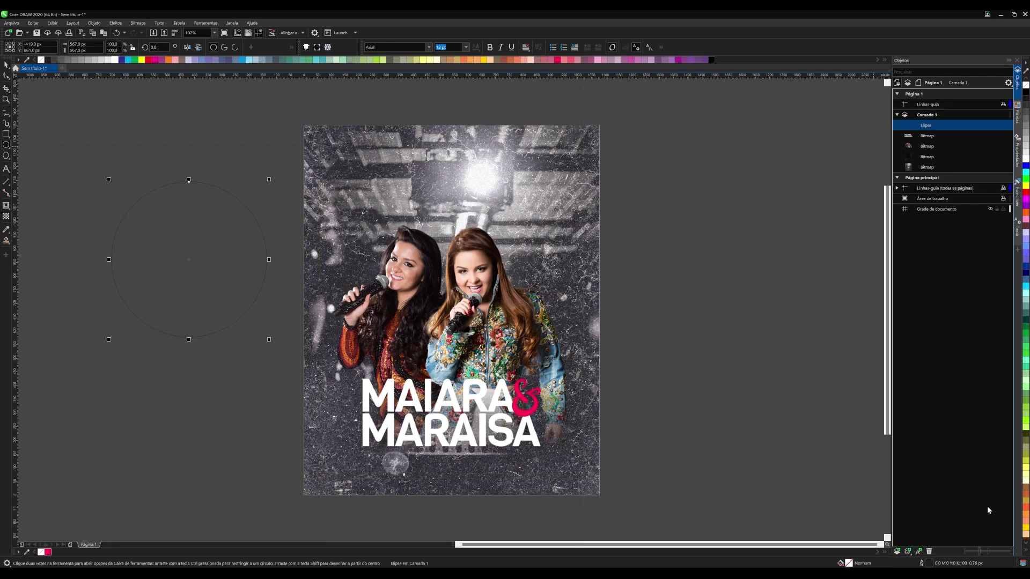
{"action": "left_click", "coordinate": [1025, 508]}
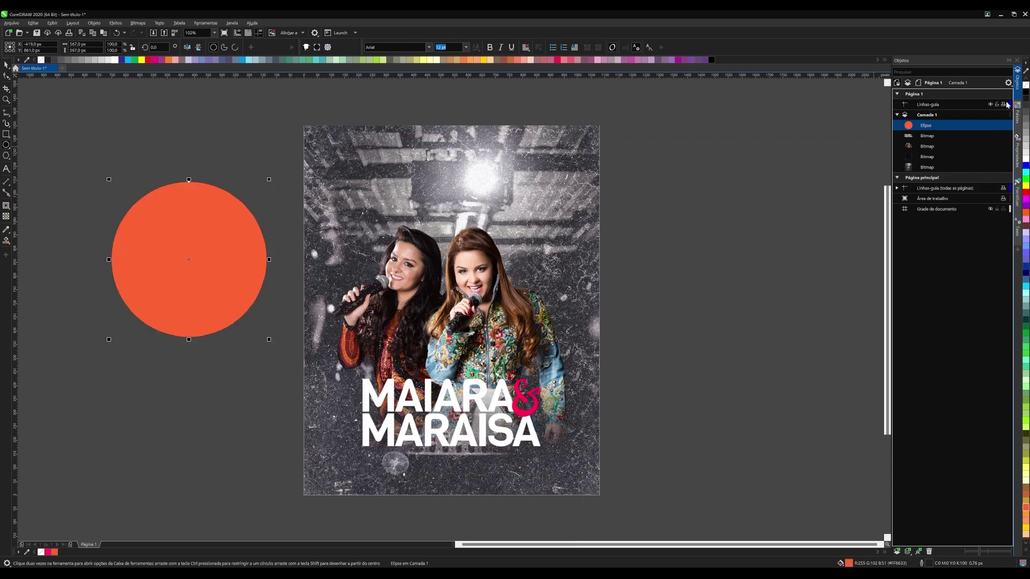
{"action": "right_click", "coordinate": [1024, 85]}
{"action": "key", "text": "space"}
- Apply a Gaussian blur with radius 166,8 to the circle
{"action": "left_click", "coordinate": [116, 23]}
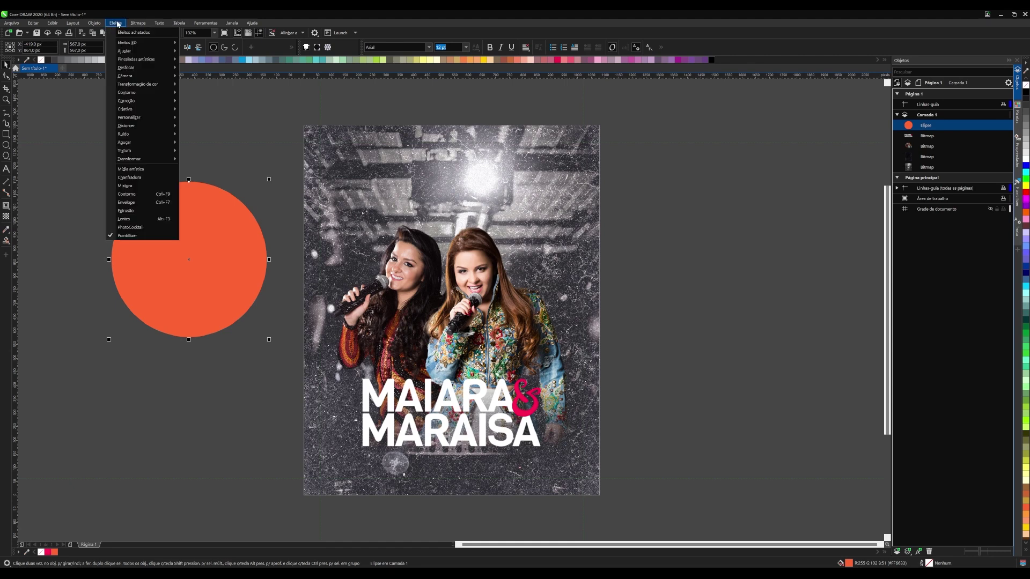
{"action": "mouse_move", "coordinate": [127, 67]}
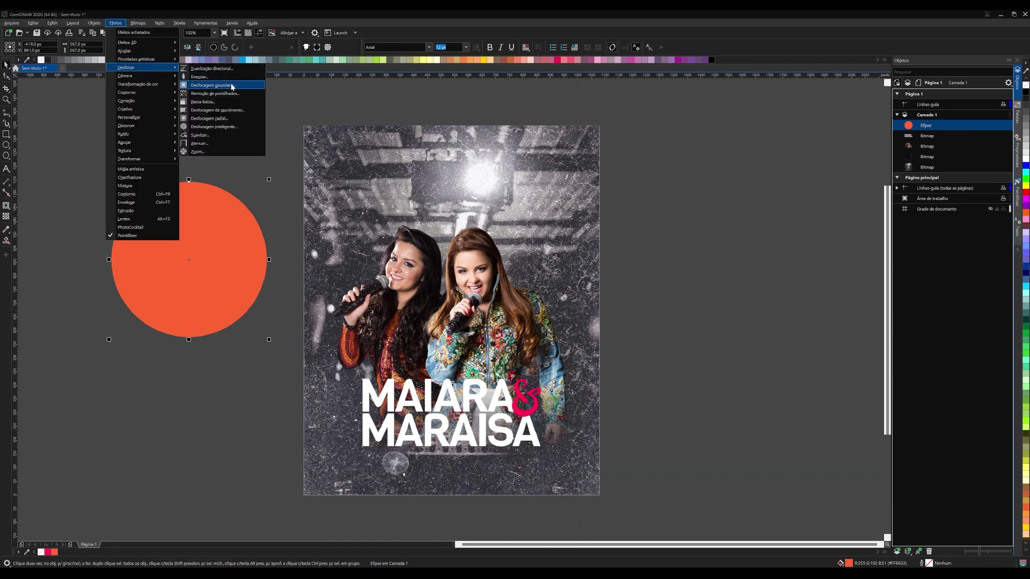
{"action": "left_click", "coordinate": [232, 86]}
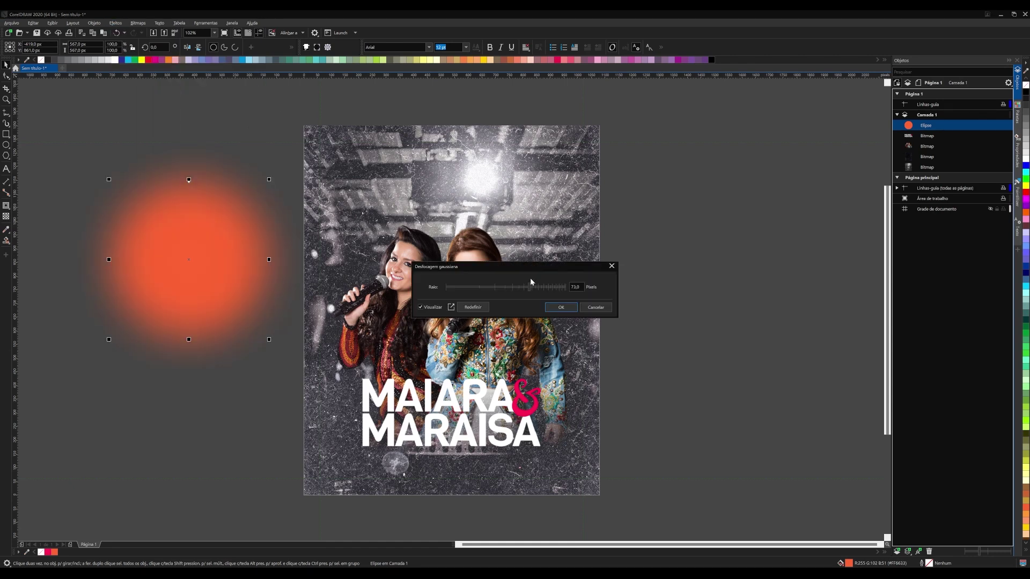
{"action": "left_click_drag", "start_coordinate": [547, 288], "coordinate": [554, 288]}
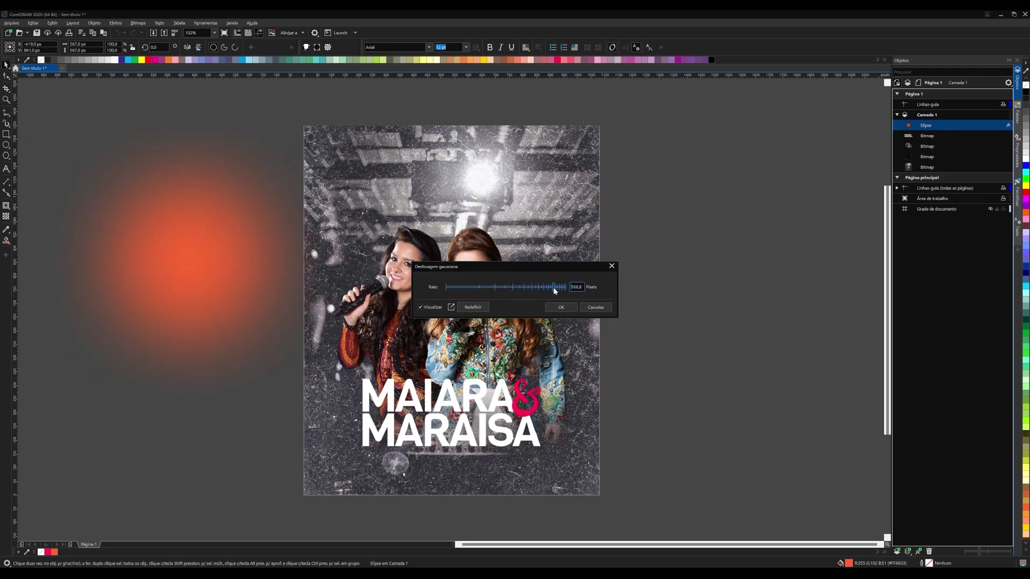
{"action": "left_click", "coordinate": [560, 307]}
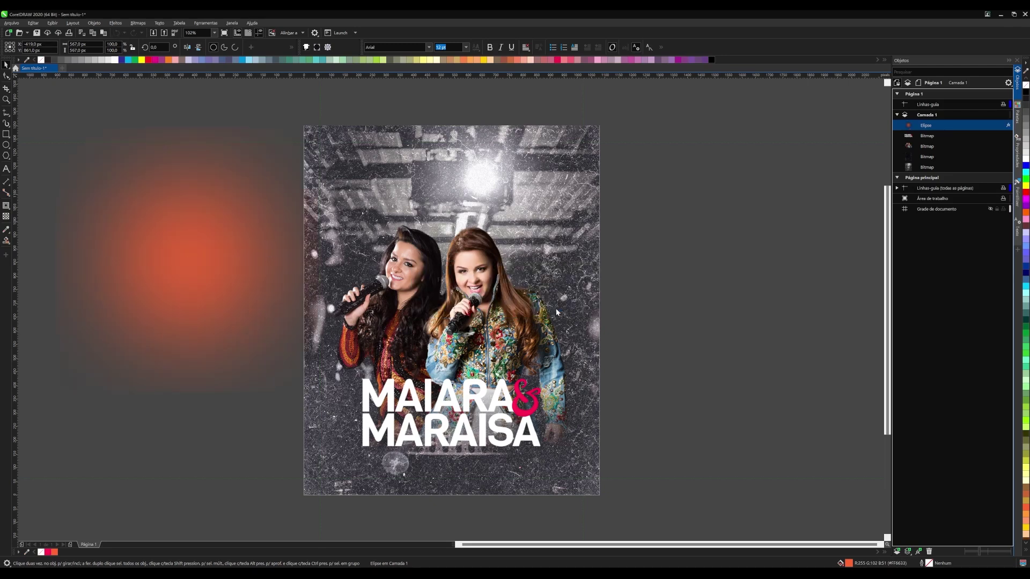
- Convert the blurred orange circle into a 24-bit RGB bitmap
{"action": "left_click", "coordinate": [134, 24]}
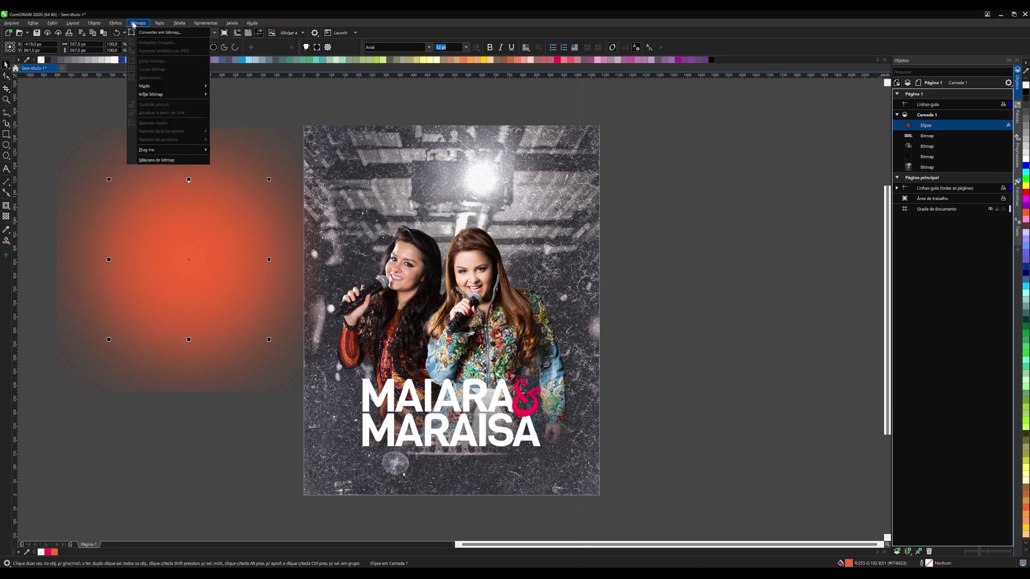
{"action": "left_click", "coordinate": [142, 33]}
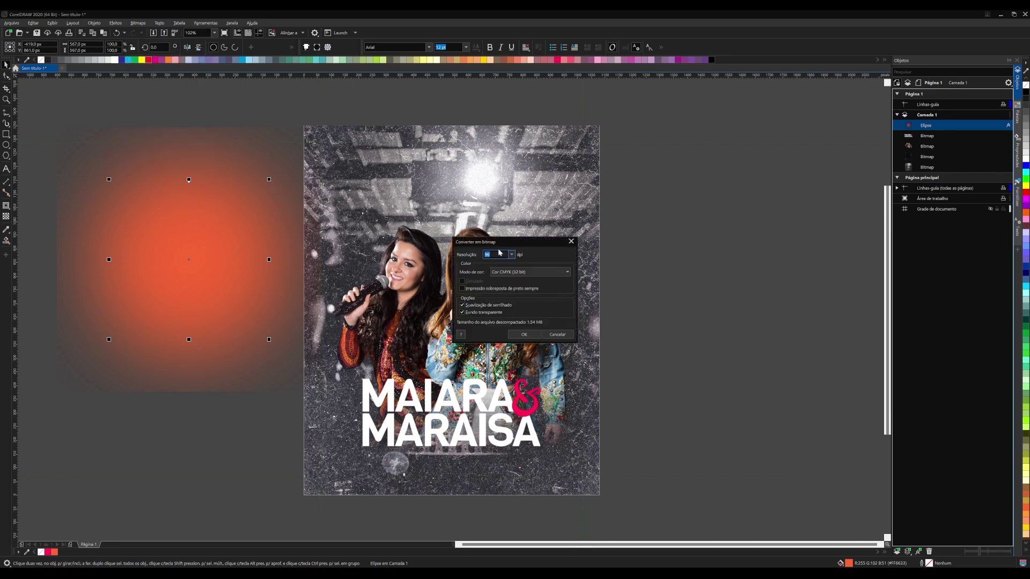
{"action": "left_click", "coordinate": [520, 271]}
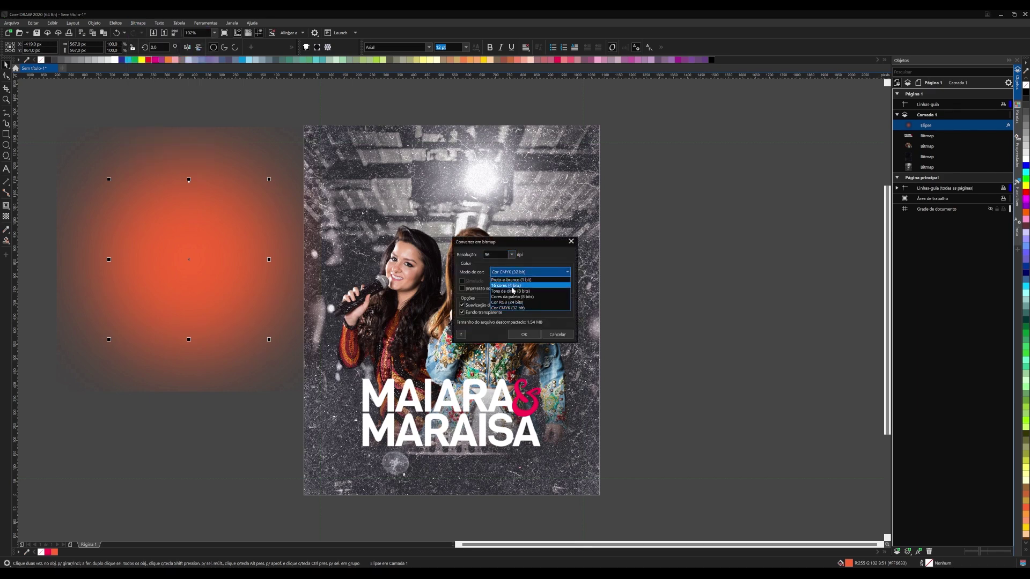
{"action": "left_click", "coordinate": [518, 302]}
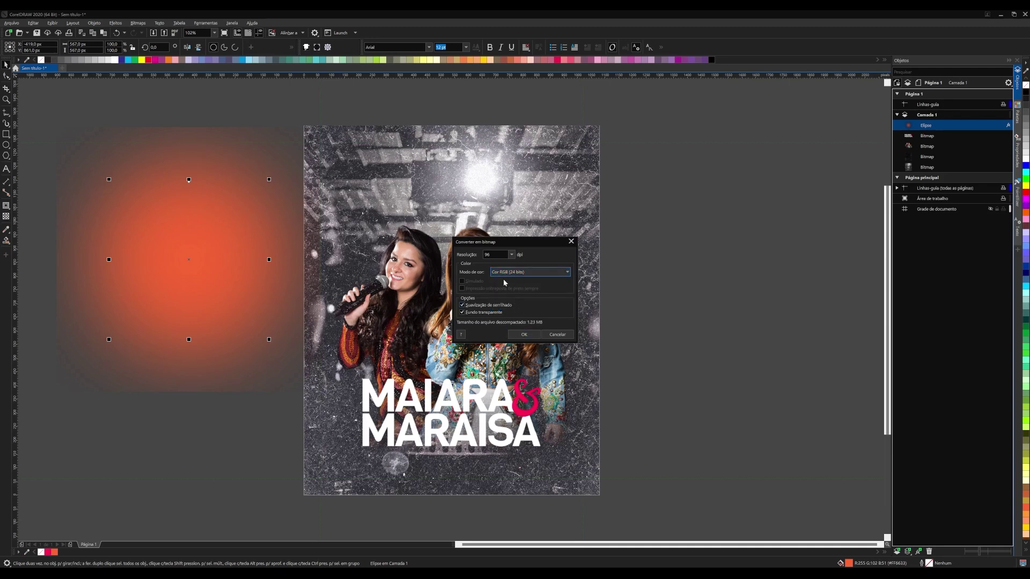
{"action": "left_click", "coordinate": [479, 253]}
{"action": "type", "text": "100"}
{"action": "left_click", "coordinate": [524, 334]}
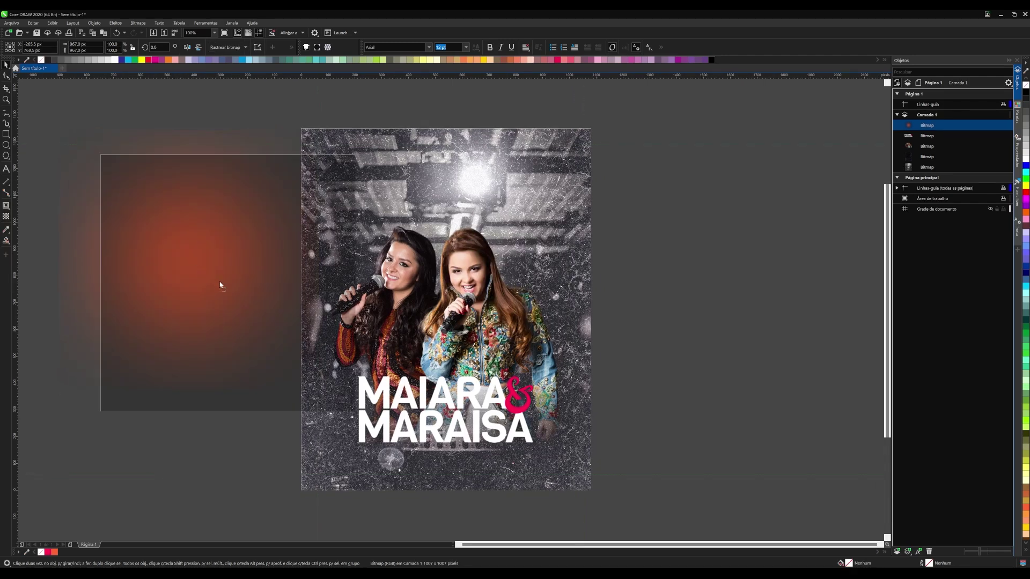
- Apply another Gaussian blur to the glow bitmap and move it toward the poster
{"action": "left_click_drag", "start_coordinate": [174, 253], "coordinate": [223, 285]}
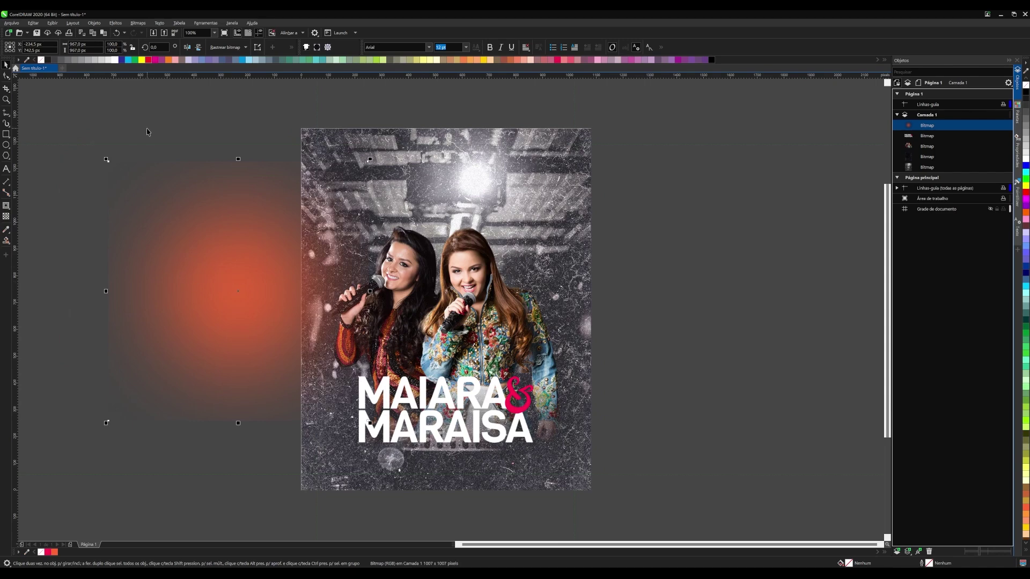
{"action": "left_click", "coordinate": [117, 23]}
{"action": "mouse_move", "coordinate": [127, 68]}
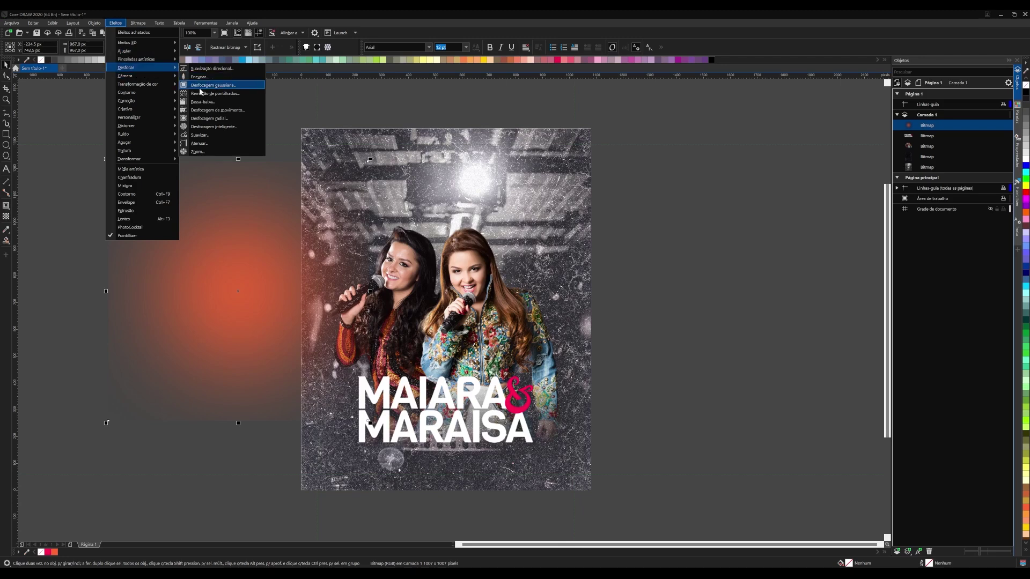
{"action": "left_click", "coordinate": [212, 85]}
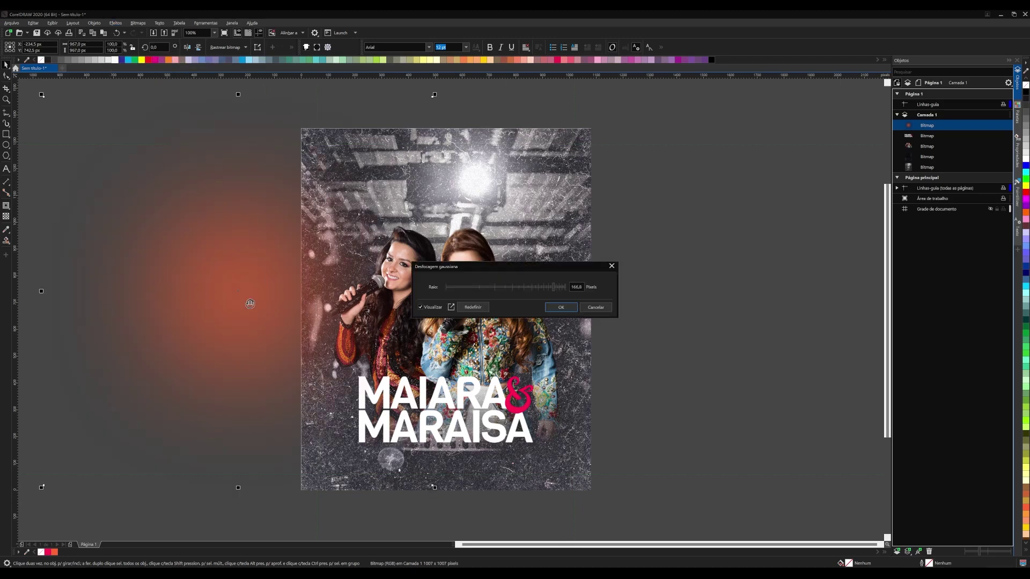
{"action": "left_click", "coordinate": [560, 306]}
{"action": "scroll", "coordinate": [205, 264], "scroll_direction": "down", "scroll_amount": 1}
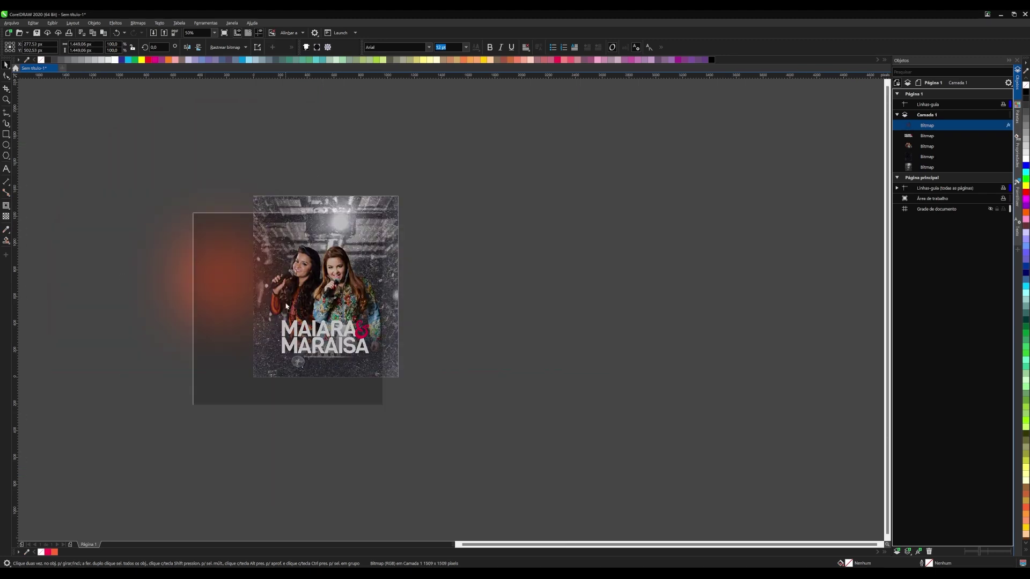
{"action": "left_click_drag", "start_coordinate": [205, 264], "coordinate": [371, 335]}
- Set the glow's transparency blend mode to Add so it brightens the poster
{"action": "scroll", "coordinate": [373, 371], "scroll_direction": "up", "scroll_amount": 1}
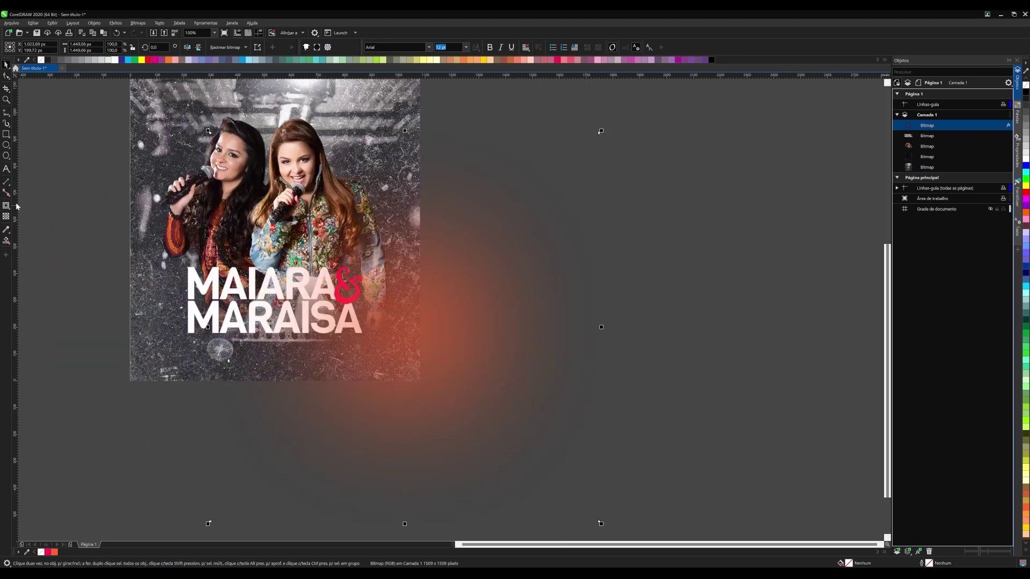
{"action": "left_click", "coordinate": [6, 216]}
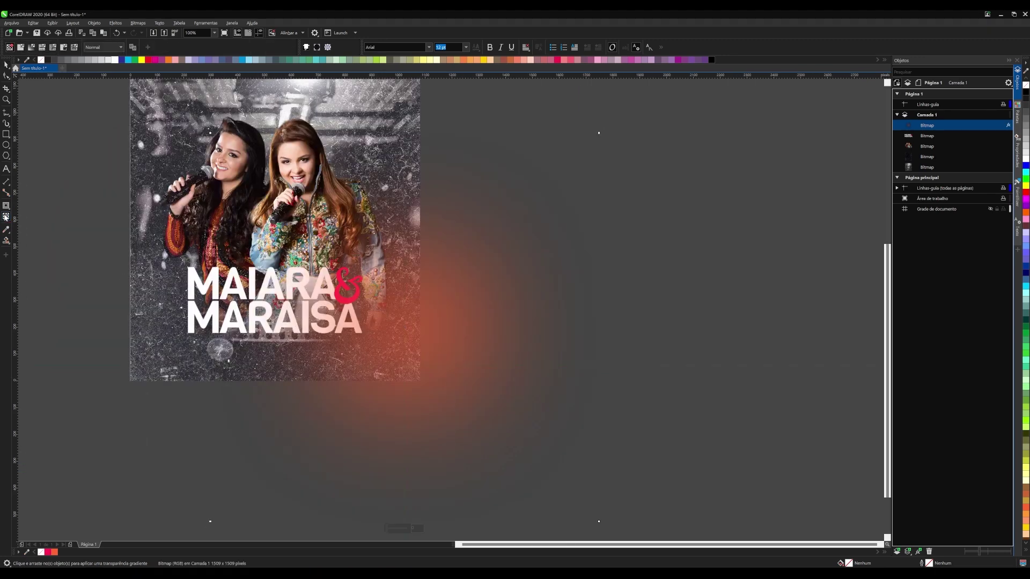
{"action": "left_click", "coordinate": [96, 47]}
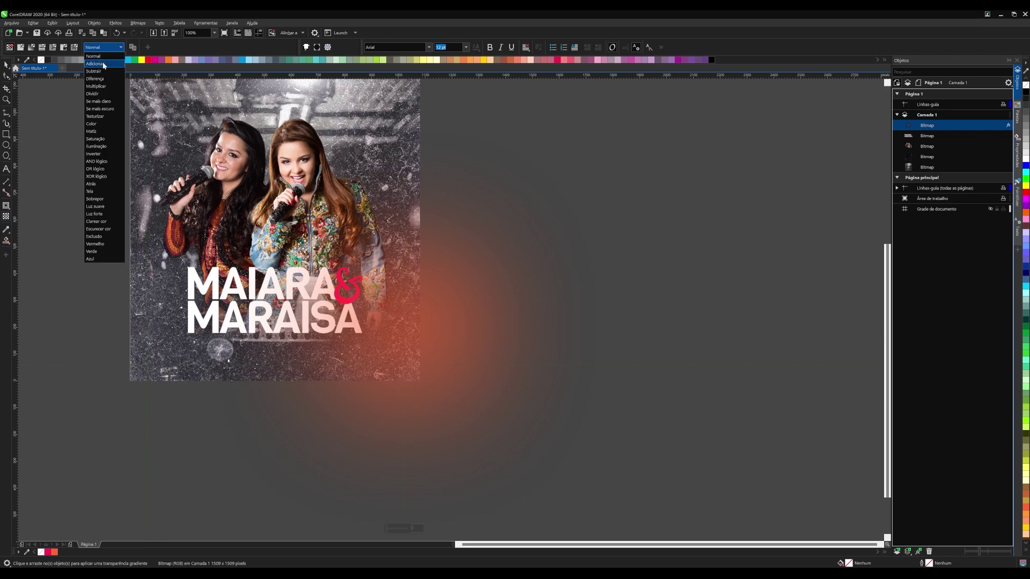
{"action": "left_click", "coordinate": [104, 65]}
- Position the orange glow near the poster's lower-right corner
{"action": "left_click", "coordinate": [6, 65]}
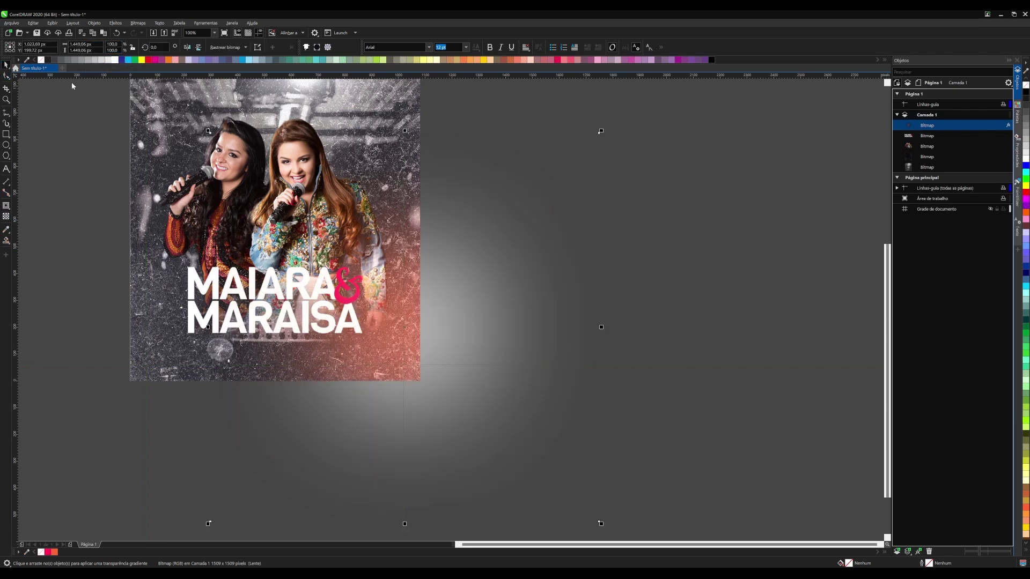
{"action": "scroll", "coordinate": [608, 285], "scroll_direction": "down", "scroll_amount": 1}
{"action": "left_click_drag", "start_coordinate": [542, 316], "coordinate": [529, 318]}
{"action": "key", "text": "ctrl+c"}
{"action": "key", "text": "ctrl+v"}
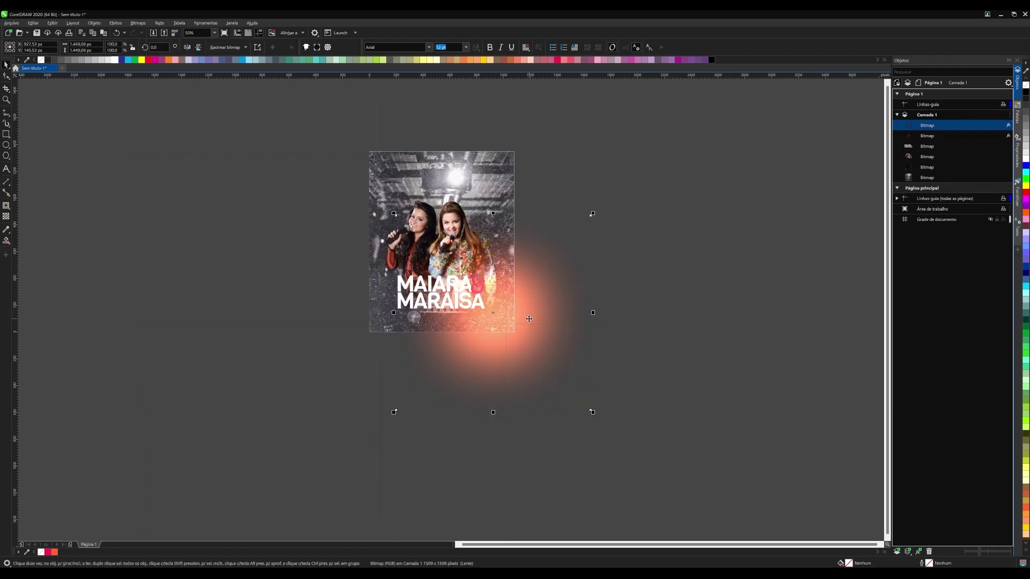
{"action": "key", "text": "Delete"}
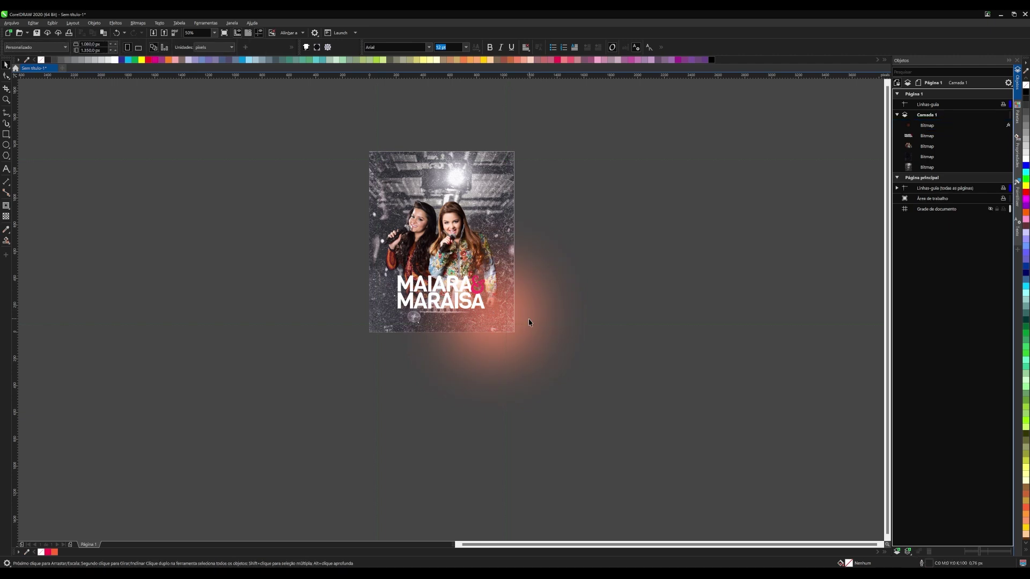
{"action": "scroll", "coordinate": [492, 332], "scroll_direction": "up", "scroll_amount": 1}
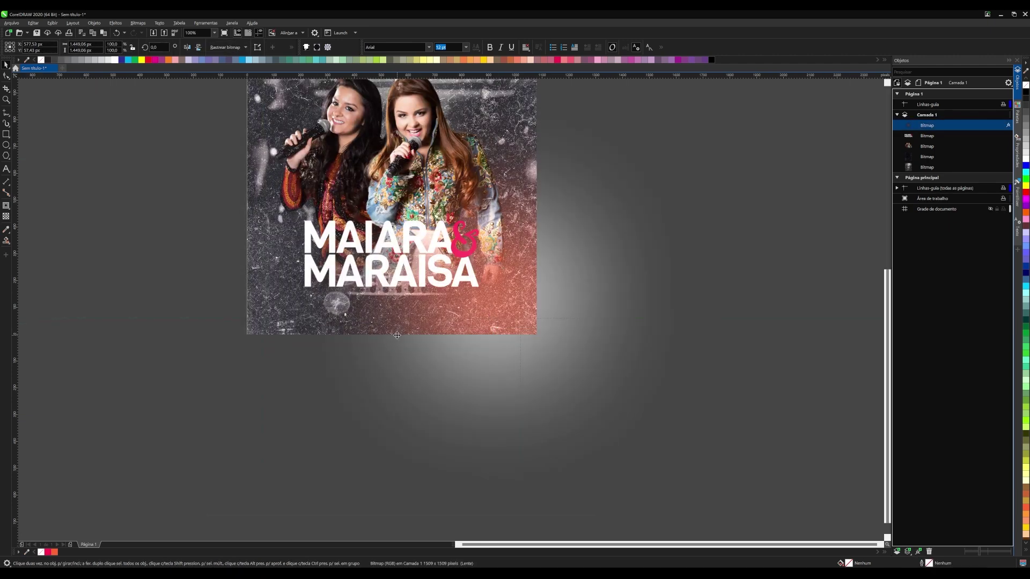
{"action": "left_click_drag", "start_coordinate": [491, 314], "coordinate": [298, 316]}
{"action": "left_click_drag", "start_coordinate": [382, 334], "coordinate": [520, 338]}
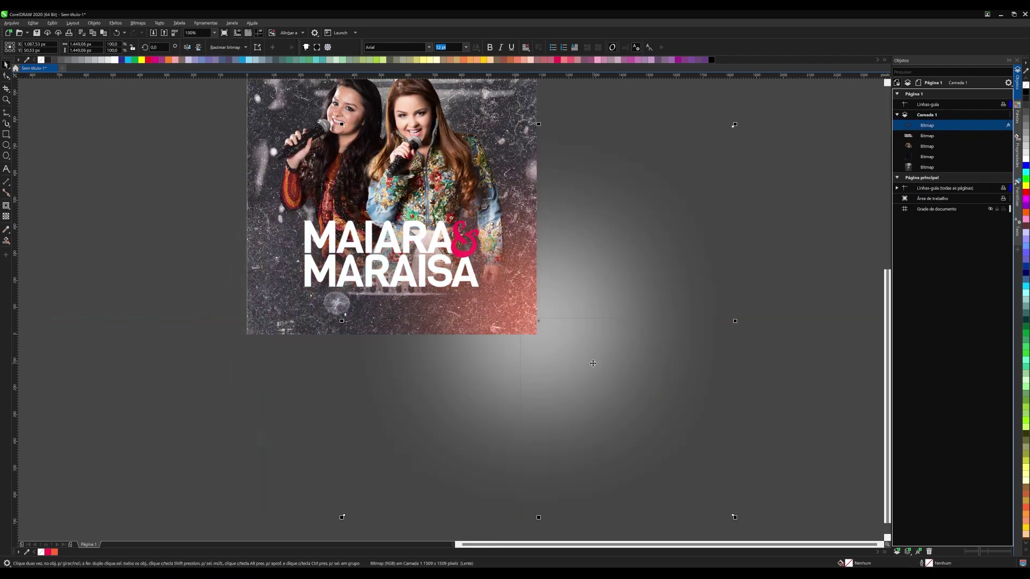
- Place a second glow over the poster's top-left corner
{"action": "mouse_move", "coordinate": [616, 383]}
{"action": "left_mouse_down"}
{"action": "mouse_move", "coordinate": [587, 368]}
{"action": "mouse_move", "coordinate": [595, 365]}
{"action": "mouse_move", "coordinate": [475, 215]}
{"action": "left_mouse_up"}
{"action": "scroll", "coordinate": [628, 381], "scroll_direction": "down", "scroll_amount": 1}
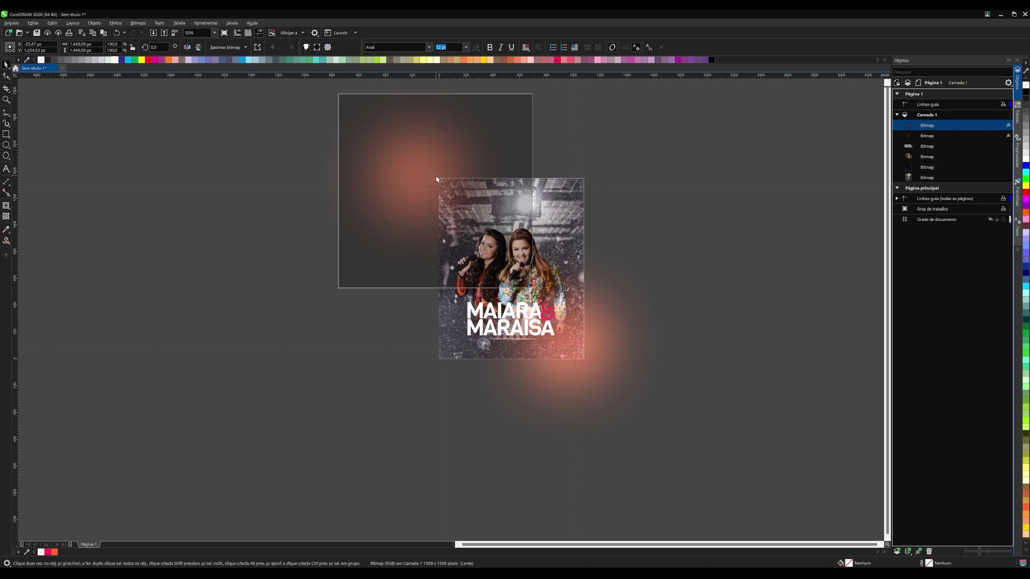
{"action": "left_click_drag", "start_coordinate": [417, 161], "coordinate": [437, 177]}
{"action": "scroll", "coordinate": [437, 177], "scroll_direction": "up", "scroll_amount": 1}
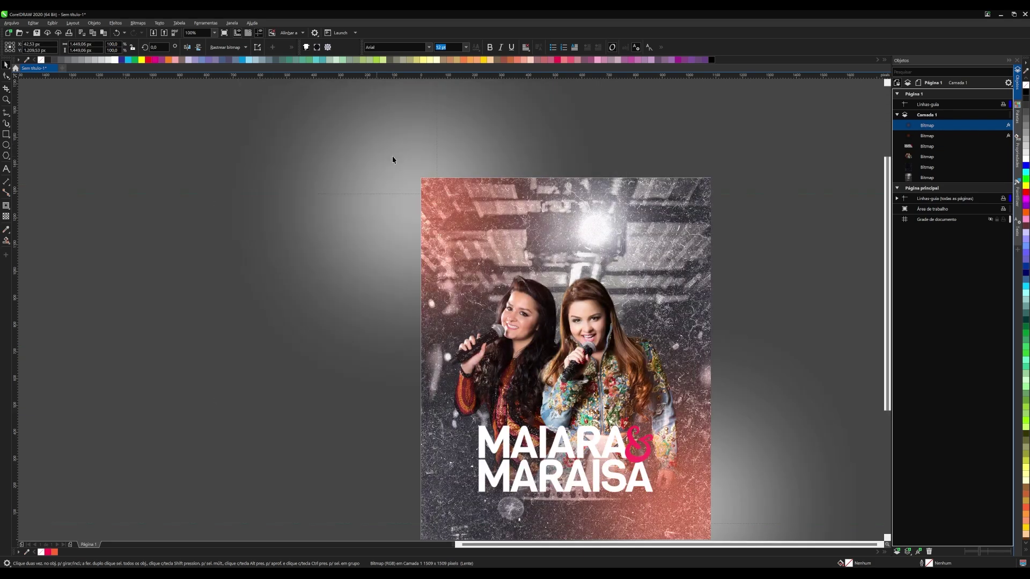
{"action": "left_click_drag", "start_coordinate": [375, 144], "coordinate": [392, 156]}
- Select the poster and top glow, then paste and discard an extra glow bitmap
{"action": "scroll", "coordinate": [338, 153], "scroll_direction": "down", "scroll_amount": 1}
{"action": "left_click", "coordinate": [917, 178]}
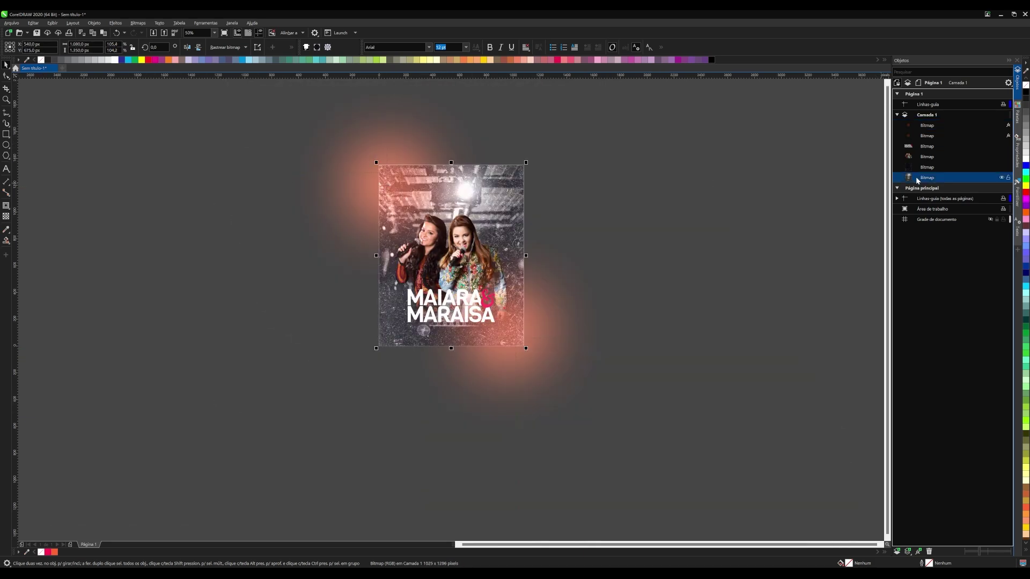
{"action": "scroll", "coordinate": [462, 144], "scroll_direction": "up", "scroll_amount": 1}
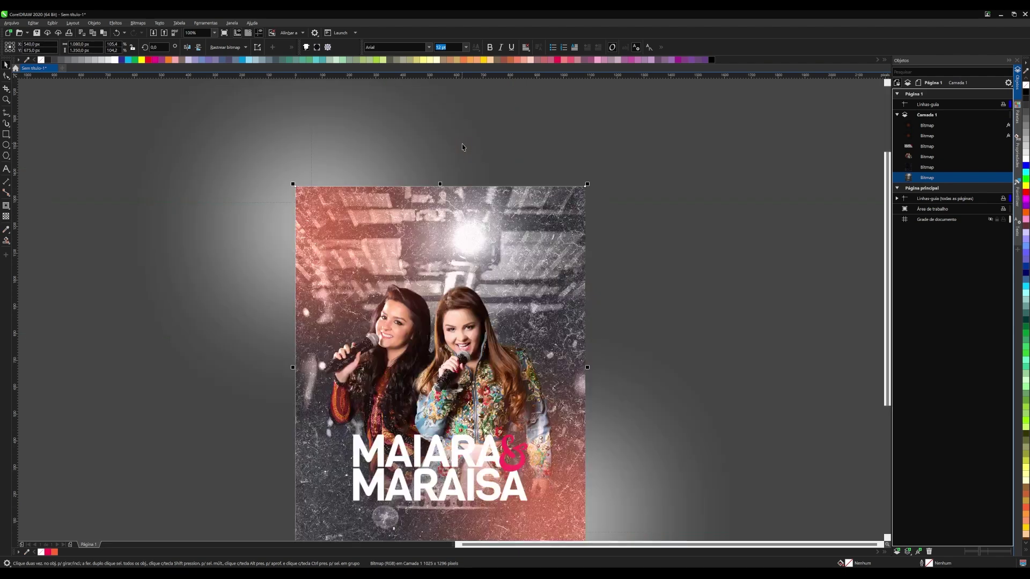
{"action": "left_click", "coordinate": [362, 169], "text": "shift"}
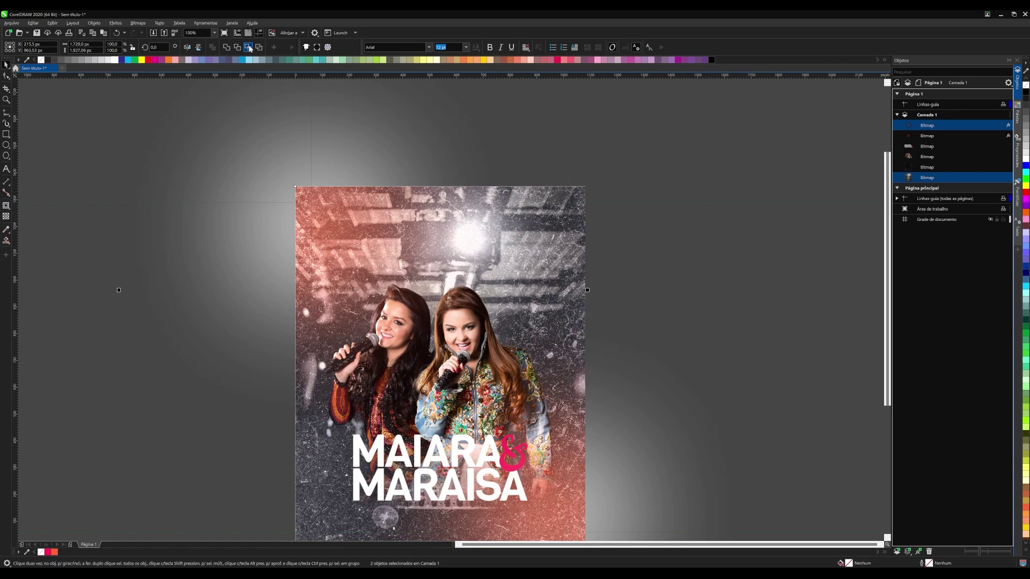
{"action": "key", "text": "ctrl+v"}
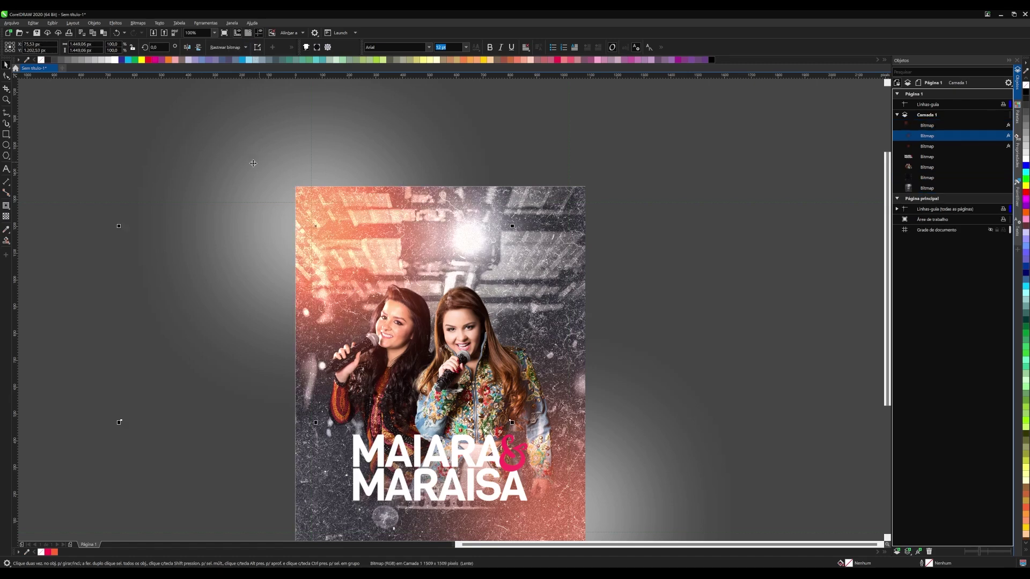
{"action": "key", "text": "Delete"}
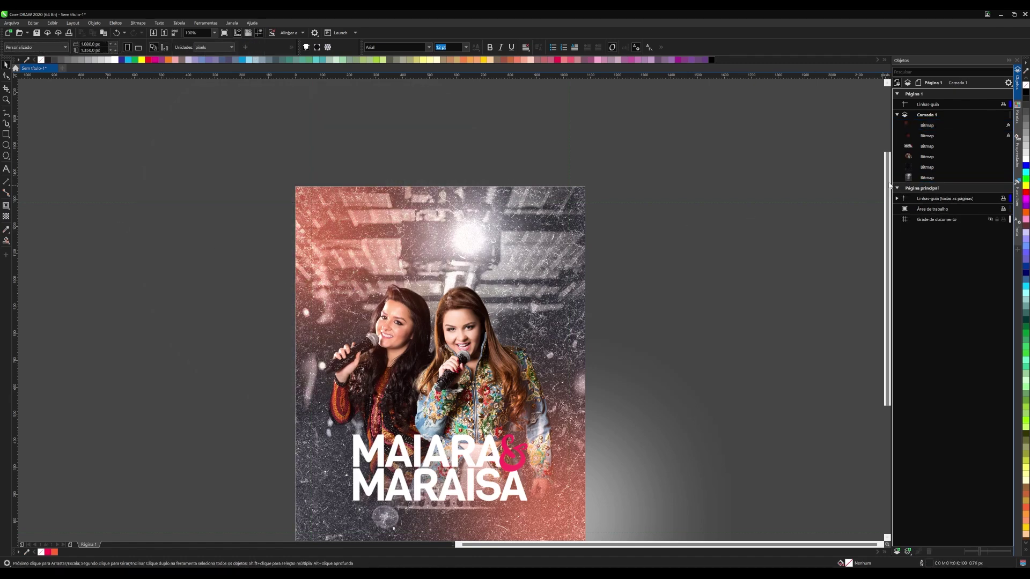
- Paste the trial lens-glow image, delete it again, and fit the whole page in view
{"action": "left_click", "coordinate": [562, 240]}
{"action": "scroll", "coordinate": [562, 239], "scroll_direction": "down", "scroll_amount": 2}
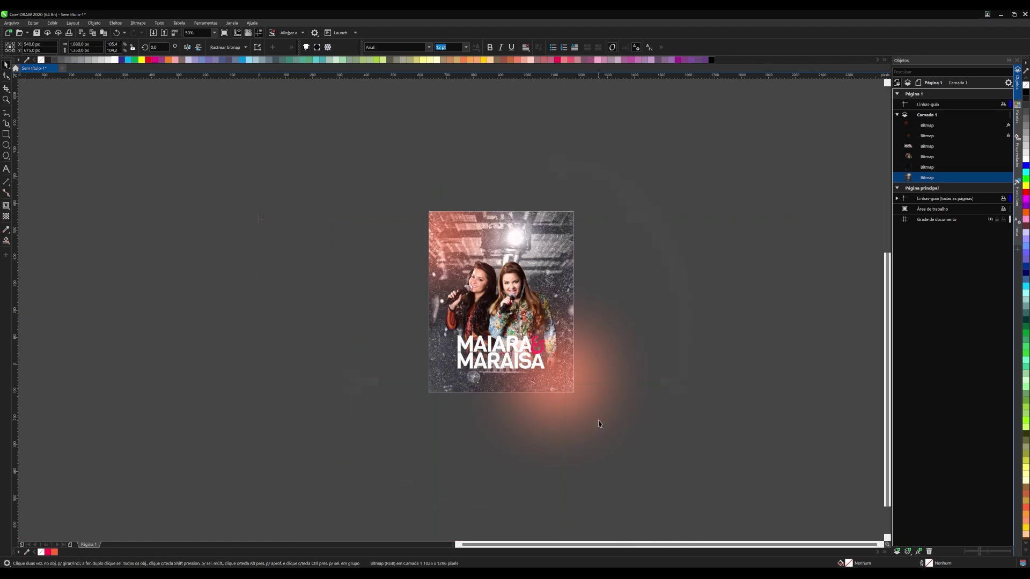
{"action": "scroll", "coordinate": [596, 422], "scroll_direction": "up", "scroll_amount": 1}
{"action": "left_click", "coordinate": [588, 387], "text": "shift"}
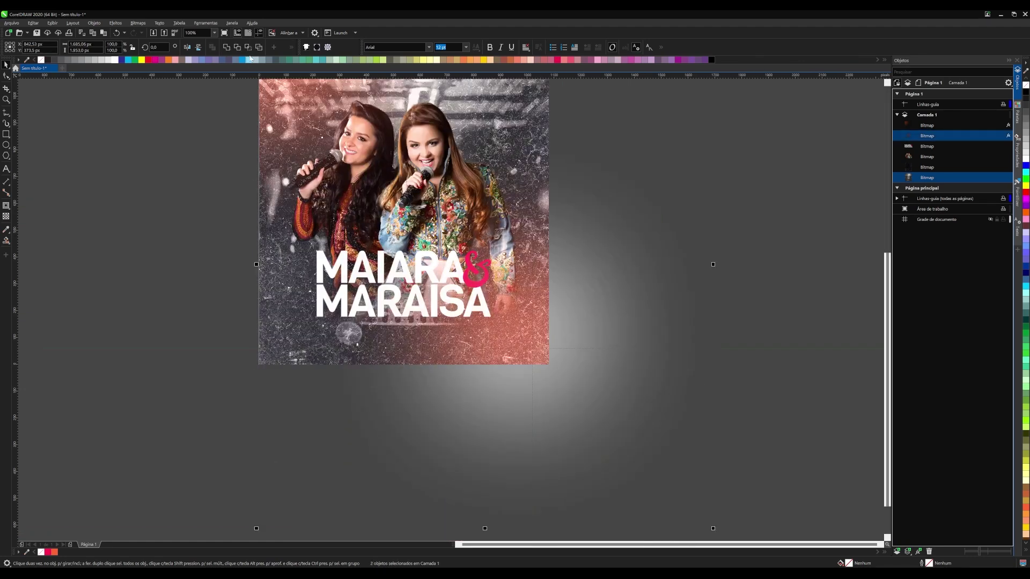
{"action": "key", "text": "ctrl+v"}
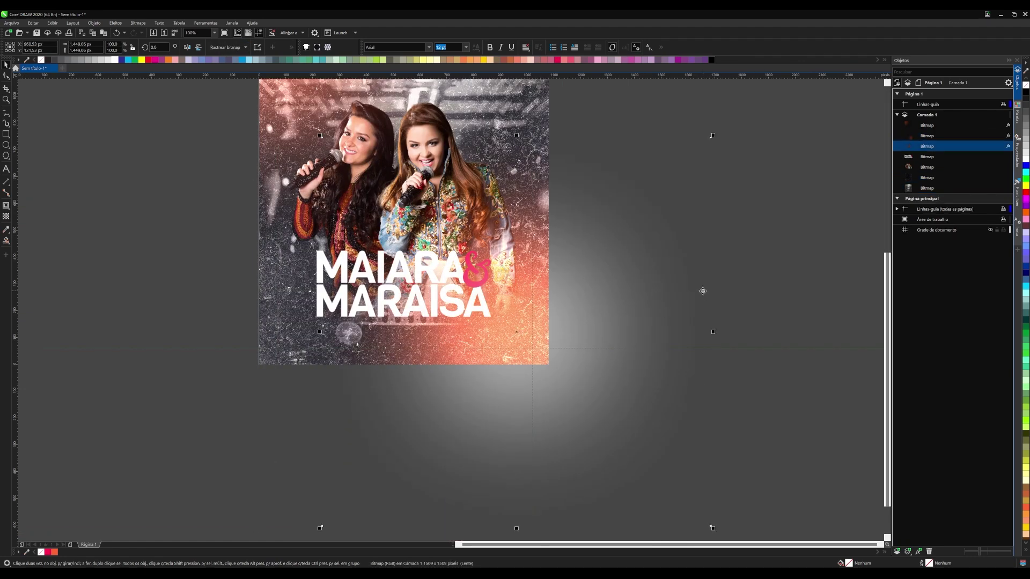
{"action": "key", "text": "Delete"}
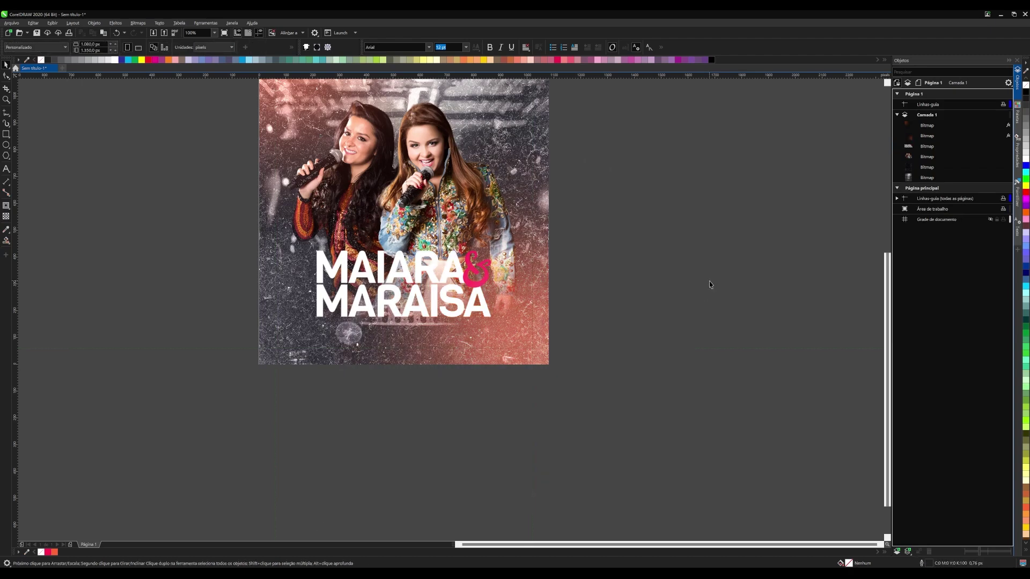
{"action": "key", "text": "shift+F4"}
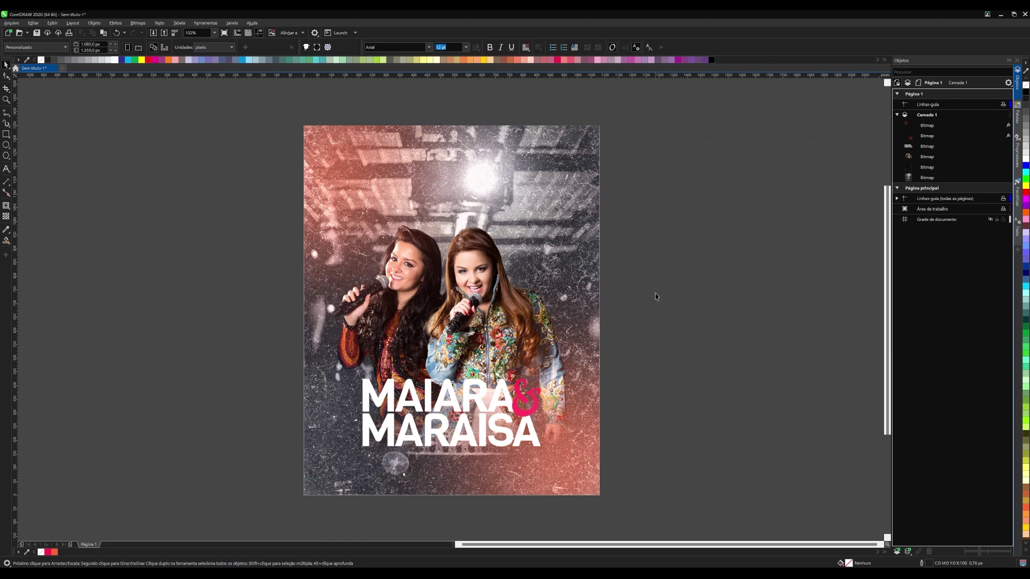
- Type 'Incomparável' beside the poster, zoom to it and set it in Yeseva One
{"action": "left_click", "coordinate": [6, 168]}
{"action": "left_click", "coordinate": [84, 232]}
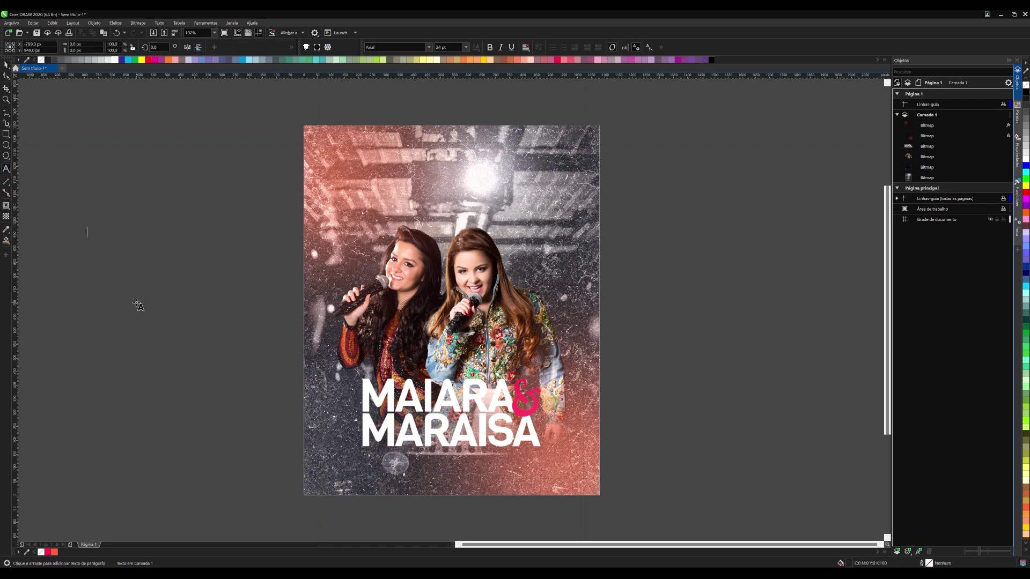
{"action": "type", "text": "Incompará"}
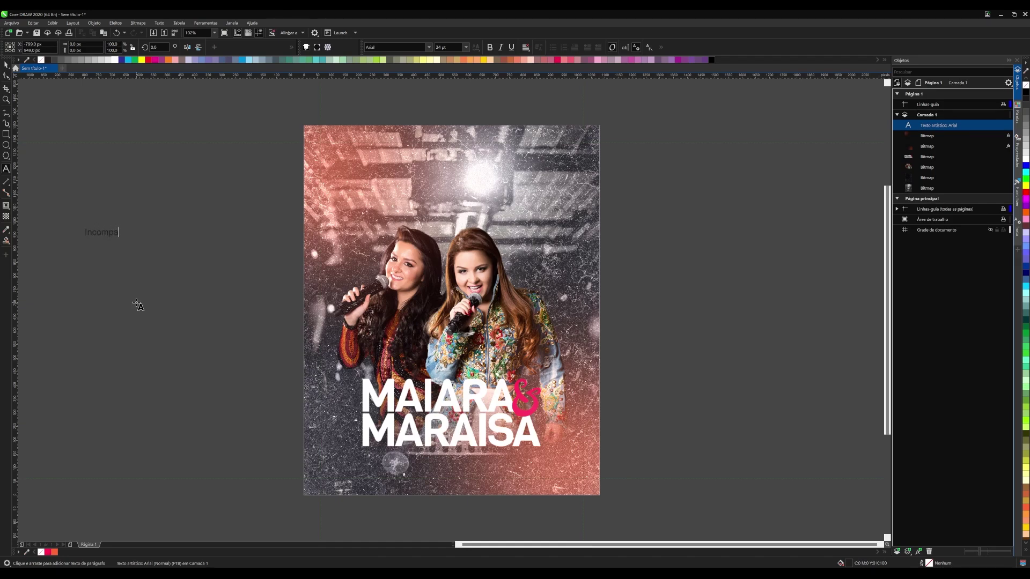
{"action": "type", "text": "vel"}
{"action": "key", "text": "ctrl+space"}
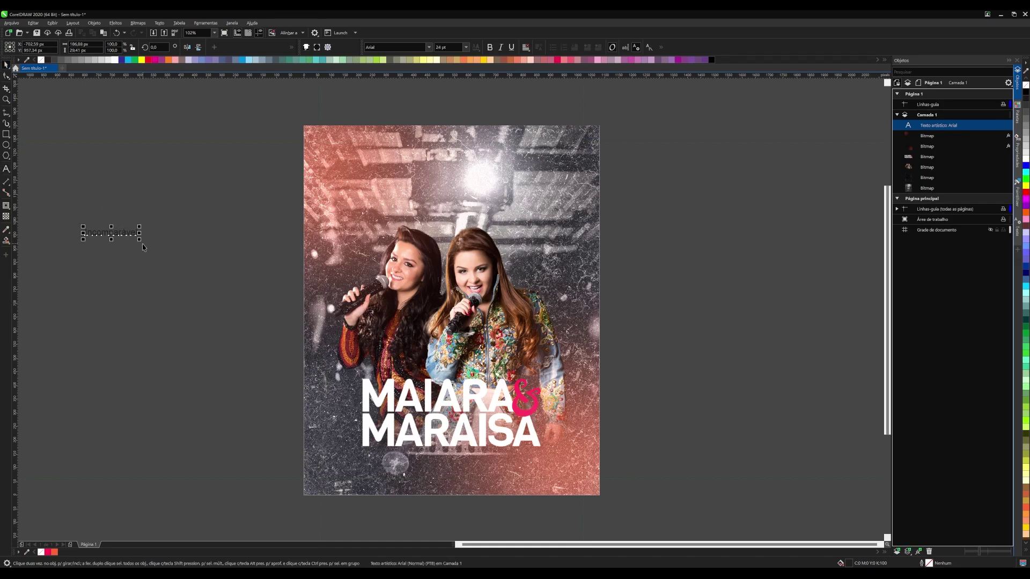
{"action": "key", "text": "shift+F2"}
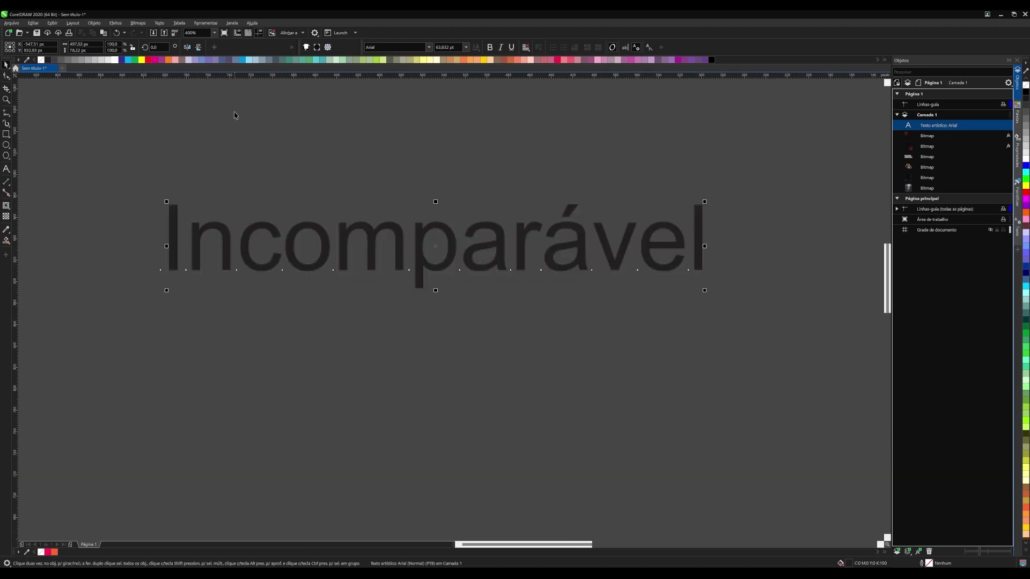
{"action": "left_click", "coordinate": [429, 47]}
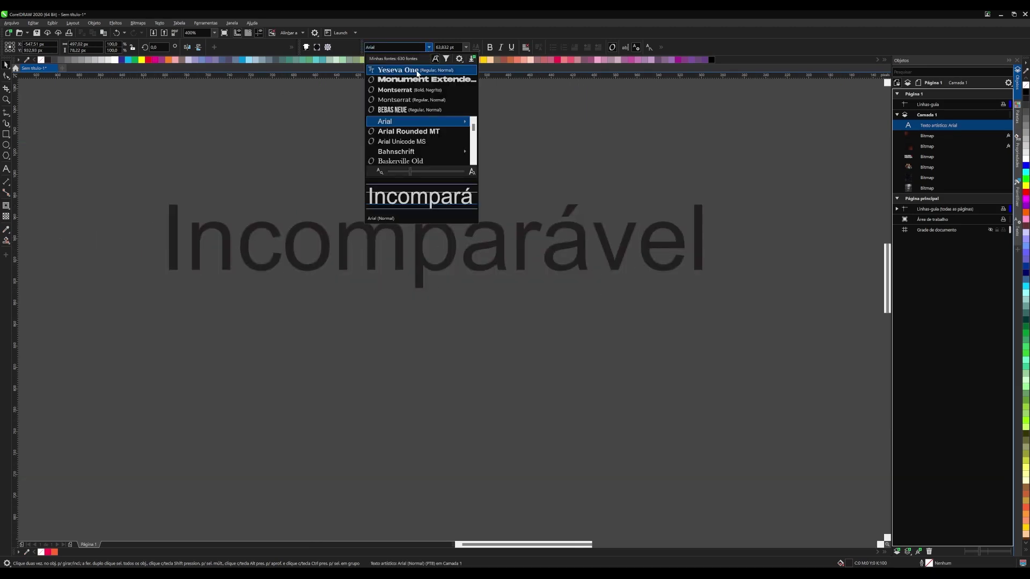
{"action": "left_click", "coordinate": [418, 71]}
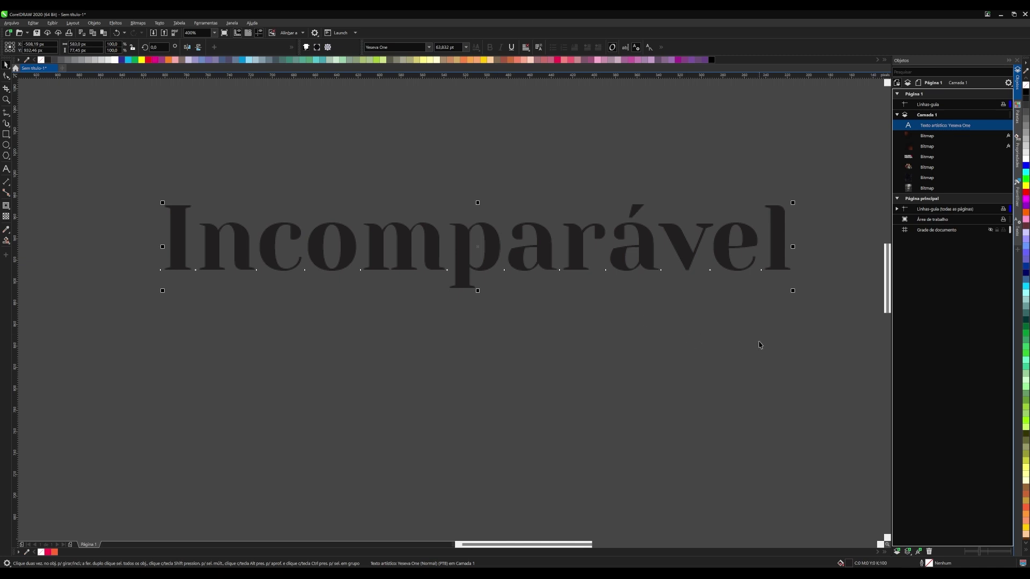
{"action": "key", "text": "F10"}
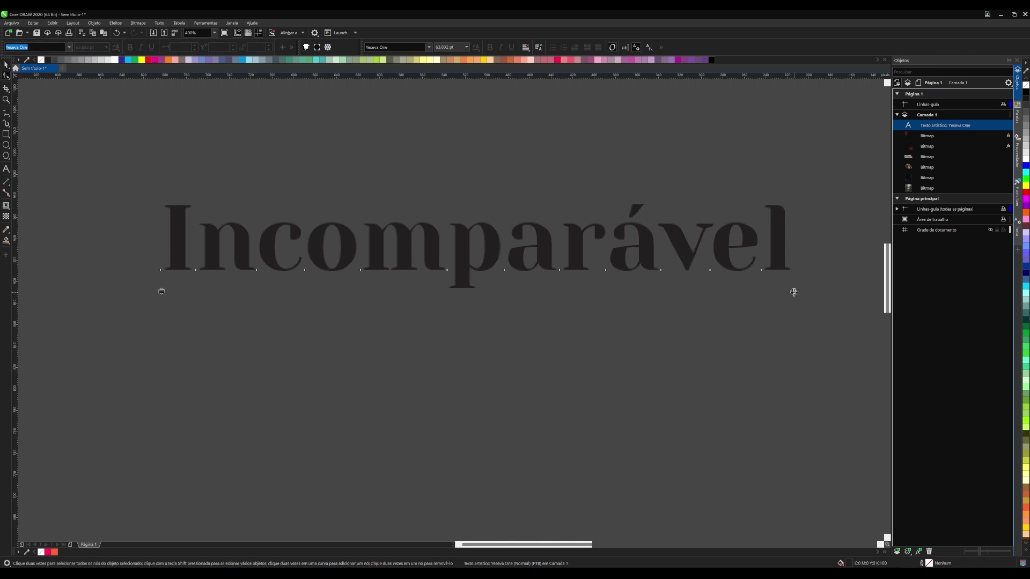
- Tighten the kerning and break the word into 'Incom' over 'parável' with tight leading
{"action": "left_click_drag", "start_coordinate": [794, 291], "coordinate": [700, 302]}
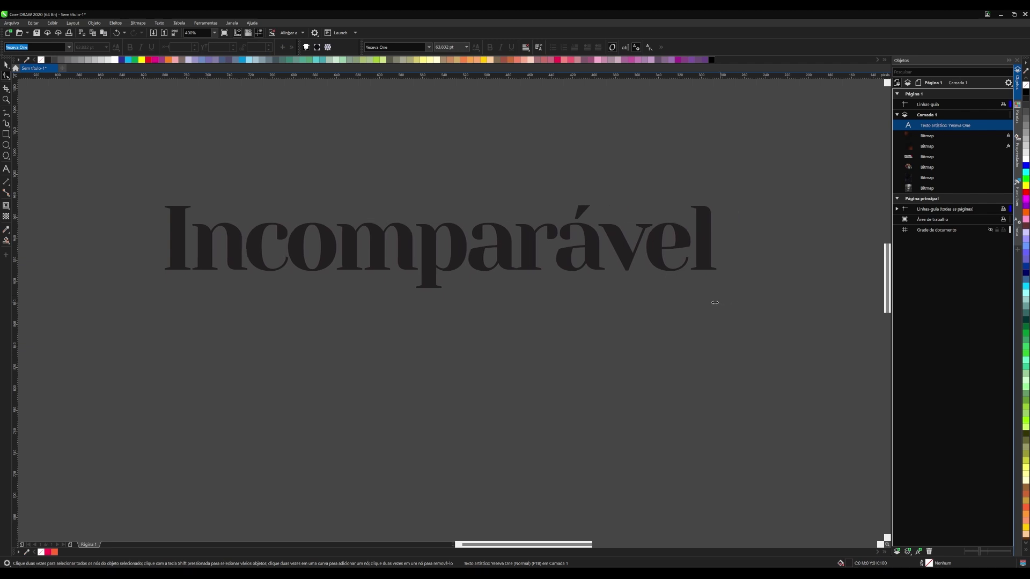
{"action": "key", "text": "space"}
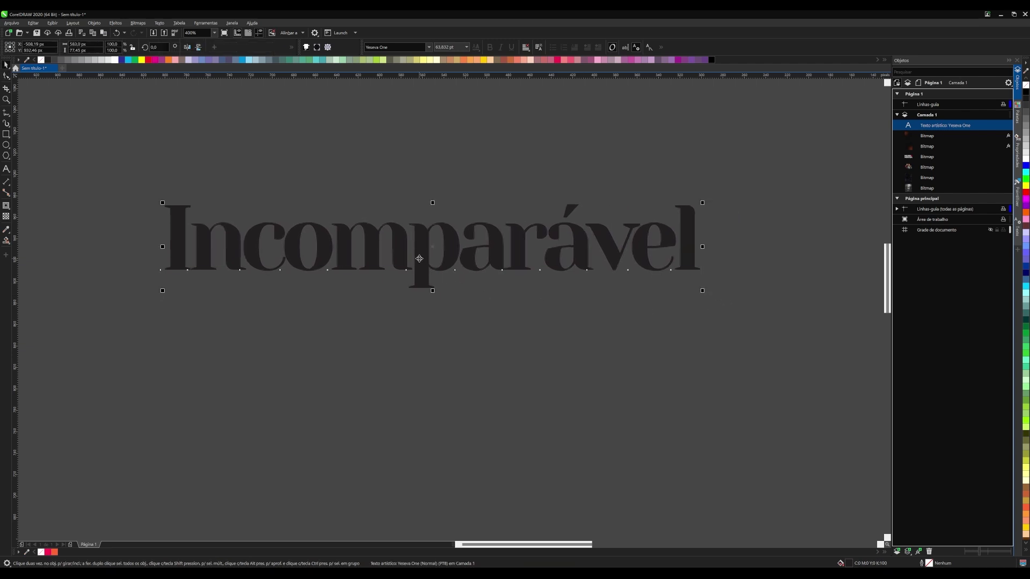
{"action": "key", "text": "Return"}
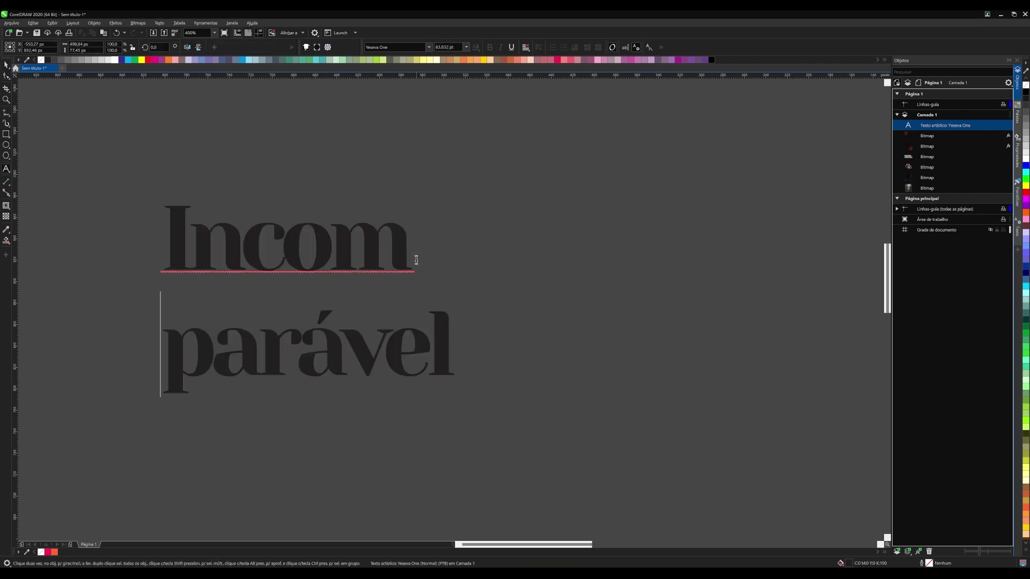
{"action": "key", "text": "F10"}
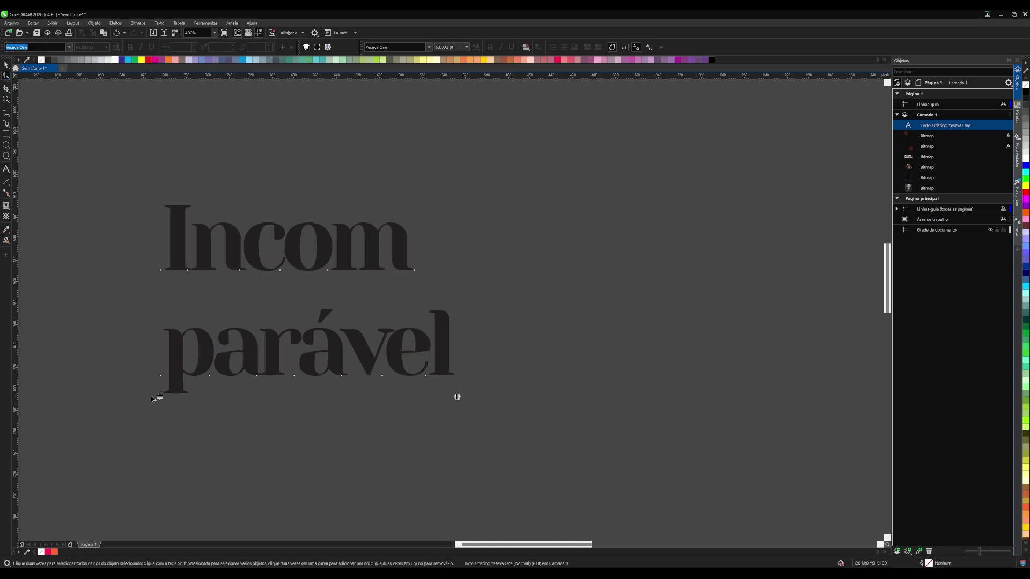
{"action": "left_click_drag", "start_coordinate": [158, 398], "coordinate": [160, 356]}
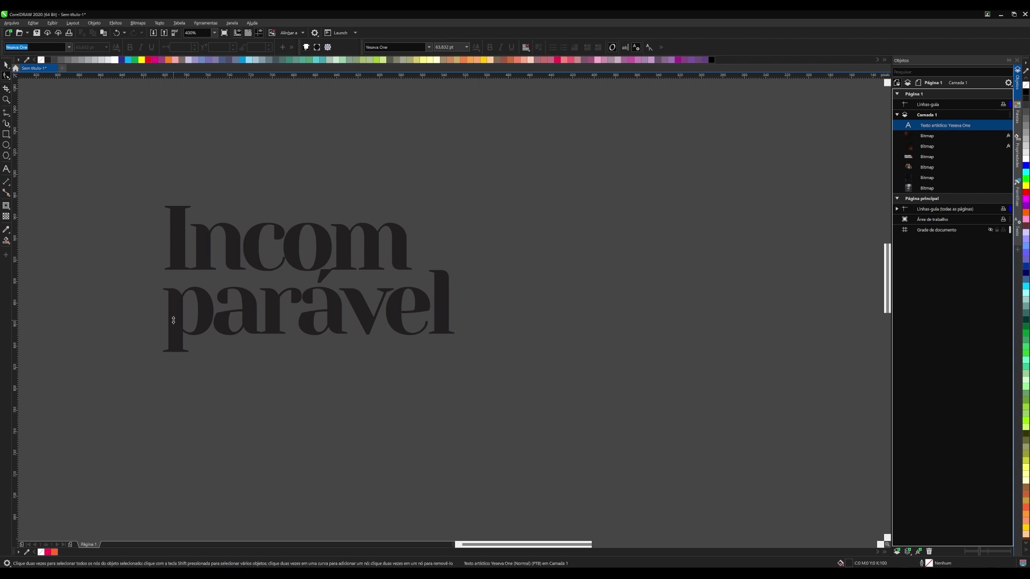
{"action": "key", "text": "space"}
{"action": "left_click", "coordinate": [297, 234]}
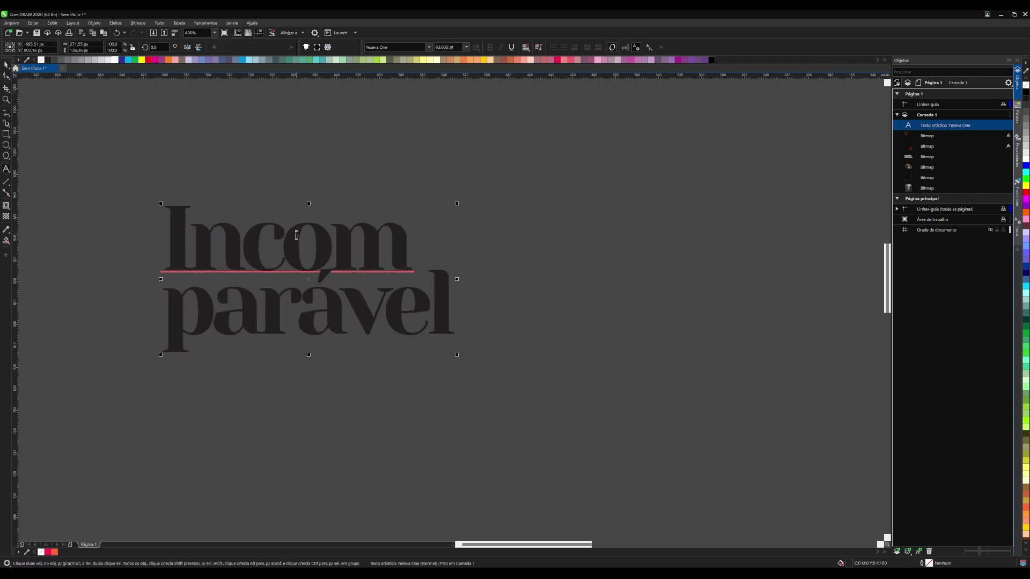
{"action": "key", "text": "ctrl+e"}
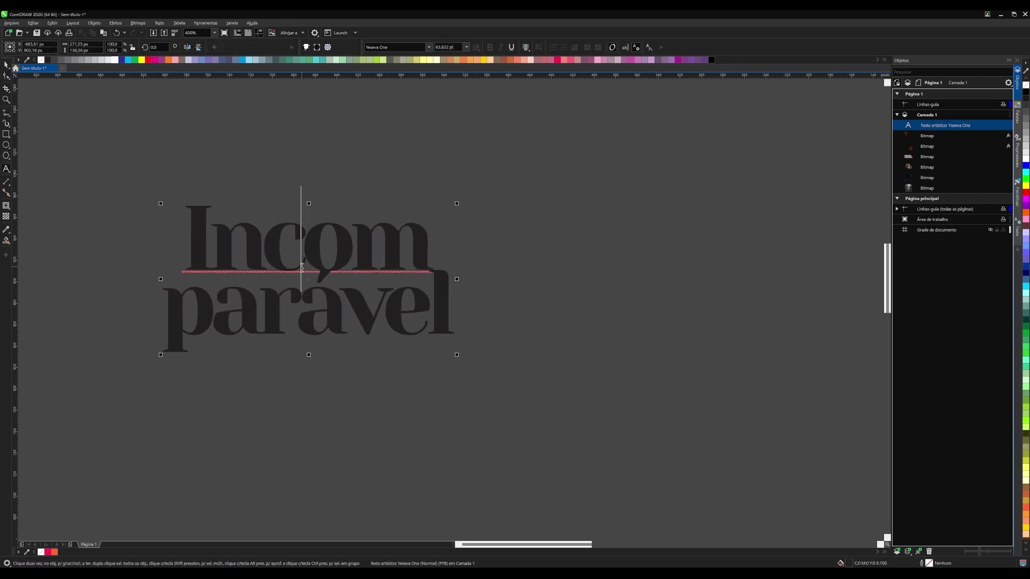
- Finish editing the text and switch the canvas to Enhanced display
{"action": "left_click", "coordinate": [6, 76]}
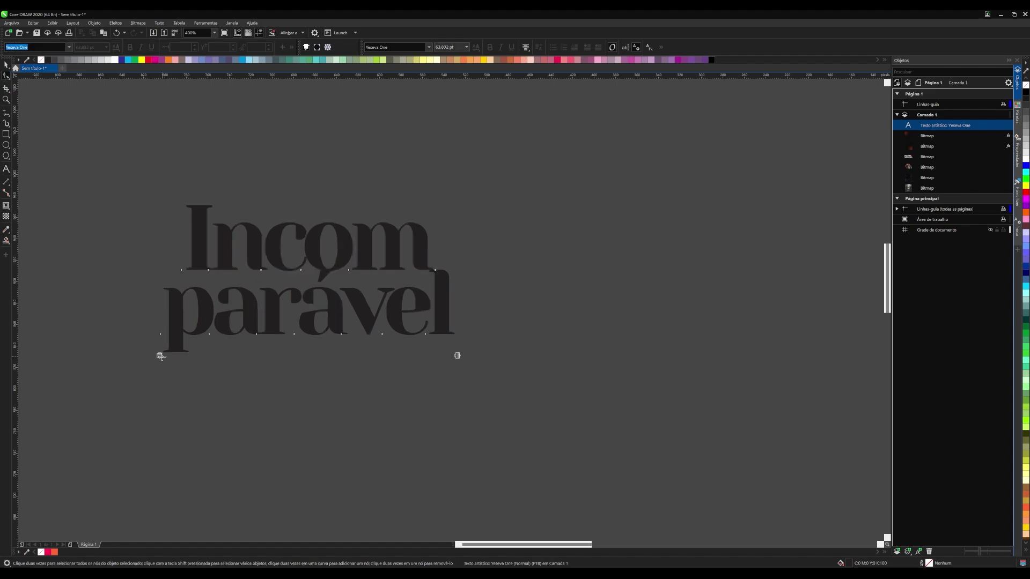
{"action": "key", "text": "space"}
{"action": "key", "text": "Escape"}
{"action": "scroll", "coordinate": [338, 252], "scroll_direction": "up", "scroll_amount": 2}
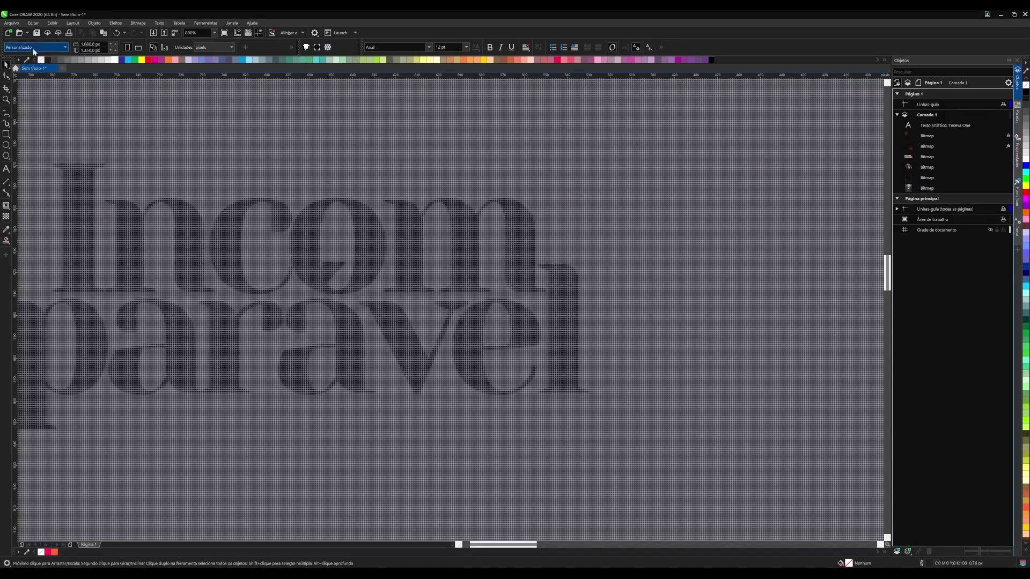
{"action": "left_click", "coordinate": [52, 23]}
{"action": "left_click", "coordinate": [68, 51]}
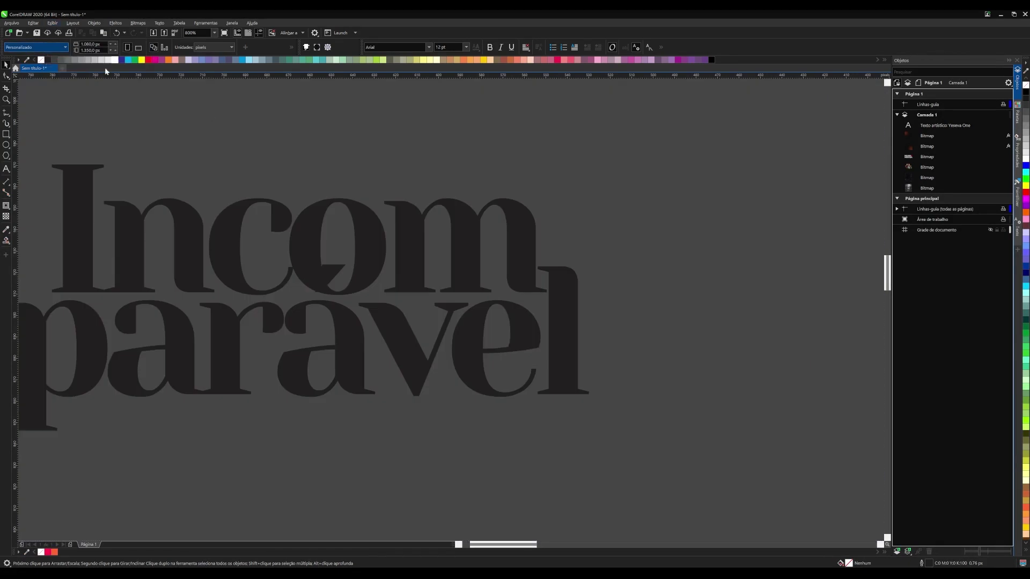
{"action": "scroll", "coordinate": [462, 240], "scroll_direction": "down", "scroll_amount": 2}
- Duplicate the stacked 'Incom parável' text with copy and paste
{"action": "left_click", "coordinate": [410, 257]}
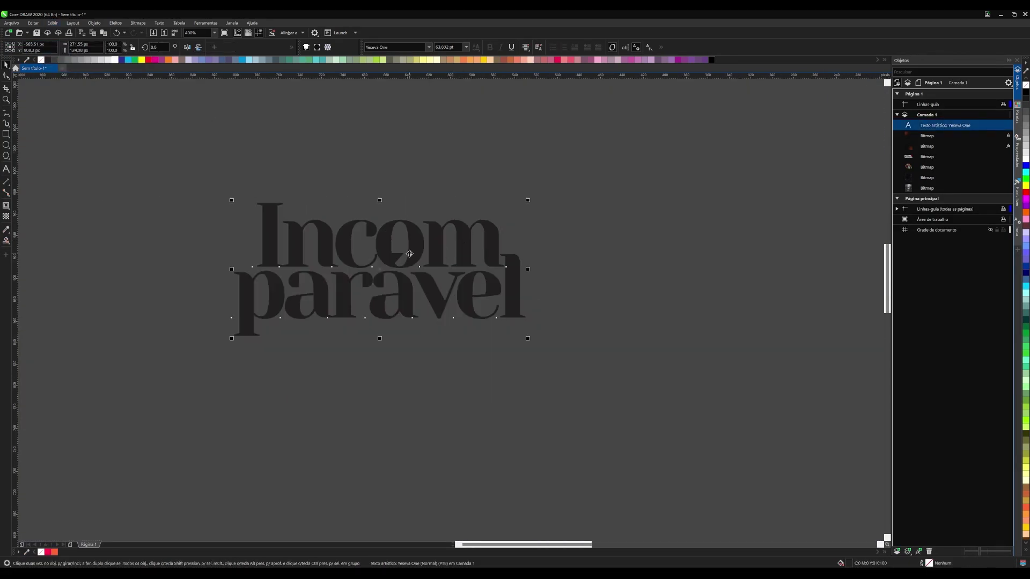
{"action": "key", "text": "ctrl+c"}
{"action": "key", "text": "ctrl+v"}
{"action": "left_click", "coordinate": [413, 321]}
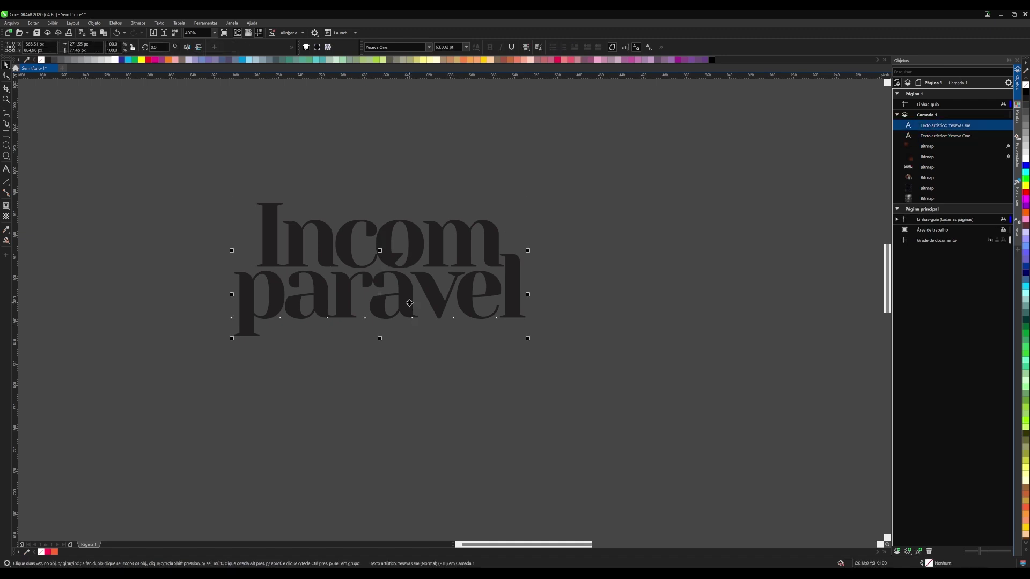
- Smart-fill the gap below the 'o' with a shape and remove its outline
{"action": "left_click", "coordinate": [10, 242]}
{"action": "left_click", "coordinate": [39, 252]}
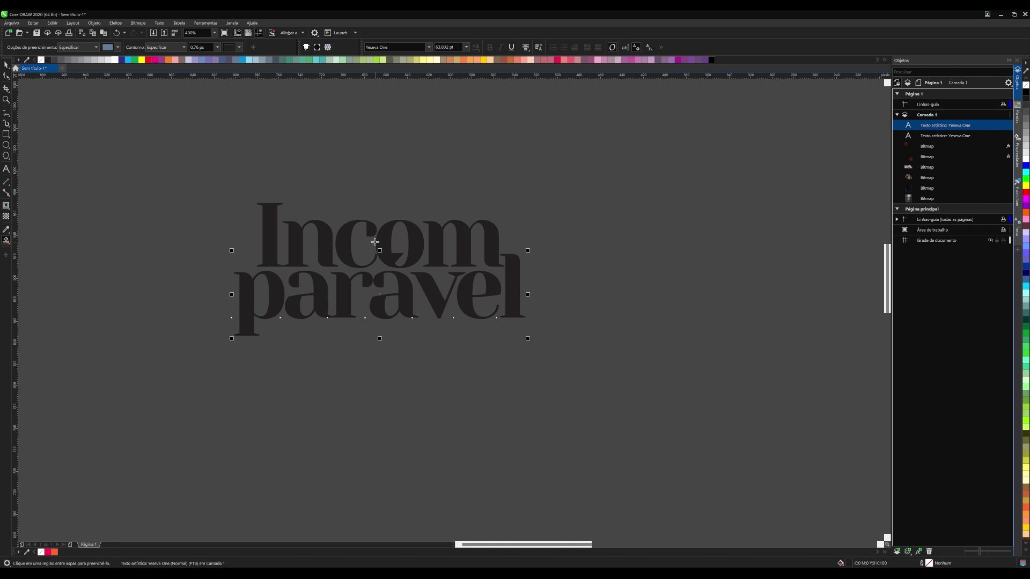
{"action": "scroll", "coordinate": [394, 259], "scroll_direction": "up", "scroll_amount": 2}
{"action": "left_click", "coordinate": [415, 250]}
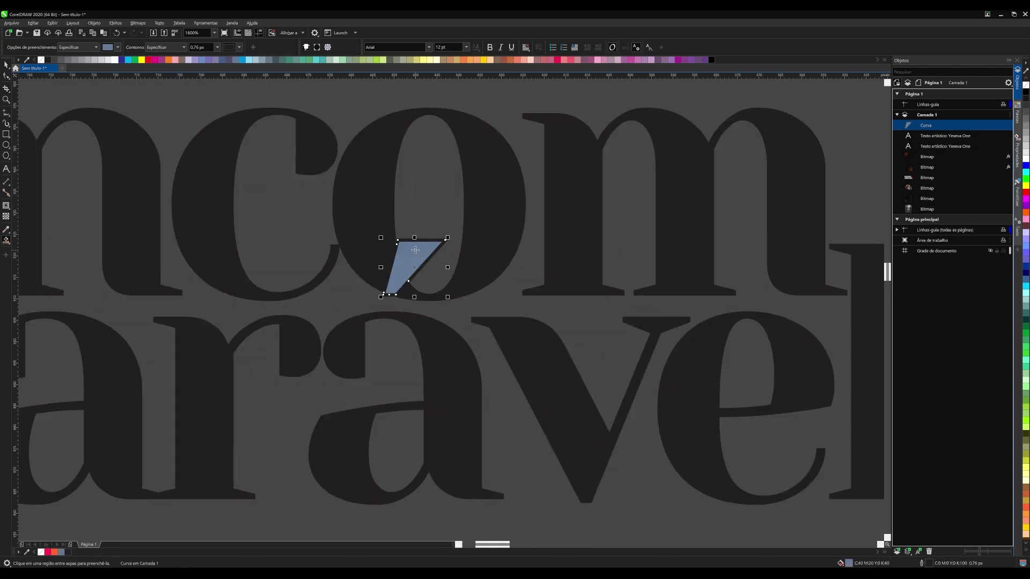
{"action": "key", "text": "space"}
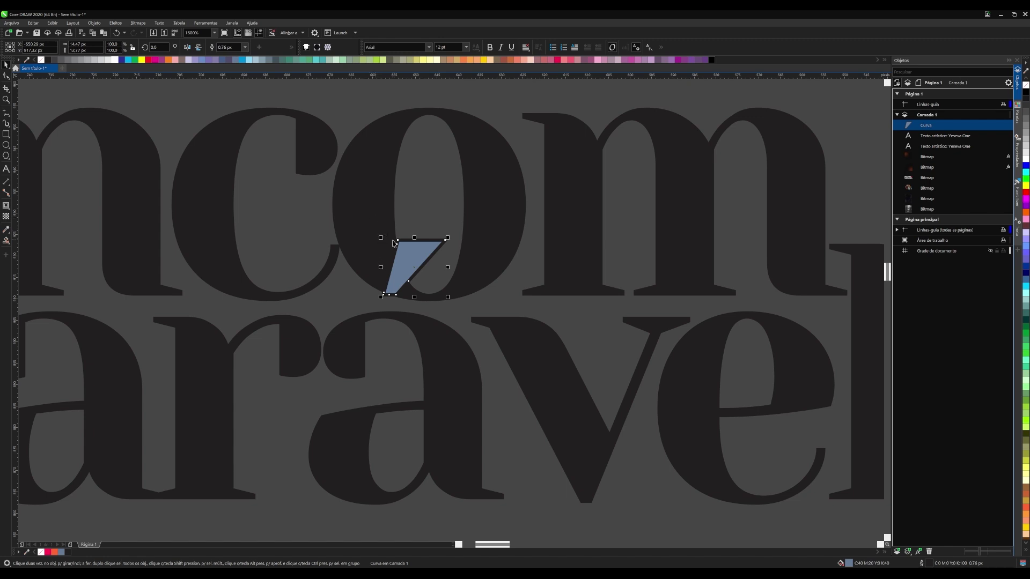
{"action": "right_click", "coordinate": [1025, 85]}
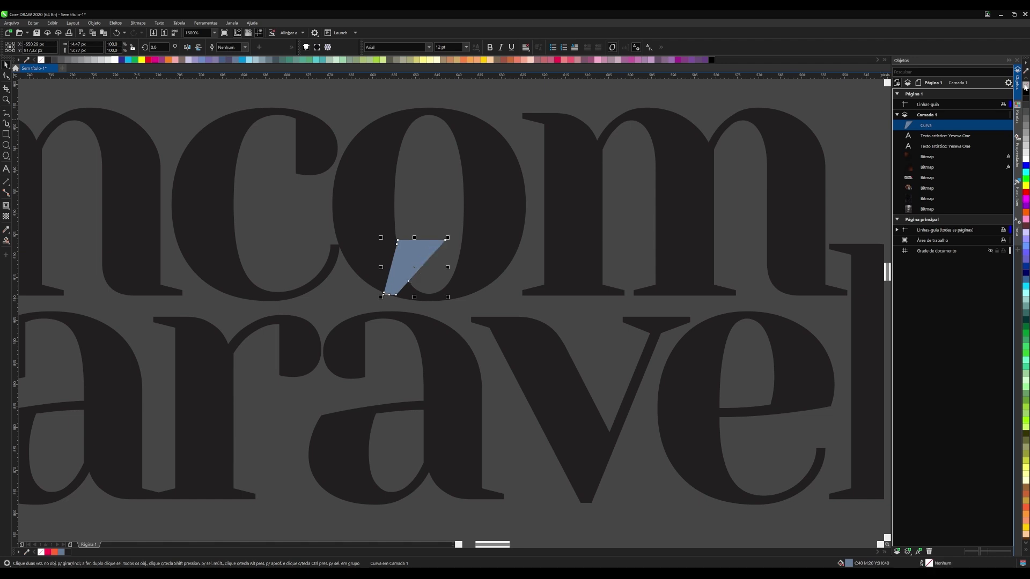
- Add a white contour around the blue shape and break it into separate shapes
{"action": "left_click", "coordinate": [7, 206]}
{"action": "left_click", "coordinate": [32, 217]}
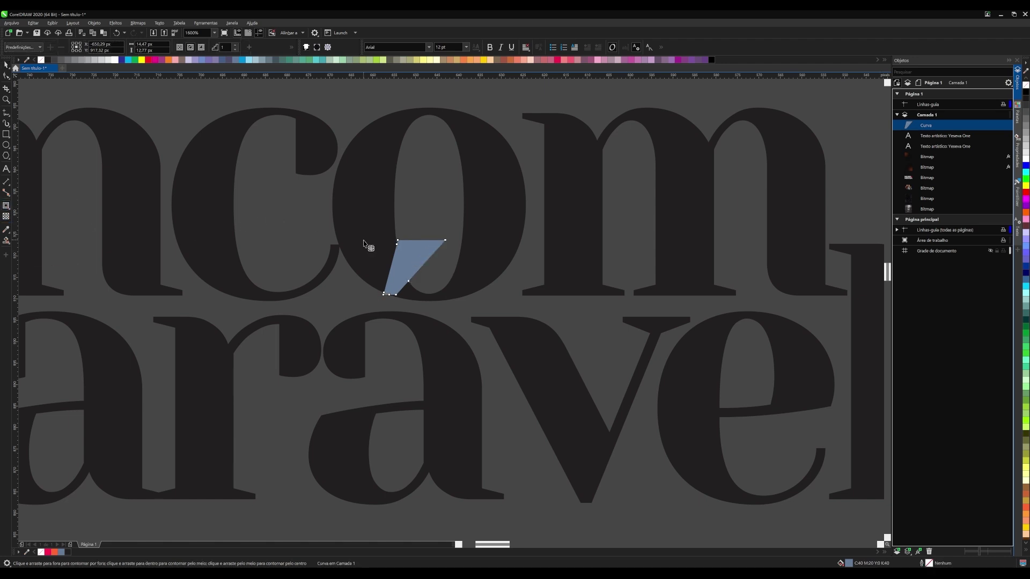
{"action": "mouse_move", "coordinate": [414, 241]}
{"action": "left_mouse_down"}
{"action": "mouse_move", "coordinate": [394, 248]}
{"action": "mouse_move", "coordinate": [381, 227]}
{"action": "left_mouse_up"}
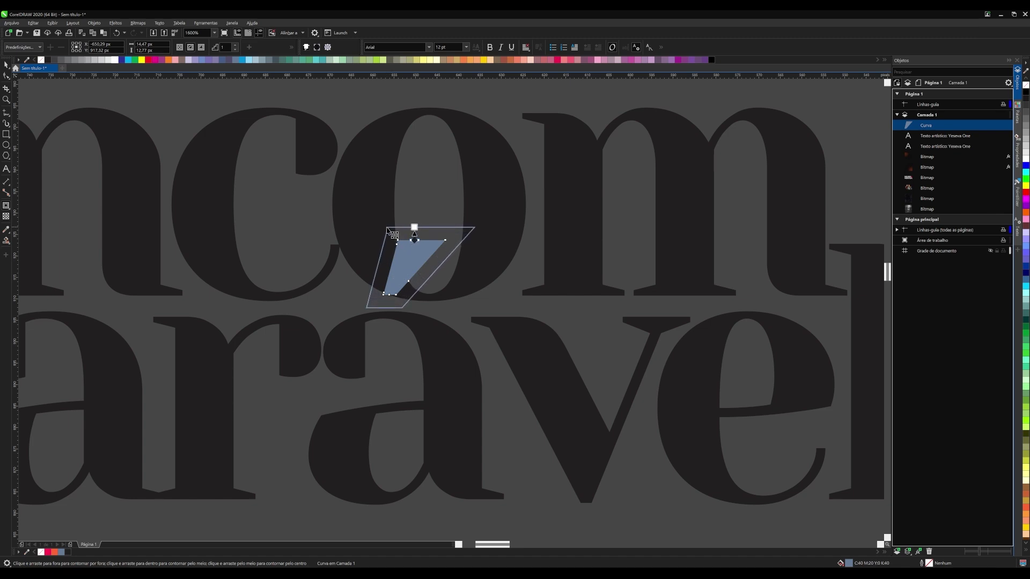
{"action": "left_click_drag", "start_coordinate": [382, 227], "coordinate": [394, 235]}
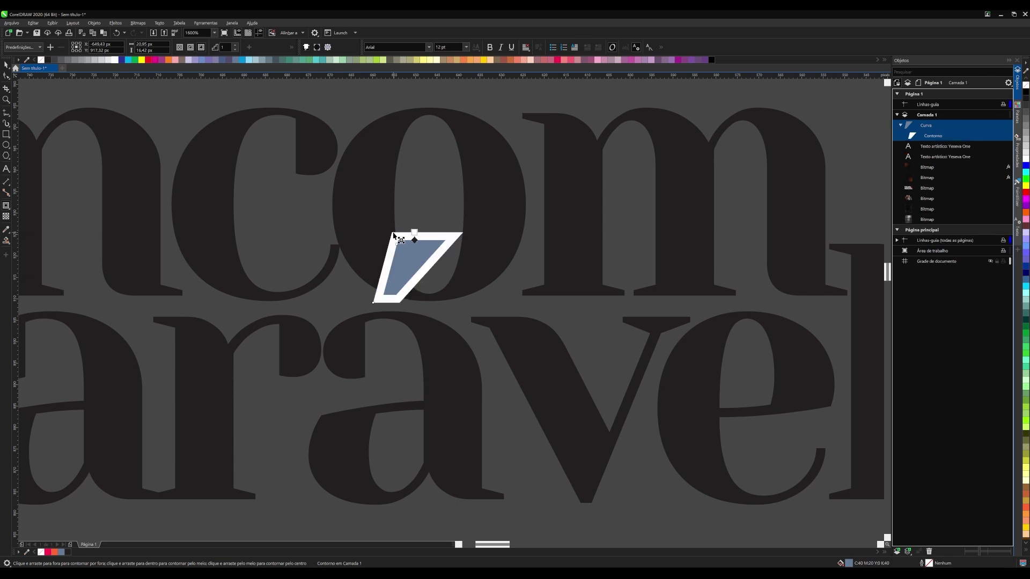
{"action": "key", "text": "ctrl+k"}
{"action": "left_click_drag", "start_coordinate": [387, 251], "coordinate": [428, 262]}
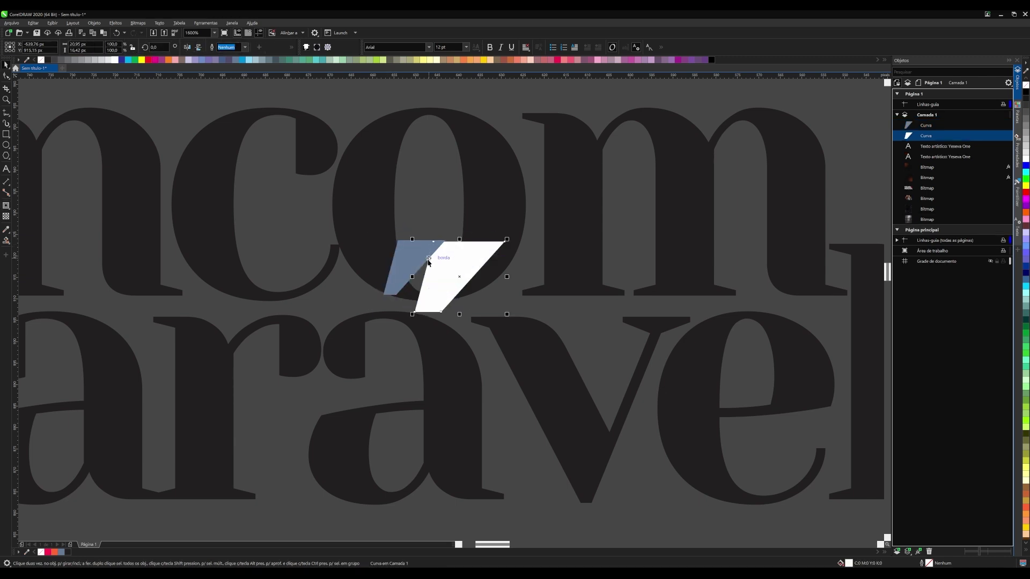
{"action": "key", "text": "ctrl+z"}
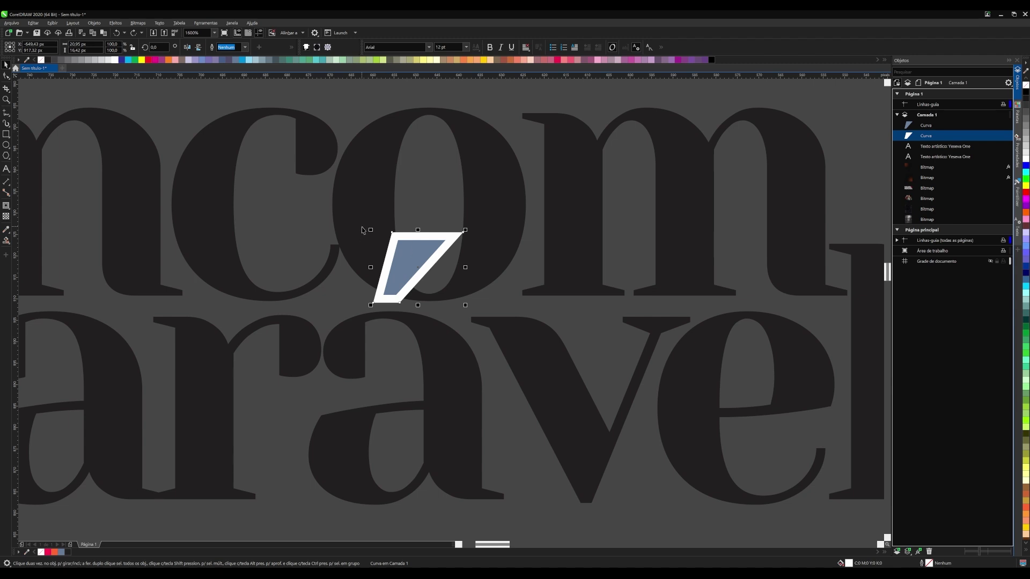
- Trim the notch out of the lettering and delete both leftover parallelograms
{"action": "left_click", "coordinate": [362, 197], "text": "shift"}
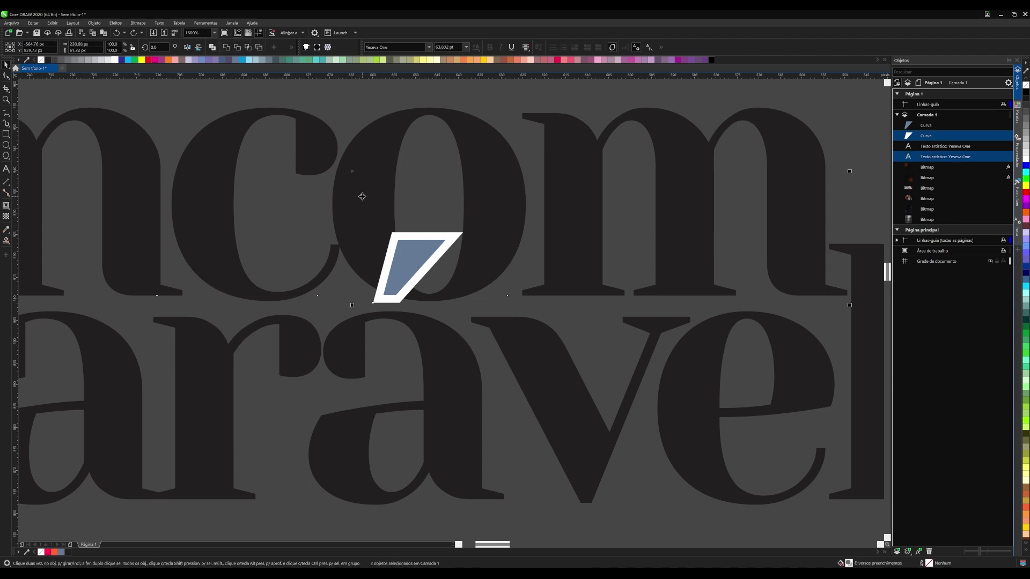
{"action": "left_click", "coordinate": [260, 49]}
{"action": "key", "text": "Escape"}
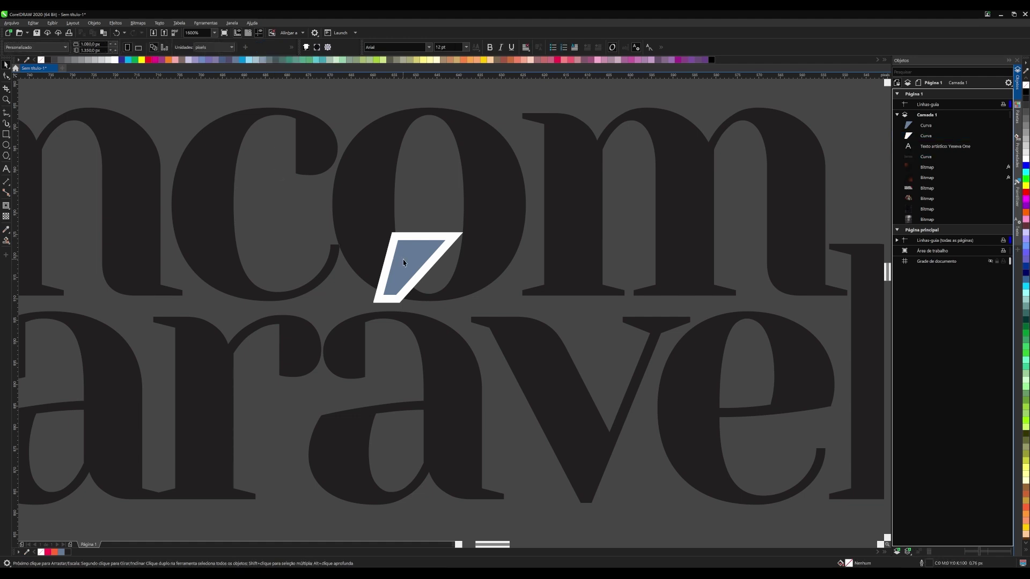
{"action": "left_click", "coordinate": [404, 262]}
{"action": "key", "text": "Delete"}
{"action": "left_click", "coordinate": [423, 255]}
{"action": "key", "text": "Delete"}
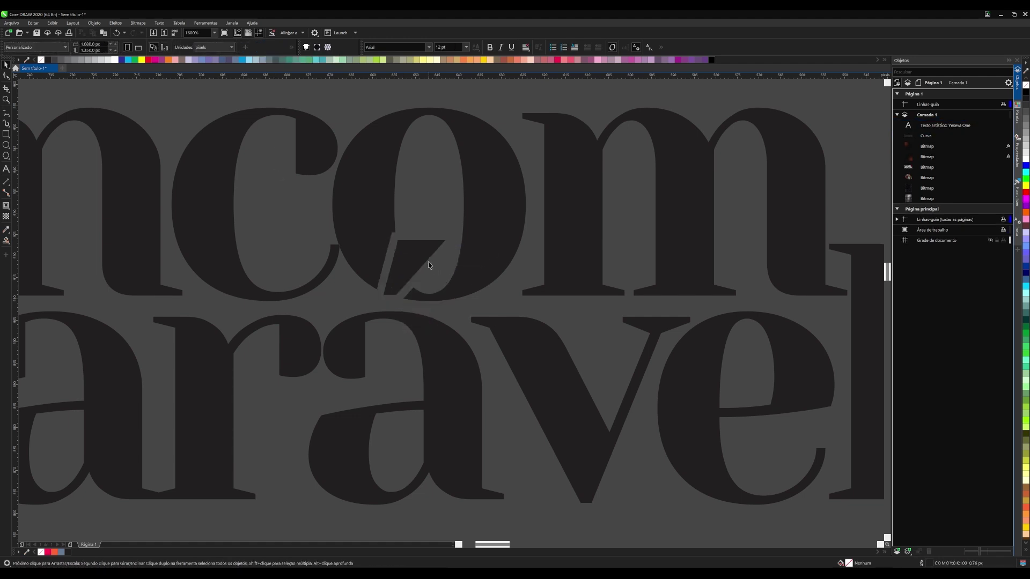
- Group the lettering with its accent curve
{"action": "scroll", "coordinate": [405, 215], "scroll_direction": "down", "scroll_amount": 1}
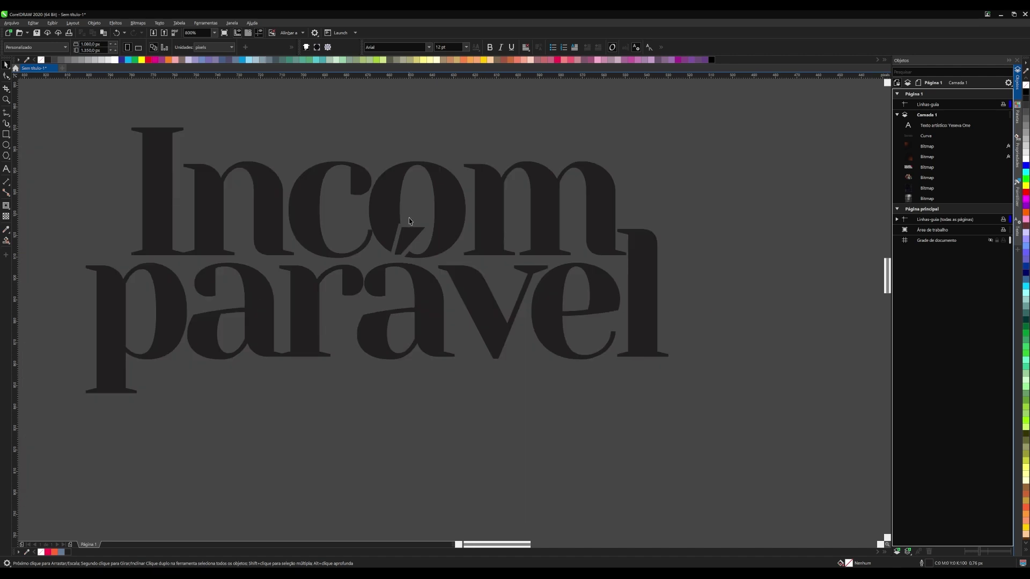
{"action": "scroll", "coordinate": [409, 218], "scroll_direction": "down", "scroll_amount": 1}
{"action": "left_click_drag", "start_coordinate": [195, 136], "coordinate": [614, 385]}
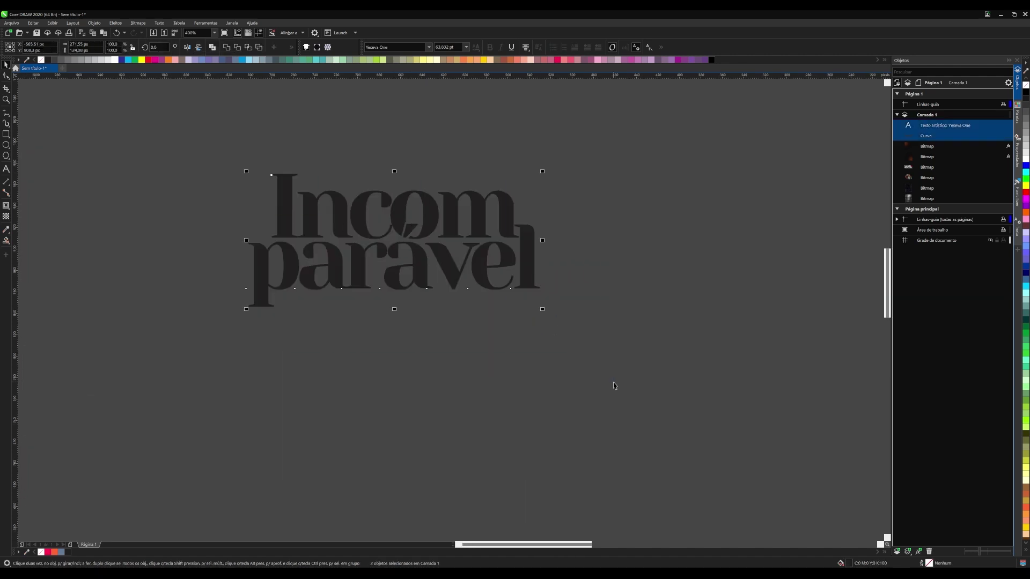
{"action": "key", "text": "ctrl+g"}
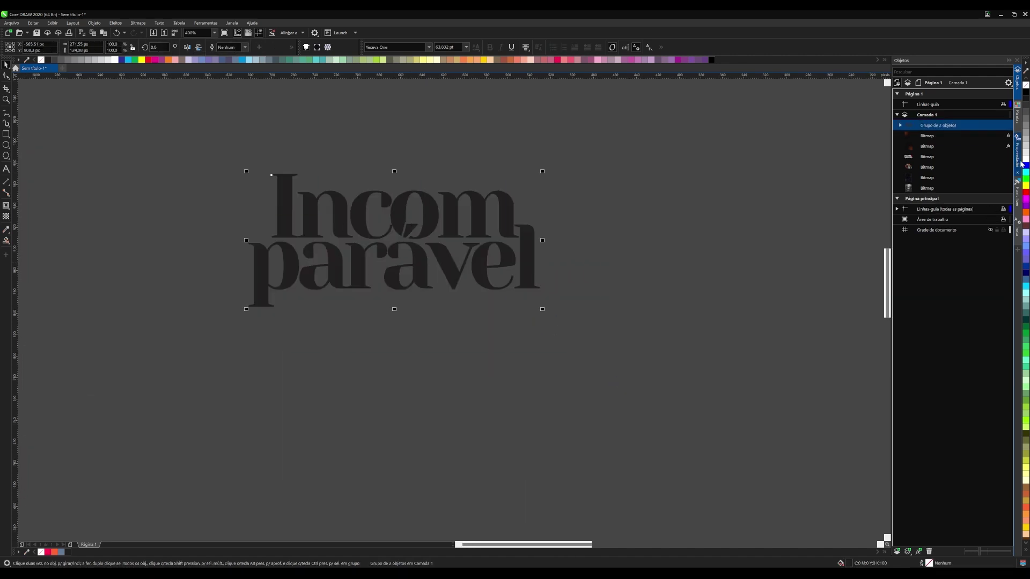
- Fill the Incomparável title white, centre it on the page and enlarge it
{"action": "left_click", "coordinate": [1025, 160]}
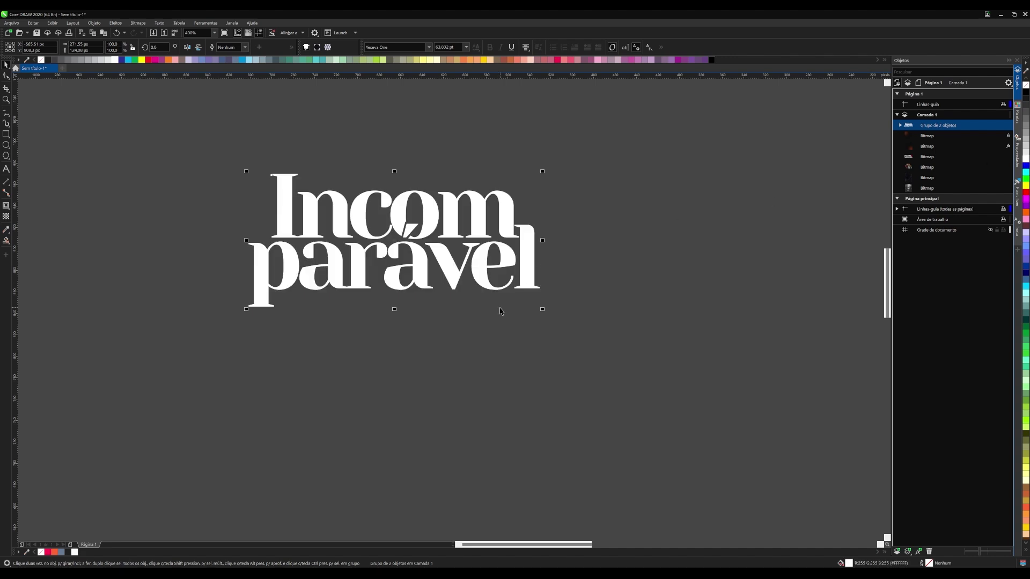
{"action": "key", "text": "p"}
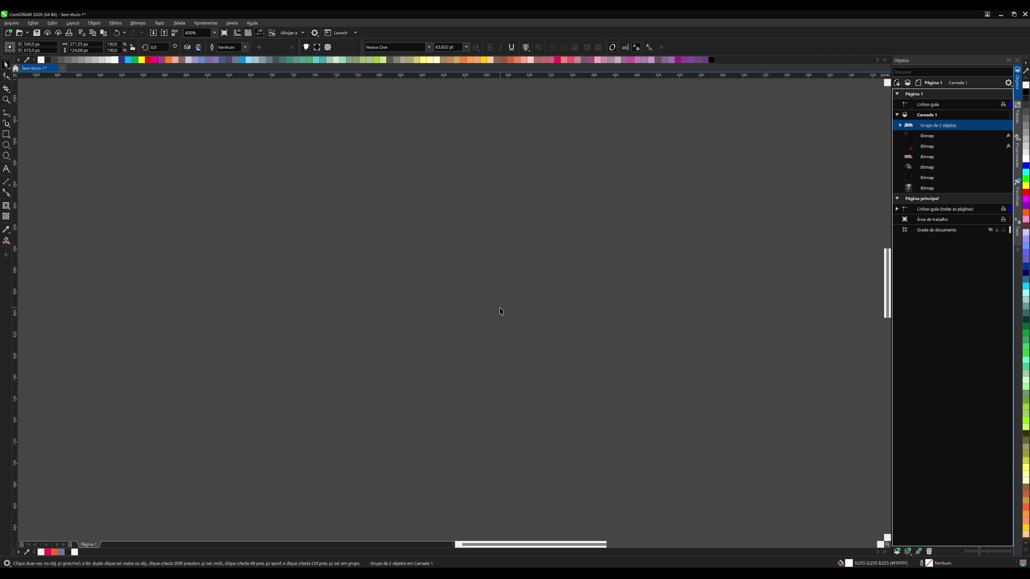
{"action": "key", "text": "shift+F4"}
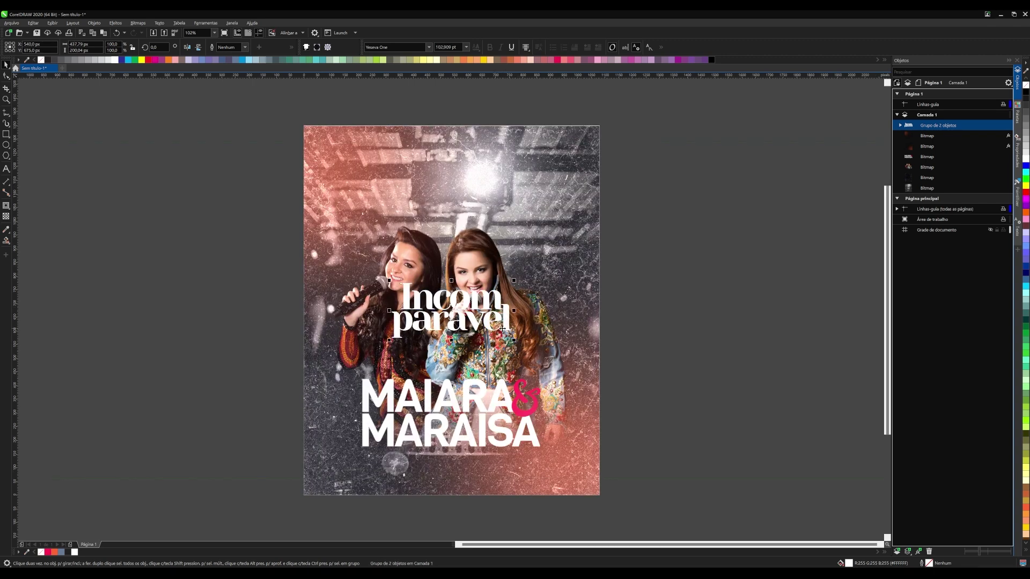
{"action": "mouse_move", "coordinate": [491, 329]}
{"action": "left_mouse_down"}
{"action": "mouse_move", "coordinate": [505, 325]}
{"action": "mouse_move", "coordinate": [498, 216]}
{"action": "left_mouse_up"}
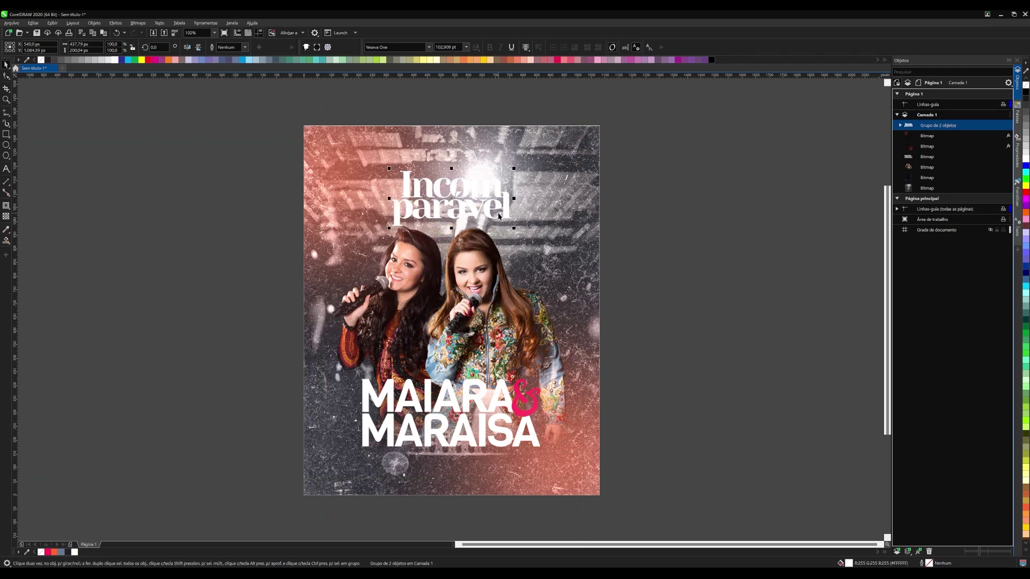
{"action": "left_click", "coordinate": [236, 176]}
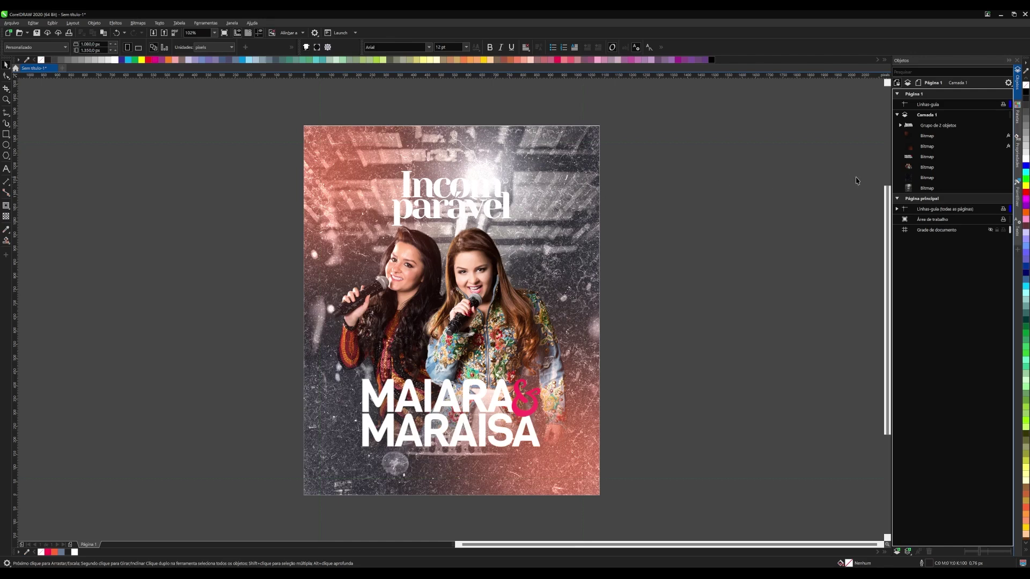
{"action": "left_click", "coordinate": [922, 189]}
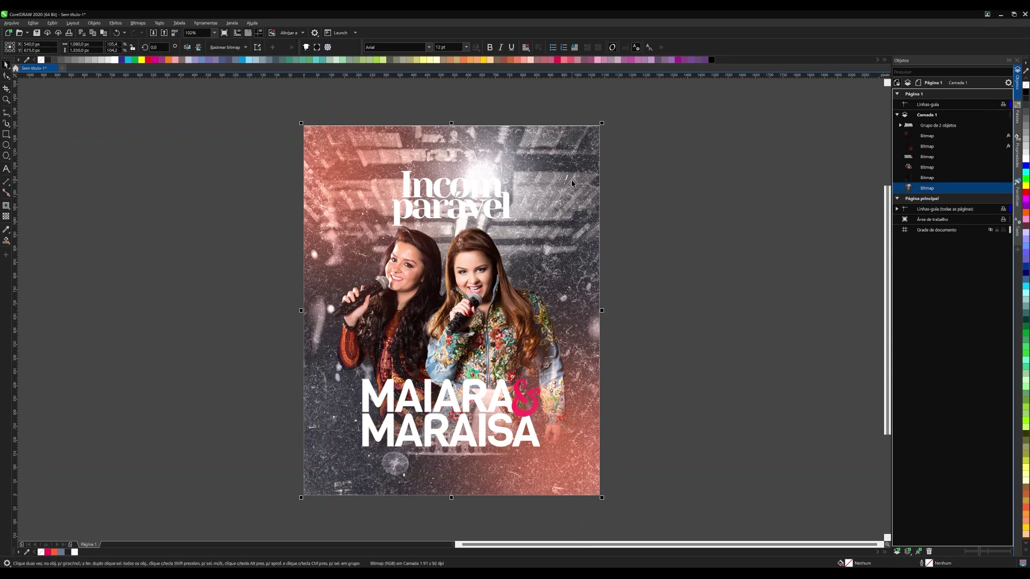
- Try zero saturation in Hue/Saturation/Lightness on the background, then cancel
{"action": "key", "text": "ctrl+shift+u"}
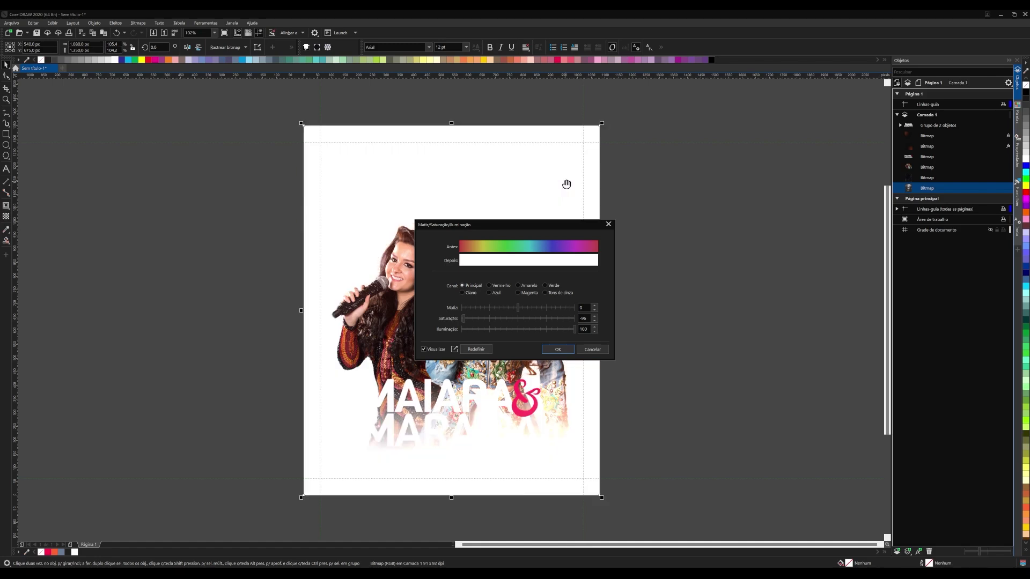
{"action": "left_click_drag", "start_coordinate": [463, 226], "coordinate": [612, 187]}
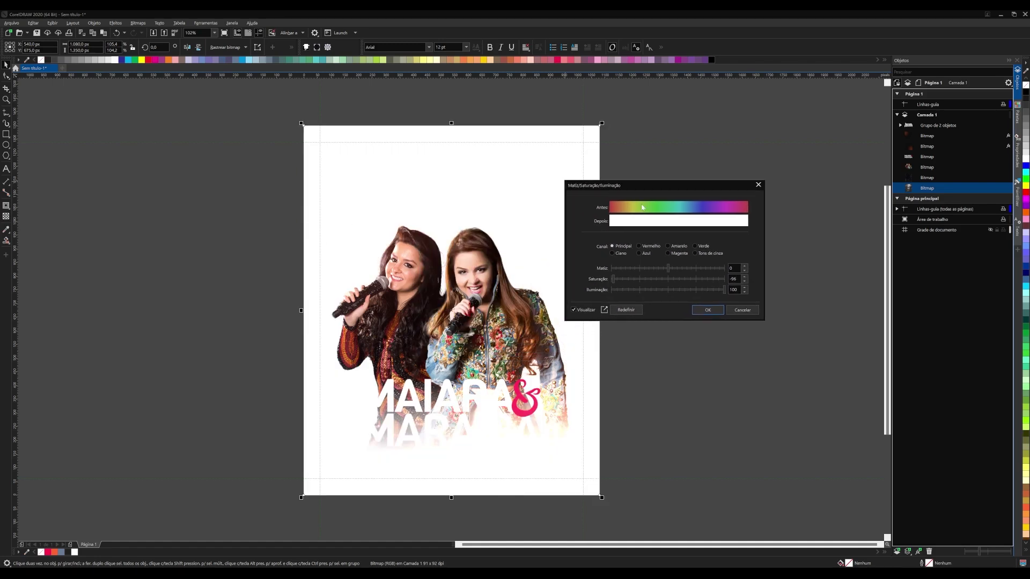
{"action": "double_click", "coordinate": [738, 280]}
{"action": "type", "text": "0"}
{"action": "double_click", "coordinate": [729, 290]}
{"action": "key", "text": "Return"}
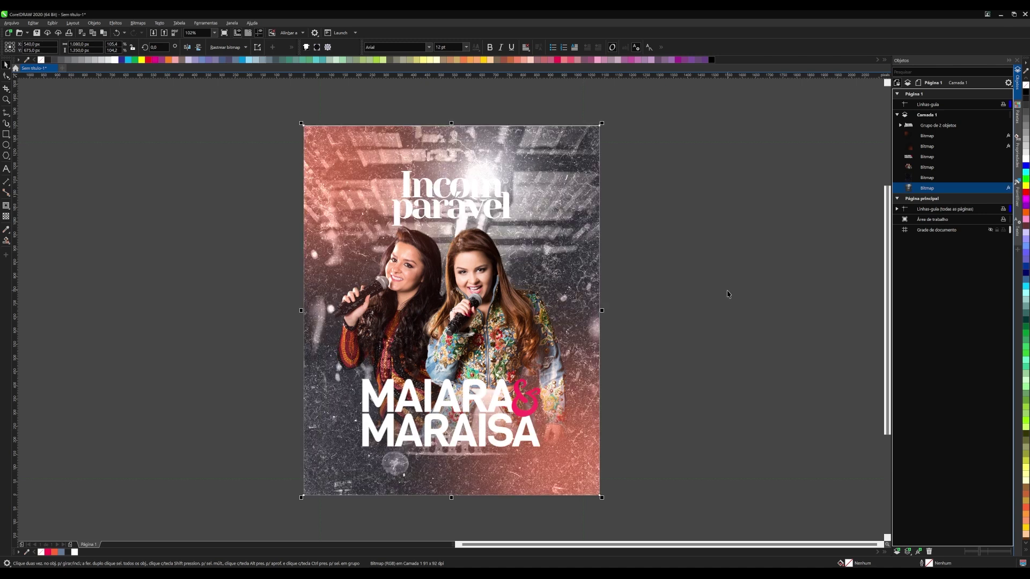
- Darken the background image to lightness -39 with Hue/Saturation/Lightness
{"action": "key", "text": "ctrl+shift+u"}
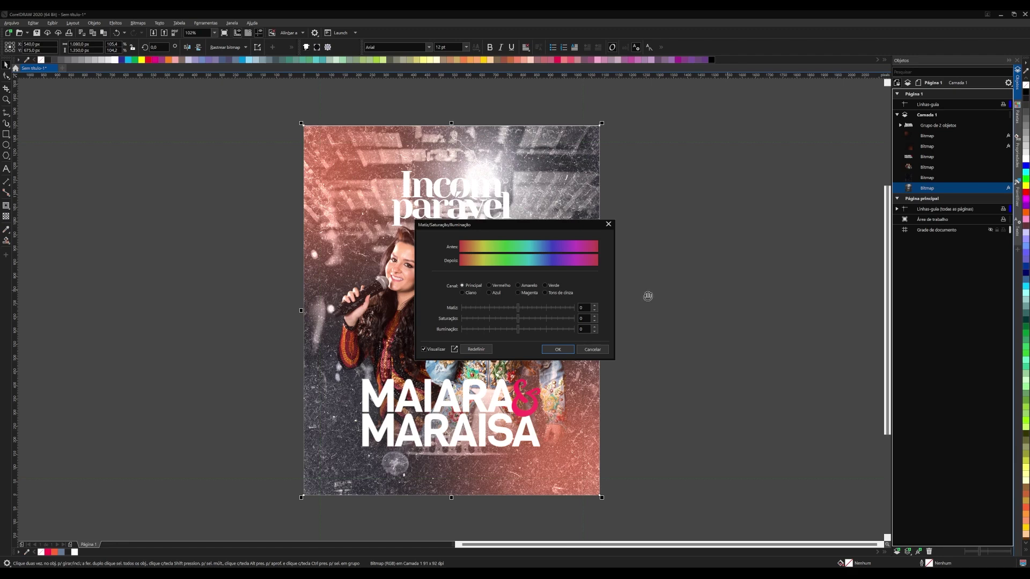
{"action": "left_click_drag", "start_coordinate": [510, 227], "coordinate": [668, 161]}
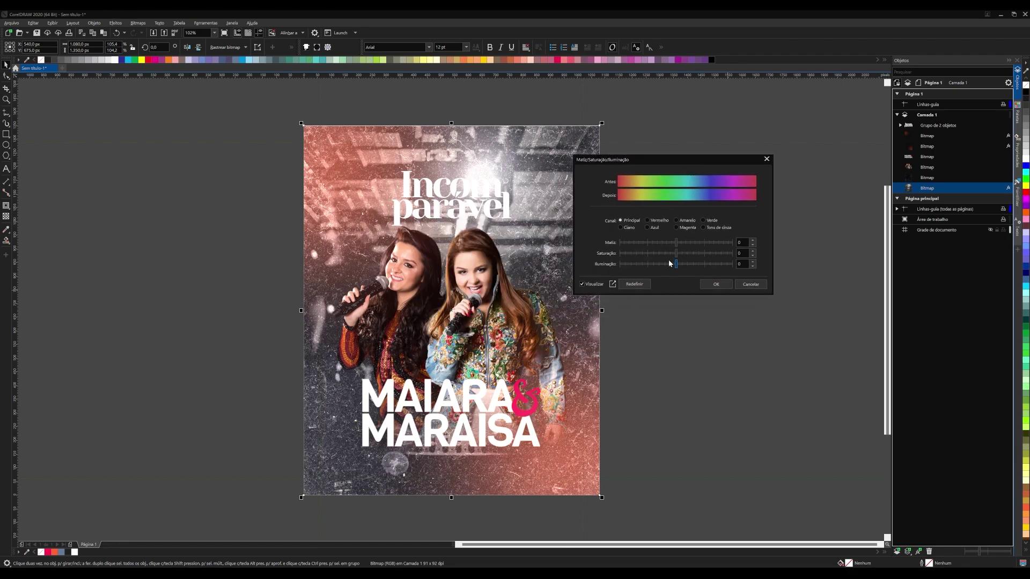
{"action": "left_click_drag", "start_coordinate": [668, 268], "coordinate": [659, 267]}
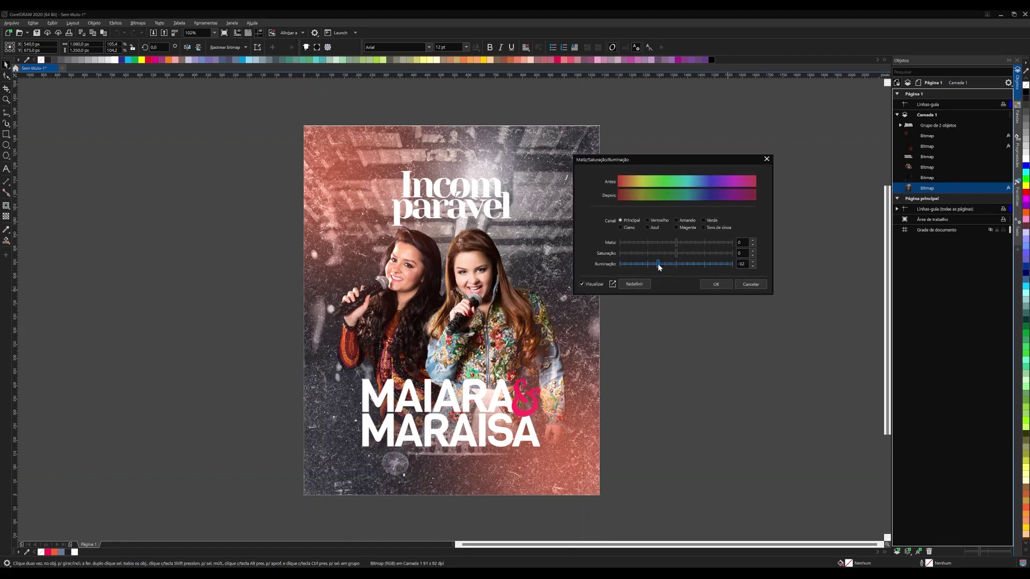
{"action": "left_click_drag", "start_coordinate": [655, 267], "coordinate": [654, 266]}
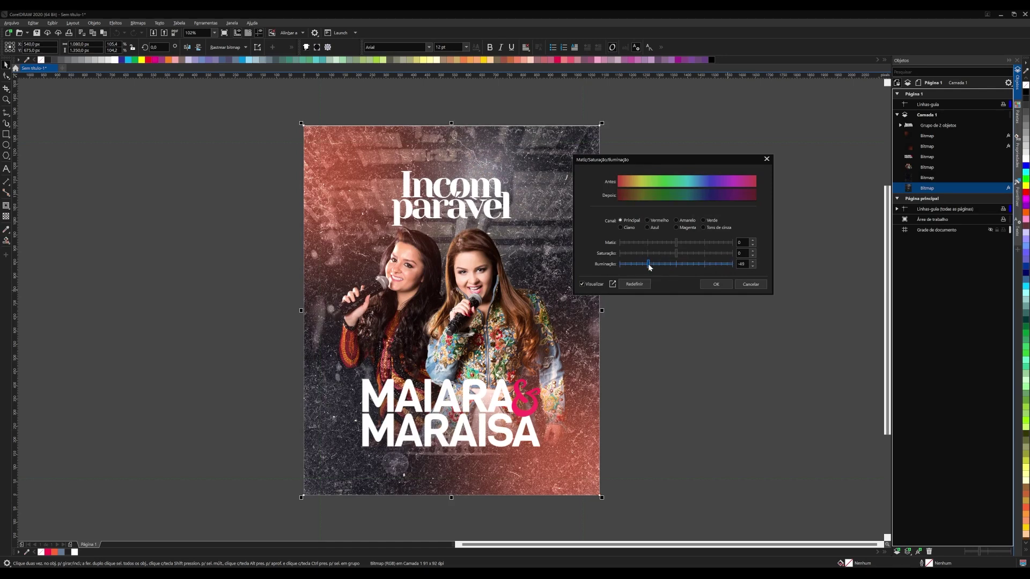
{"action": "left_click", "coordinate": [713, 284]}
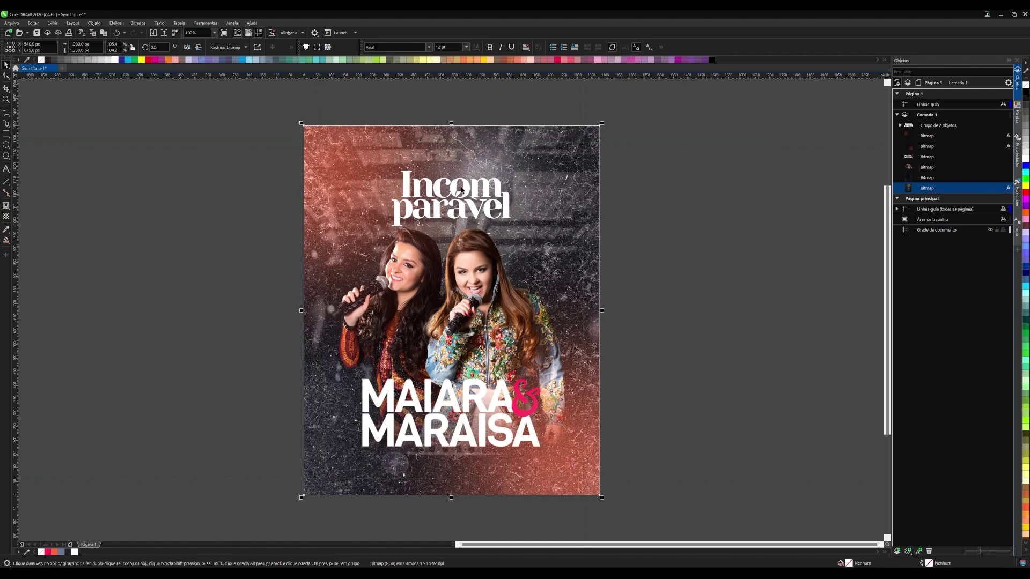
{"action": "left_click", "coordinate": [674, 182]}
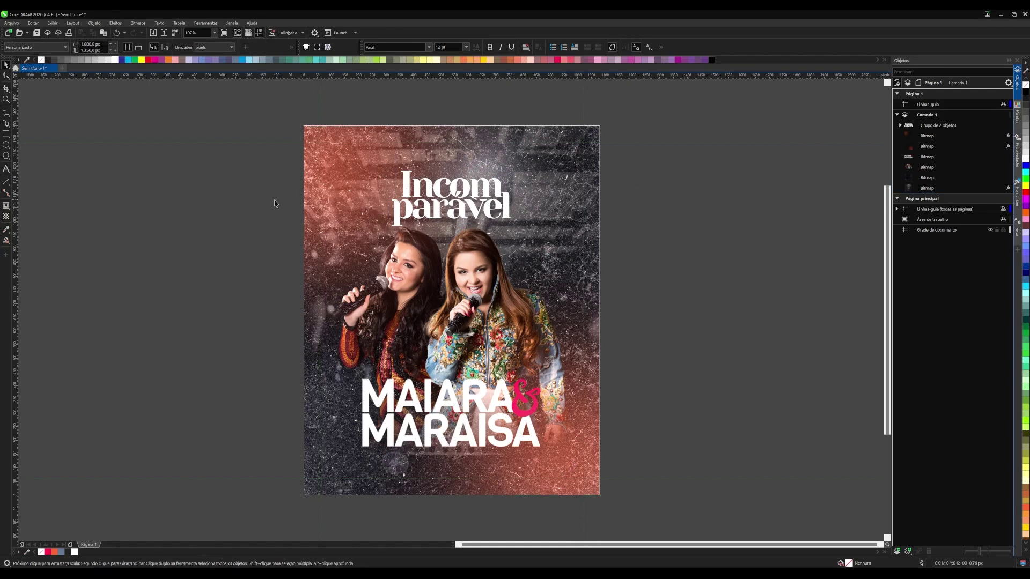
- Enlarge the singers' photo and the MAIARA & MARAISA names together
{"action": "left_click_drag", "start_coordinate": [275, 199], "coordinate": [596, 459]}
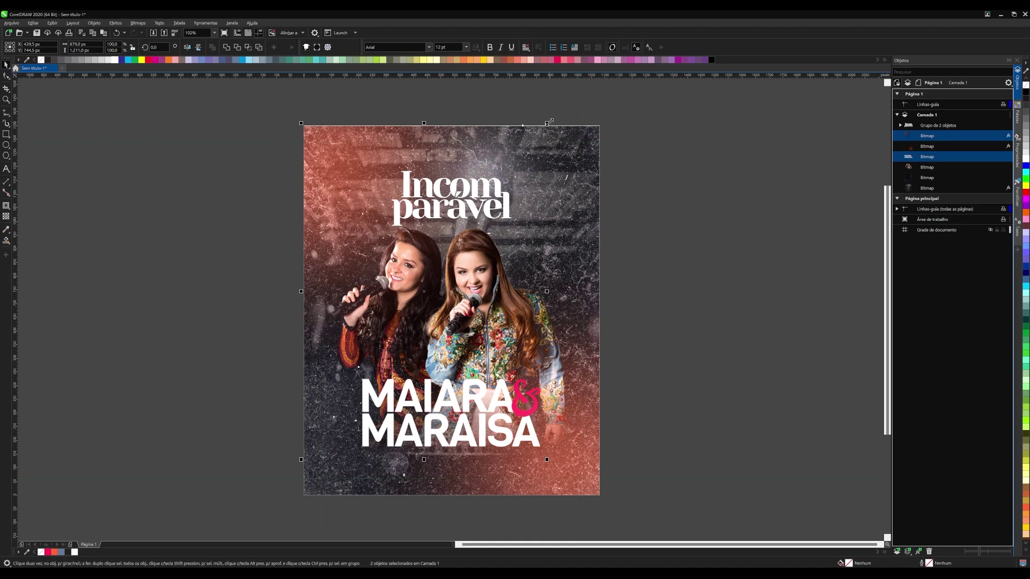
{"action": "left_click_drag", "start_coordinate": [548, 123], "coordinate": [555, 115]}
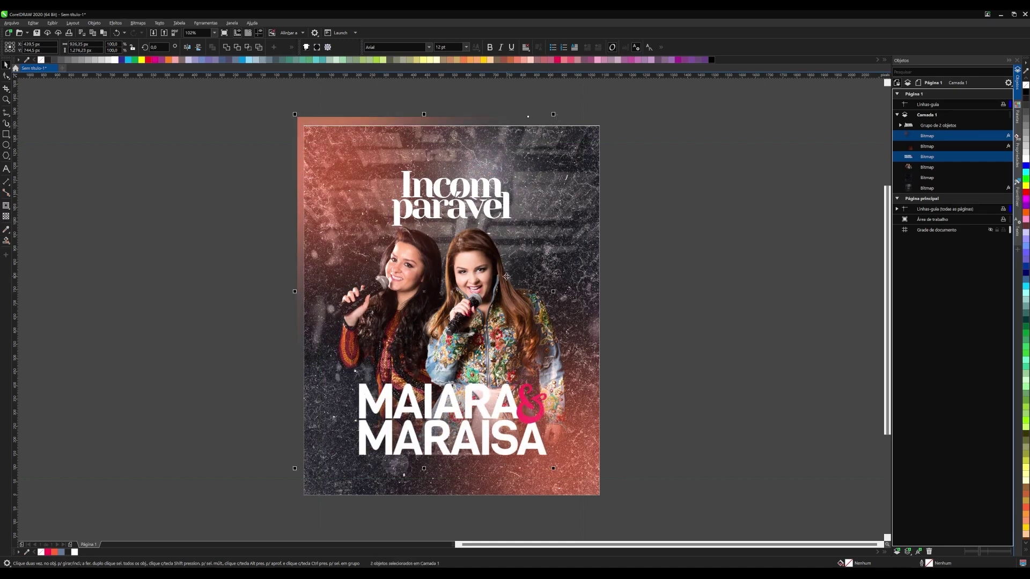
{"action": "key", "text": "ctrl+z"}
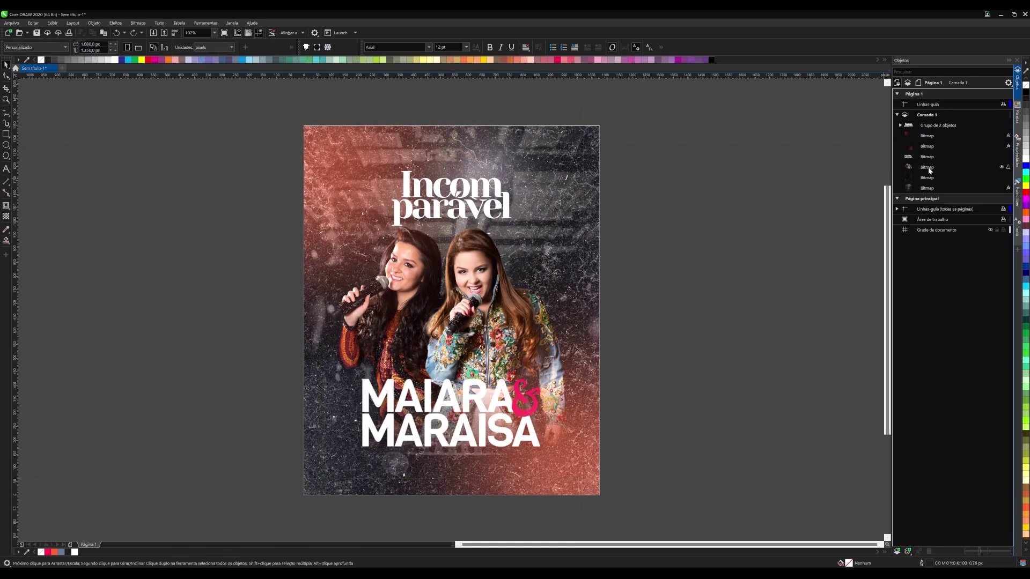
{"action": "left_click", "coordinate": [926, 168]}
{"action": "left_click", "coordinate": [927, 158], "text": "ctrl"}
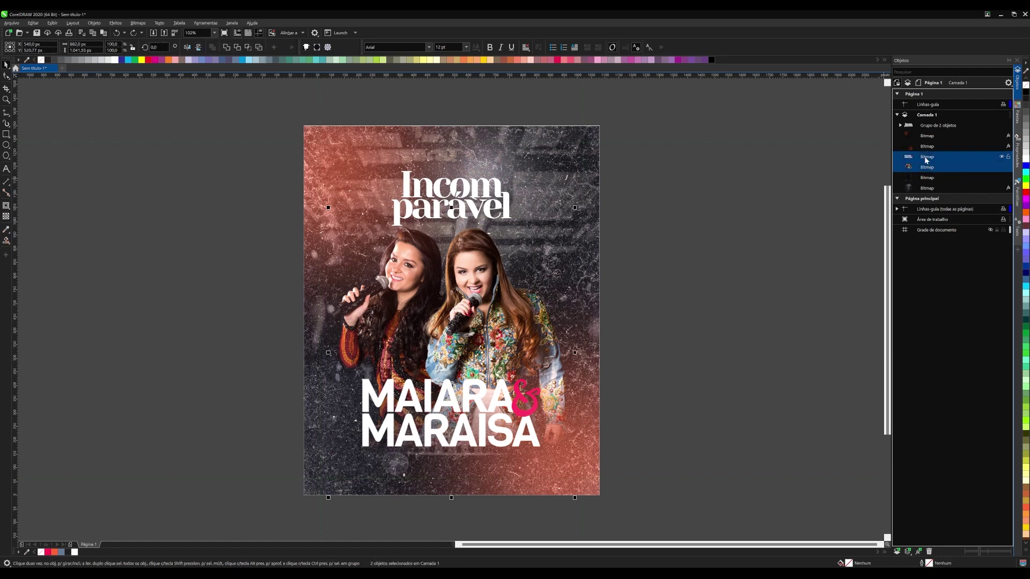
{"action": "left_click_drag", "start_coordinate": [574, 208], "coordinate": [582, 199]}
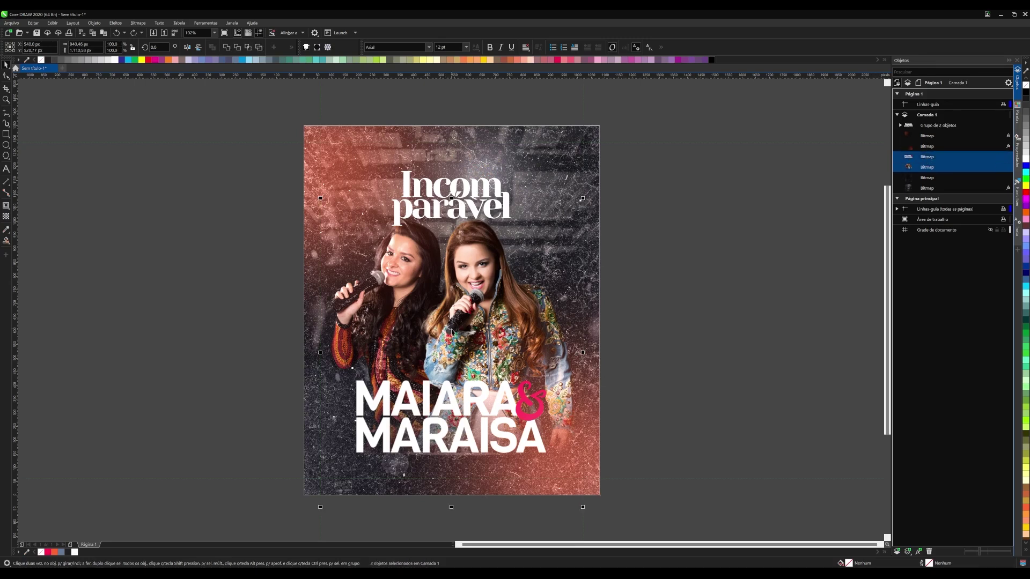
- Group the photo with the names, move the title behind them and enlarge it slightly
{"action": "scroll", "coordinate": [281, 151], "scroll_direction": "down", "scroll_amount": 2}
{"action": "left_click_drag", "start_coordinate": [281, 150], "coordinate": [533, 355]}
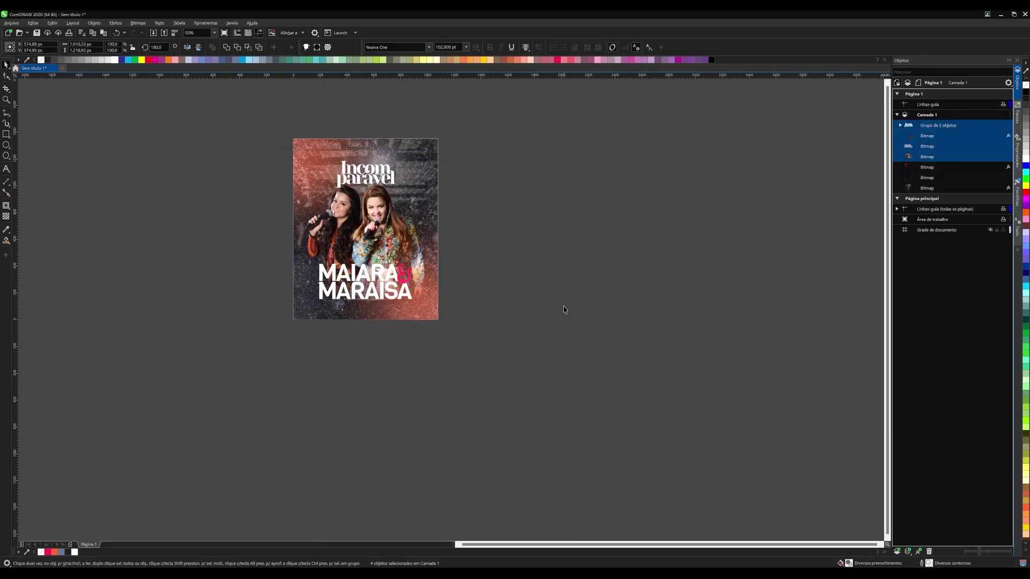
{"action": "left_click", "coordinate": [370, 252]}
{"action": "scroll", "coordinate": [283, 151], "scroll_direction": "up", "scroll_amount": 2}
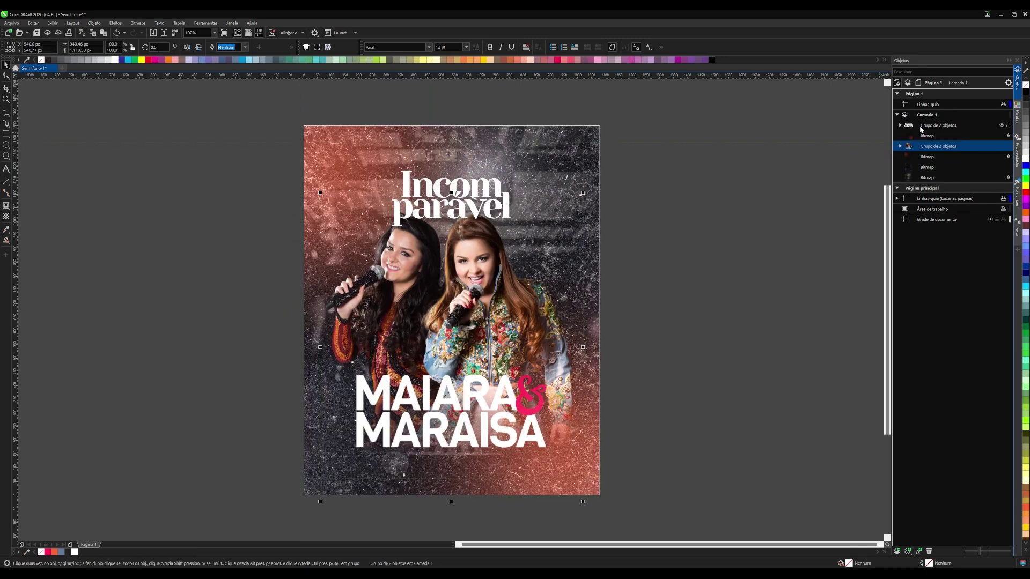
{"action": "left_click_drag", "start_coordinate": [919, 125], "coordinate": [932, 157]}
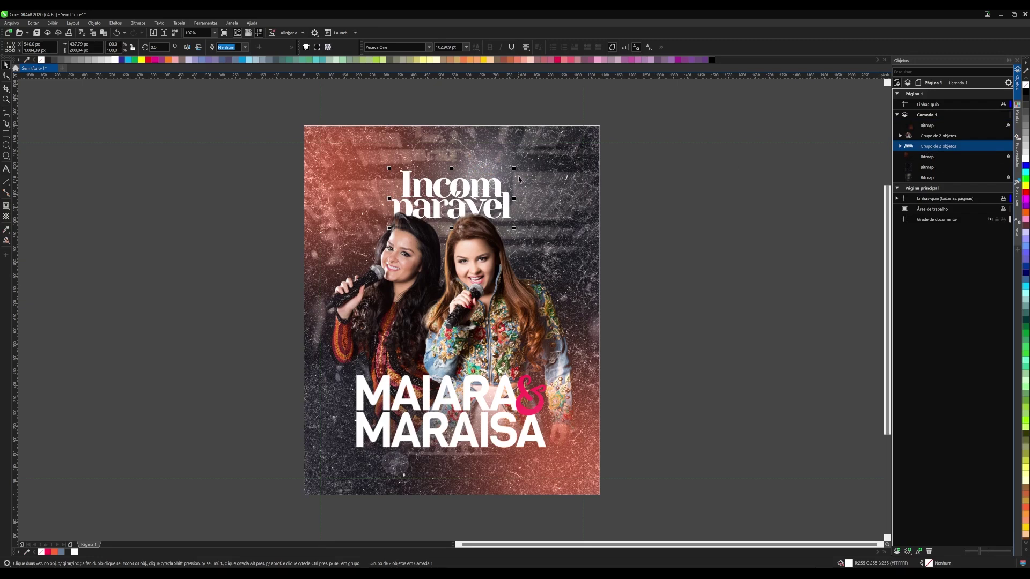
{"action": "left_click_drag", "start_coordinate": [513, 168], "coordinate": [526, 163]}
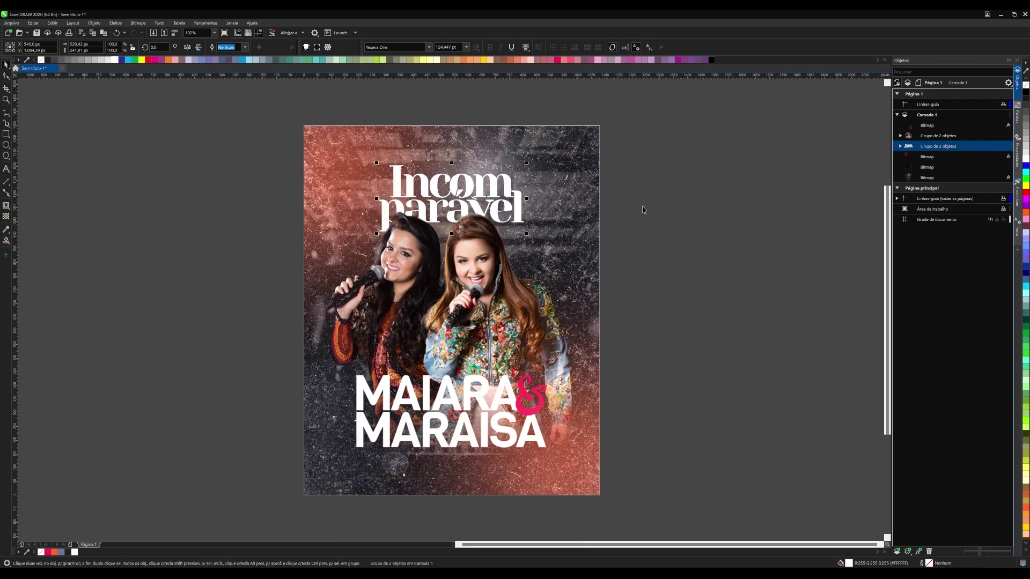
- Shift the photo and names group slightly left
{"action": "left_click", "coordinate": [915, 137]}
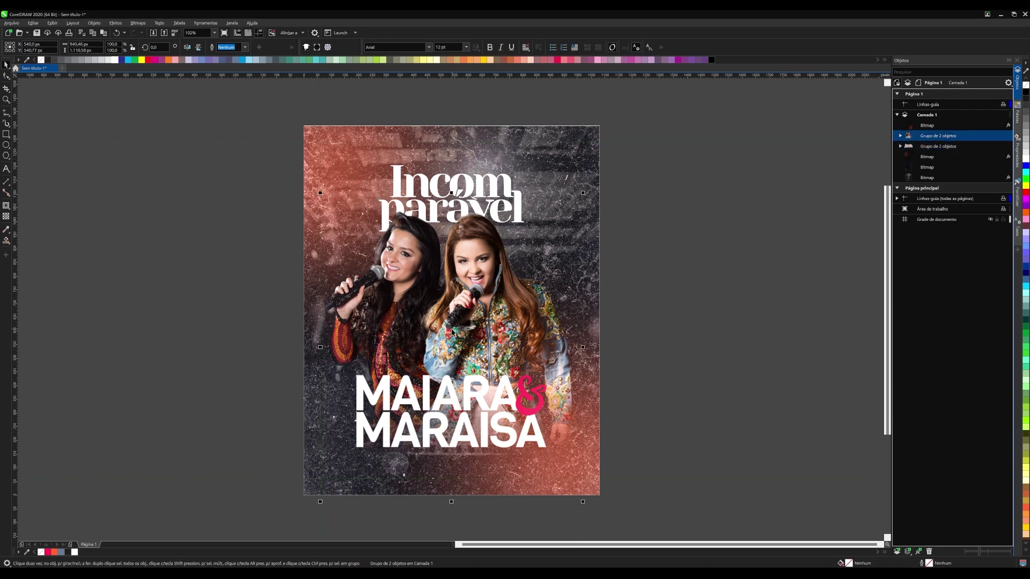
{"action": "scroll", "coordinate": [438, 331], "scroll_direction": "down", "scroll_amount": 1}
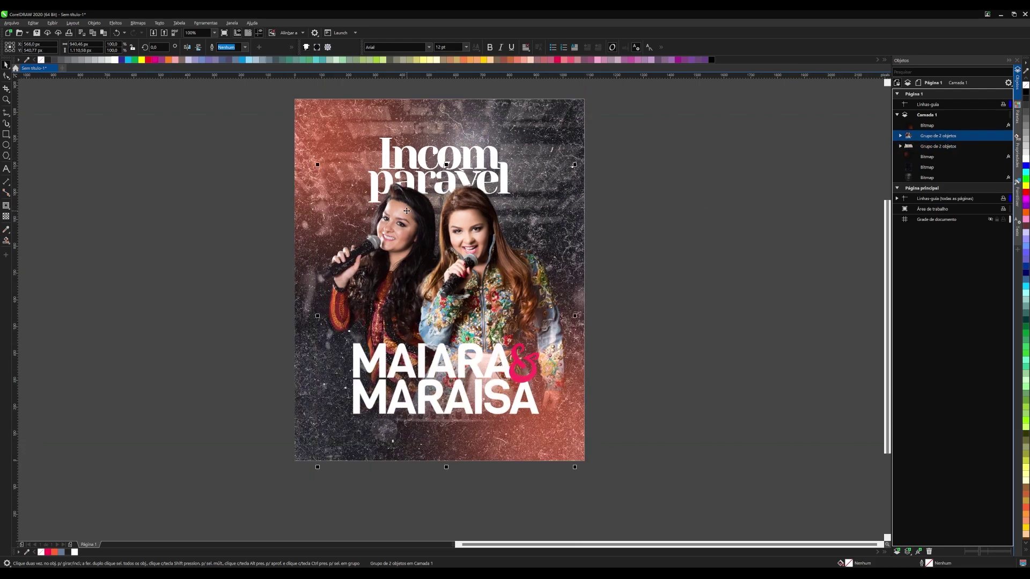
{"action": "left_click_drag", "start_coordinate": [406, 211], "coordinate": [404, 211]}
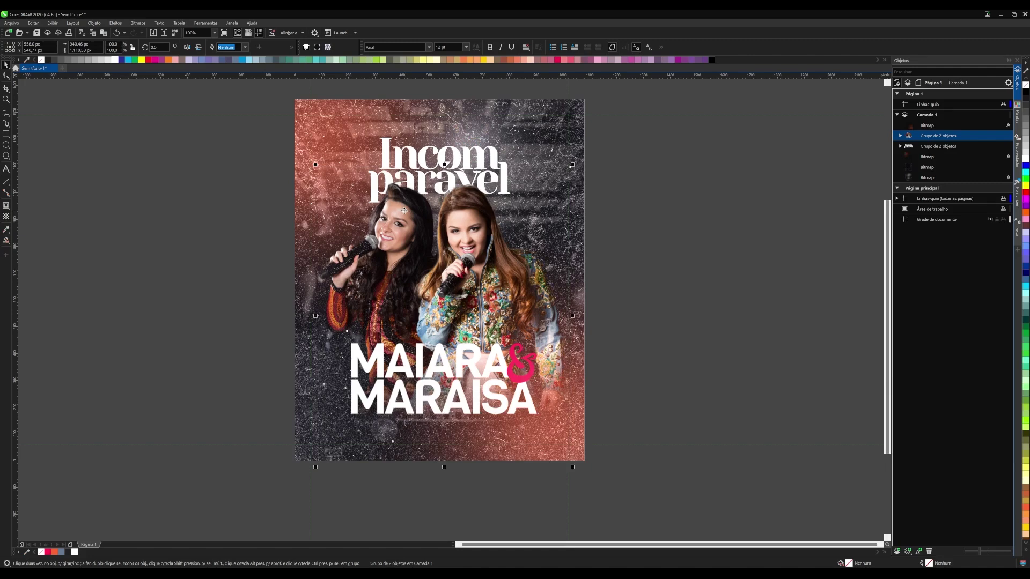
{"action": "left_click", "coordinate": [677, 171]}
{"action": "scroll", "coordinate": [475, 191], "scroll_direction": "up", "scroll_amount": 1}
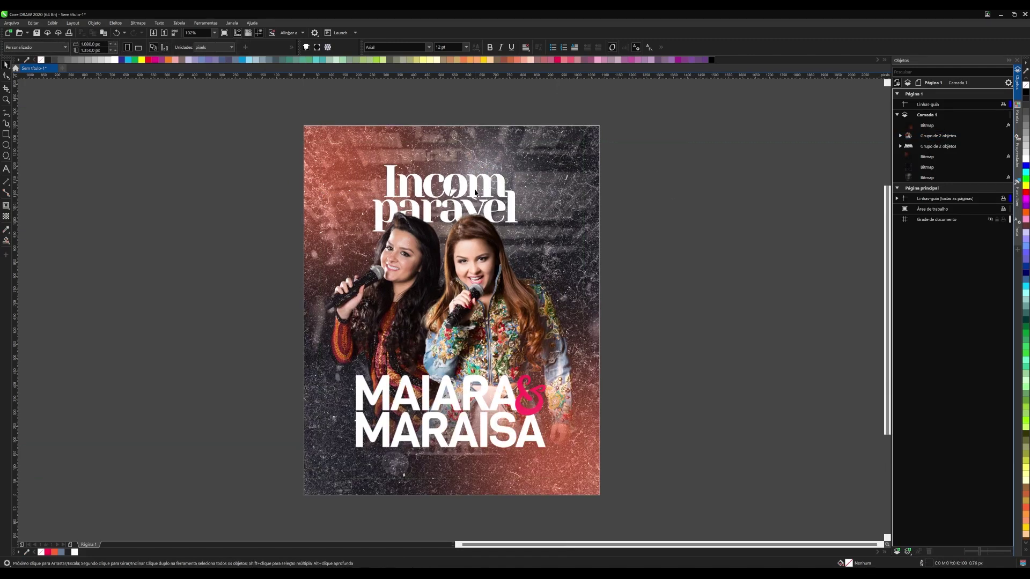
- Cover the page with a black, outline-free rectangle brought in front of everything
{"action": "double_click", "coordinate": [6, 135]}
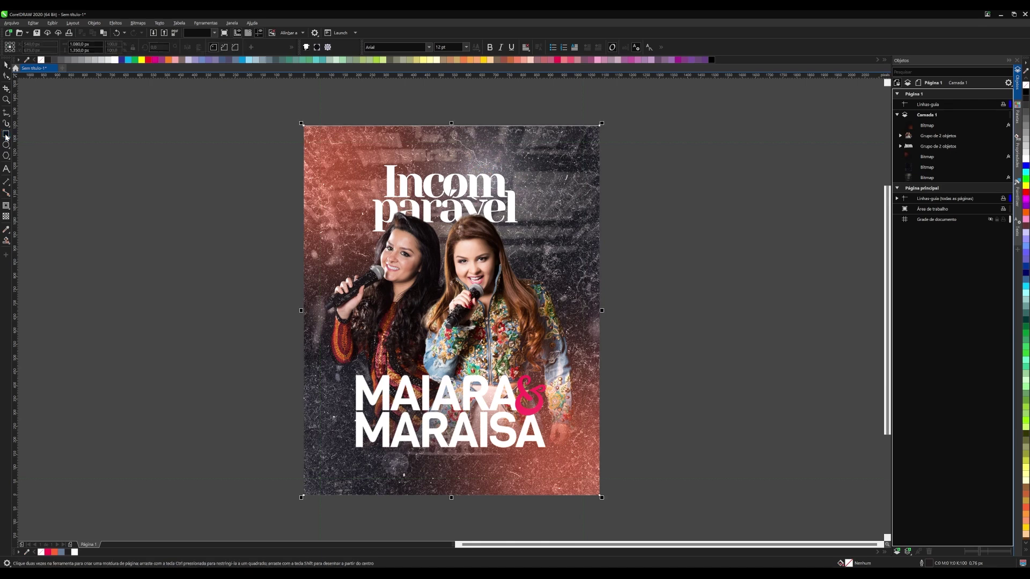
{"action": "left_click", "coordinate": [1027, 93]}
{"action": "right_click", "coordinate": [1025, 87]}
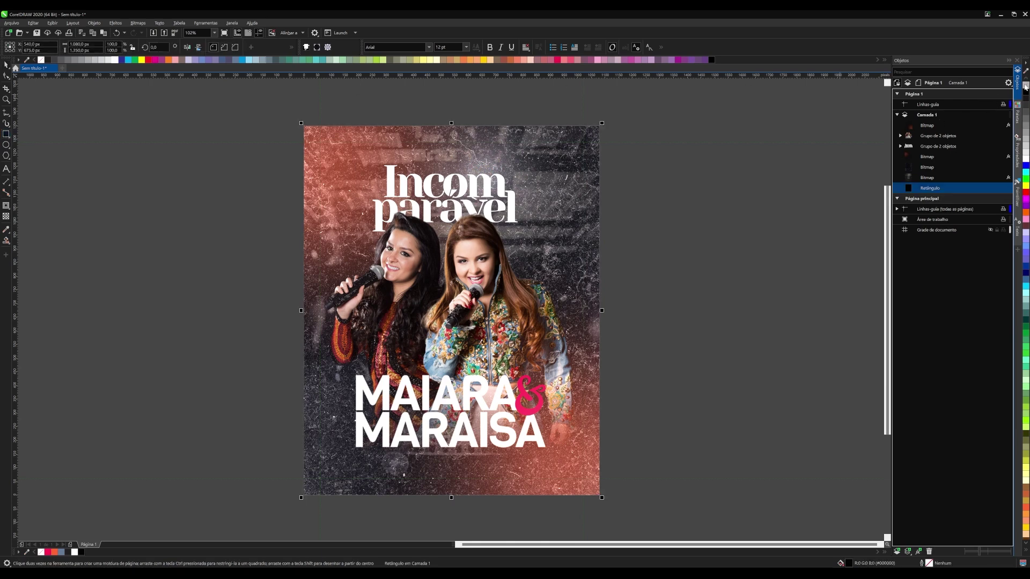
{"action": "key", "text": "ctrl+Home"}
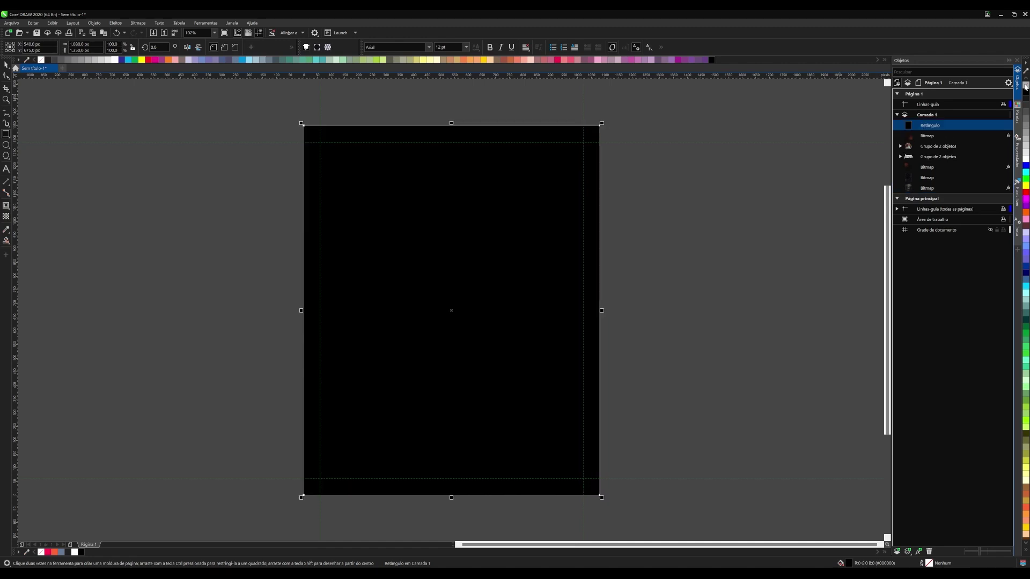
- Give the black rectangle a vertical linear transparency fade with a fully clear middle stop
{"action": "left_click", "coordinate": [6, 217]}
{"action": "left_click_drag", "start_coordinate": [440, 214], "coordinate": [439, 405]}
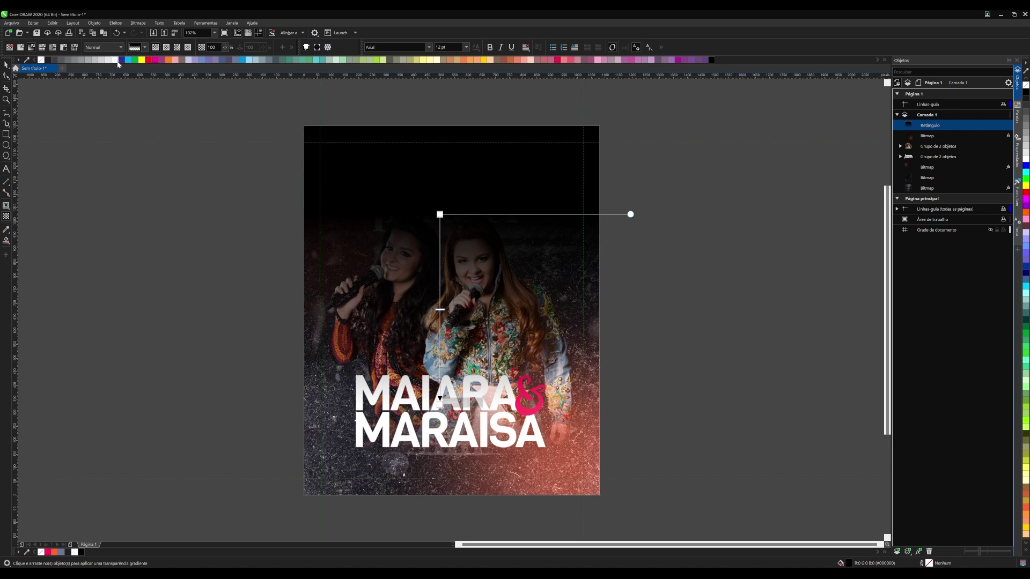
{"action": "left_click_drag", "start_coordinate": [116, 59], "coordinate": [440, 404]}
{"action": "left_click_drag", "start_coordinate": [434, 295], "coordinate": [440, 311]}
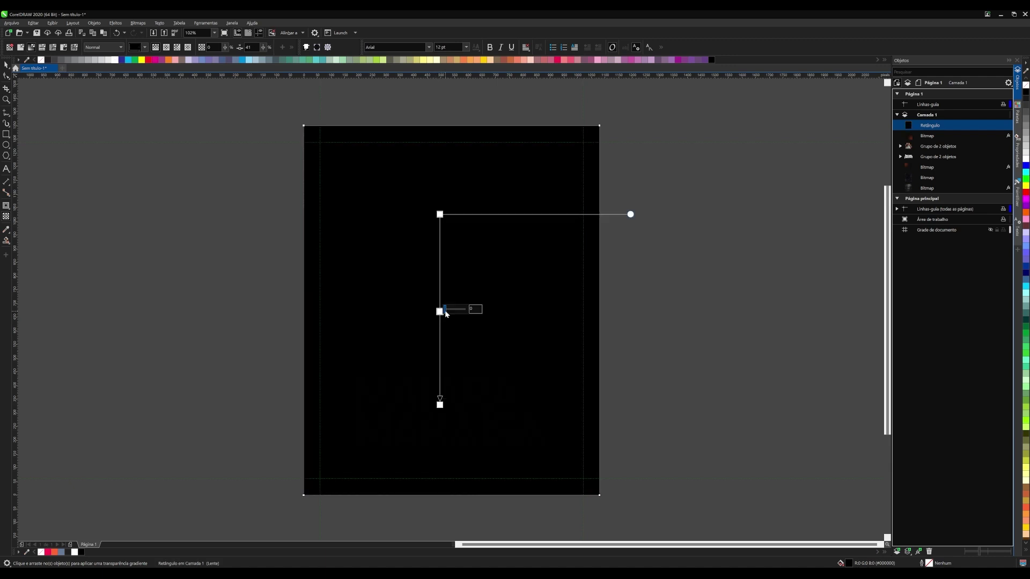
{"action": "left_click", "coordinate": [1026, 92]}
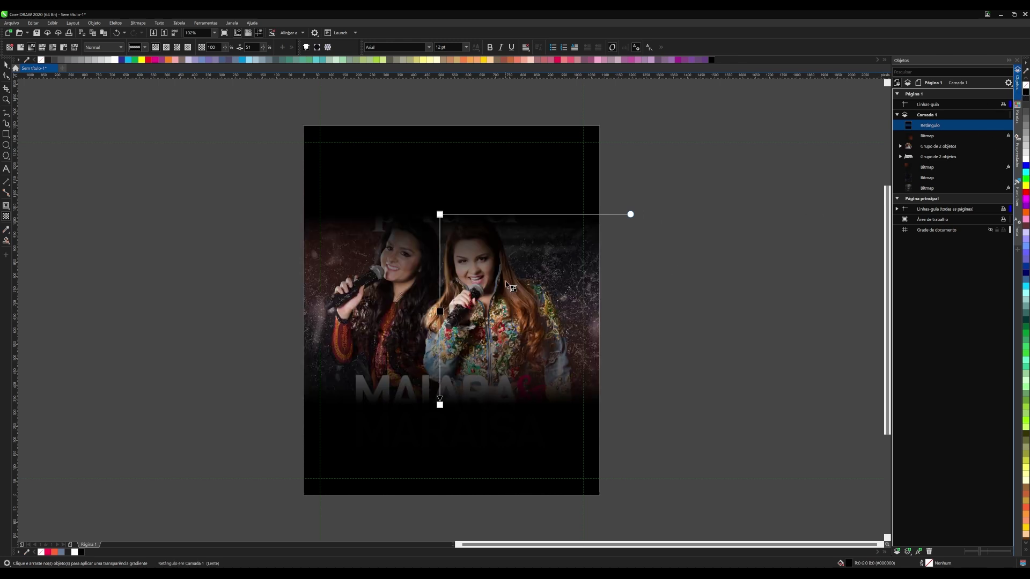
{"action": "mouse_move", "coordinate": [442, 241]}
{"action": "left_mouse_down"}
{"action": "mouse_move", "coordinate": [459, 242]}
{"action": "mouse_move", "coordinate": [457, 126]}
{"action": "left_mouse_up"}
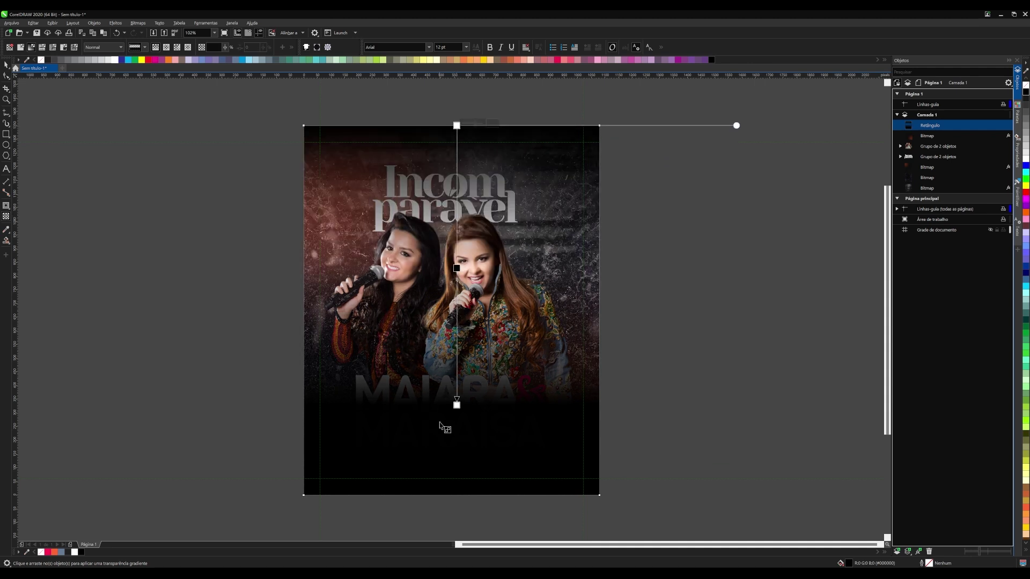
{"action": "left_click_drag", "start_coordinate": [457, 404], "coordinate": [454, 494]}
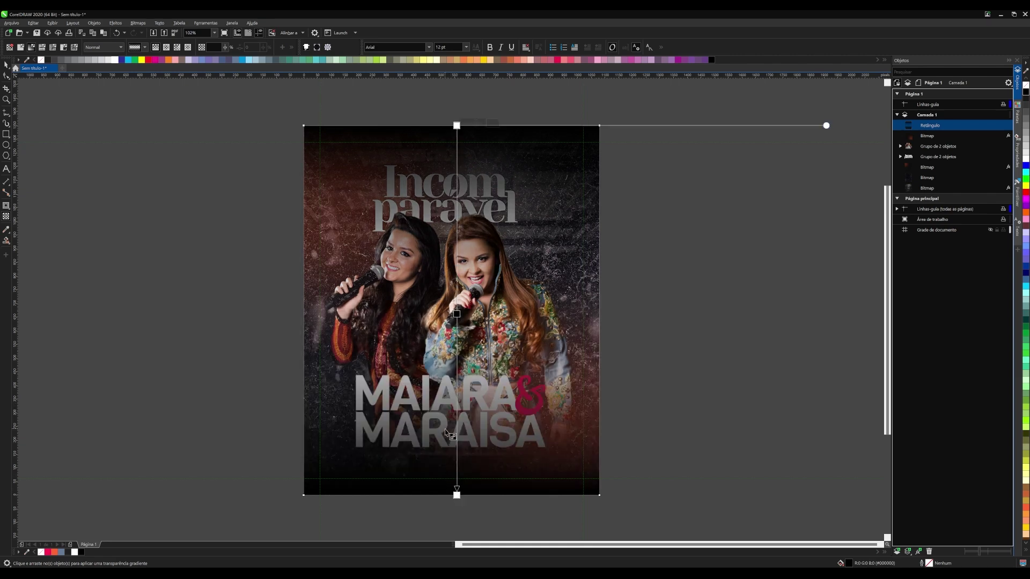
{"action": "left_click_drag", "start_coordinate": [456, 394], "coordinate": [456, 399]}
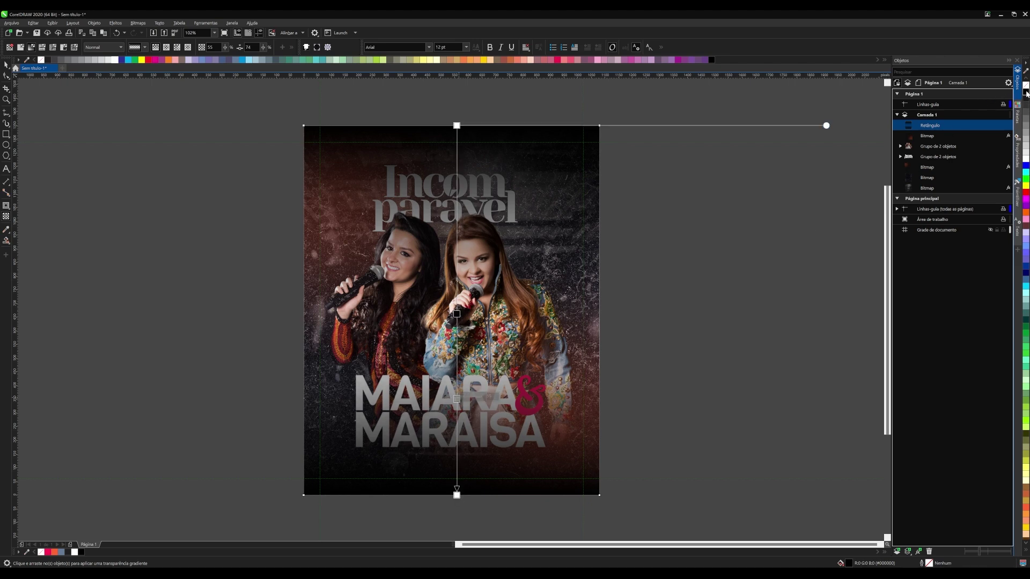
- Add a fully transparent stop near the top of the fade and fine-tune its position
{"action": "double_click", "coordinate": [456, 166]}
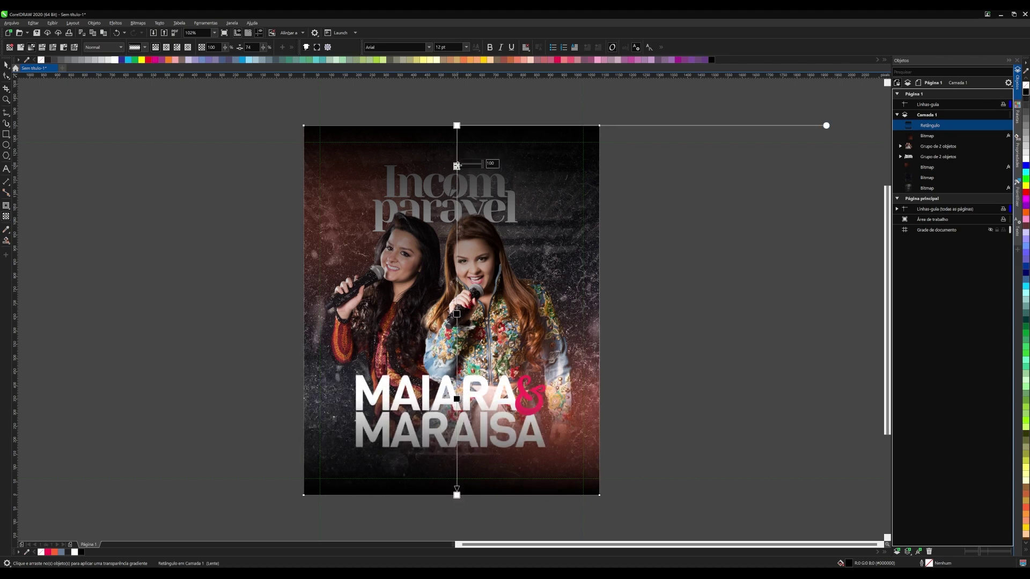
{"action": "left_click", "coordinate": [1025, 92]}
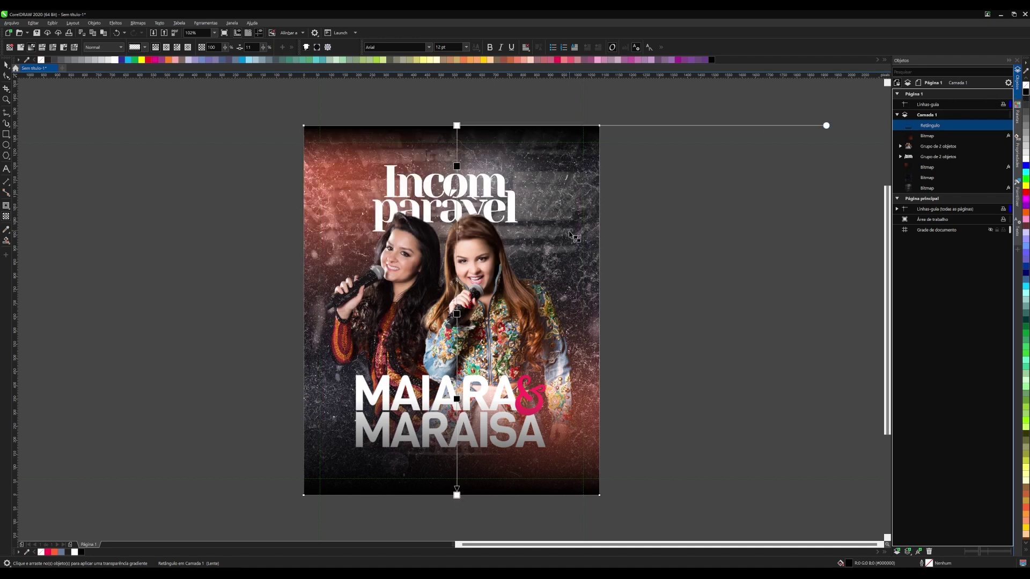
{"action": "double_click", "coordinate": [456, 166]}
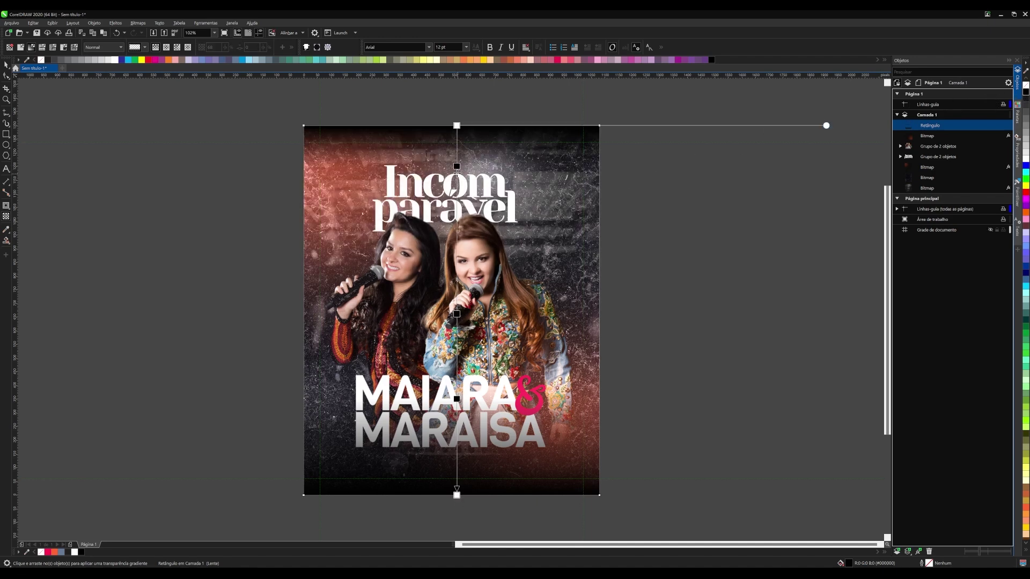
{"action": "double_click", "coordinate": [456, 174]}
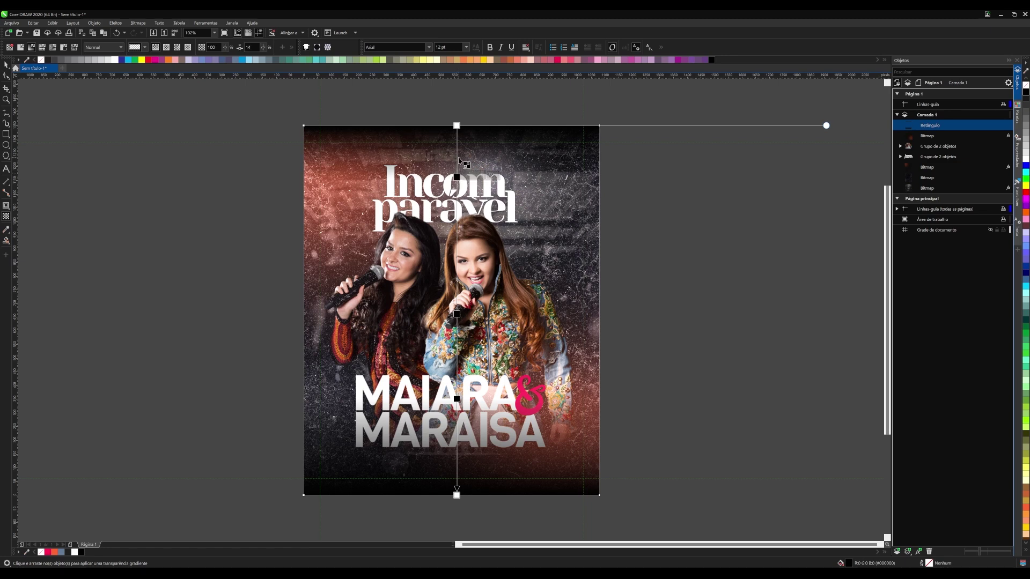
{"action": "scroll", "coordinate": [568, 164], "scroll_direction": "up", "scroll_amount": 2}
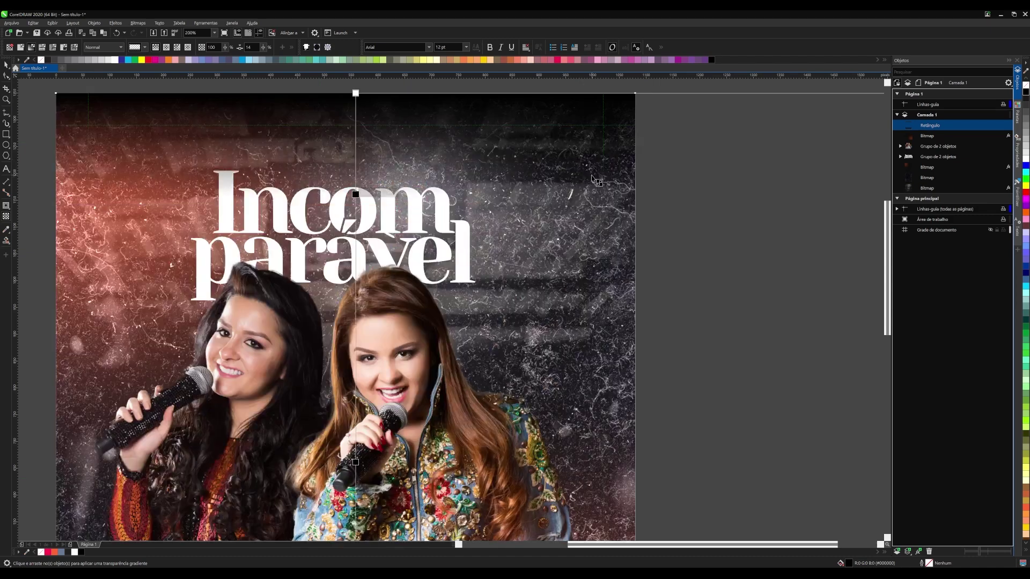
{"action": "left_click_drag", "start_coordinate": [355, 195], "coordinate": [356, 180]}
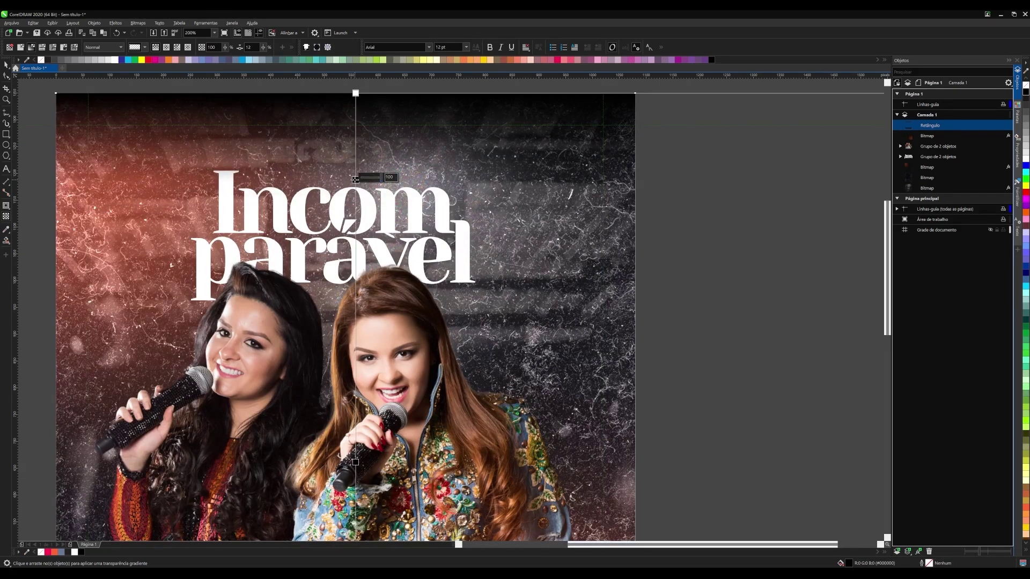
{"action": "left_click_drag", "start_coordinate": [360, 182], "coordinate": [361, 196]}
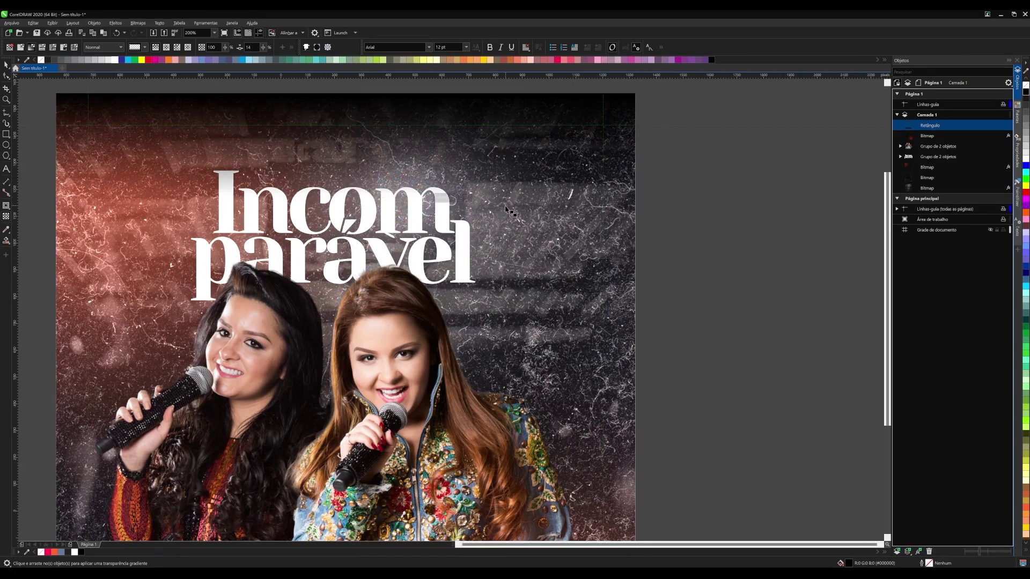
{"action": "scroll", "coordinate": [504, 223], "scroll_direction": "down", "scroll_amount": 1}
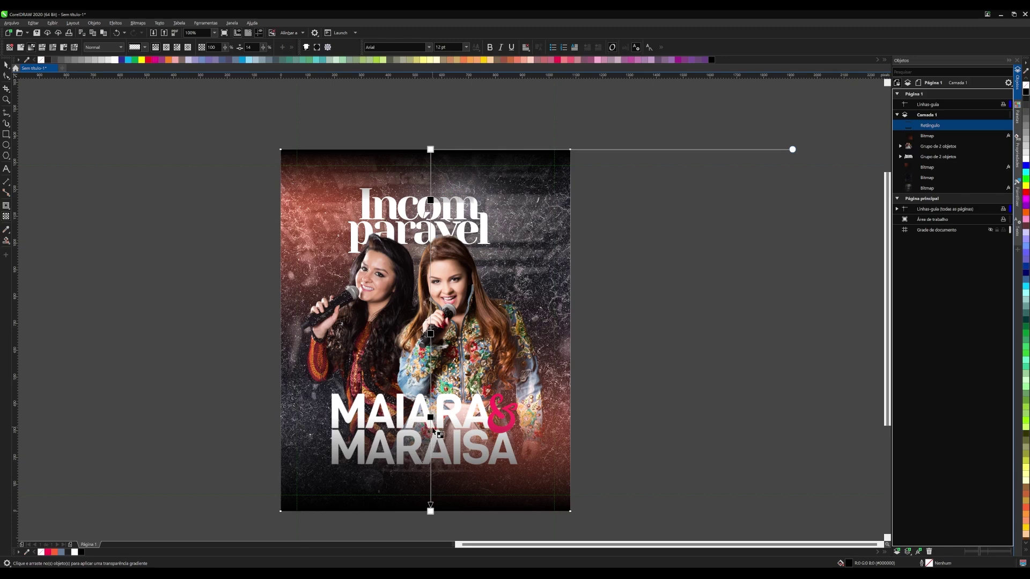
- Adjust the fade's start, end and stops so only the top and bottom edges stay dark
{"action": "left_click_drag", "start_coordinate": [430, 418], "coordinate": [426, 432]}
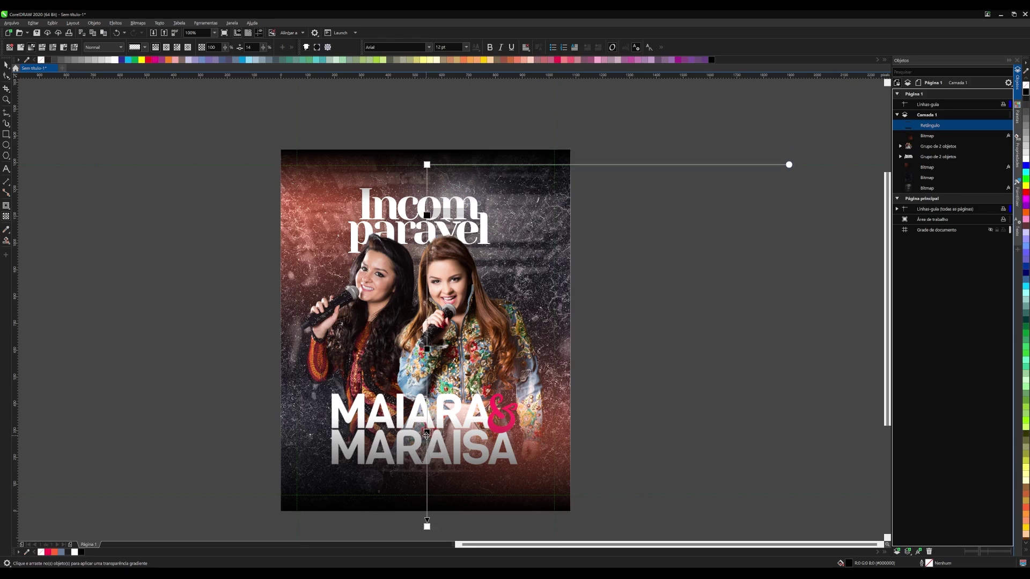
{"action": "key", "text": "ctrl+z"}
{"action": "left_click_drag", "start_coordinate": [430, 418], "coordinate": [431, 464]}
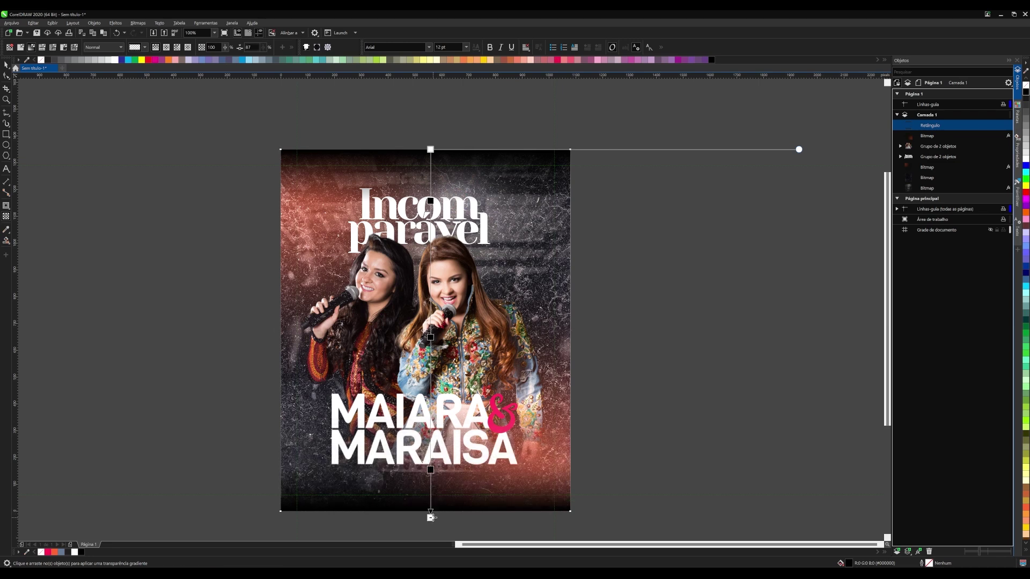
{"action": "left_click_drag", "start_coordinate": [430, 511], "coordinate": [430, 527]}
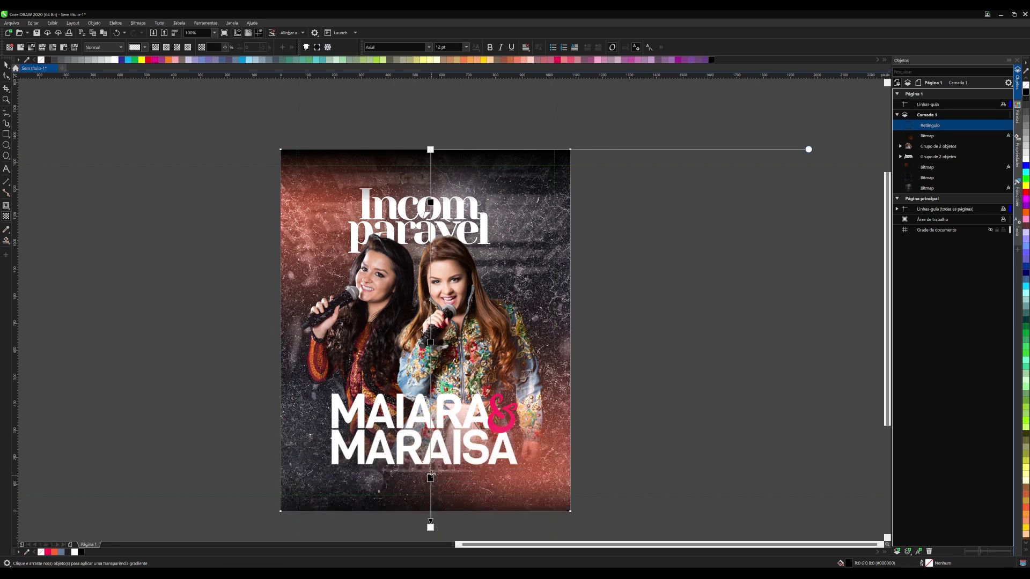
{"action": "left_click_drag", "start_coordinate": [430, 478], "coordinate": [432, 454]}
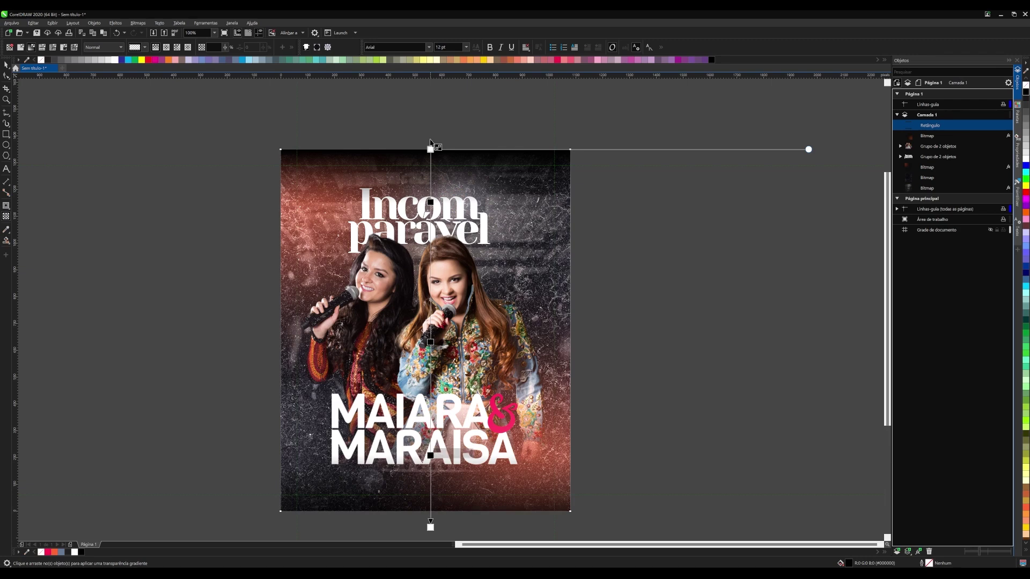
{"action": "left_click_drag", "start_coordinate": [430, 149], "coordinate": [431, 134]}
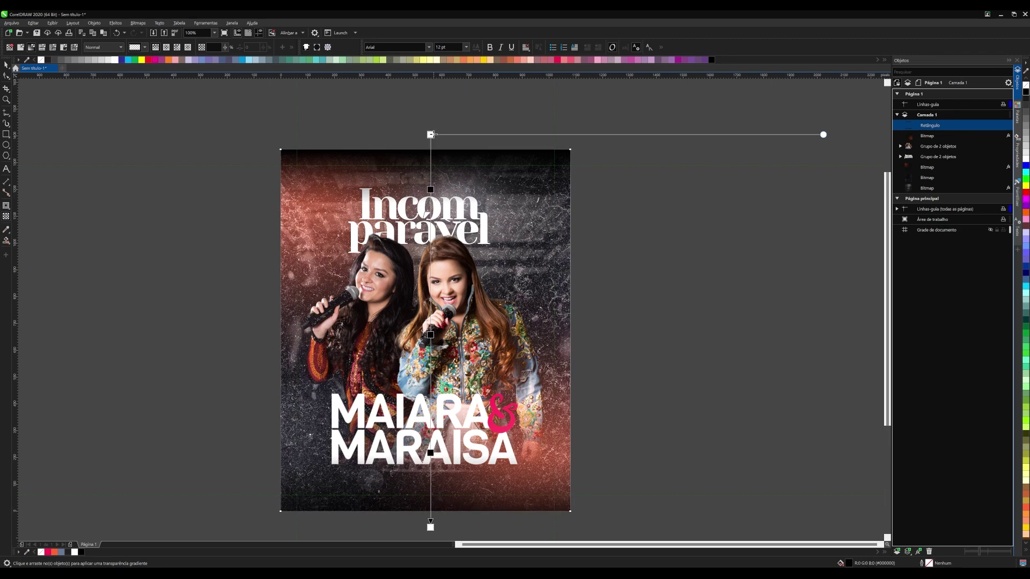
{"action": "left_click", "coordinate": [430, 191]}
{"action": "left_click_drag", "start_coordinate": [430, 192], "coordinate": [432, 203]}
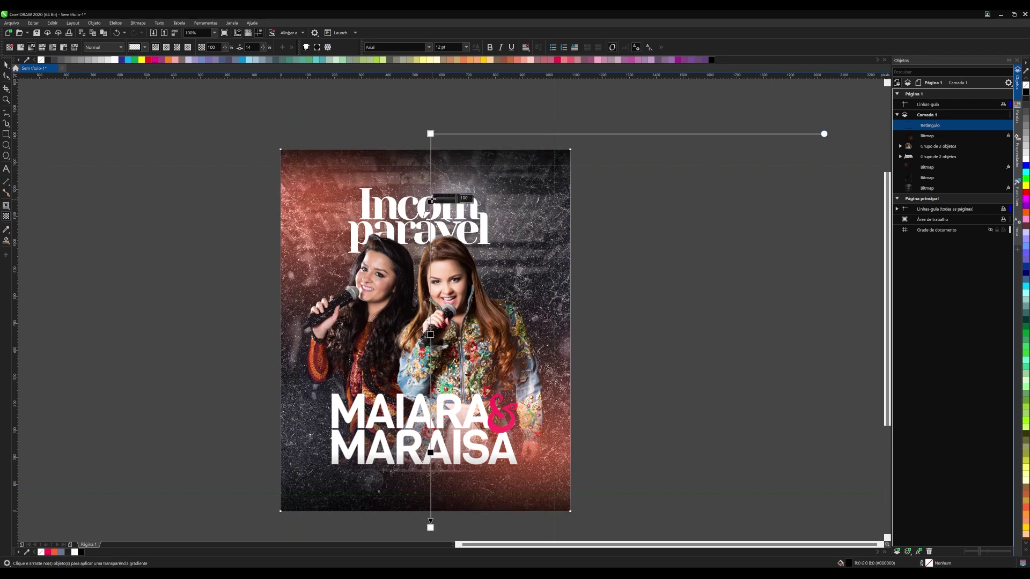
{"action": "key", "text": "space"}
- Bring the dark overlay and both texture bitmaps forward in the stacking order
{"action": "left_click", "coordinate": [251, 166]}
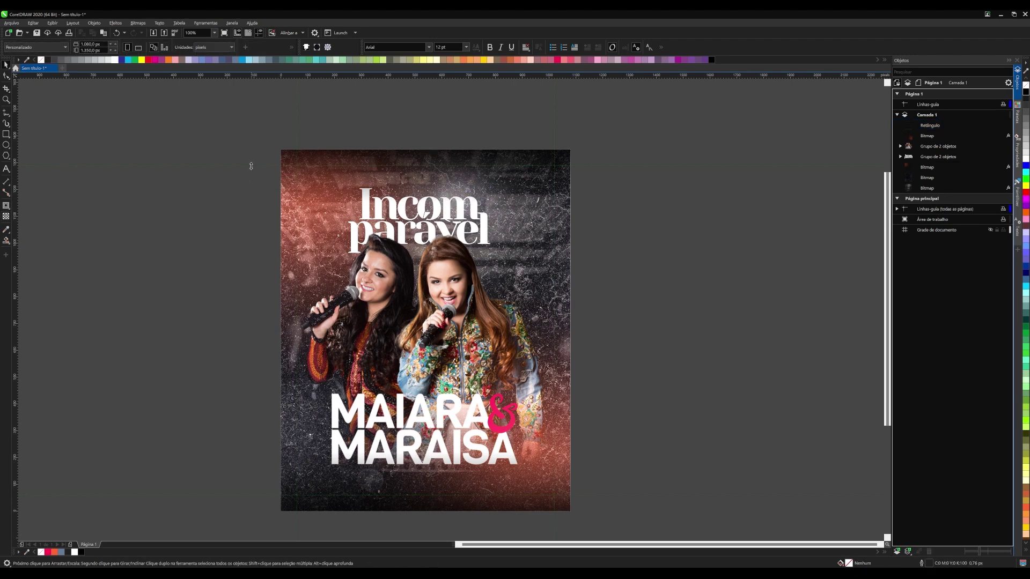
{"action": "left_click_drag", "start_coordinate": [249, 162], "coordinate": [606, 506]}
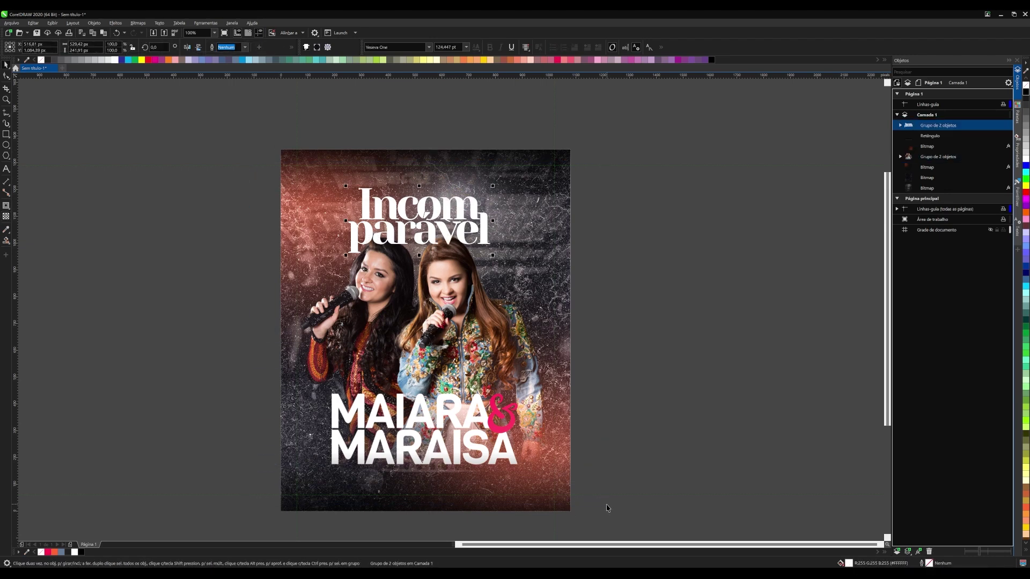
{"action": "left_click", "coordinate": [328, 176]}
{"action": "key", "text": "shift+Page_Up"}
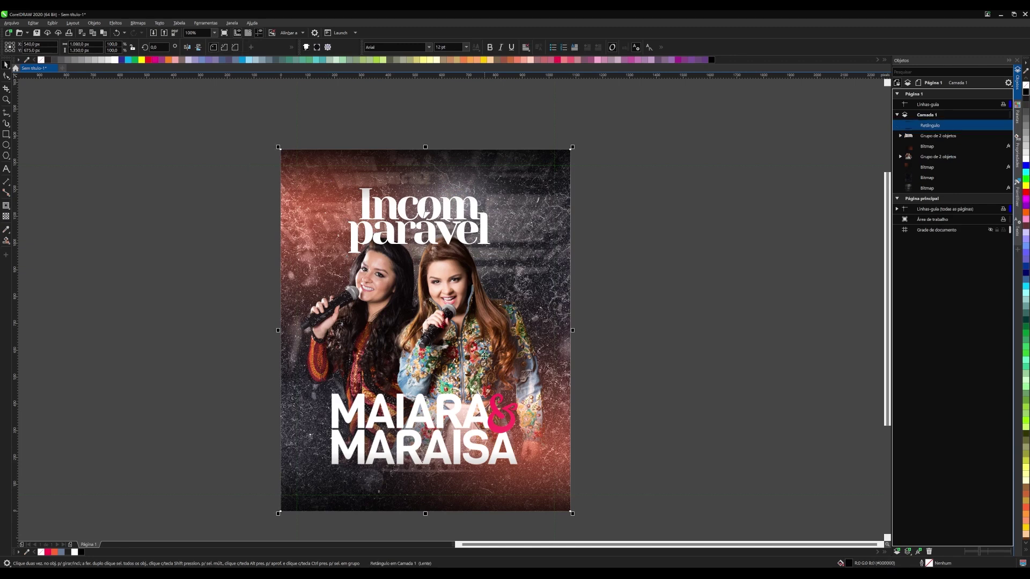
{"action": "left_click", "coordinate": [926, 146]}
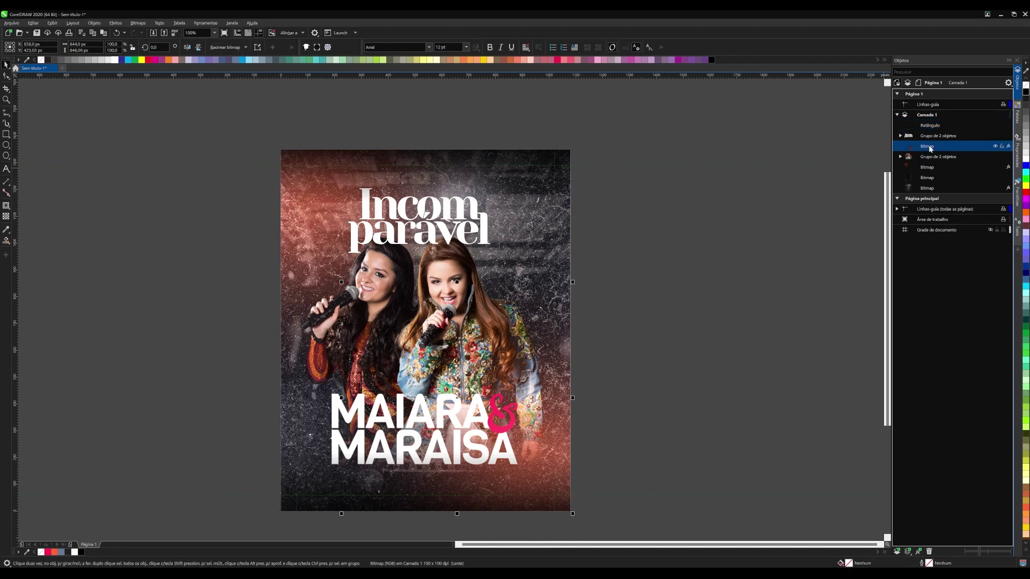
{"action": "key", "text": "shift+Page_Up"}
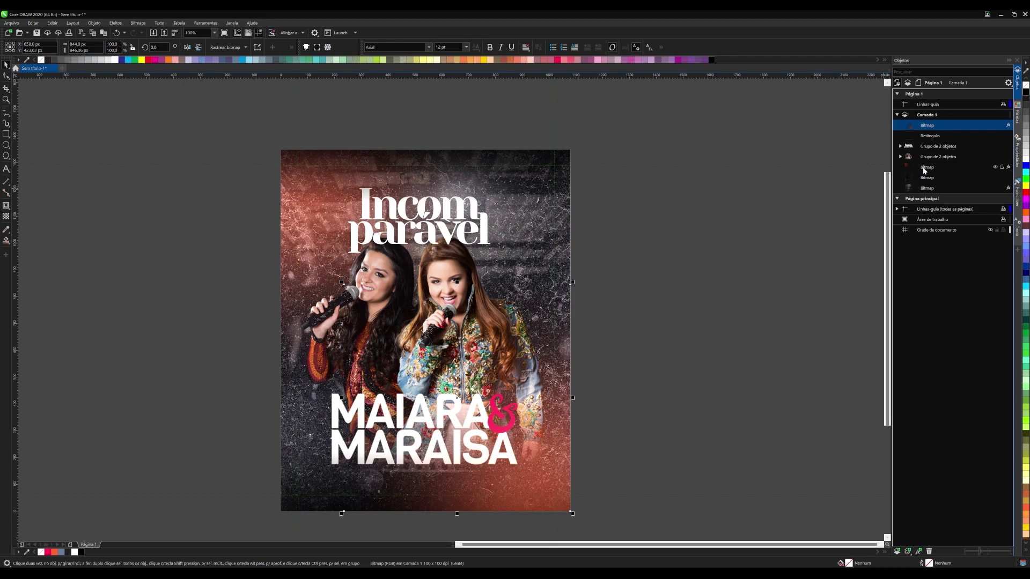
{"action": "left_click", "coordinate": [923, 167]}
{"action": "key", "text": "shift+Page_Up"}
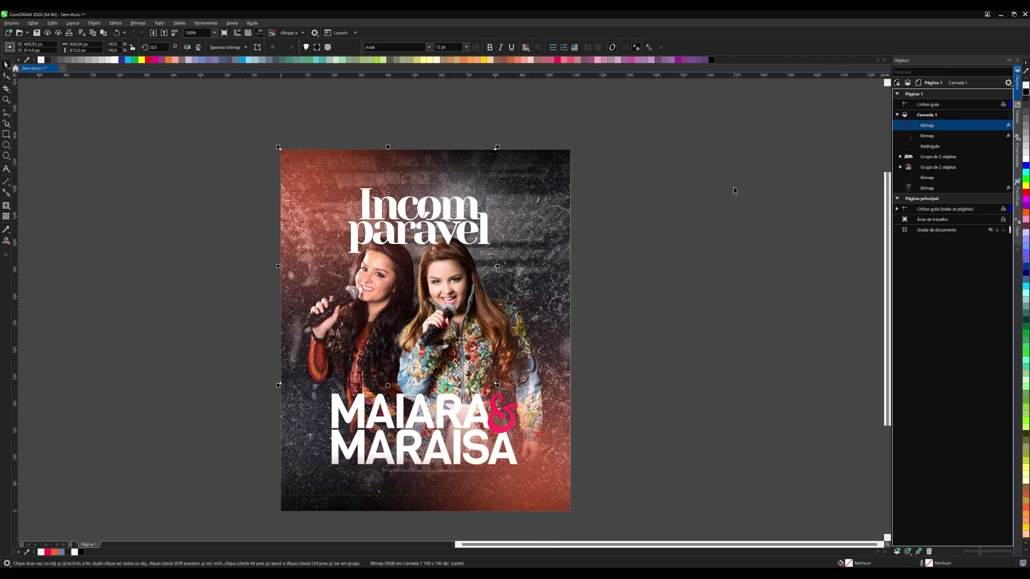
{"action": "left_click", "coordinate": [734, 191]}
{"action": "left_click_drag", "start_coordinate": [215, 168], "coordinate": [326, 320]}
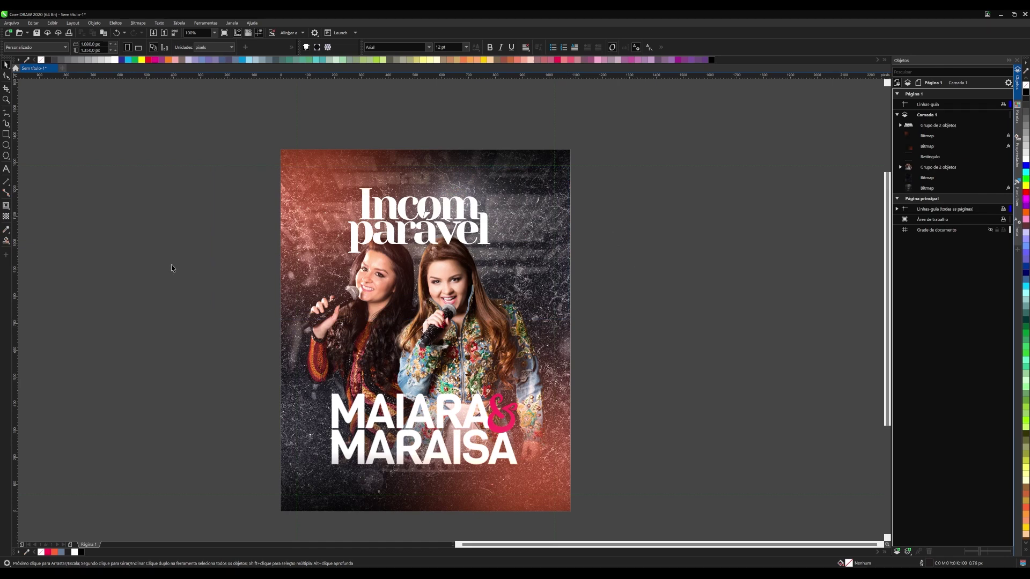
- Minimize CorelDRAW and drag the RODAPÉ footer image from the desktop onto the poster
{"action": "left_click", "coordinate": [1001, 15]}
{"action": "left_click_drag", "start_coordinate": [14, 151], "coordinate": [284, 216]}
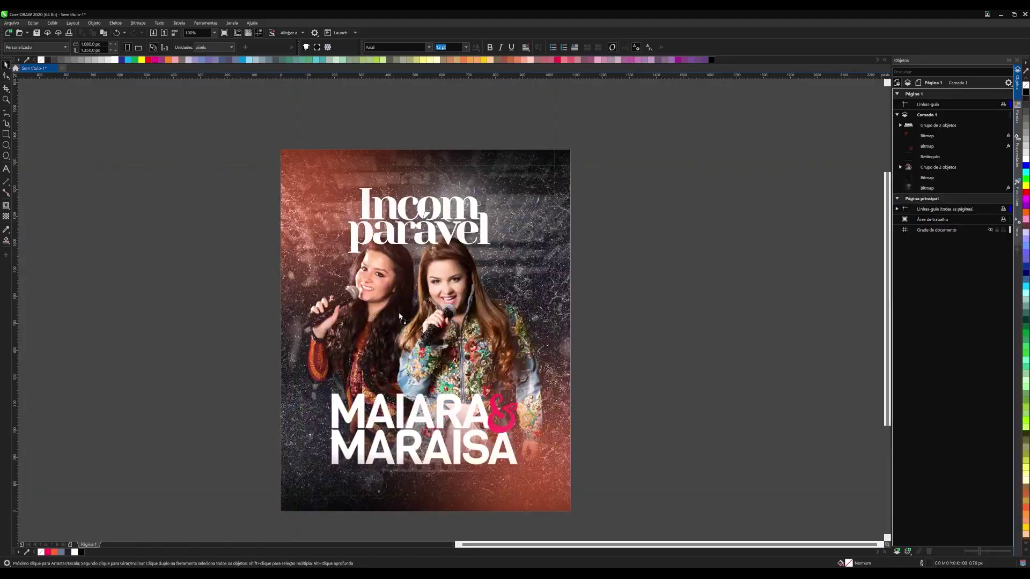
{"action": "mouse_move", "coordinate": [285, 217]}
{"action": "left_mouse_down"}
{"action": "mouse_move", "coordinate": [399, 313]}
{"action": "mouse_move", "coordinate": [506, 324]}
{"action": "left_mouse_up"}
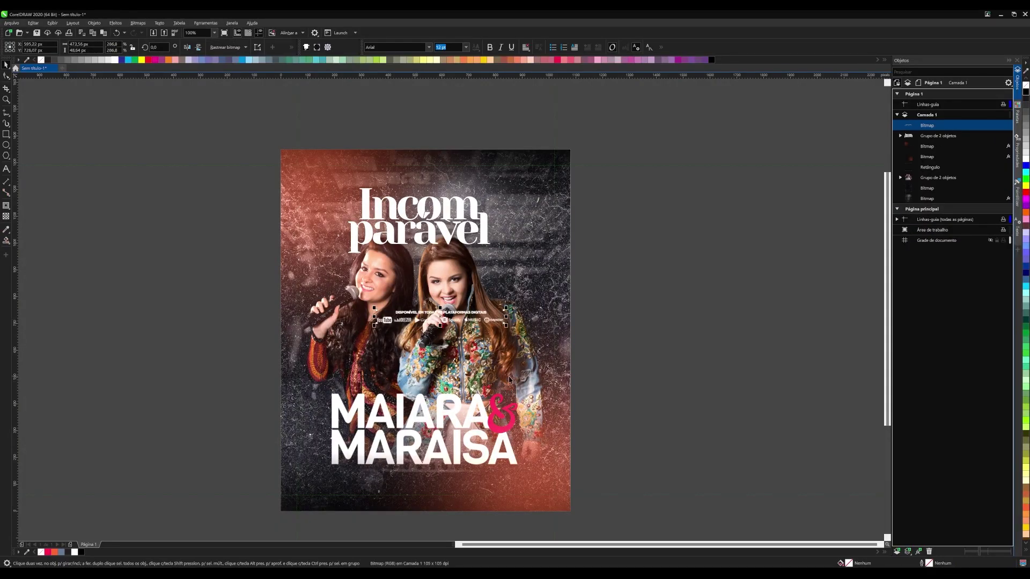
- Move the platforms footer strip to the poster bottom and reorder one bitmap
{"action": "left_click_drag", "start_coordinate": [441, 324], "coordinate": [436, 480]}
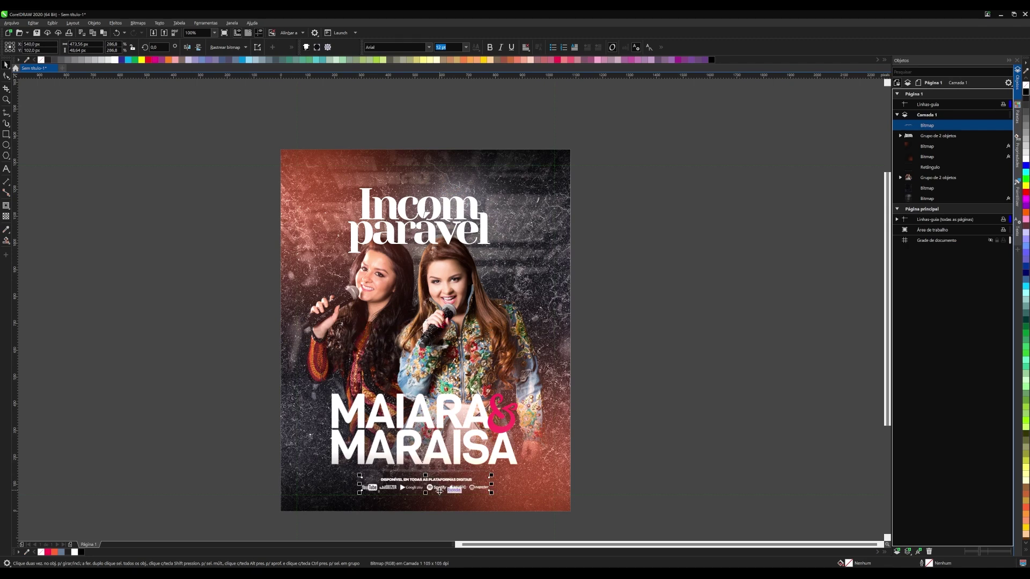
{"action": "scroll", "coordinate": [439, 489], "scroll_direction": "up", "scroll_amount": 2}
{"action": "left_click", "coordinate": [926, 188]}
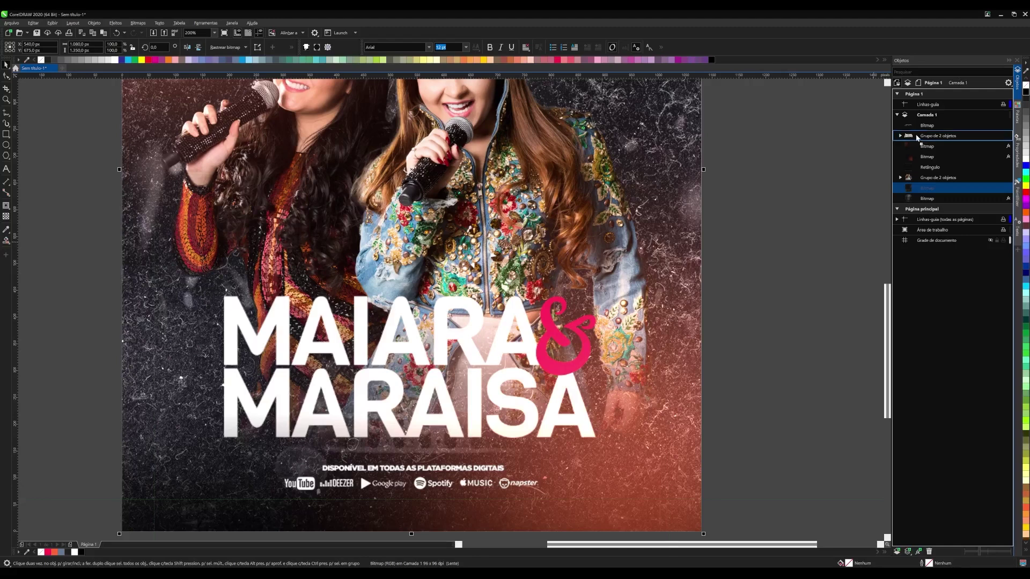
{"action": "left_click_drag", "start_coordinate": [916, 138], "coordinate": [918, 126]}
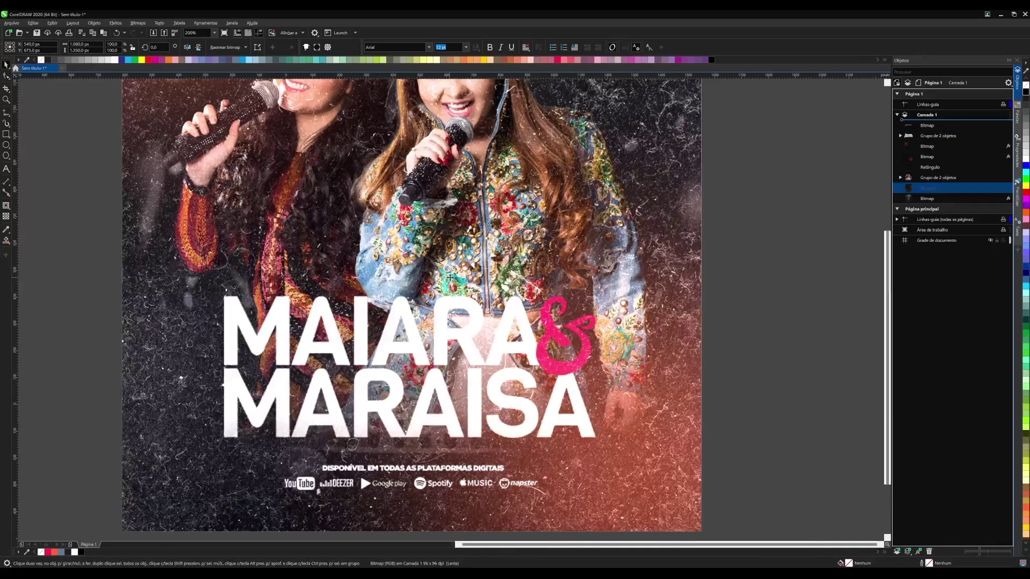
{"action": "scroll", "coordinate": [432, 265], "scroll_direction": "down", "scroll_amount": 2}
{"action": "left_click", "coordinate": [699, 298]}
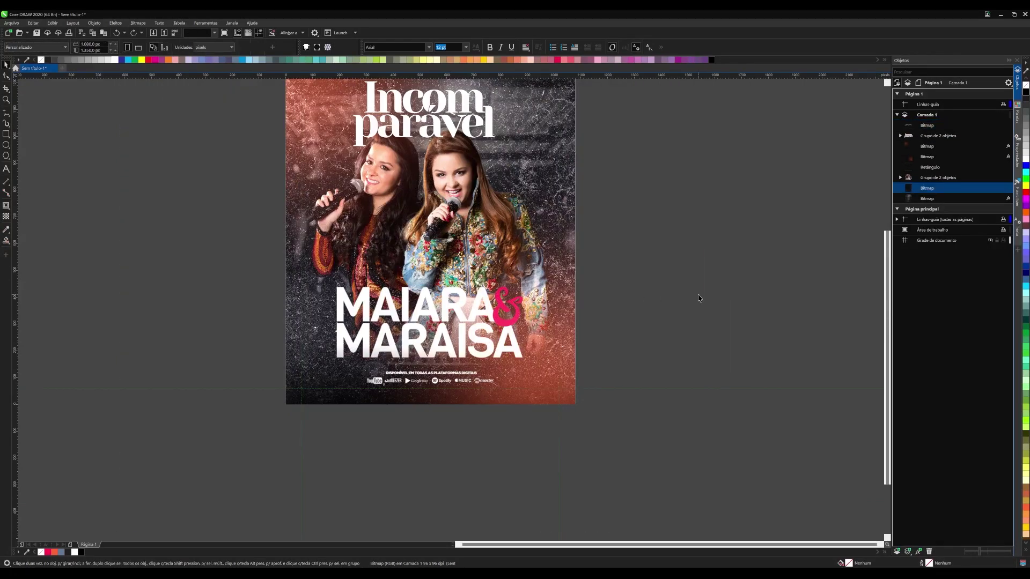
- Move the darkening rectangle to the top of the Objects stack and fit the poster in view
{"action": "left_click", "coordinate": [920, 168]}
{"action": "left_click_drag", "start_coordinate": [929, 167], "coordinate": [929, 125]}
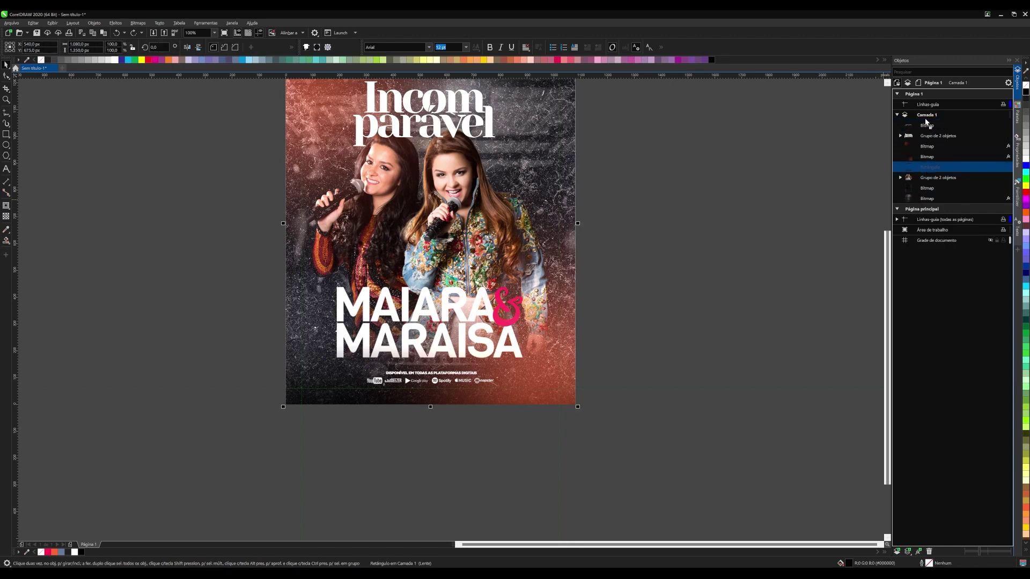
{"action": "left_click", "coordinate": [739, 247]}
{"action": "key", "text": "F4"}
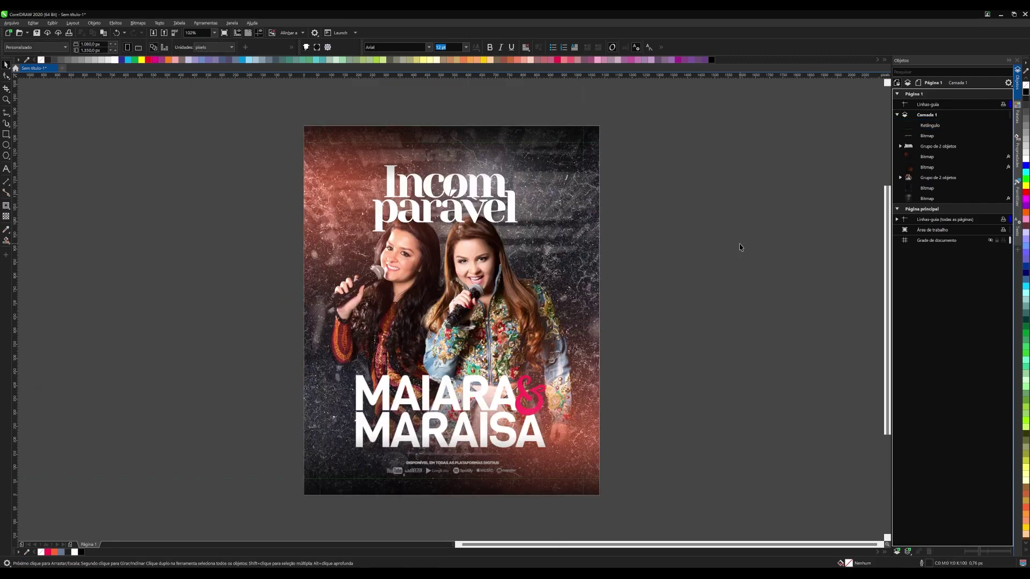
- Bring the footer text, Incomparável title and singers group in front of the overlay
{"action": "left_click", "coordinate": [574, 140]}
{"action": "key", "text": "Tab"}
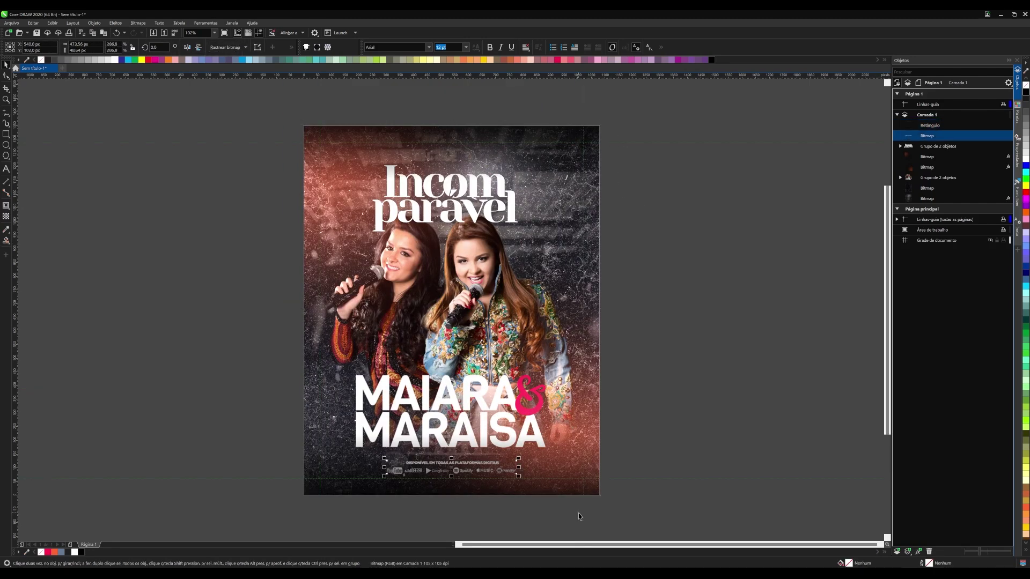
{"action": "key", "text": "shift+Page_Up"}
{"action": "key", "text": "Tab"}
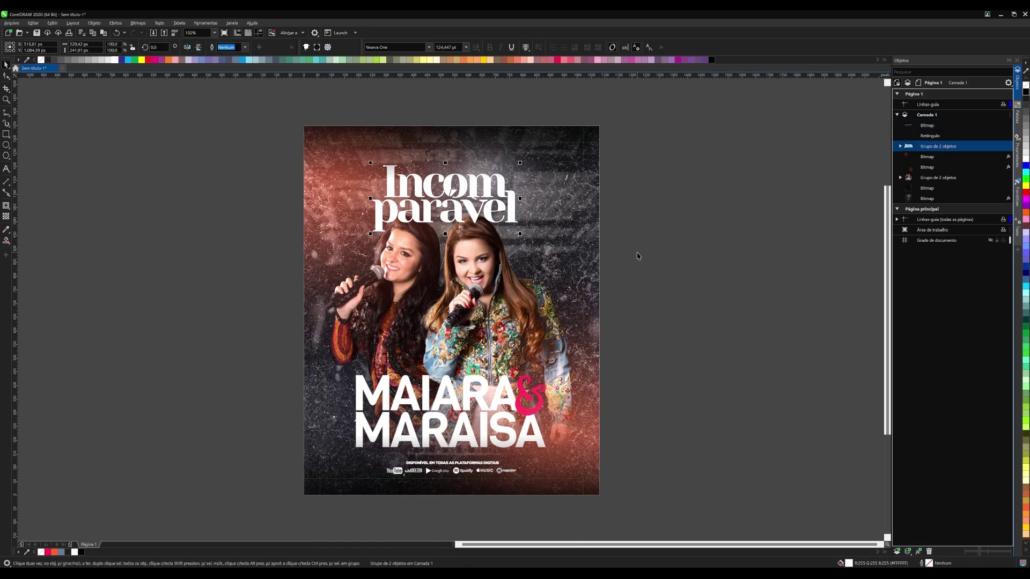
{"action": "key", "text": "shift+Page_Up"}
{"action": "left_click", "coordinate": [690, 261]}
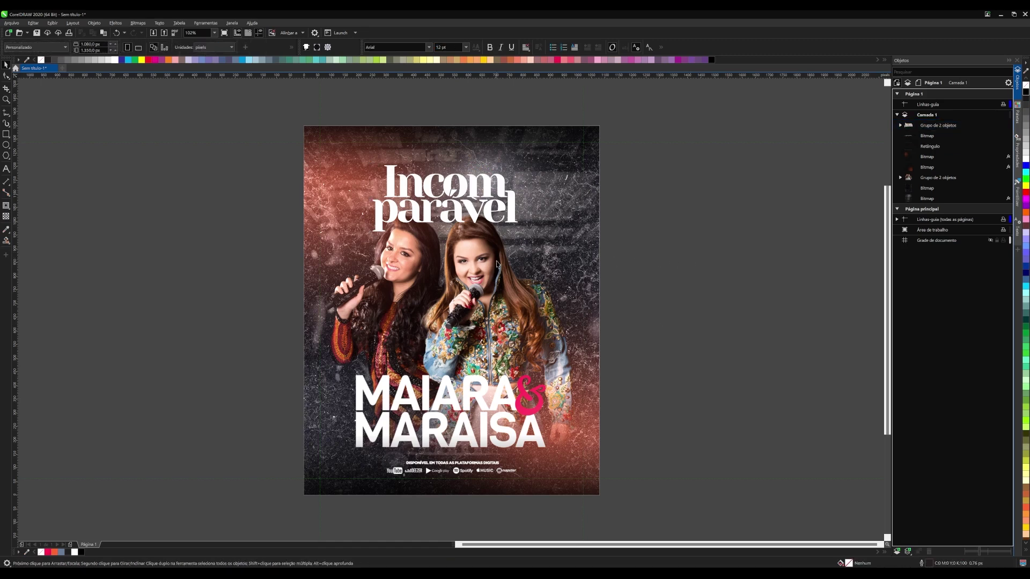
{"action": "left_click", "coordinate": [479, 251]}
{"action": "left_click", "coordinate": [916, 179]}
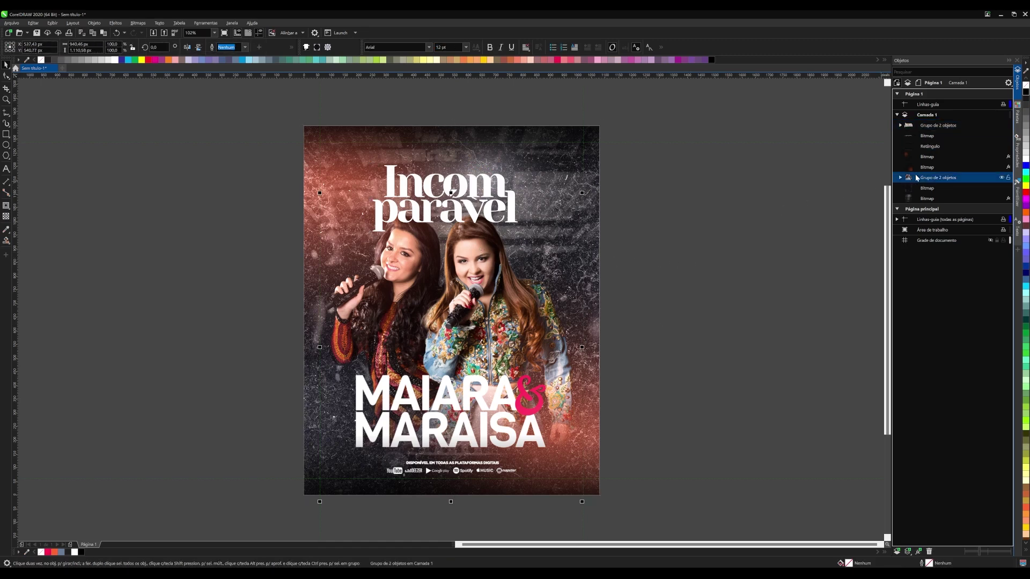
{"action": "key", "text": "shift+Page_Up"}
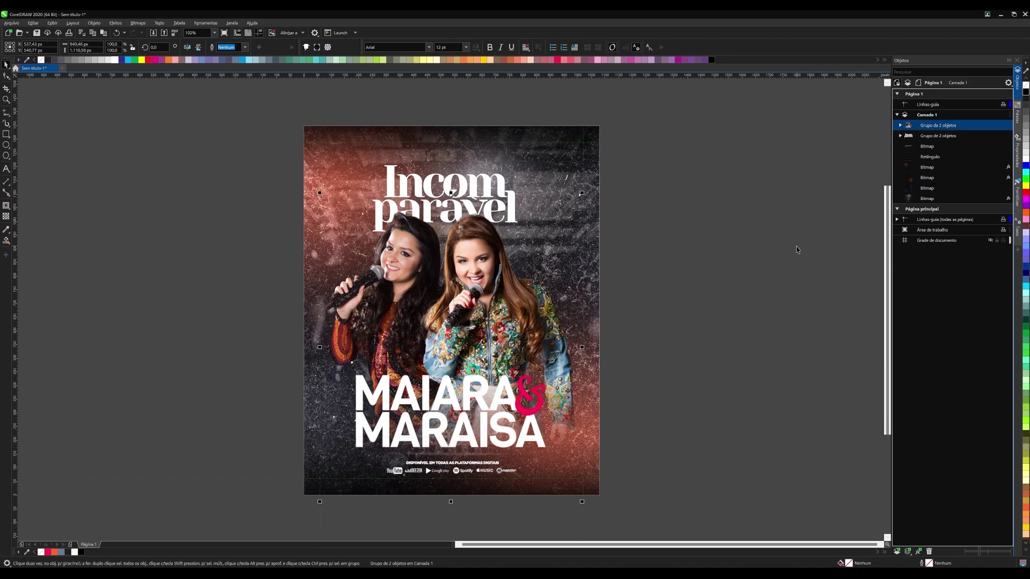
{"action": "left_click", "coordinate": [755, 245]}
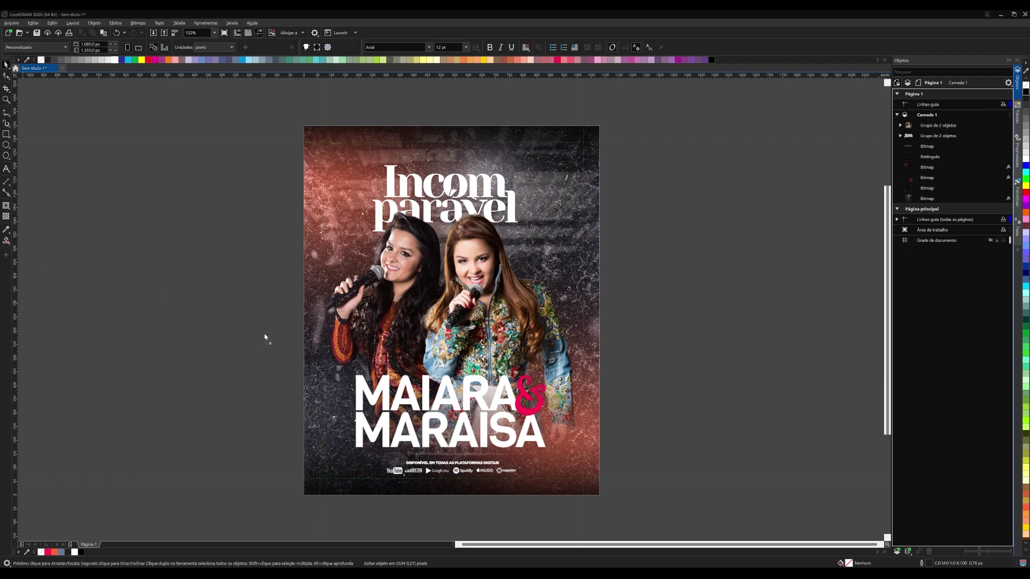
- Paste the hanging light bulb image and move it left of the poster
{"action": "key", "text": "ctrl+v"}
{"action": "scroll", "coordinate": [492, 320], "scroll_direction": "down", "scroll_amount": 2}
{"action": "scroll", "coordinate": [491, 320], "scroll_direction": "down", "scroll_amount": 2}
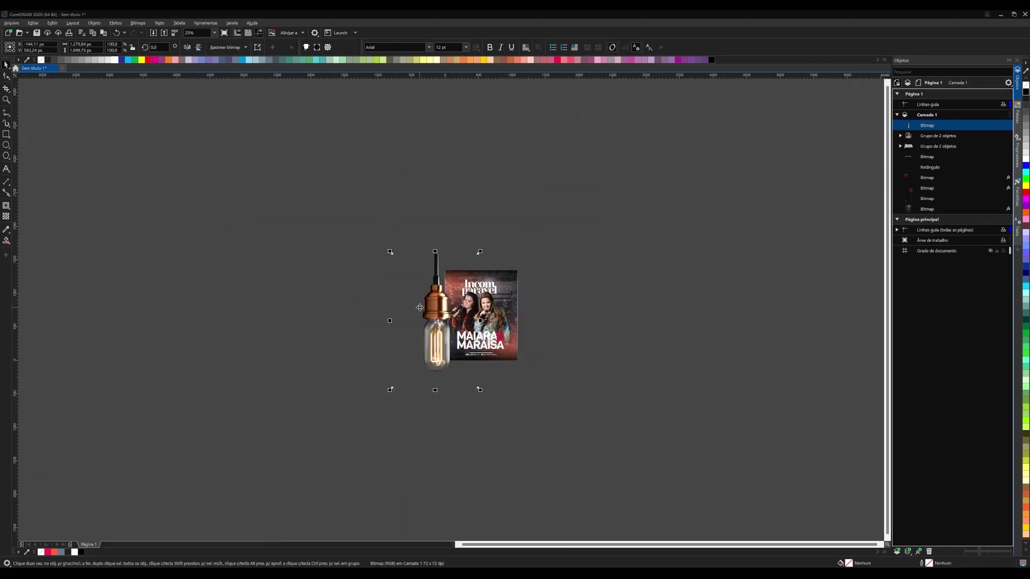
{"action": "left_click_drag", "start_coordinate": [435, 282], "coordinate": [351, 281]}
{"action": "scroll", "coordinate": [351, 282], "scroll_direction": "up", "scroll_amount": 2}
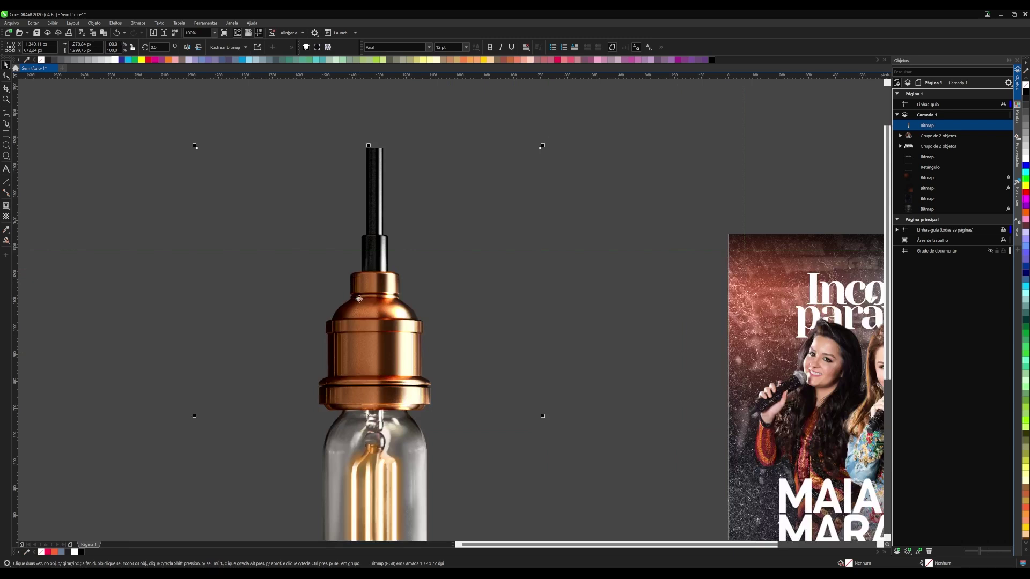
- Cut out the top of the cord by intersecting a rectangle with the bulb image
{"action": "left_click", "coordinate": [6, 134]}
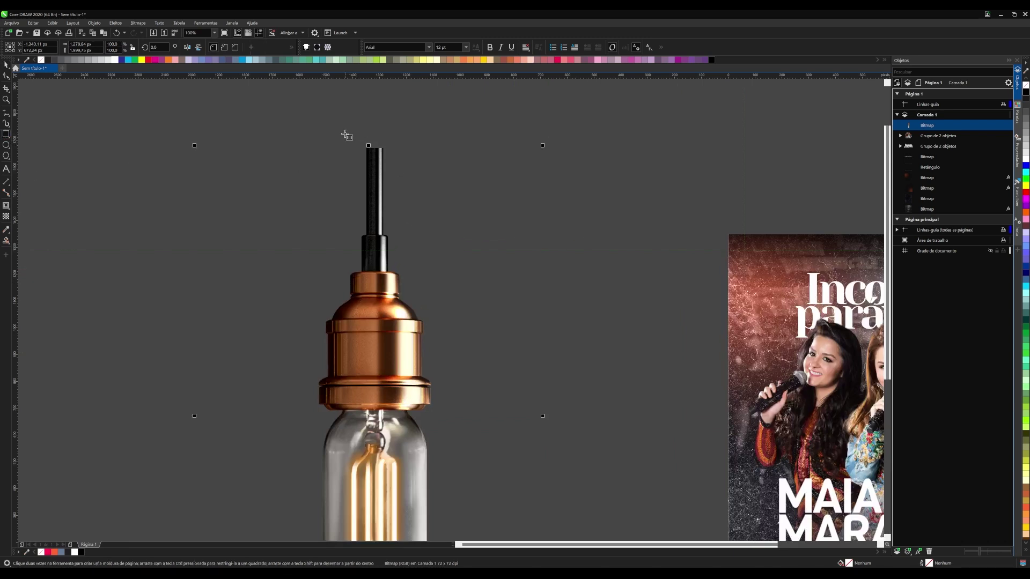
{"action": "left_click_drag", "start_coordinate": [342, 134], "coordinate": [405, 224]}
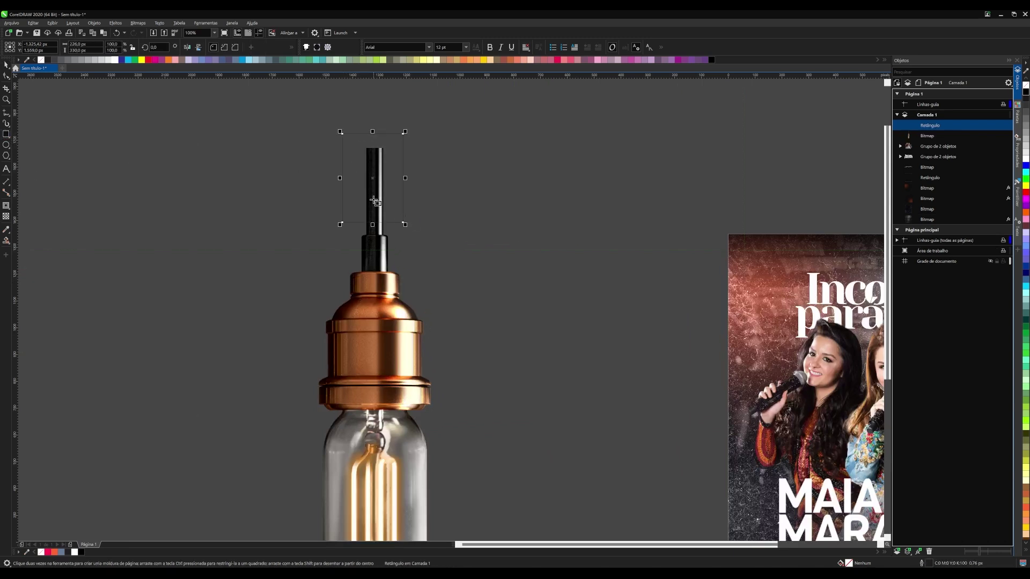
{"action": "key", "text": "space"}
{"action": "left_click", "coordinate": [393, 304], "text": "shift"}
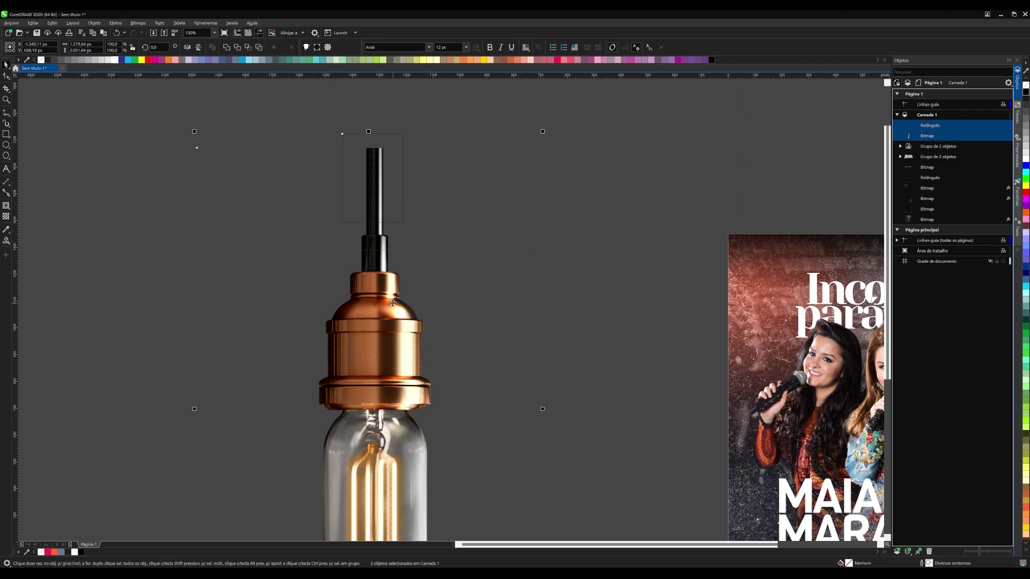
{"action": "left_click", "coordinate": [248, 48]}
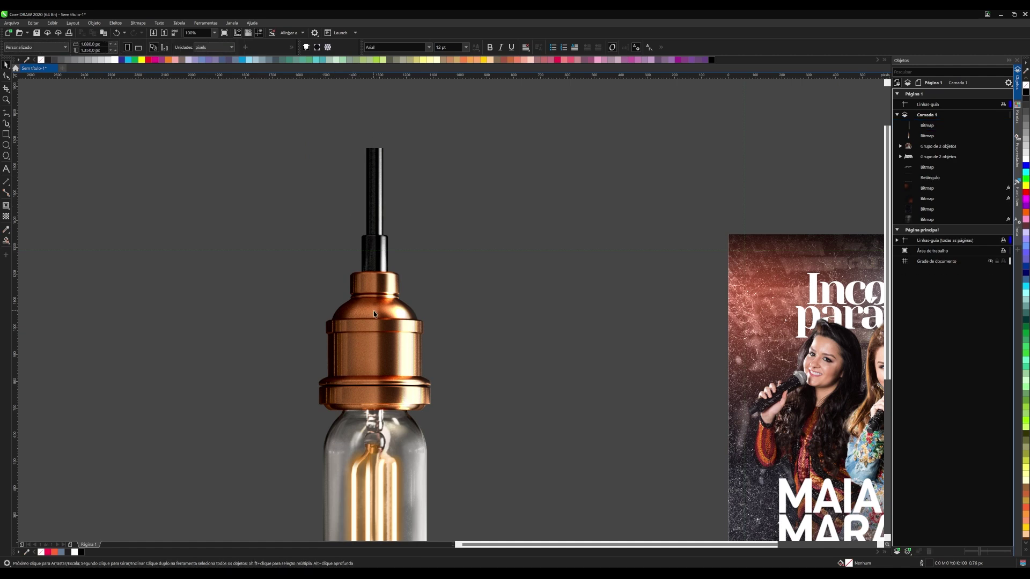
- Stretch the separated cord piece well upward
{"action": "scroll", "coordinate": [374, 313], "scroll_direction": "down", "scroll_amount": 2}
{"action": "left_click", "coordinate": [374, 261]}
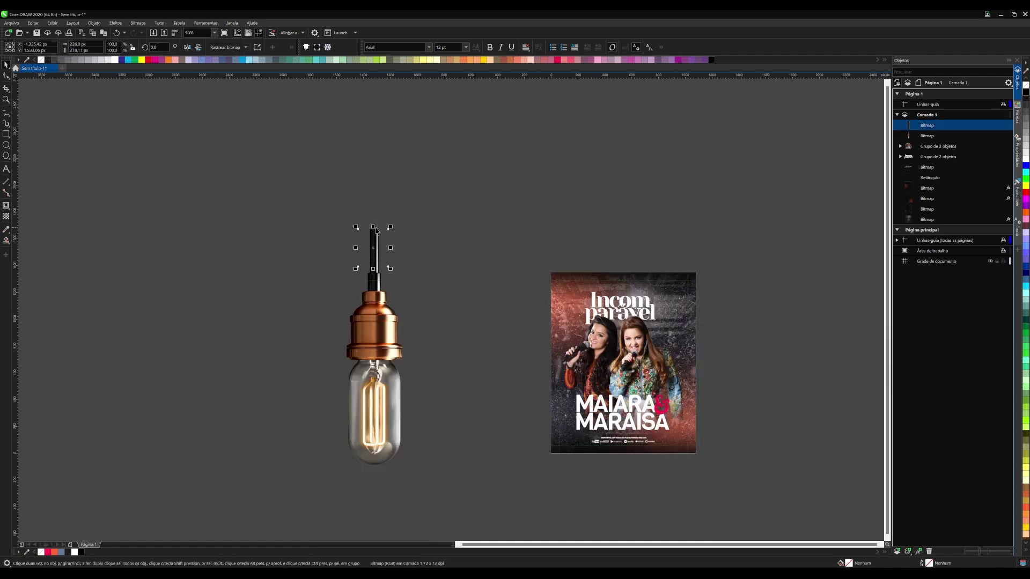
{"action": "left_click_drag", "start_coordinate": [375, 227], "coordinate": [366, 107]}
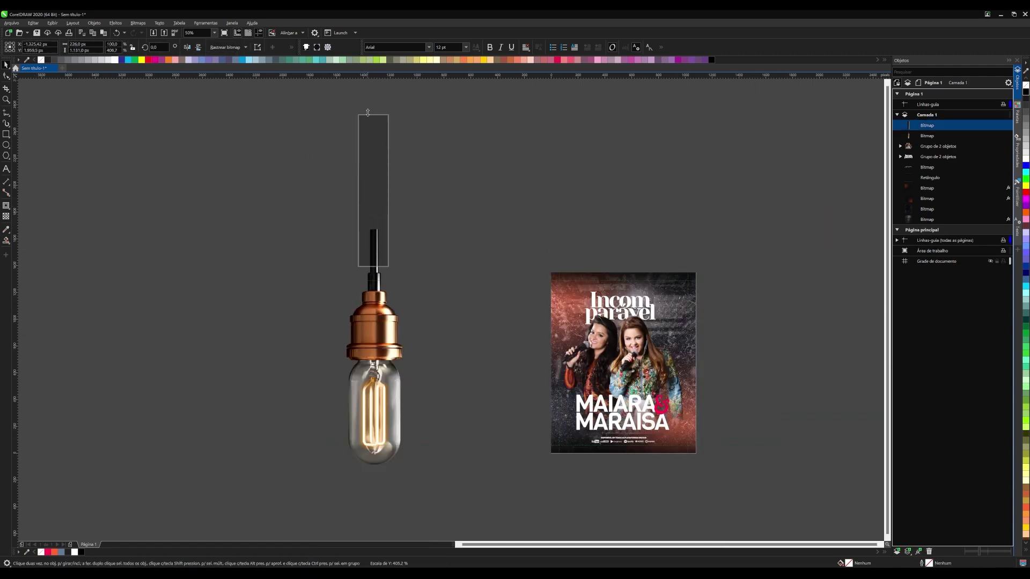
{"action": "scroll", "coordinate": [343, 277], "scroll_direction": "down", "scroll_amount": 2}
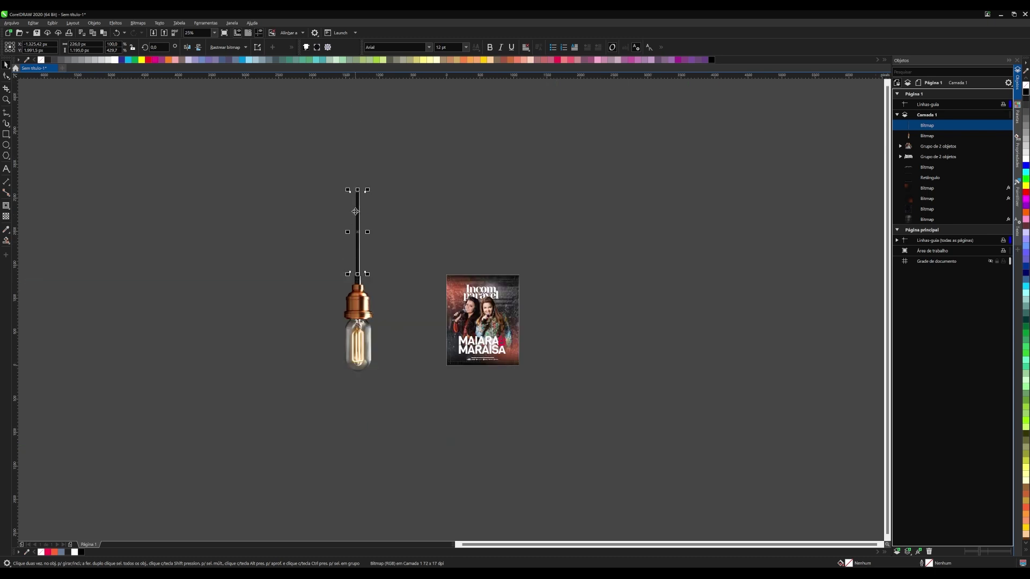
{"action": "left_click_drag", "start_coordinate": [358, 189], "coordinate": [358, 150]}
- Group the cord with the bulb and shrink the group to about 57%
{"action": "mouse_move", "coordinate": [292, 121]}
{"action": "left_mouse_down"}
{"action": "mouse_move", "coordinate": [378, 387]}
{"action": "mouse_move", "coordinate": [407, 424]}
{"action": "left_mouse_up"}
{"action": "key", "text": "ctrl+g"}
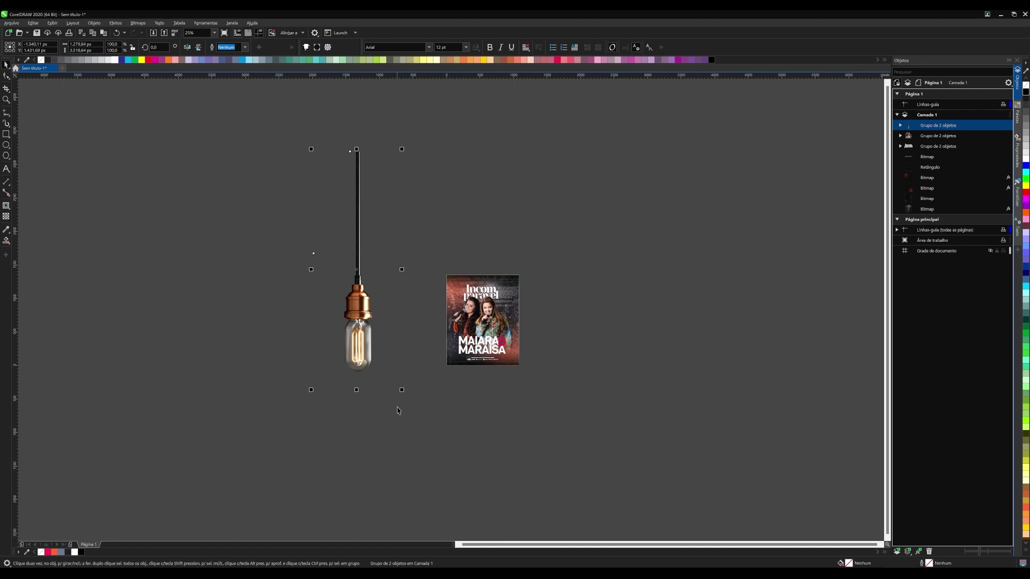
{"action": "left_click_drag", "start_coordinate": [401, 390], "coordinate": [364, 286]}
{"action": "scroll", "coordinate": [348, 227], "scroll_direction": "up", "scroll_amount": 2}
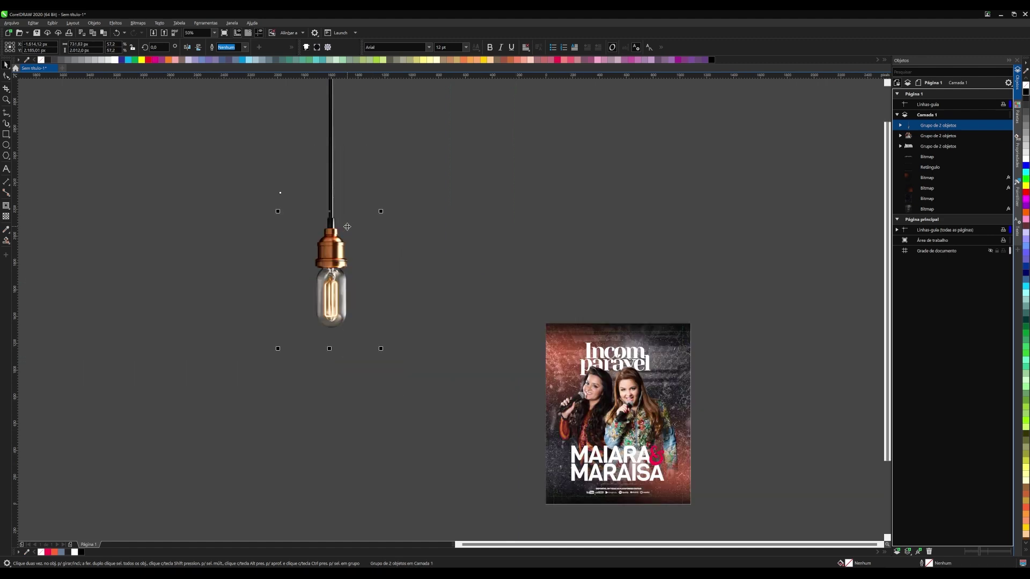
{"action": "scroll", "coordinate": [320, 271], "scroll_direction": "up", "scroll_amount": 2}
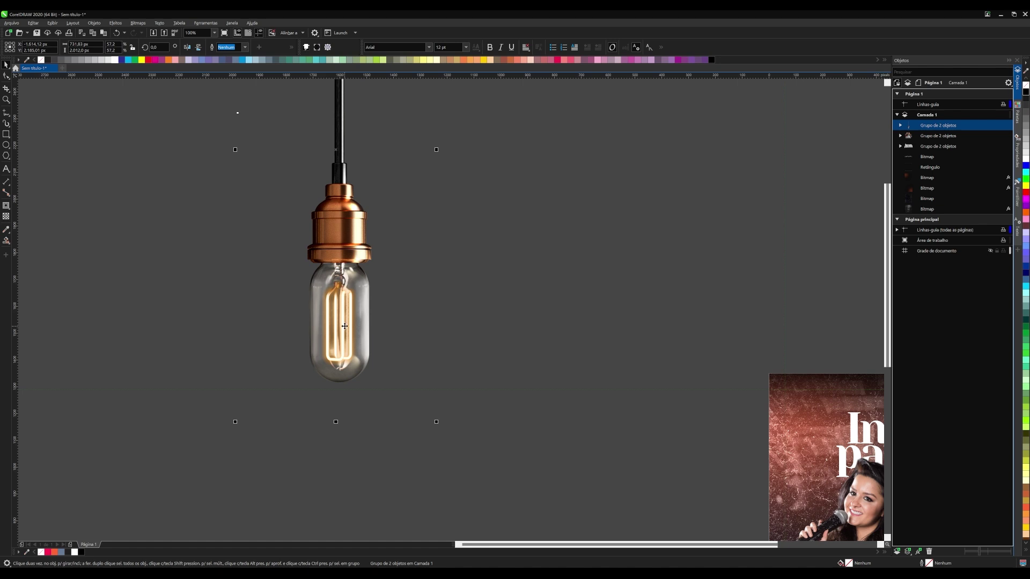
- Draw an ellipse over the bulb's glass and fill it with orange from the palette
{"action": "left_click", "coordinate": [152, 259]}
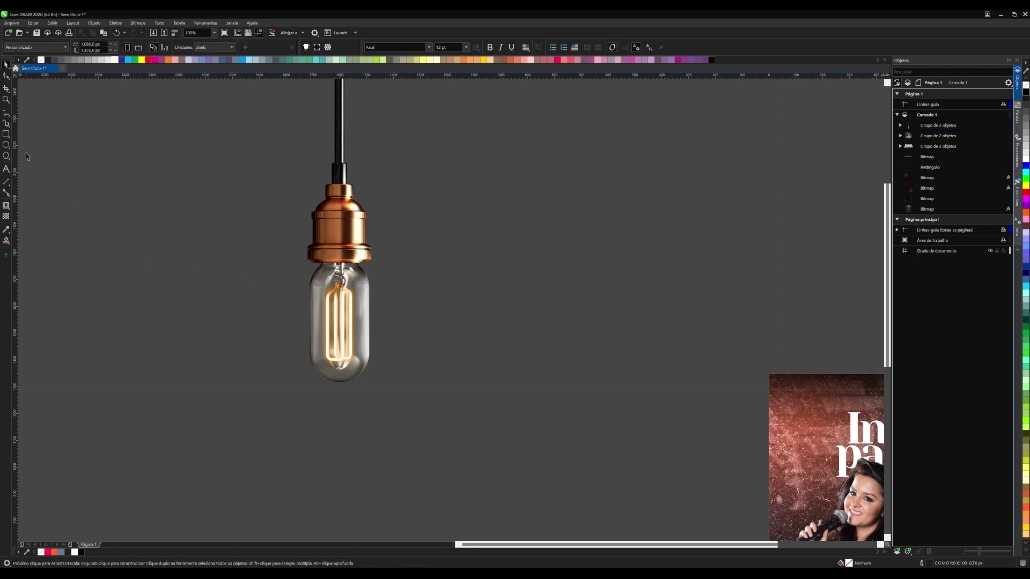
{"action": "left_click", "coordinate": [7, 145]}
{"action": "left_click_drag", "start_coordinate": [308, 257], "coordinate": [390, 423]}
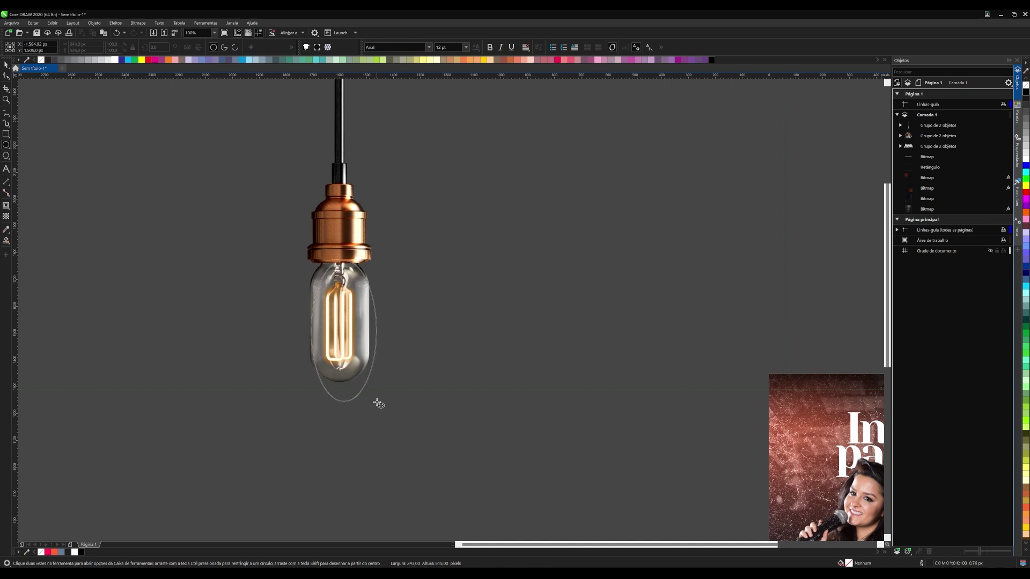
{"action": "key", "text": "space"}
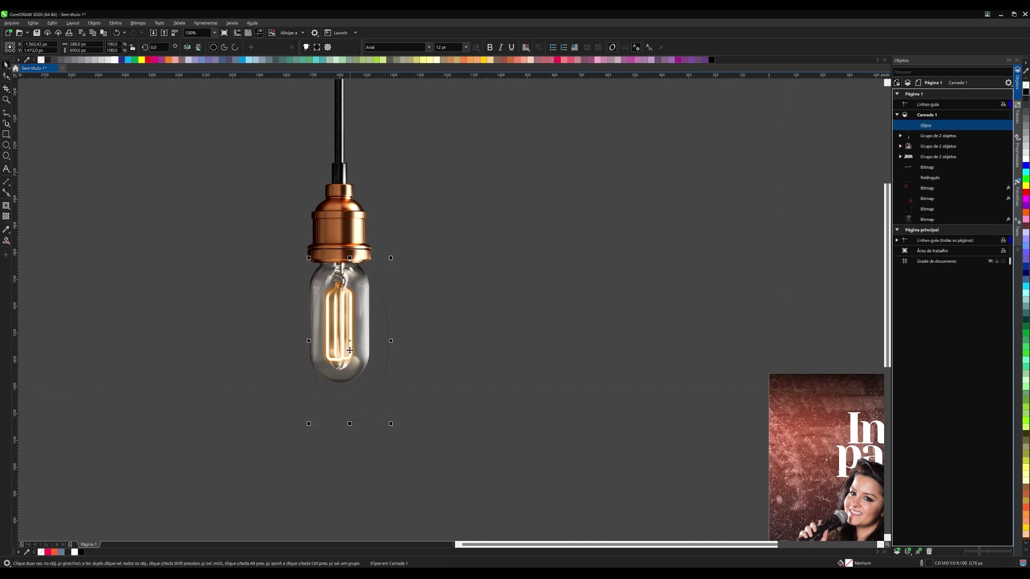
{"action": "left_click_drag", "start_coordinate": [351, 344], "coordinate": [338, 330]}
{"action": "left_click", "coordinate": [55, 553]}
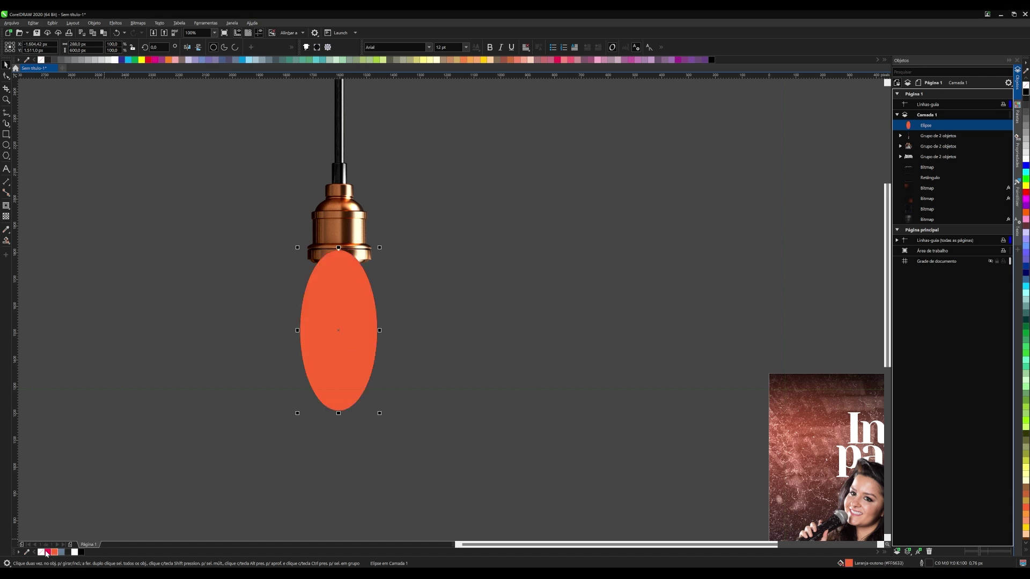
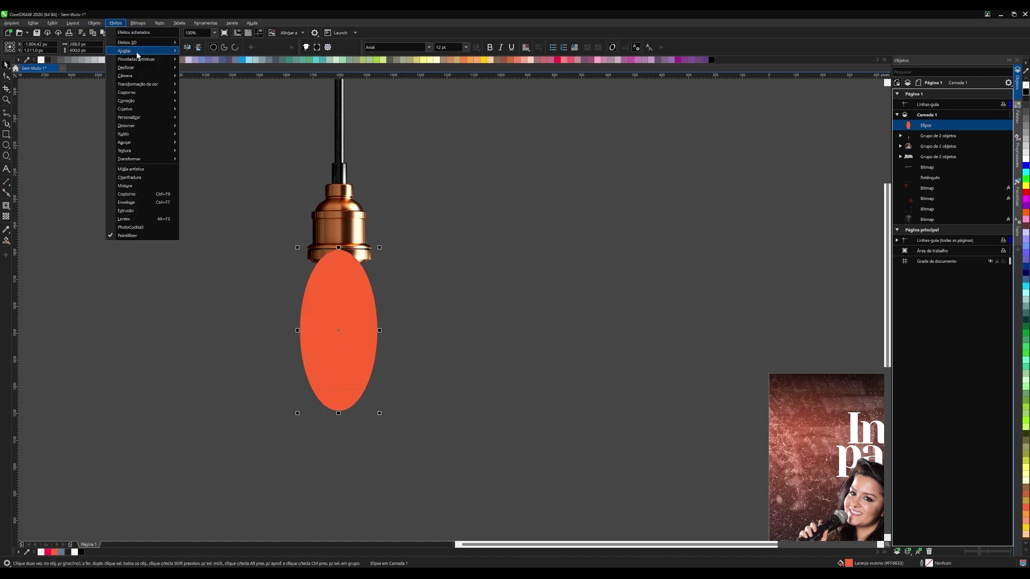
- Apply a Gaussian blur of about 136.7 px to the orange ellipse
{"action": "mouse_move", "coordinate": [127, 67]}
{"action": "left_click", "coordinate": [213, 85]}
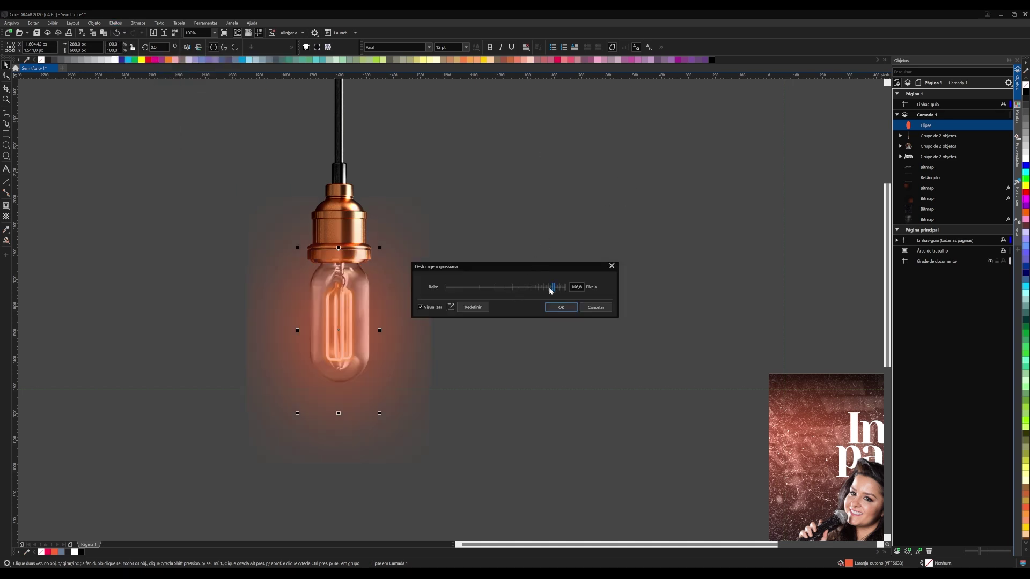
{"action": "left_click_drag", "start_coordinate": [549, 290], "coordinate": [548, 290]}
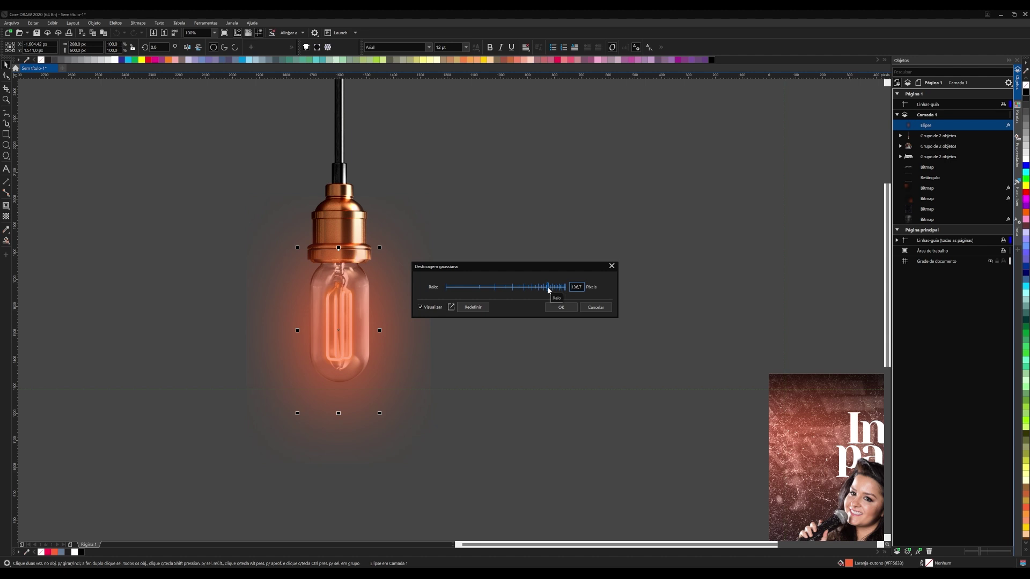
{"action": "left_click", "coordinate": [559, 307]}
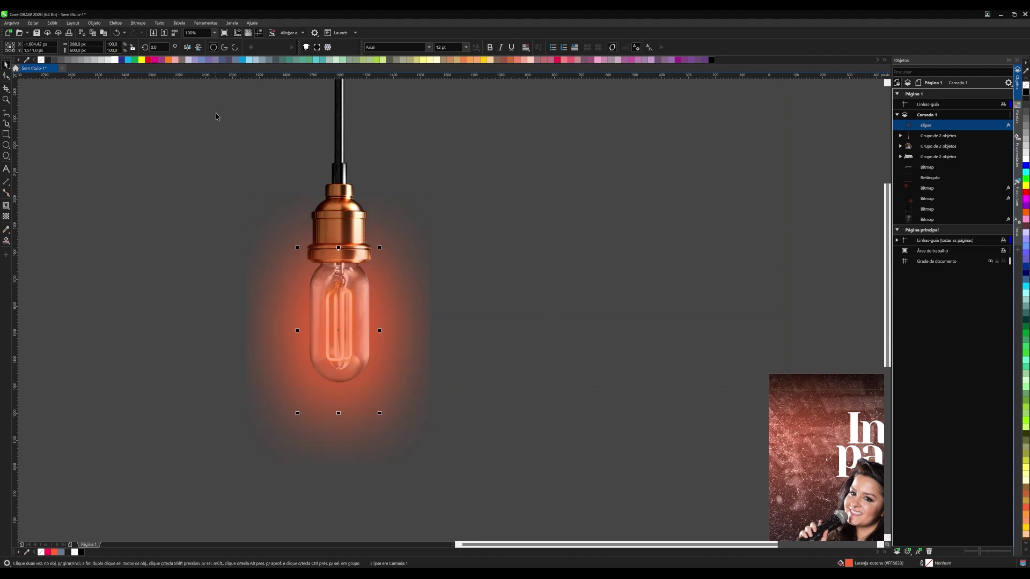
- Set the glow's transparency merge mode to Adicionar and check the result
{"action": "left_click", "coordinate": [6, 217]}
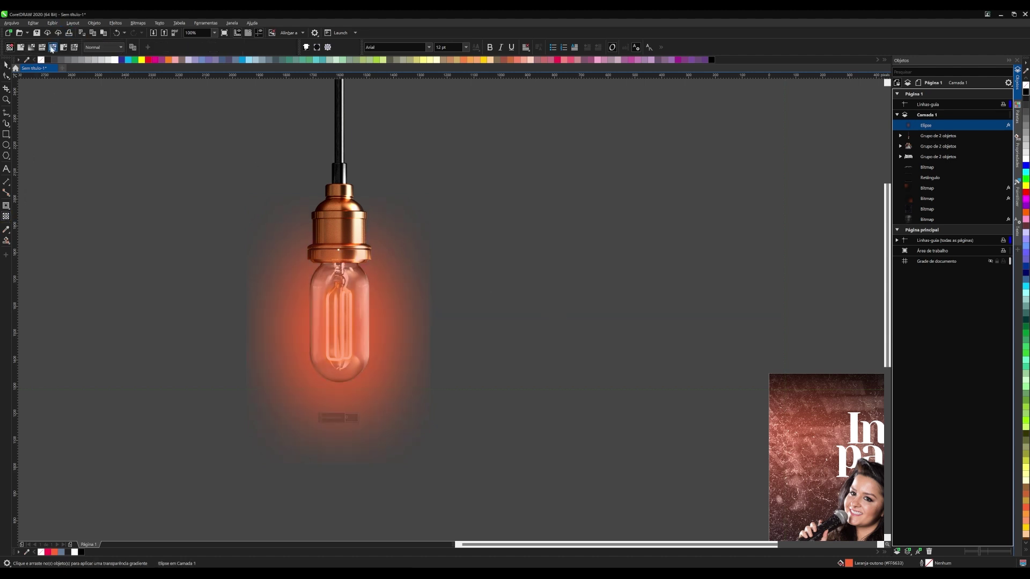
{"action": "left_click", "coordinate": [108, 47]}
{"action": "left_click", "coordinate": [98, 66]}
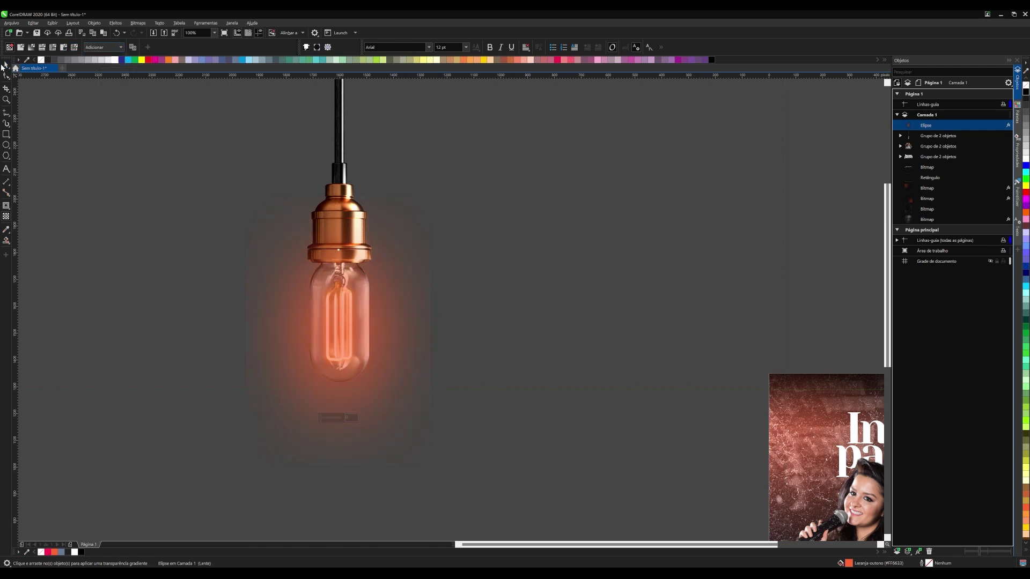
{"action": "left_click", "coordinate": [151, 208]}
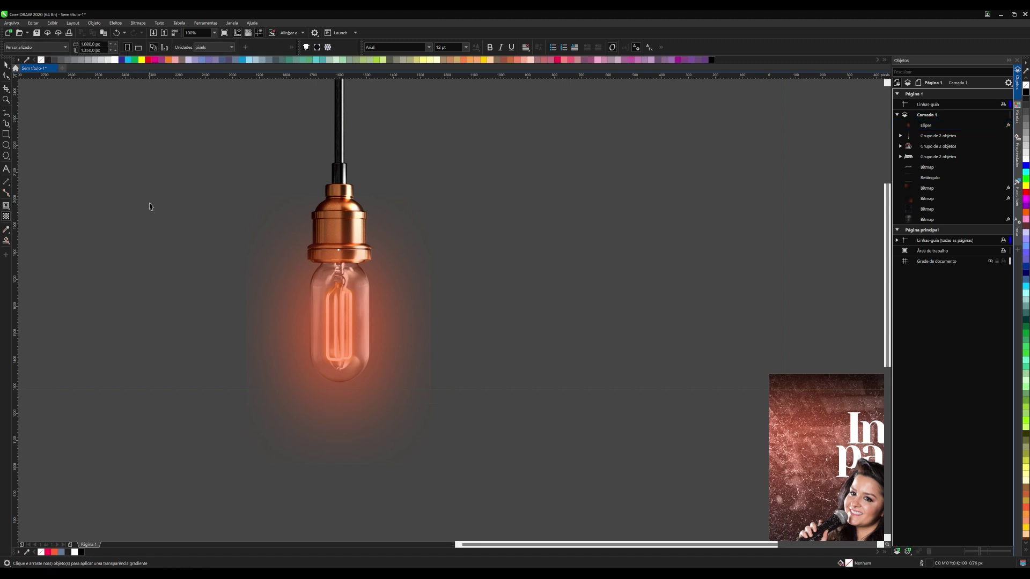
{"action": "key", "text": "Tab"}
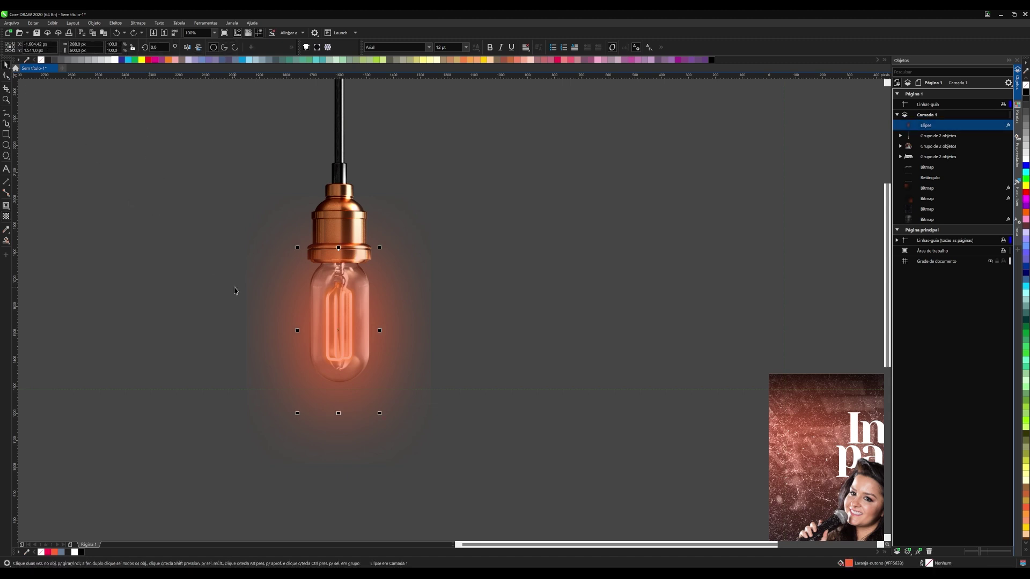
{"action": "left_click", "coordinate": [265, 300]}
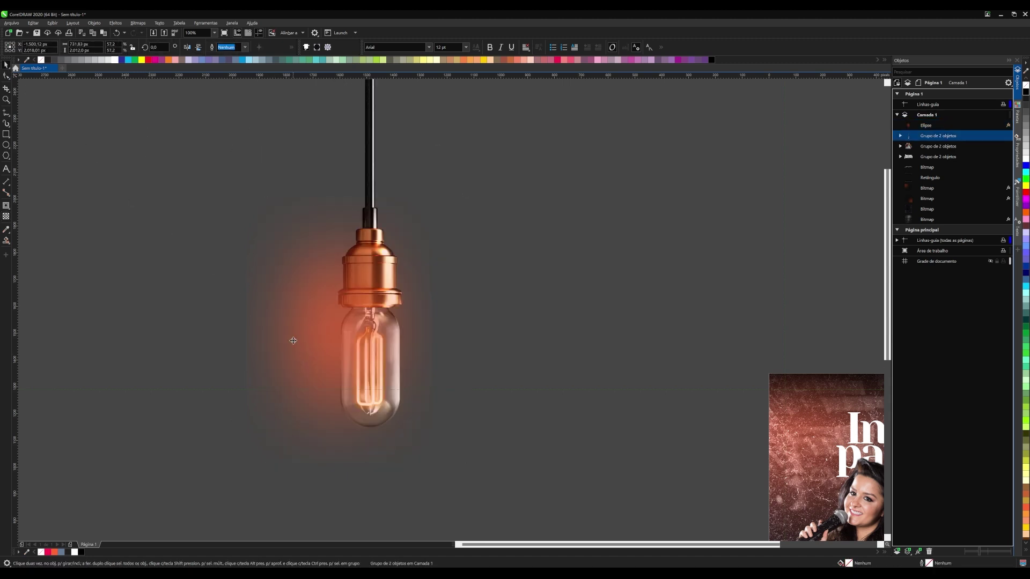
{"action": "left_click", "coordinate": [324, 390]}
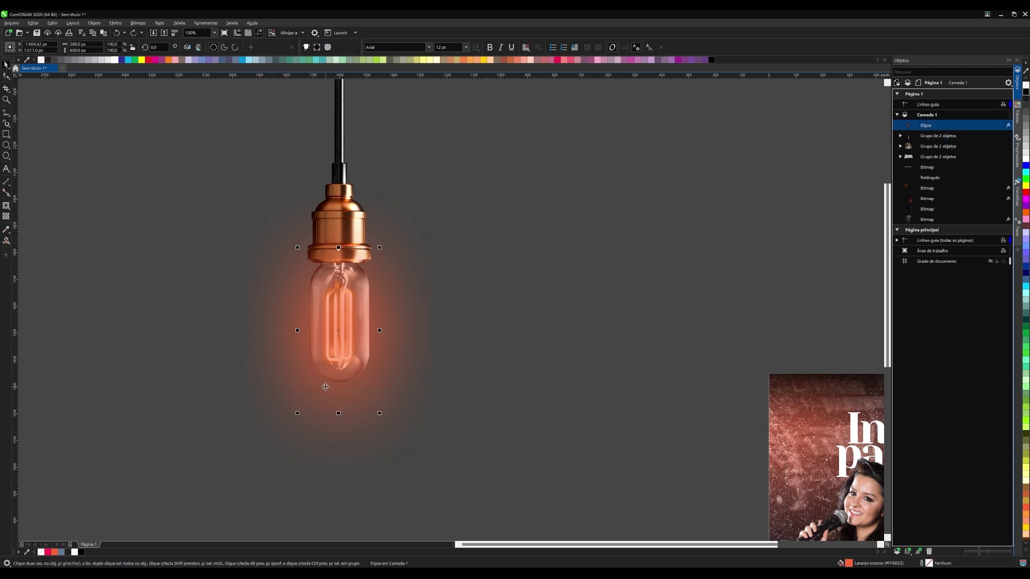
- Convert the blurred glow ellipse into a bitmap
{"action": "key", "text": "alt+b"}
{"action": "key", "text": "Return"}
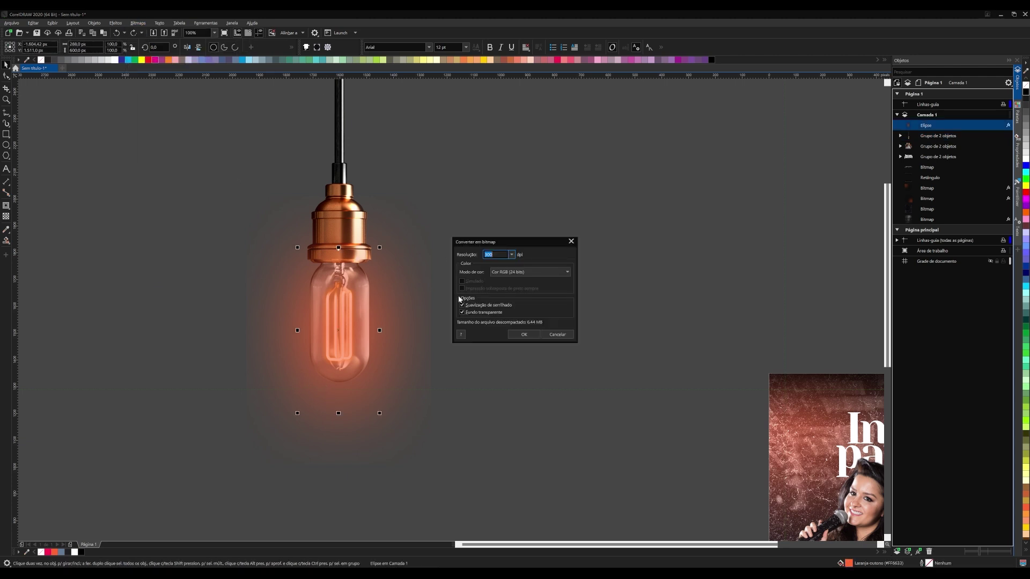
{"action": "left_click", "coordinate": [529, 336]}
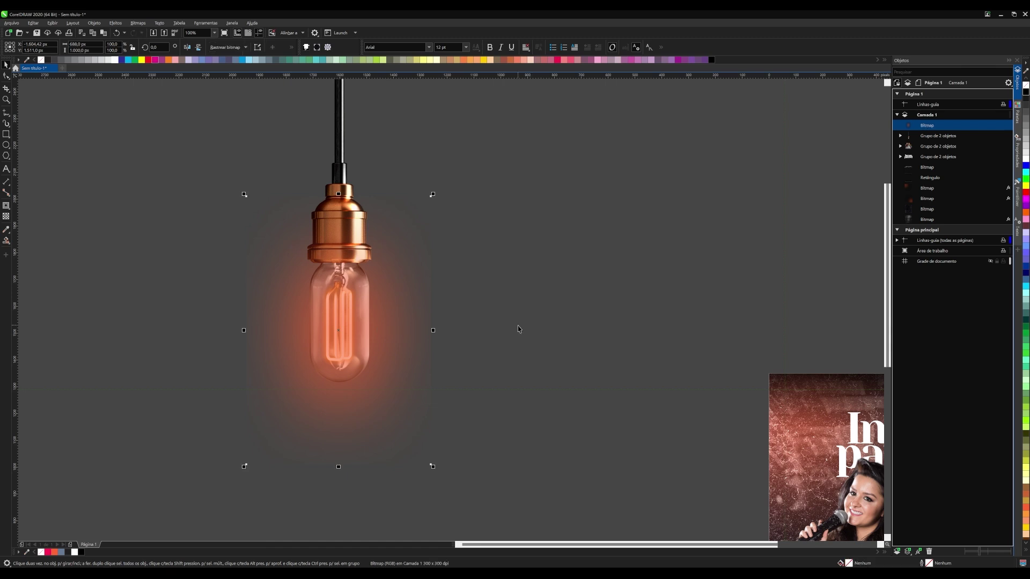
- Set the glow bitmap's transparency blend mode to Adicionar
{"action": "left_click", "coordinate": [6, 216]}
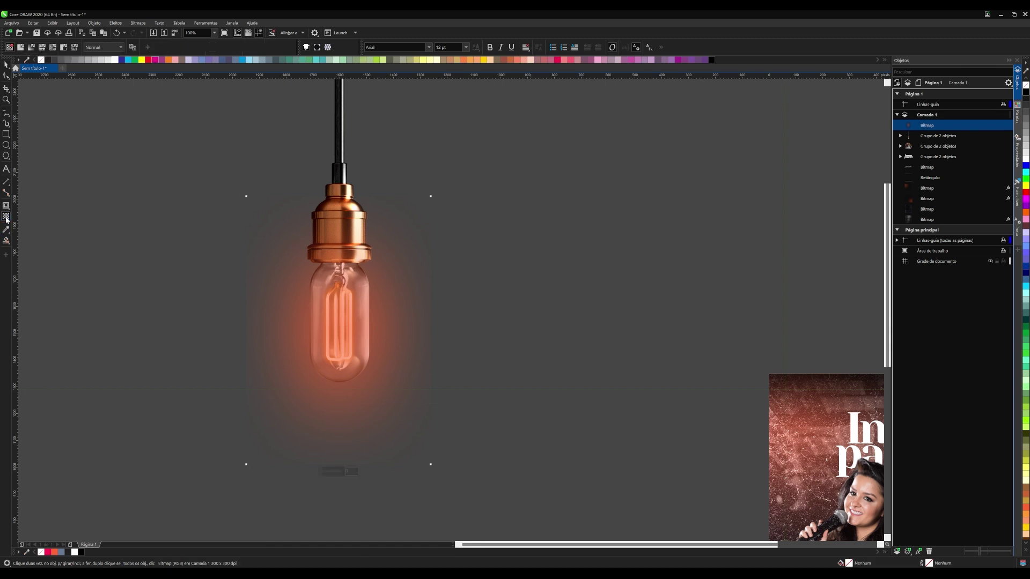
{"action": "left_click", "coordinate": [102, 47]}
{"action": "left_click", "coordinate": [99, 64]}
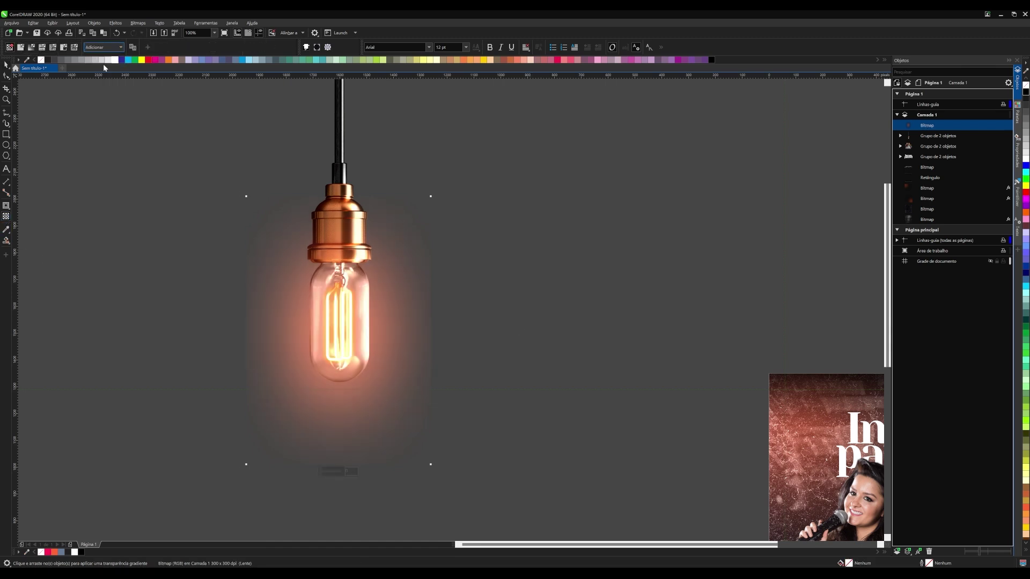
{"action": "key", "text": "alt+Down"}
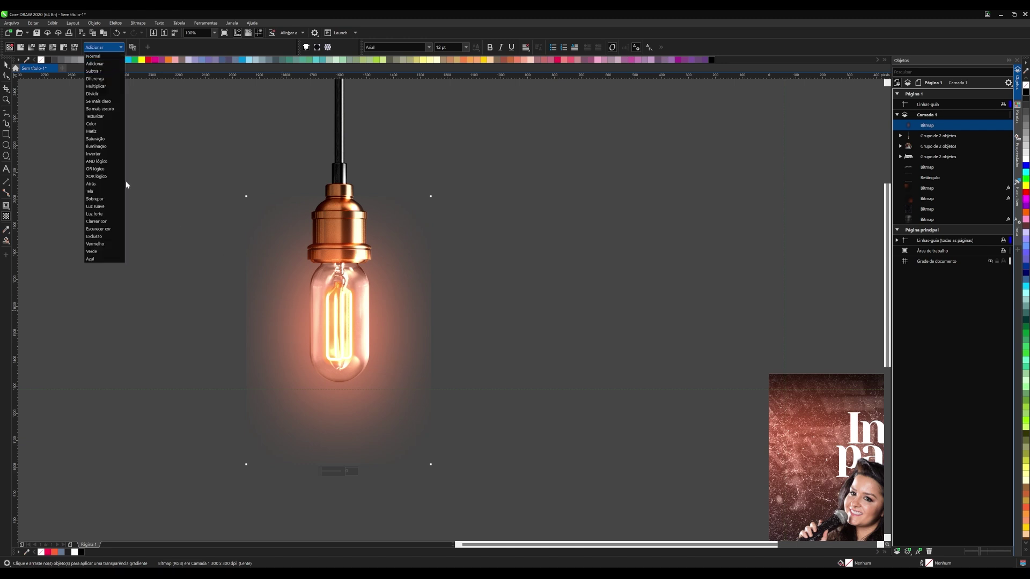
{"action": "key", "text": "Escape"}
{"action": "key", "text": "space"}
{"action": "key", "text": "Escape"}
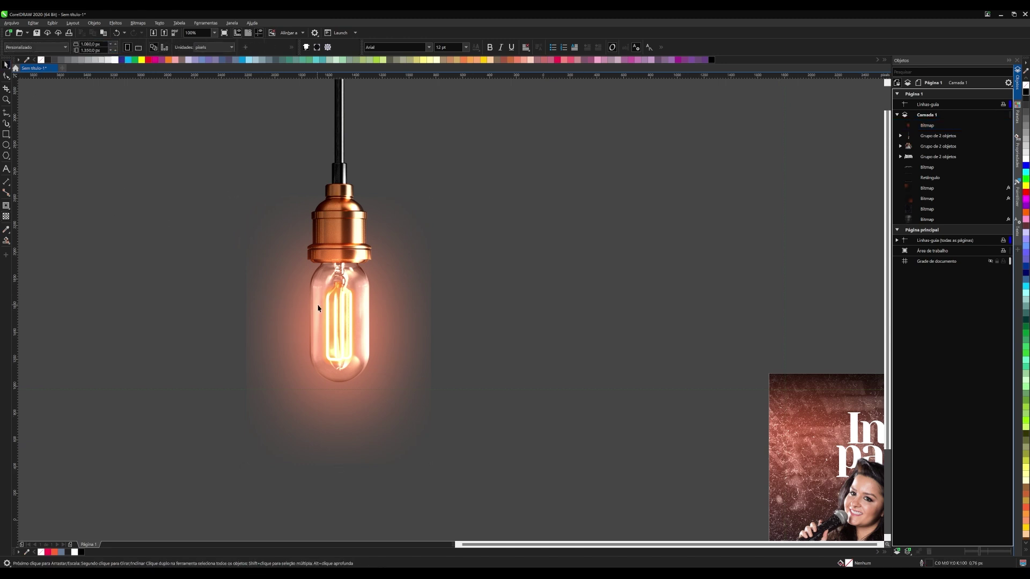
- Narrow the glow bitmap to about 90% width
{"action": "scroll", "coordinate": [318, 308], "scroll_direction": "down", "scroll_amount": 3}
{"action": "scroll", "coordinate": [321, 300], "scroll_direction": "up", "scroll_amount": 2}
{"action": "scroll", "coordinate": [359, 251], "scroll_direction": "up", "scroll_amount": 1}
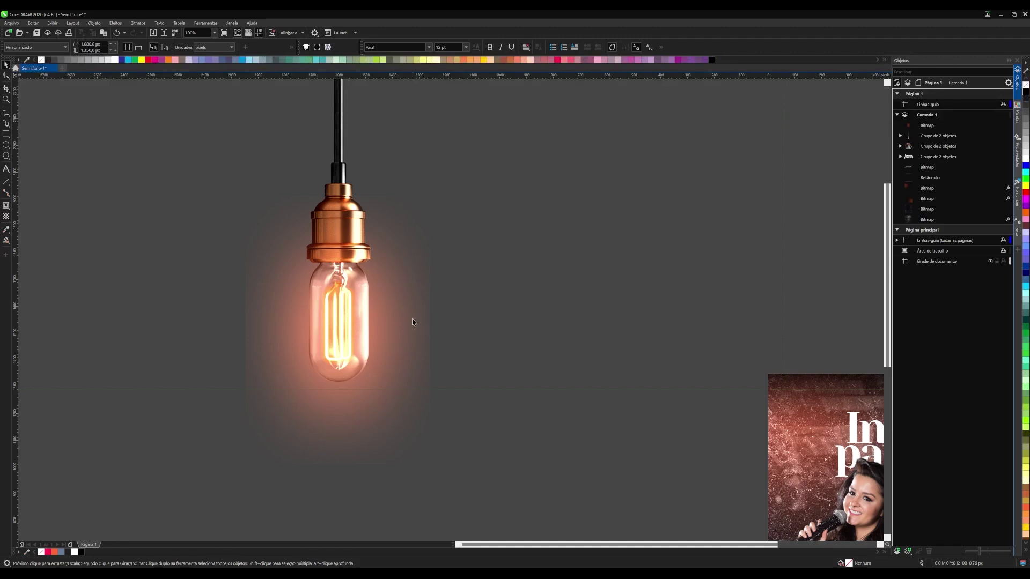
{"action": "left_click", "coordinate": [417, 342]}
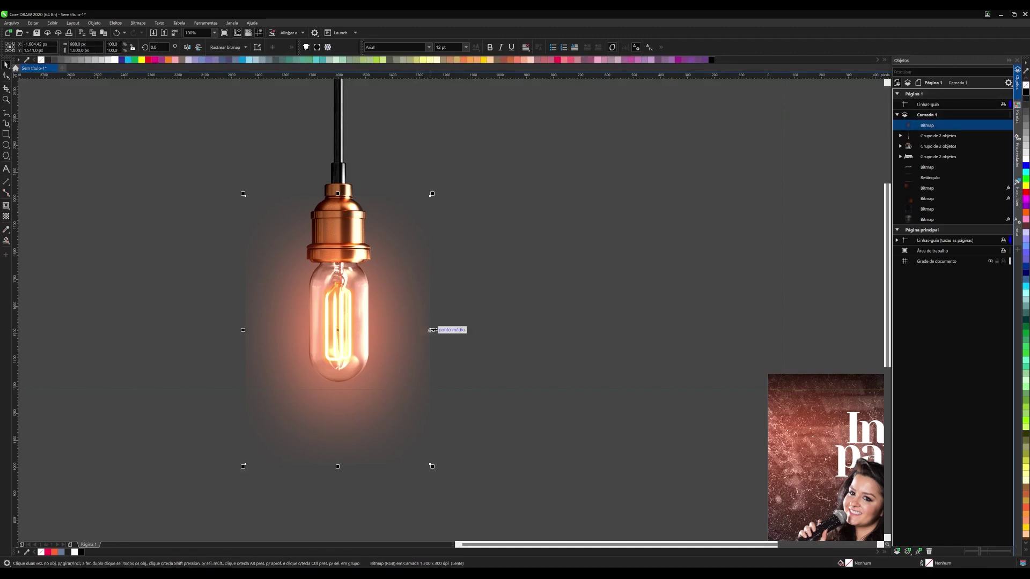
{"action": "left_click_drag", "start_coordinate": [427, 328], "coordinate": [425, 330]}
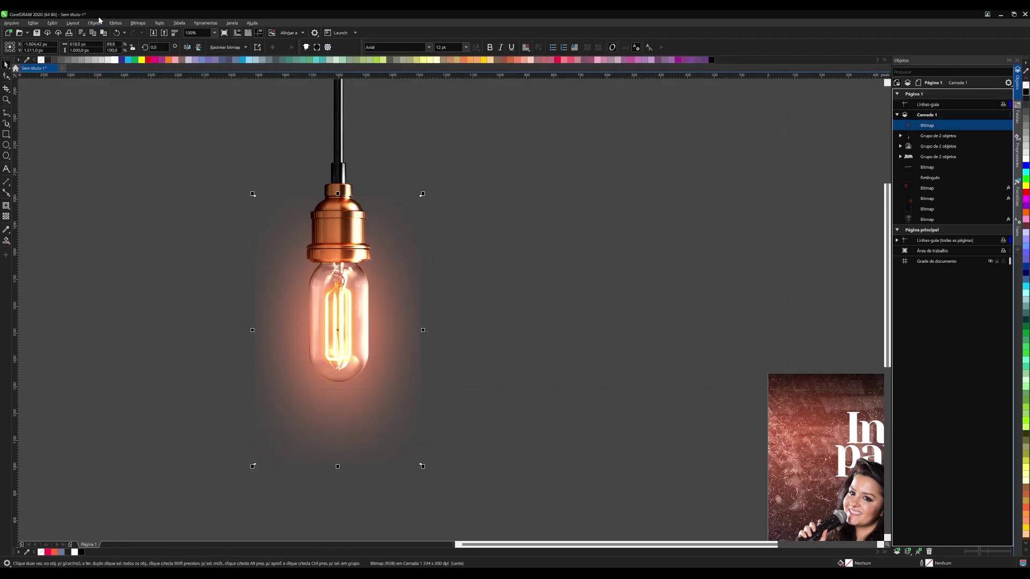
- Apply a second Gaussian blur to the glow bitmap
{"action": "left_click", "coordinate": [115, 23]}
{"action": "mouse_move", "coordinate": [127, 67]}
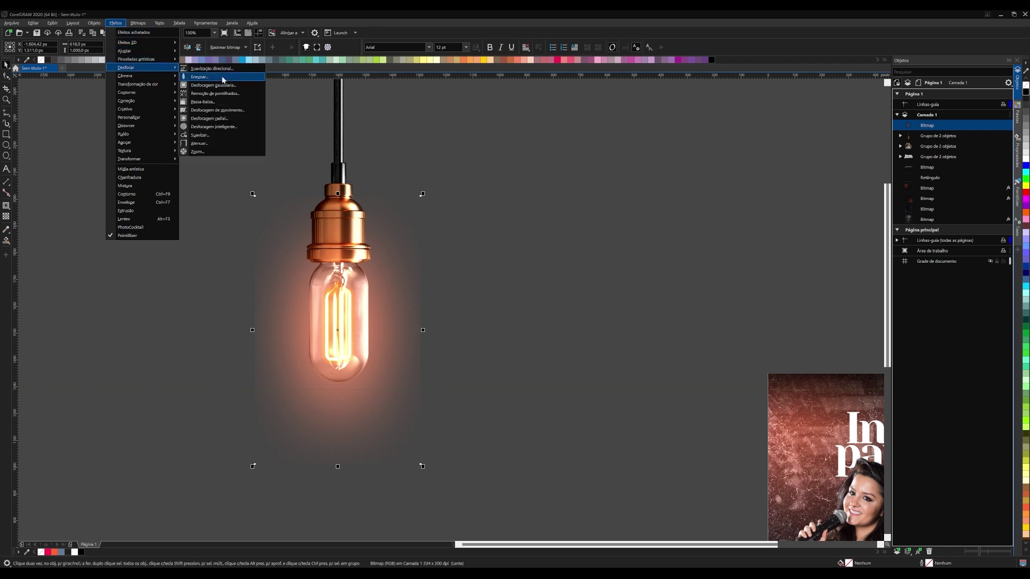
{"action": "left_click", "coordinate": [212, 85]}
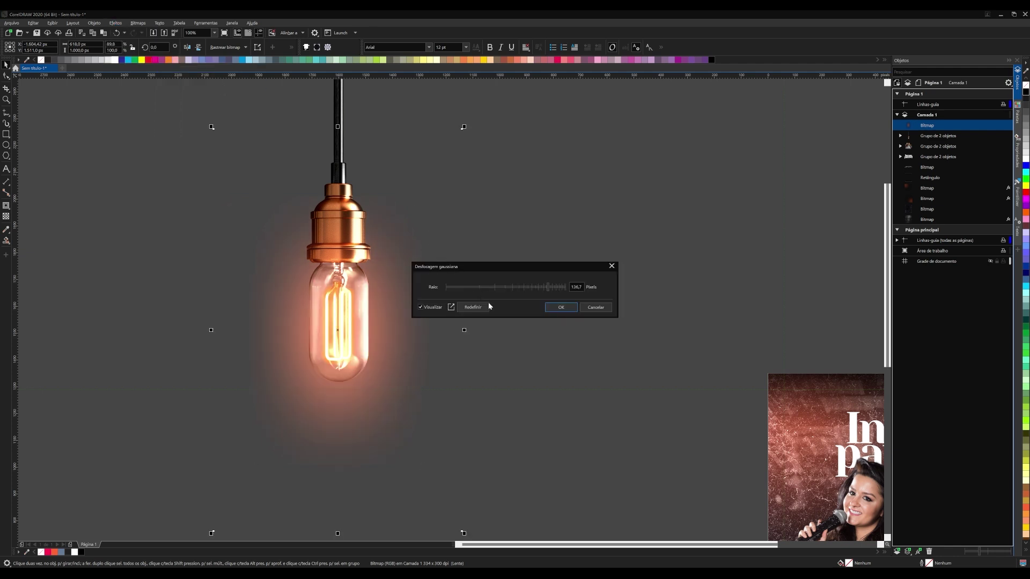
{"action": "left_click", "coordinate": [559, 307]}
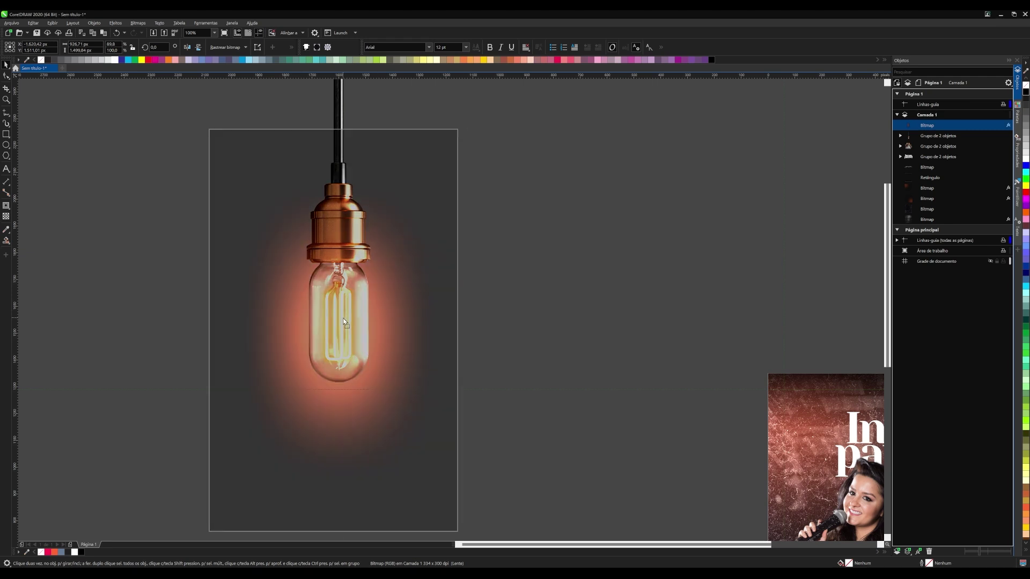
{"action": "scroll", "coordinate": [337, 281], "scroll_direction": "down", "scroll_amount": 2}
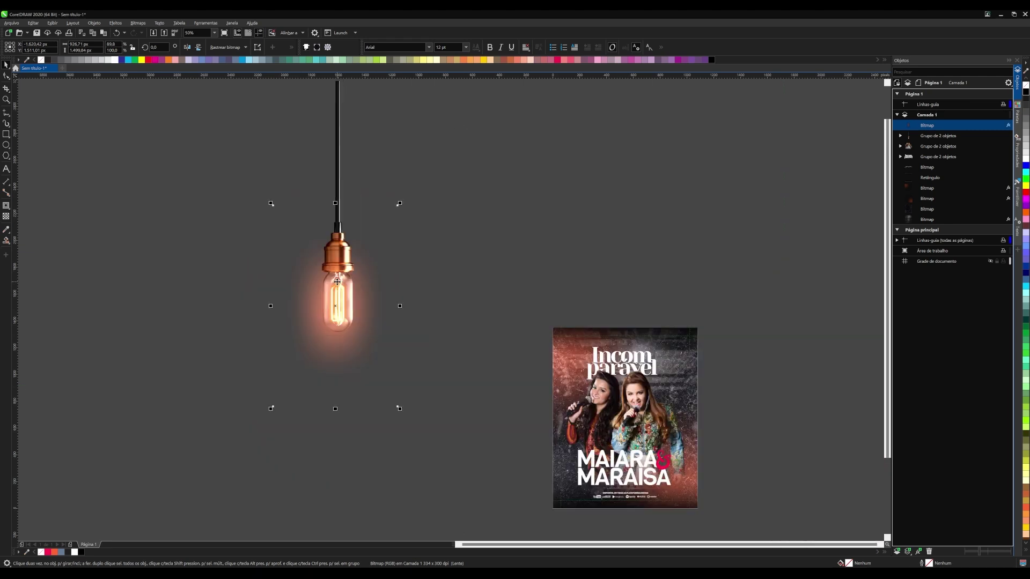
{"action": "left_click", "coordinate": [452, 261]}
{"action": "left_click", "coordinate": [336, 304]}
{"action": "left_click_drag", "start_coordinate": [342, 288], "coordinate": [340, 288]}
{"action": "left_click_drag", "start_coordinate": [400, 305], "coordinate": [390, 305]}
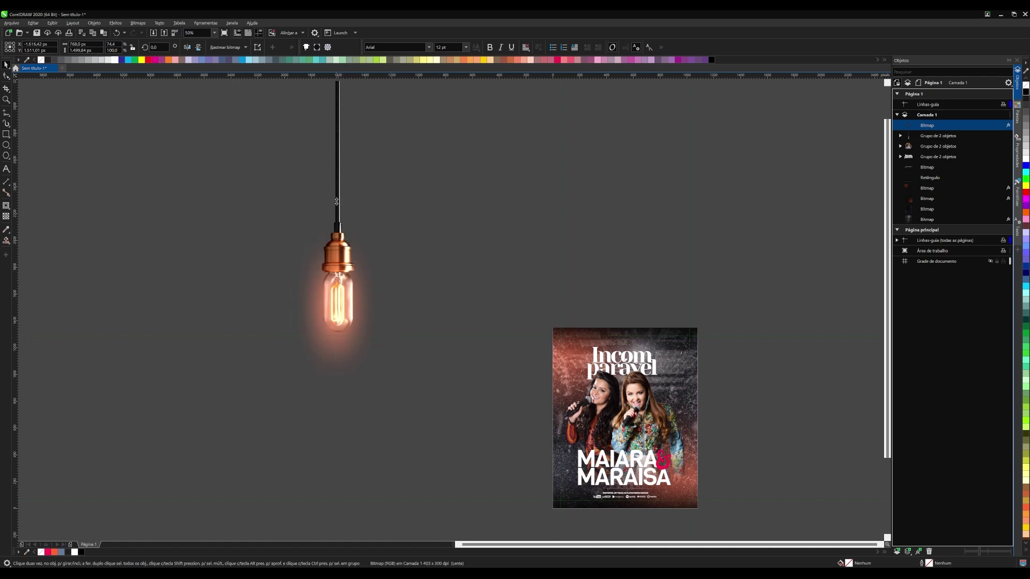
{"action": "left_click_drag", "start_coordinate": [335, 203], "coordinate": [335, 224]}
{"action": "left_click_drag", "start_coordinate": [390, 306], "coordinate": [375, 305]}
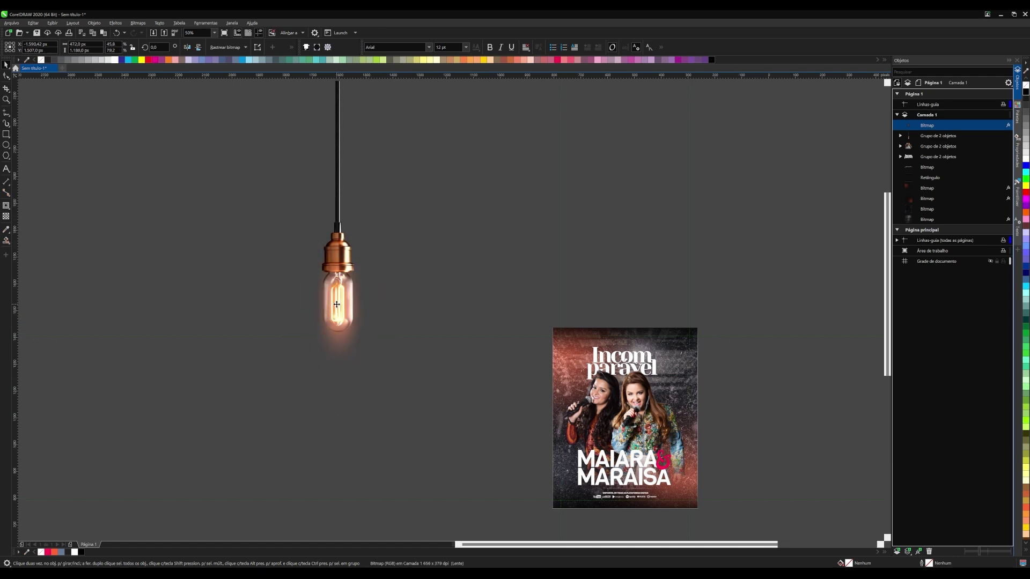
{"action": "scroll", "coordinate": [341, 305], "scroll_direction": "up", "scroll_amount": 2}
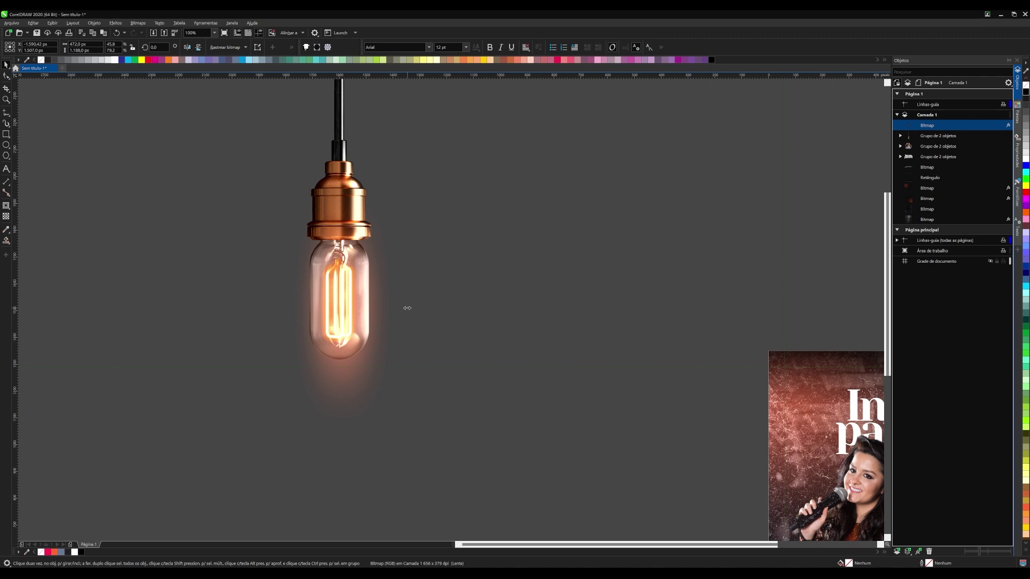
{"action": "left_click_drag", "start_coordinate": [407, 308], "coordinate": [443, 308]}
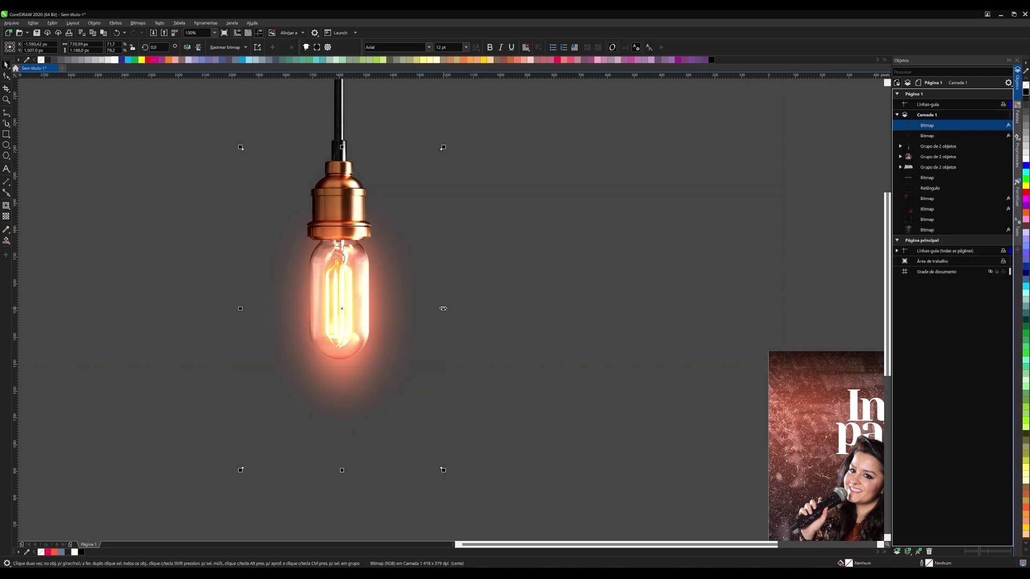
{"action": "left_click_drag", "start_coordinate": [343, 305], "coordinate": [338, 302]}
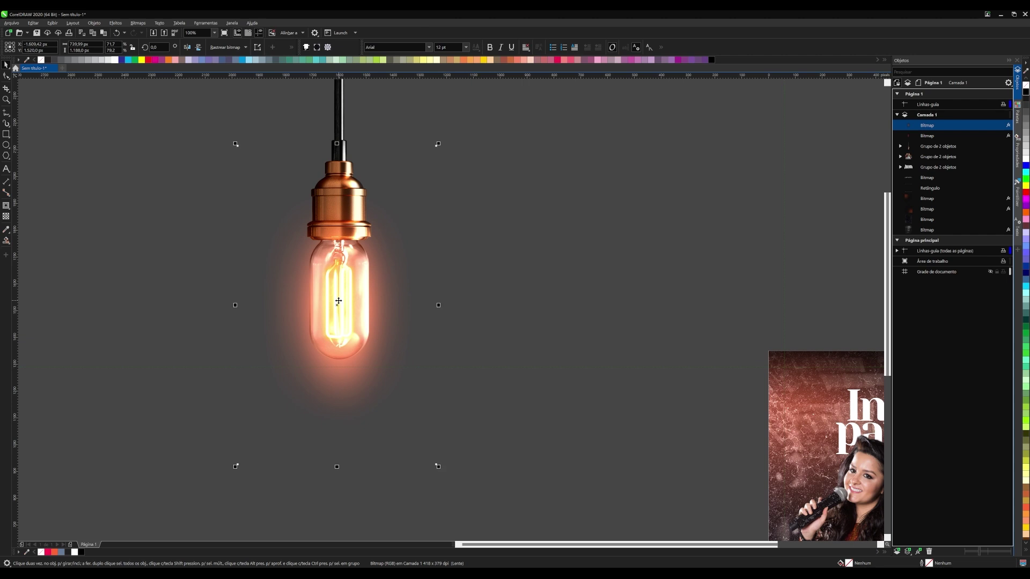
{"action": "scroll", "coordinate": [387, 347], "scroll_direction": "down", "scroll_amount": 2}
{"action": "left_click", "coordinate": [252, 289]}
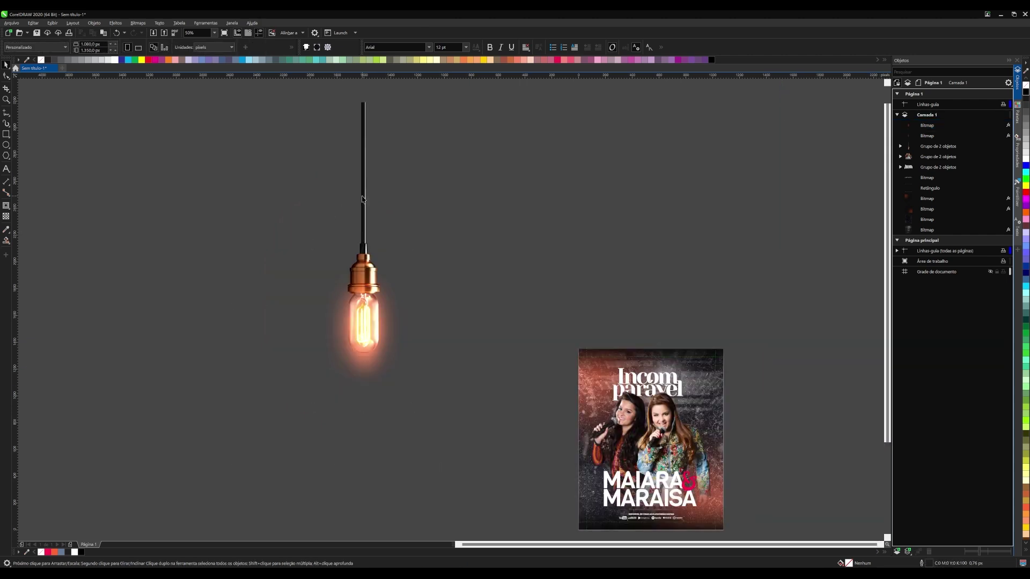
{"action": "left_click", "coordinate": [363, 199]}
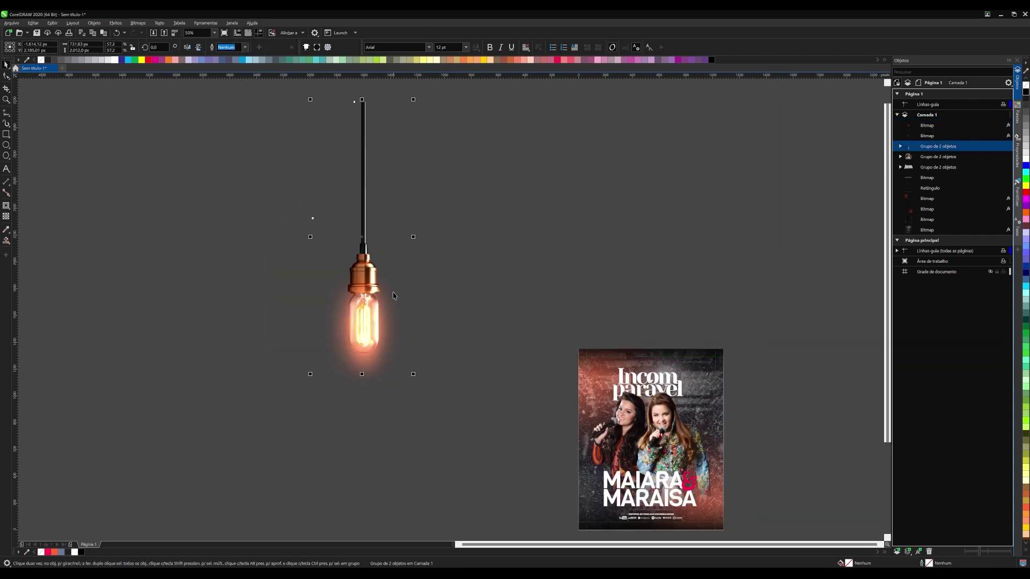
{"action": "left_click", "coordinate": [467, 311]}
{"action": "left_click", "coordinate": [390, 343]}
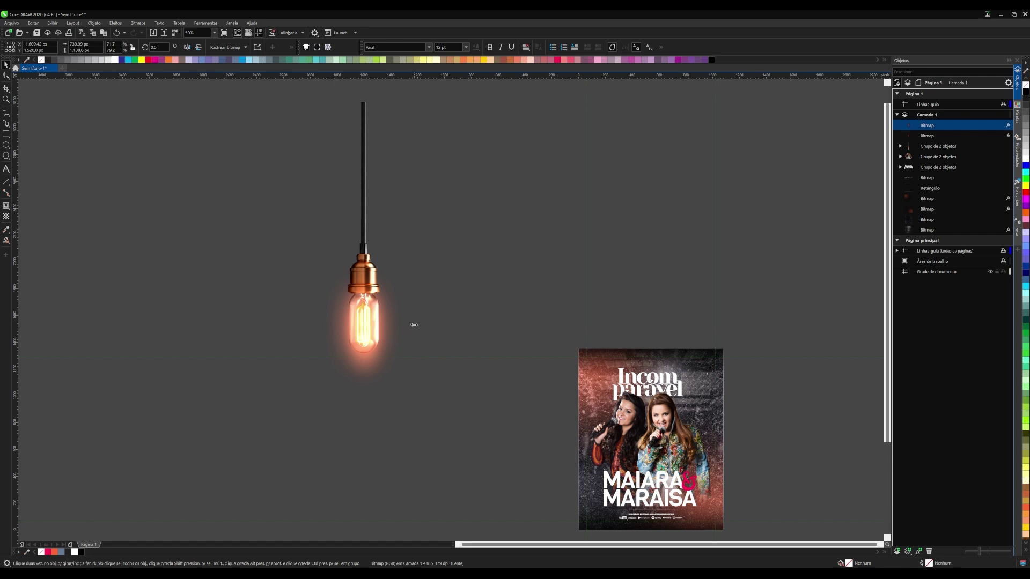
{"action": "left_click", "coordinate": [340, 155]}
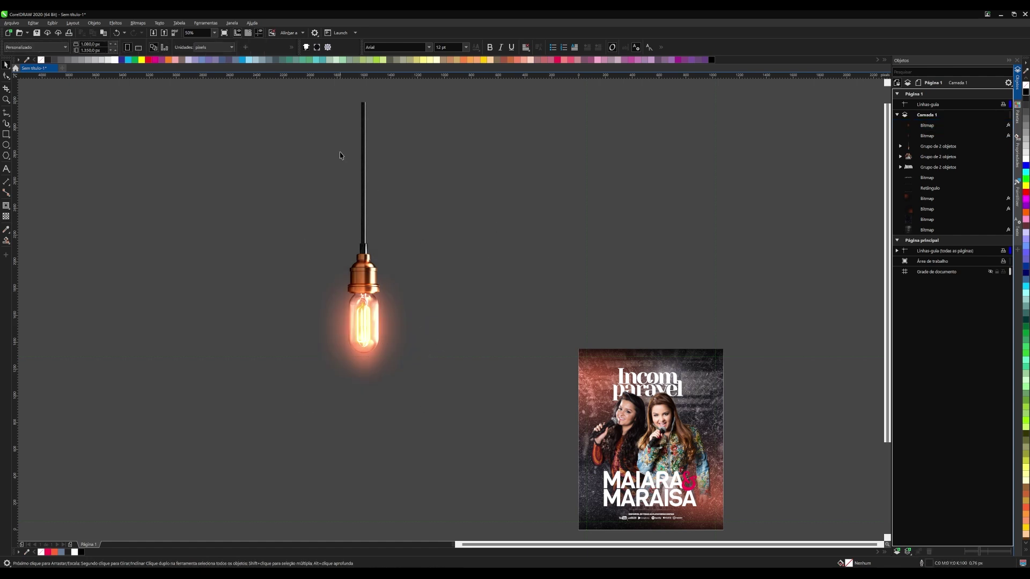
{"action": "left_click", "coordinate": [366, 141]}
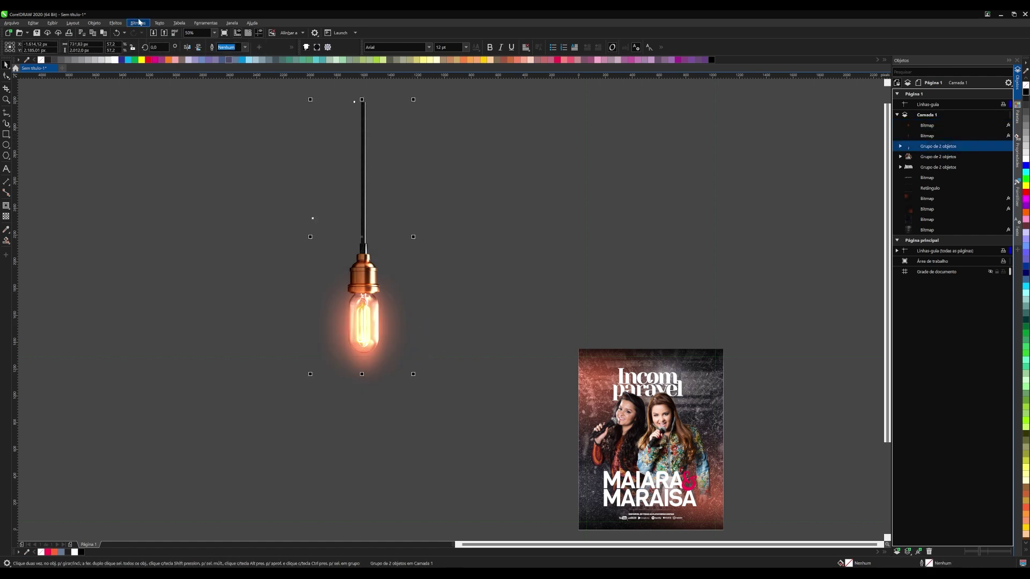
- Blur the lamp cord with a 7.2 px Gaussian blur
{"action": "left_click", "coordinate": [115, 22]}
{"action": "mouse_move", "coordinate": [126, 67]}
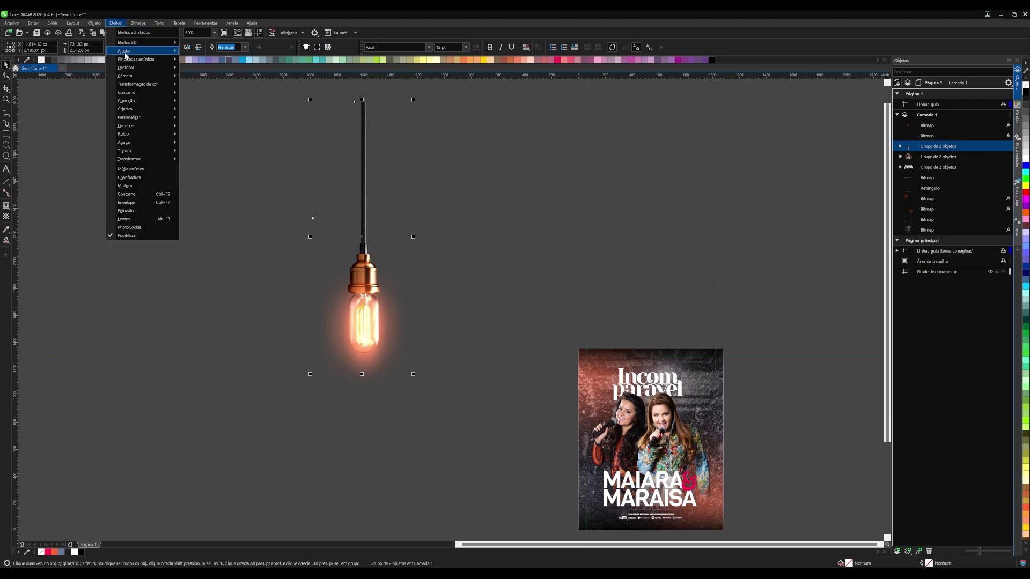
{"action": "left_click", "coordinate": [213, 85]}
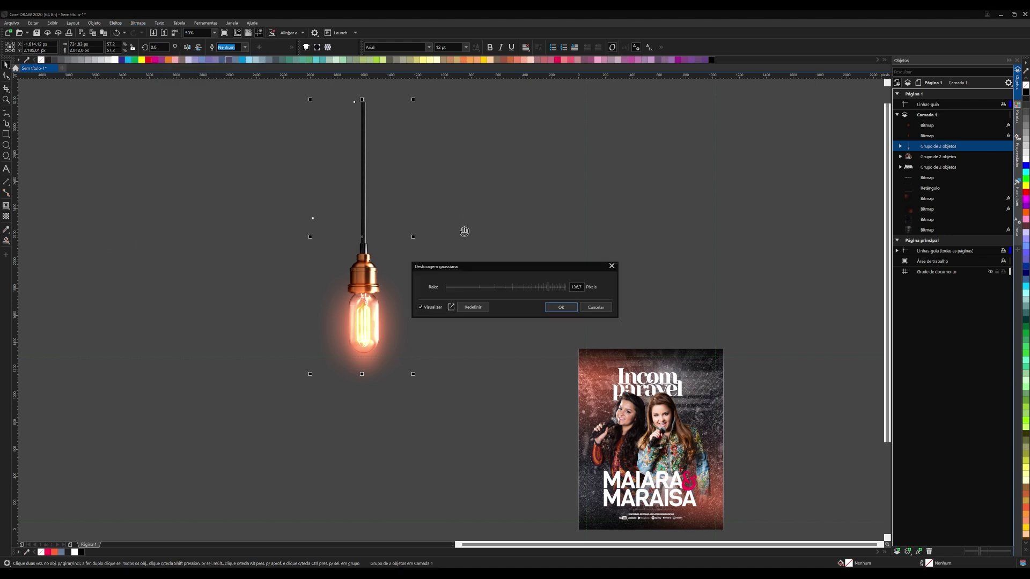
{"action": "left_click", "coordinate": [486, 287]}
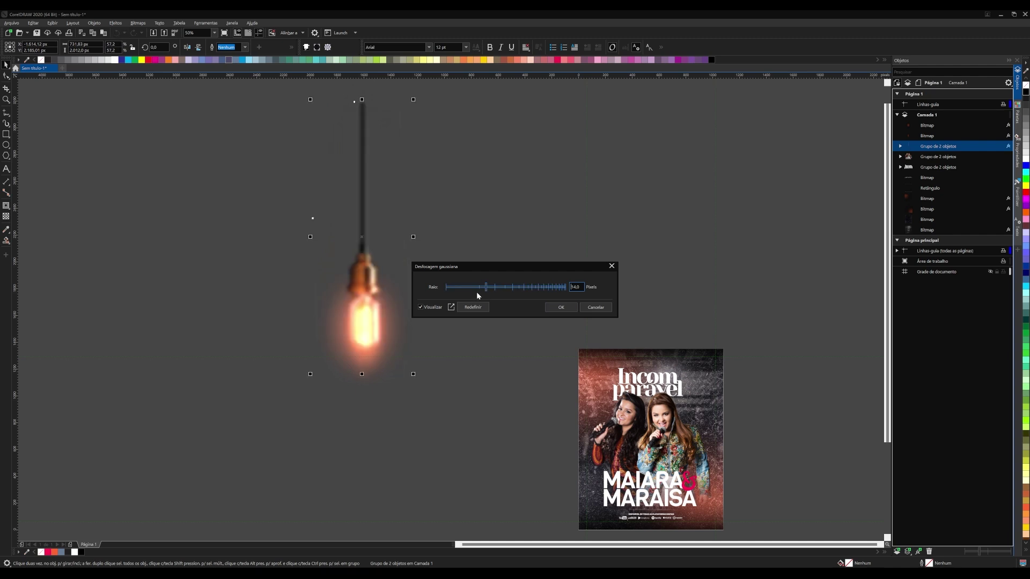
{"action": "left_click", "coordinate": [473, 288]}
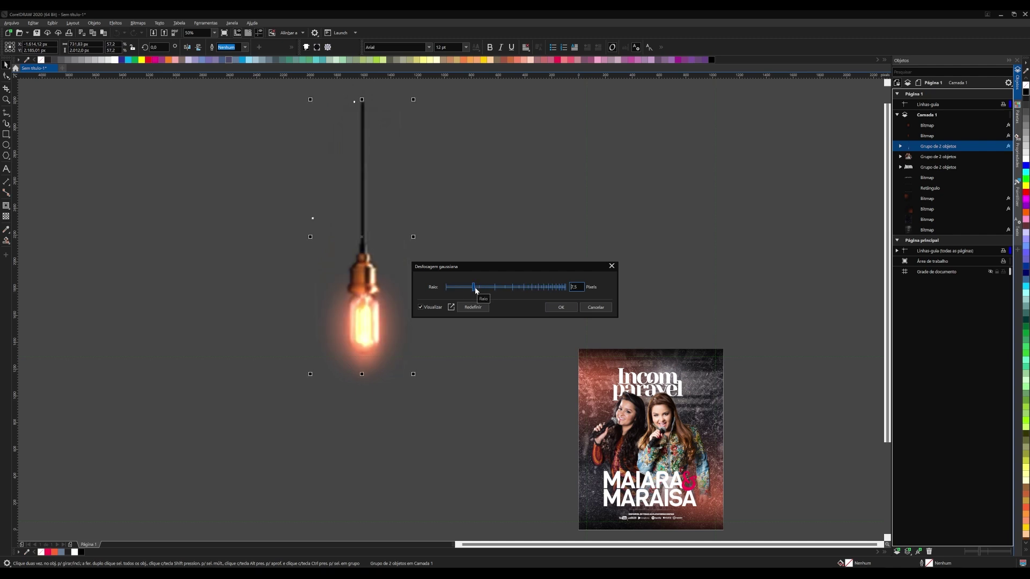
{"action": "left_click", "coordinate": [472, 287]}
{"action": "left_click", "coordinate": [560, 306]}
- Group the cord and bulb pieces together
{"action": "scroll", "coordinate": [317, 314], "scroll_direction": "down", "scroll_amount": 2}
{"action": "left_click_drag", "start_coordinate": [261, 169], "coordinate": [397, 390]}
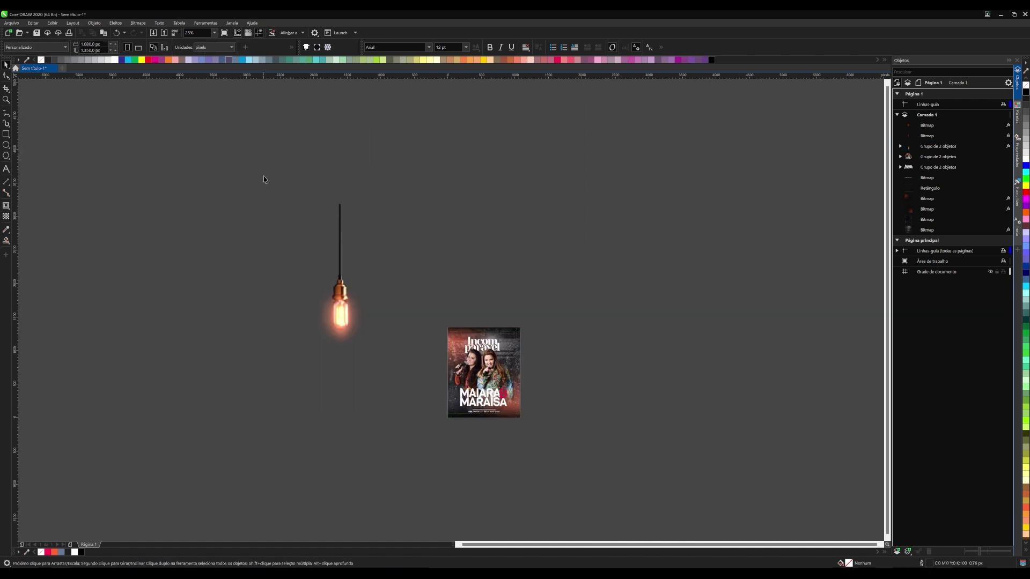
{"action": "key", "text": "ctrl+g"}
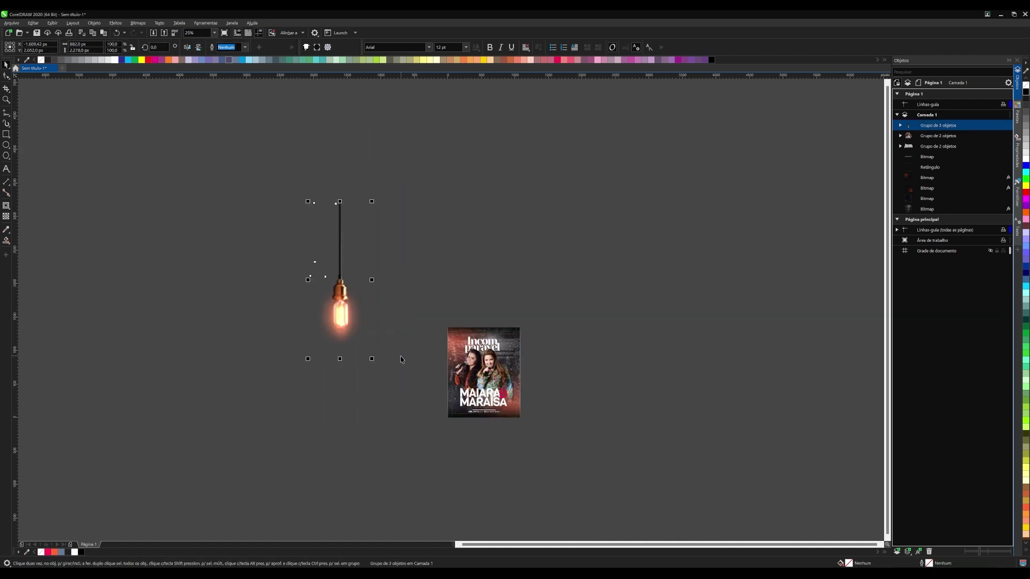
- Centre the lamp group, then place lamps on the poster's right and left sides
{"action": "key", "text": "p"}
{"action": "scroll", "coordinate": [496, 395], "scroll_direction": "up", "scroll_amount": 2}
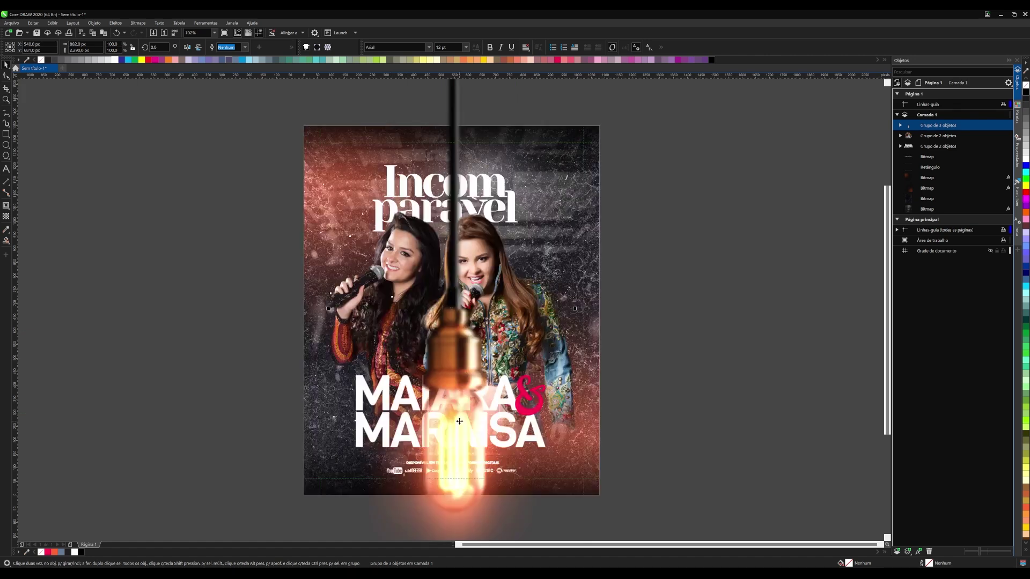
{"action": "scroll", "coordinate": [451, 326], "scroll_direction": "down", "scroll_amount": 1}
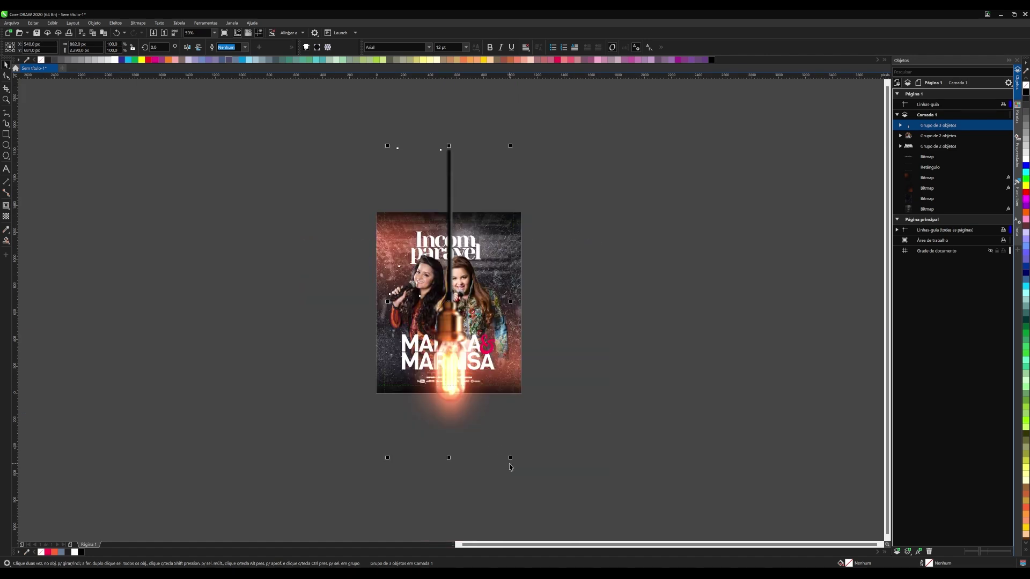
{"action": "left_click_drag", "start_coordinate": [509, 456], "coordinate": [492, 275]}
{"action": "scroll", "coordinate": [497, 277], "scroll_direction": "up", "scroll_amount": 1}
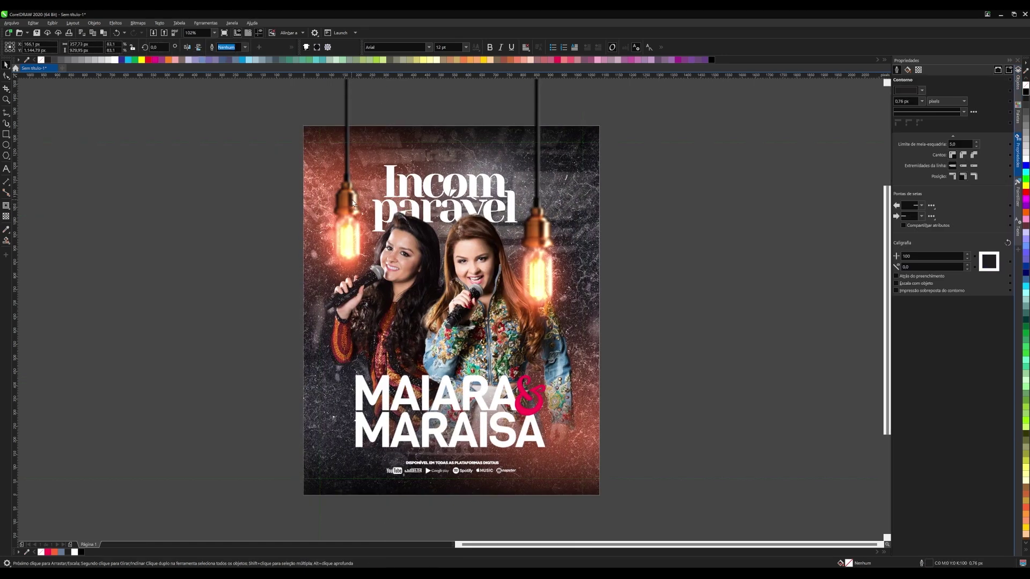
{"action": "left_click_drag", "start_coordinate": [352, 204], "coordinate": [355, 199]}
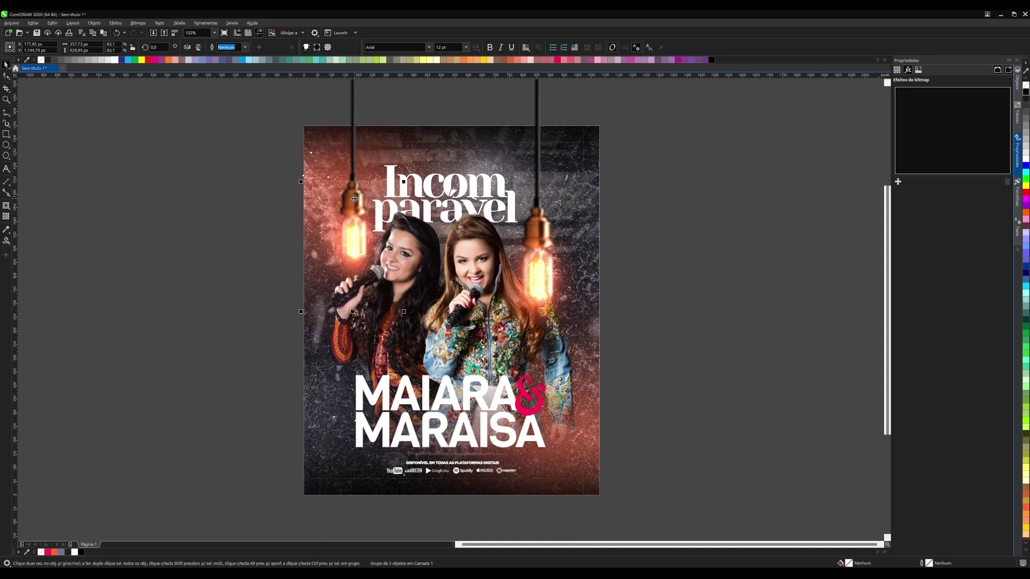
{"action": "left_click", "coordinate": [673, 229]}
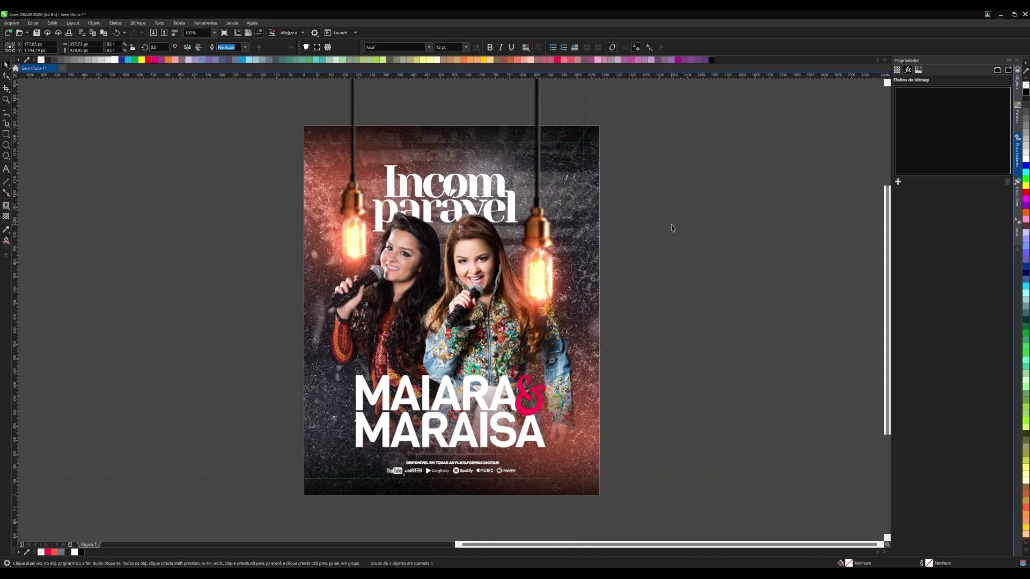
{"action": "left_click", "coordinate": [6, 145]}
- Draw an orange circle with no outline left of the poster
{"action": "left_click_drag", "start_coordinate": [135, 250], "coordinate": [229, 344]}
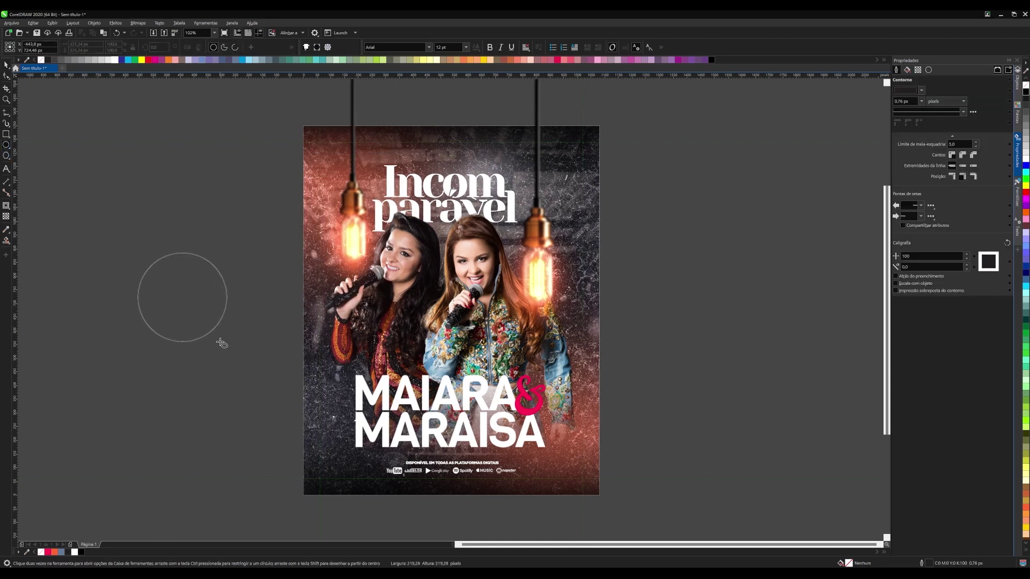
{"action": "left_click", "coordinate": [54, 552]}
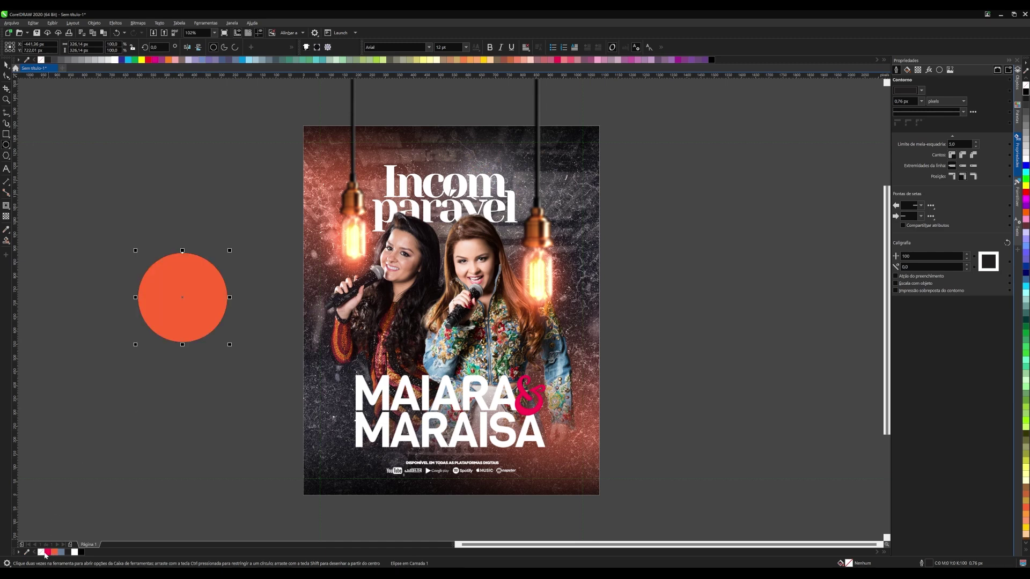
{"action": "right_click", "coordinate": [40, 552]}
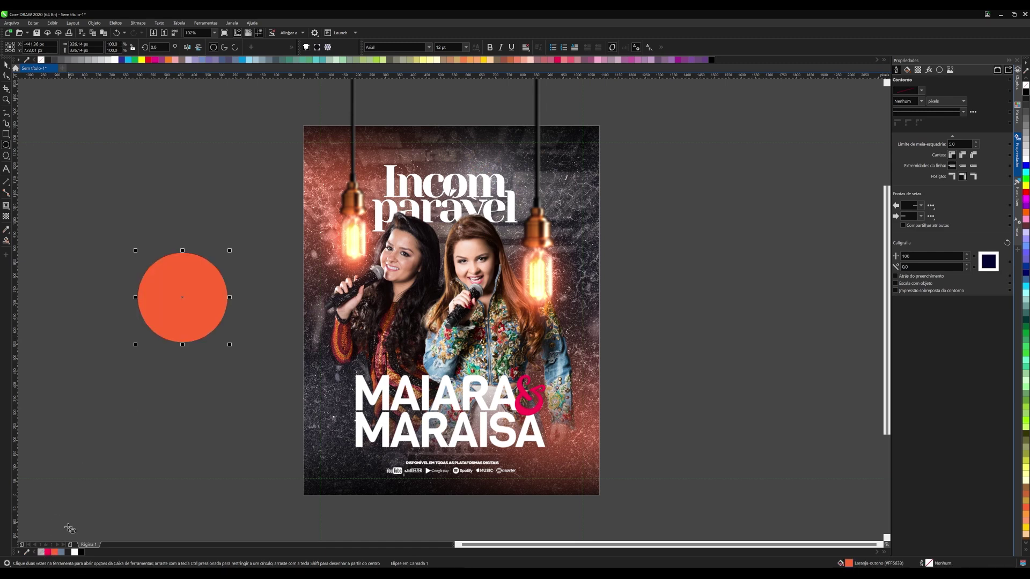
- Apply a 181 px Gaussian blur to the orange circle
{"action": "left_click", "coordinate": [120, 22]}
{"action": "left_click", "coordinate": [116, 24]}
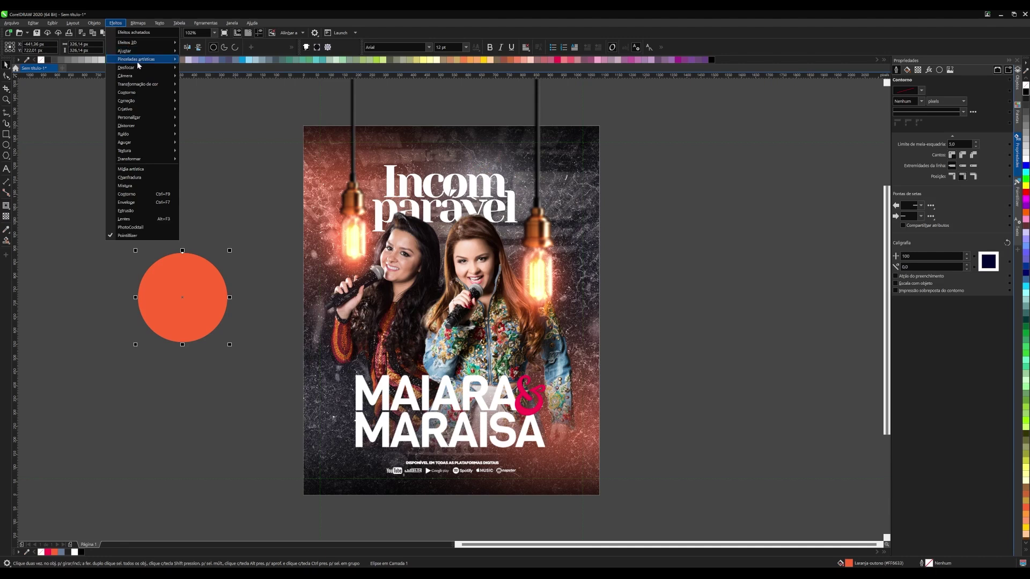
{"action": "left_click", "coordinate": [215, 91]}
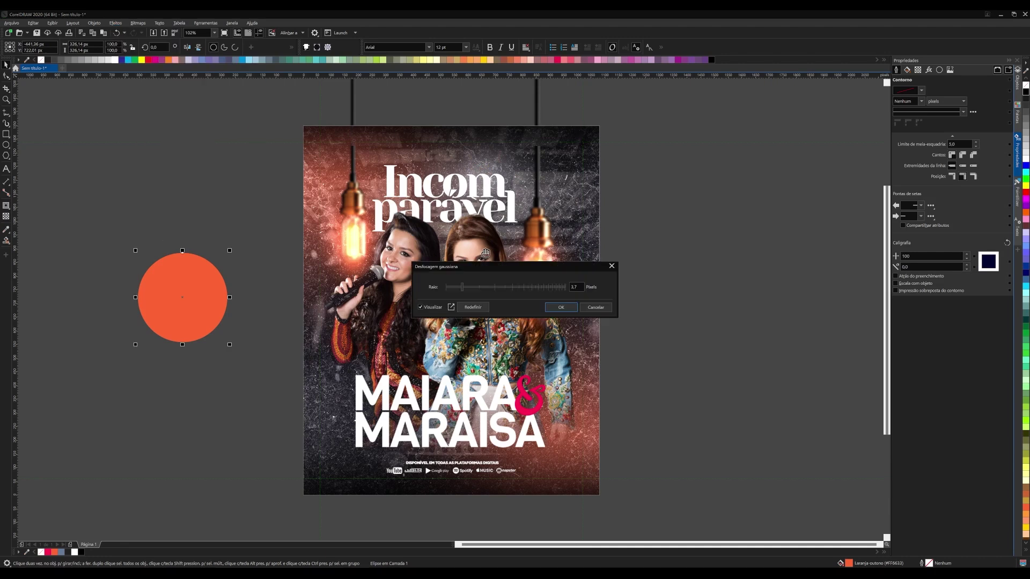
{"action": "left_click_drag", "start_coordinate": [462, 287], "coordinate": [557, 288]}
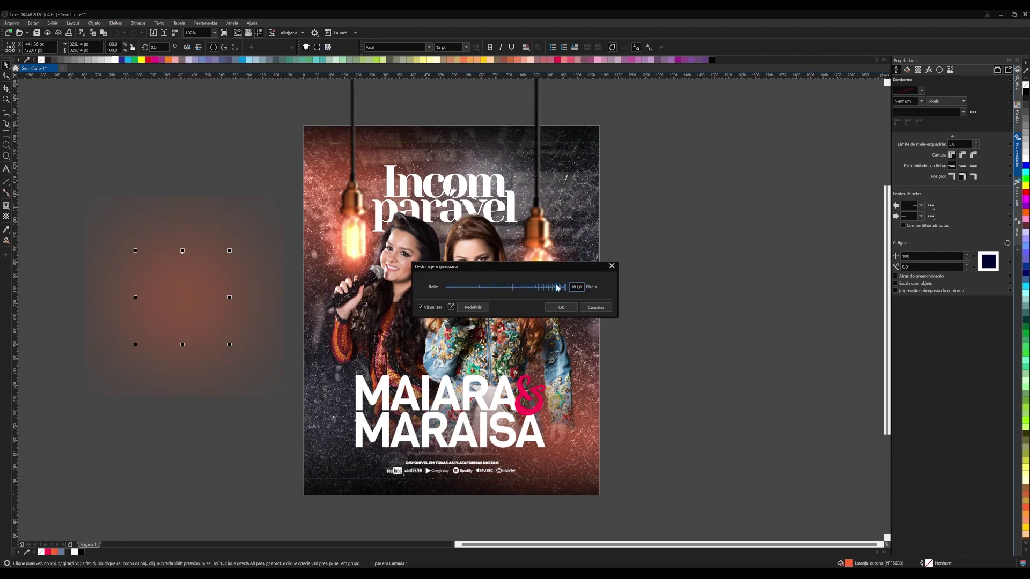
{"action": "left_click", "coordinate": [561, 306]}
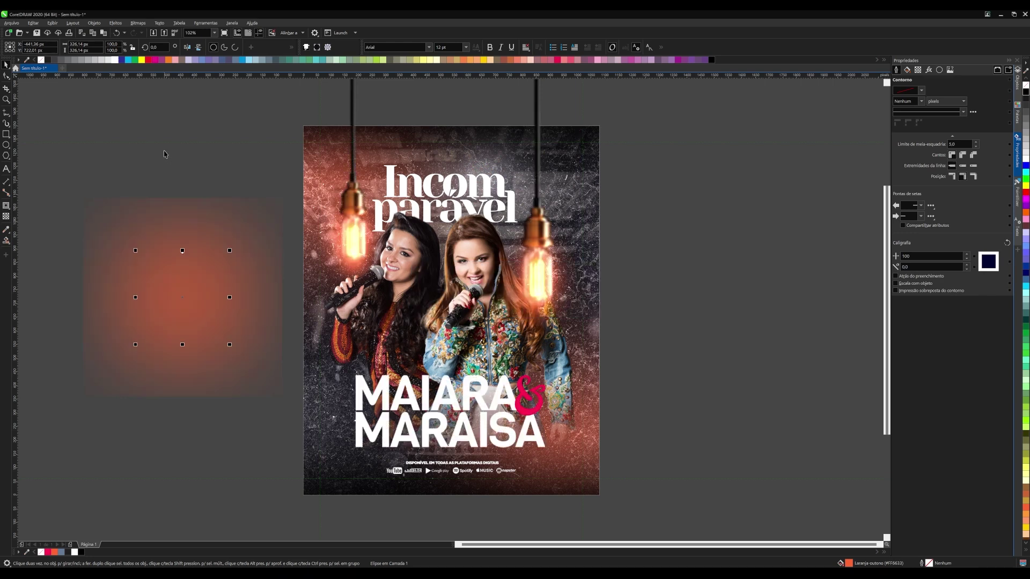
- Convert the glow to a bitmap, move it onto the poster beneath the lamps, and enlarge it
{"action": "left_click", "coordinate": [138, 23]}
{"action": "left_click", "coordinate": [143, 32]}
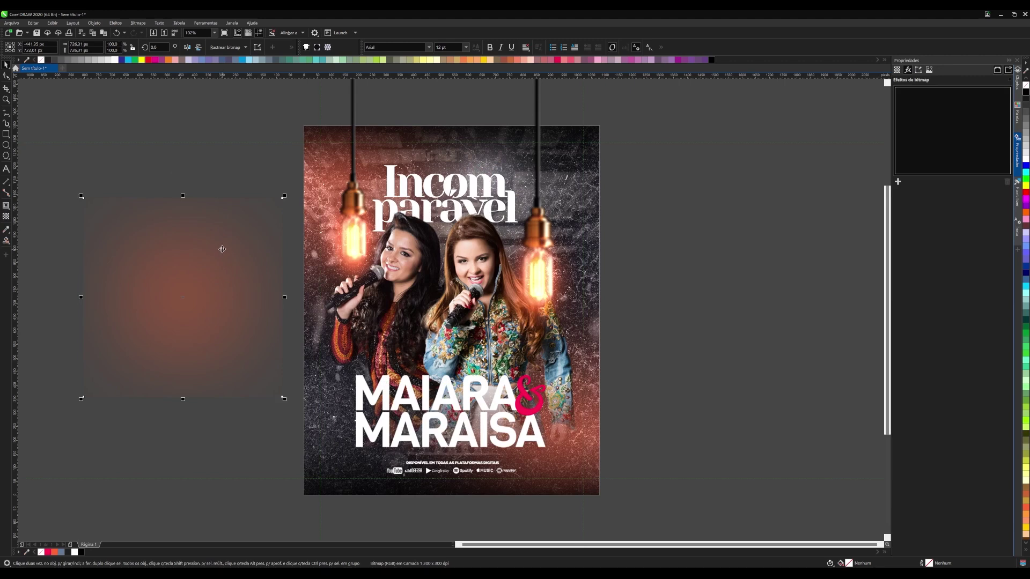
{"action": "left_click_drag", "start_coordinate": [221, 240], "coordinate": [489, 253]}
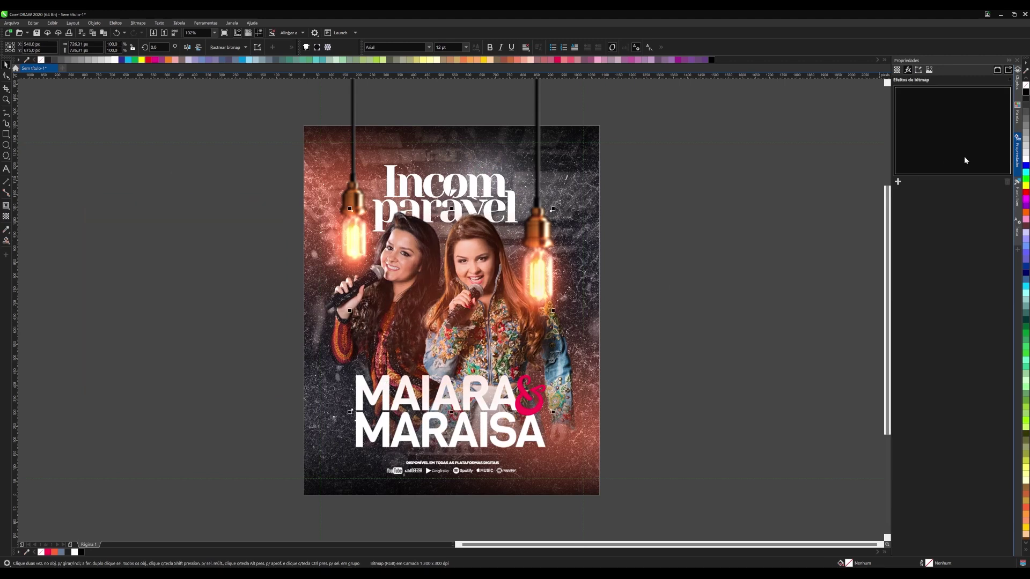
{"action": "left_click", "coordinate": [1017, 82]}
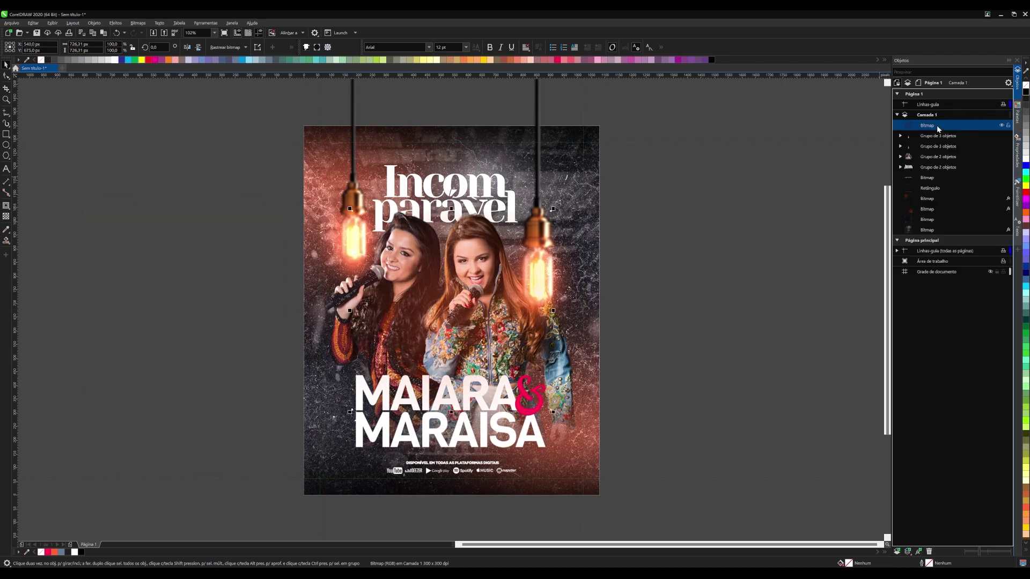
{"action": "left_click_drag", "start_coordinate": [938, 128], "coordinate": [929, 161]}
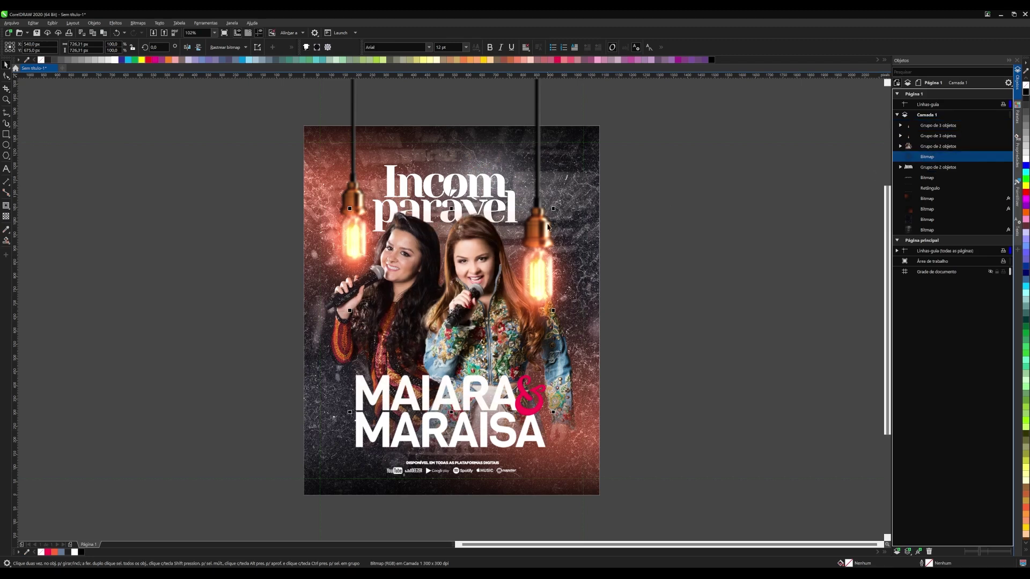
{"action": "left_click_drag", "start_coordinate": [553, 208], "coordinate": [580, 181]}
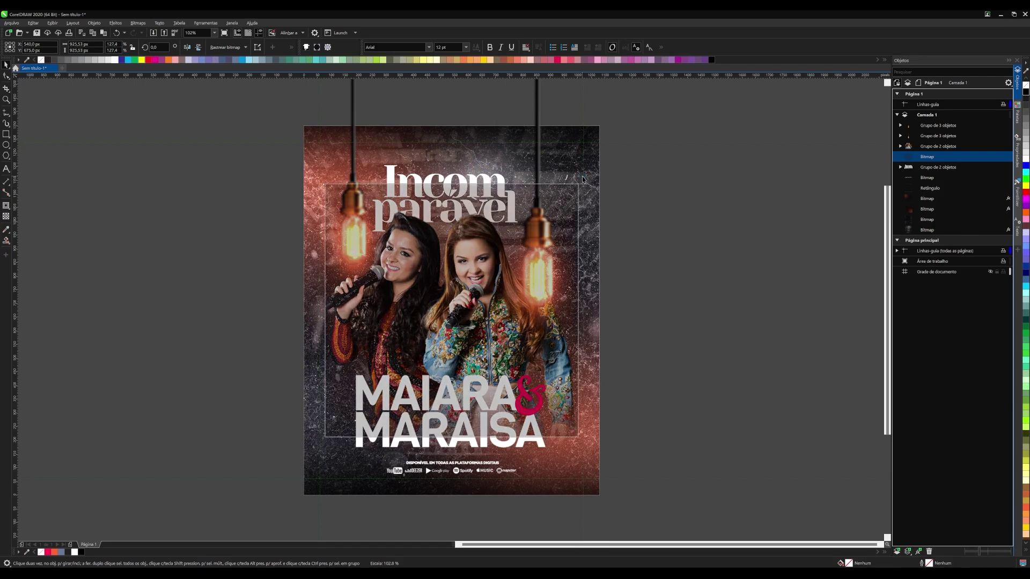
- Apply a Gaussian blur of about 62.8 px to the glow bitmap
{"action": "left_click", "coordinate": [115, 23]}
{"action": "mouse_move", "coordinate": [126, 67]}
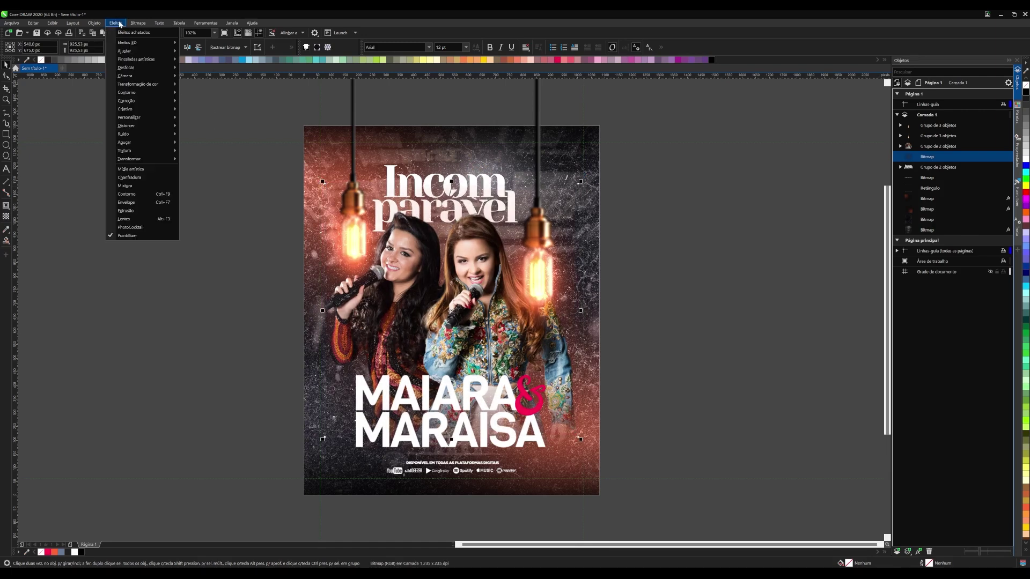
{"action": "left_click", "coordinate": [213, 85]}
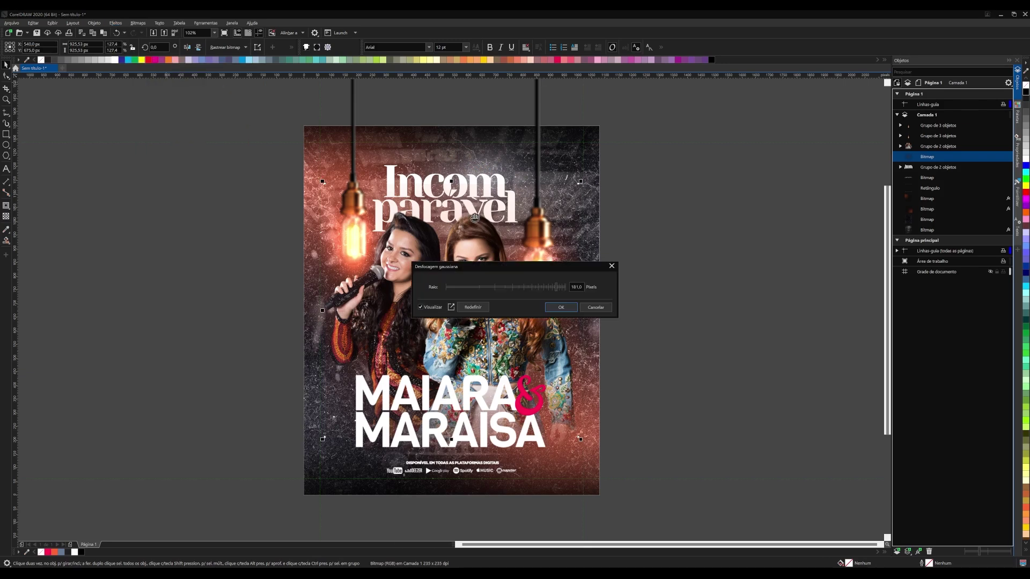
{"action": "left_click", "coordinate": [524, 287]}
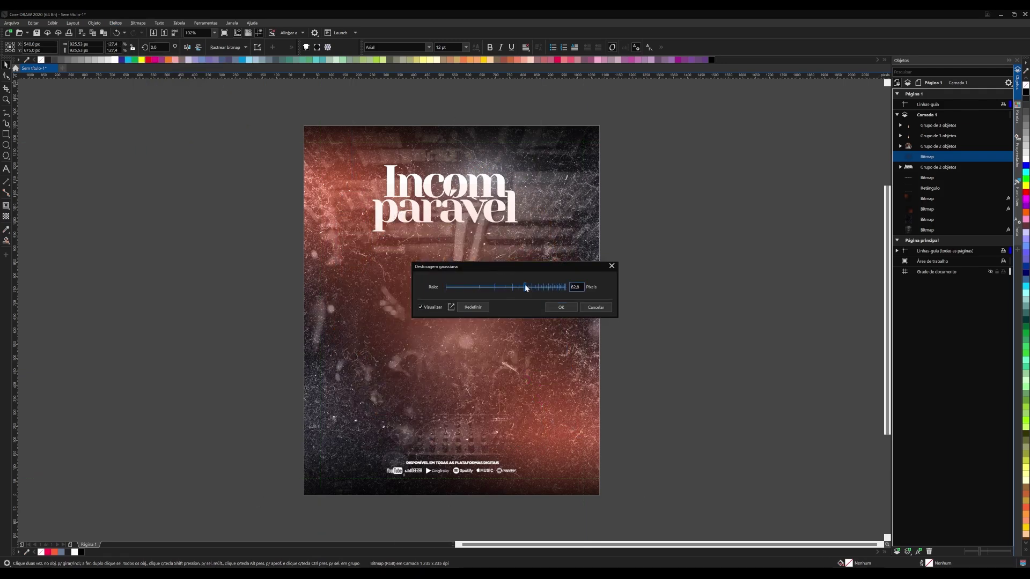
{"action": "left_click", "coordinate": [558, 306]}
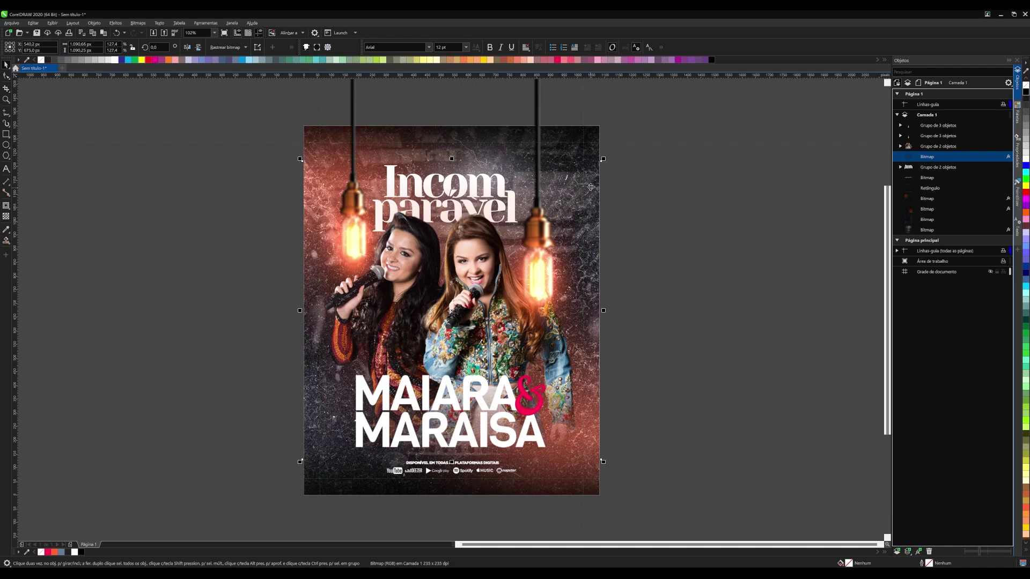
- Copy the blurred bitmap and paste extra copies stacked over it
{"action": "key", "text": "ctrl+c"}
{"action": "key", "text": "ctrl+v"}
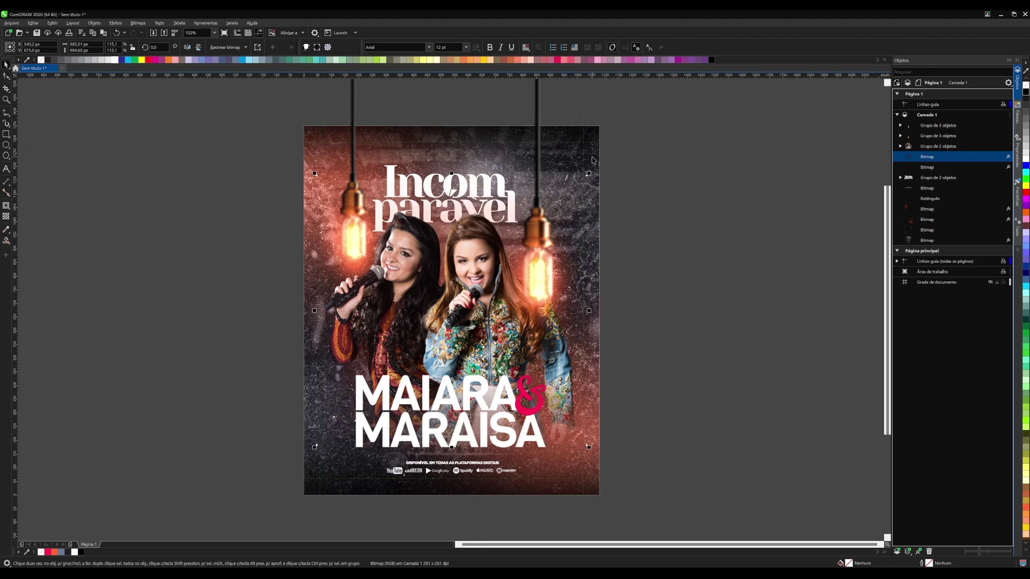
{"action": "key", "text": "ctrl+v"}
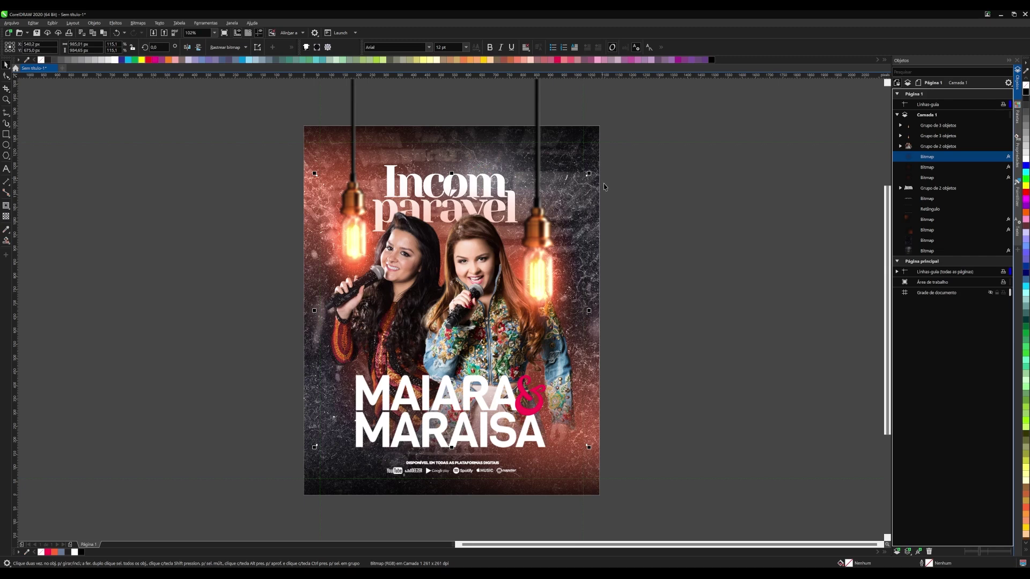
{"action": "left_click", "coordinate": [685, 253]}
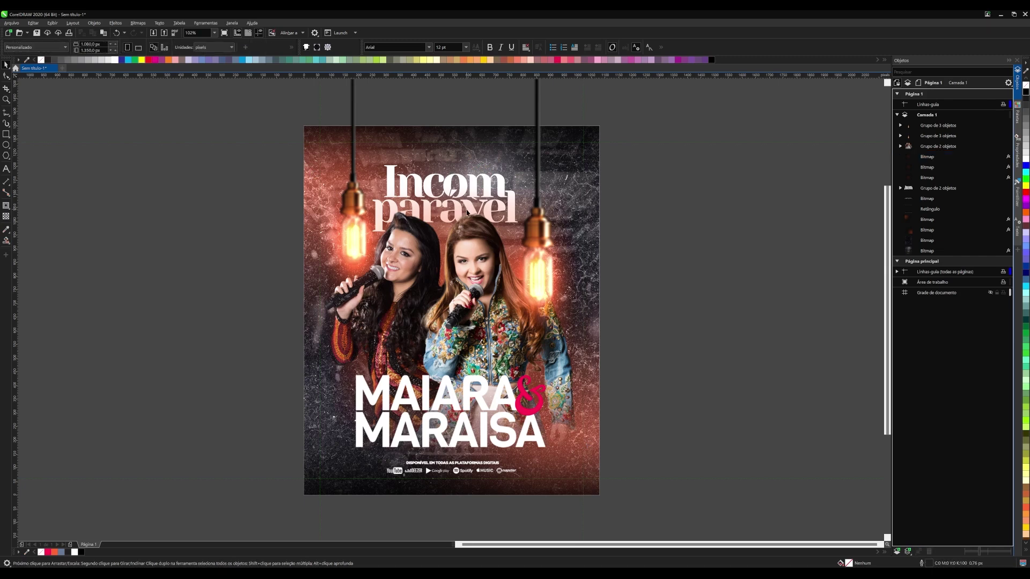
- Bring the Incomparável title group two steps forward
{"action": "scroll", "coordinate": [467, 212], "scroll_direction": "up", "scroll_amount": 2}
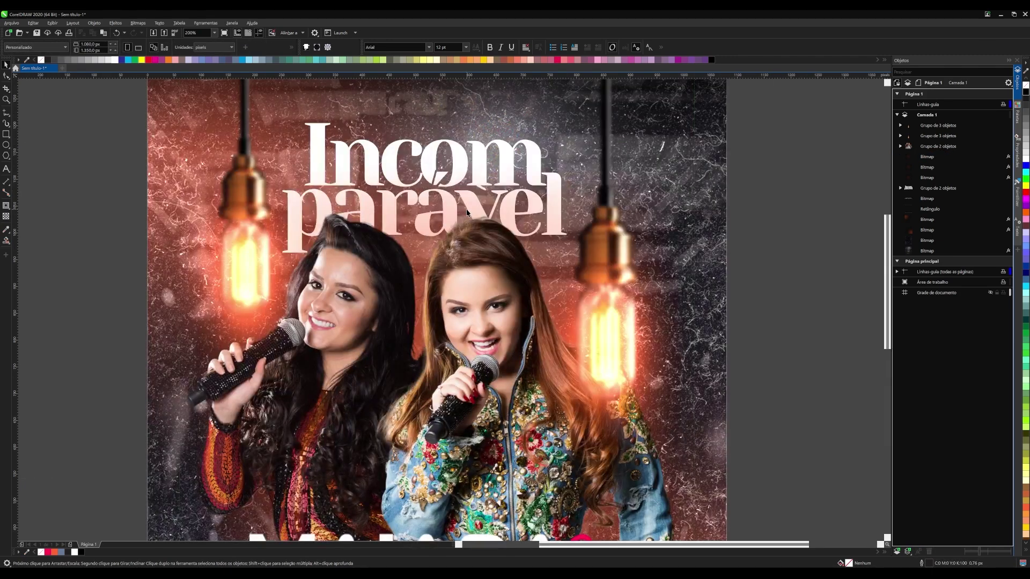
{"action": "scroll", "coordinate": [449, 227], "scroll_direction": "down", "scroll_amount": 2}
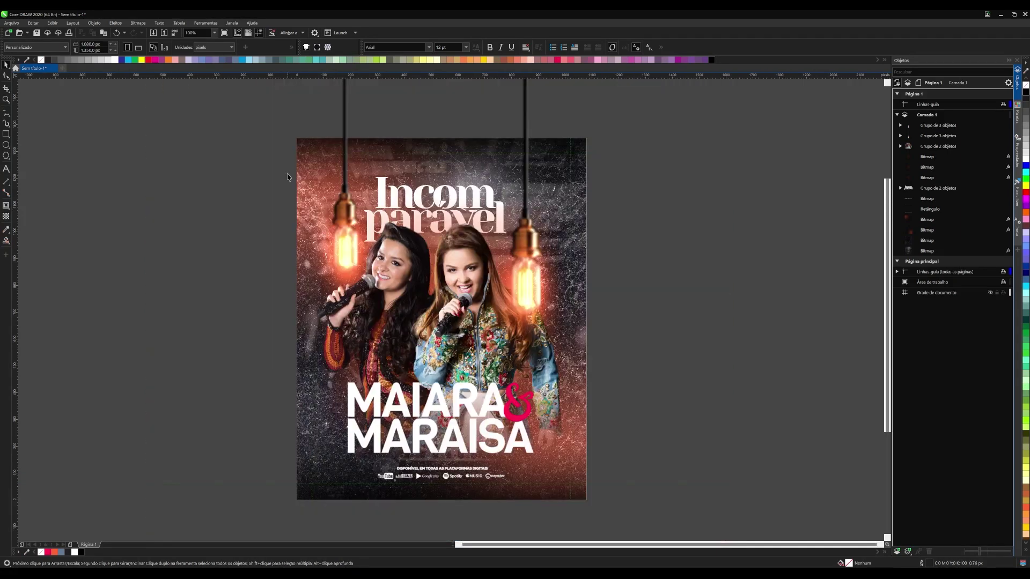
{"action": "left_click_drag", "start_coordinate": [258, 153], "coordinate": [555, 263]}
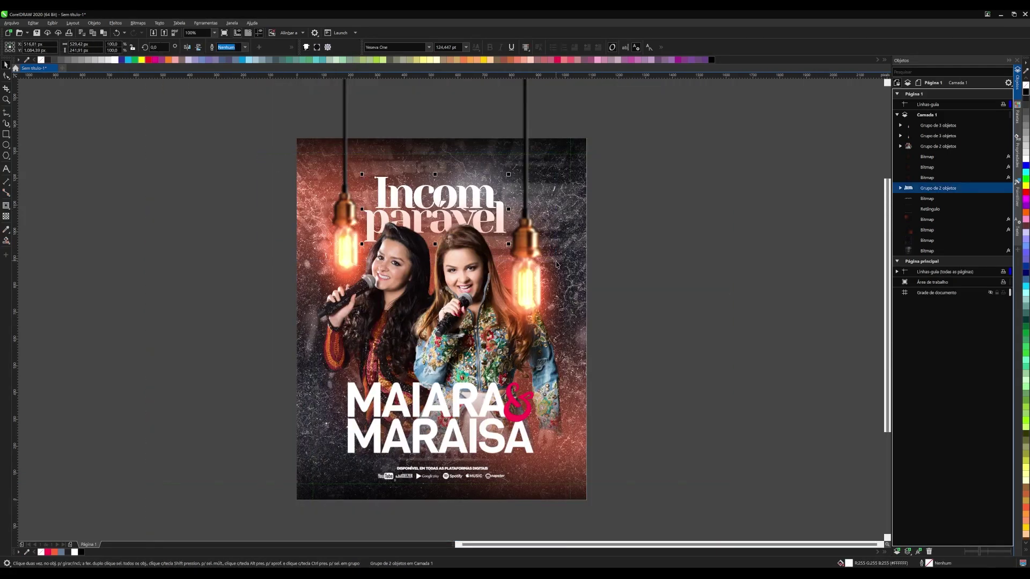
{"action": "key", "text": "ctrl+Page_Up"}
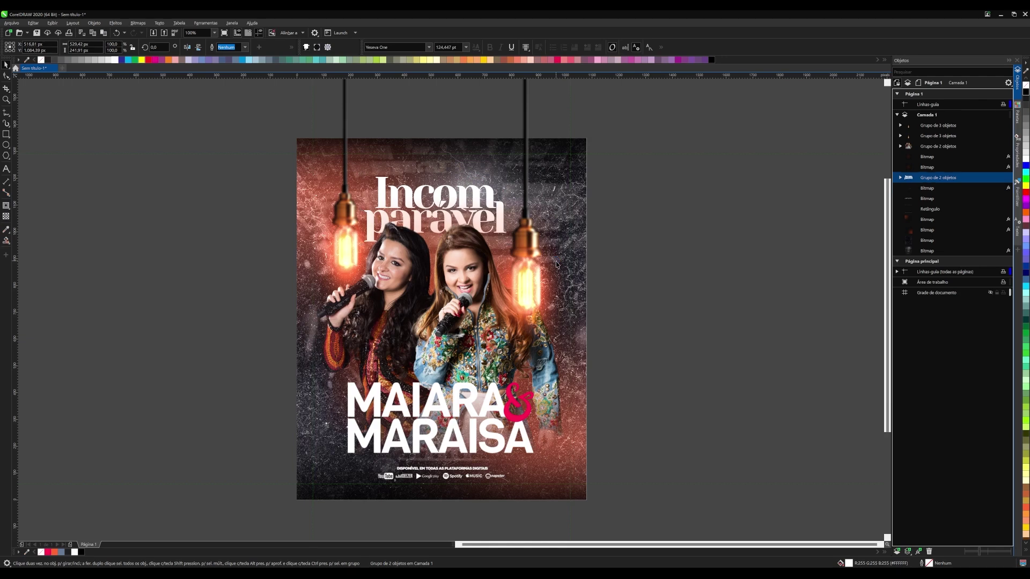
{"action": "key", "text": "ctrl+Page_Up"}
{"action": "key", "text": "ctrl+Page_Up"}
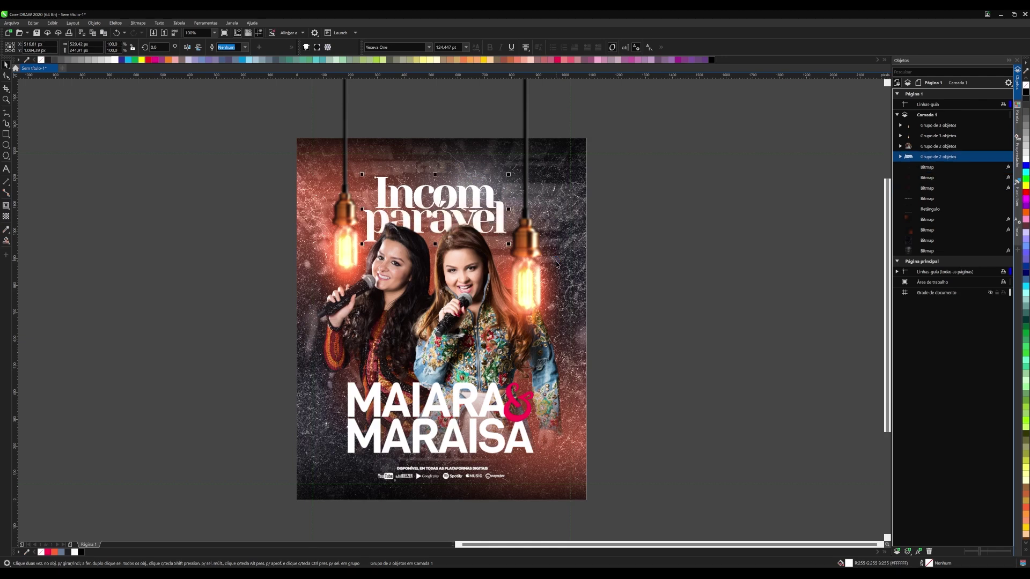
{"action": "left_click", "coordinate": [682, 281]}
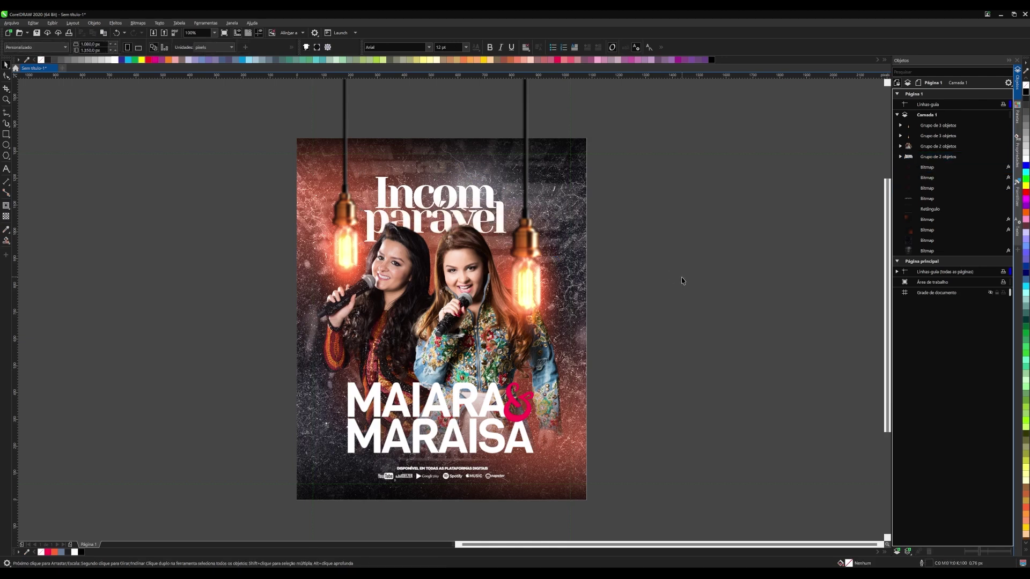
- Undo recent changes and group the left lamp's three parts together
{"action": "key", "text": "ctrl+z"}
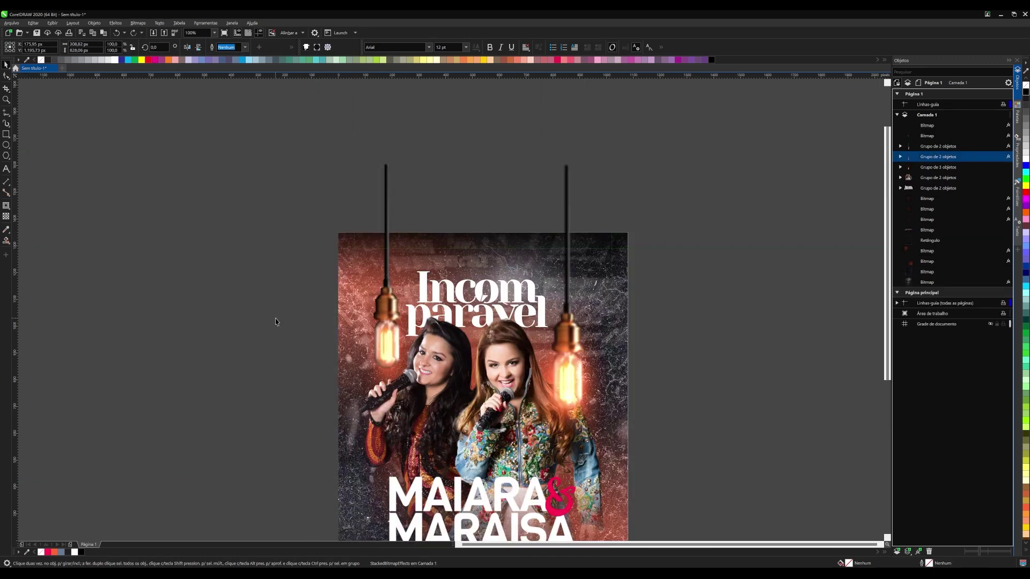
{"action": "left_click_drag", "start_coordinate": [387, 195], "coordinate": [279, 200]}
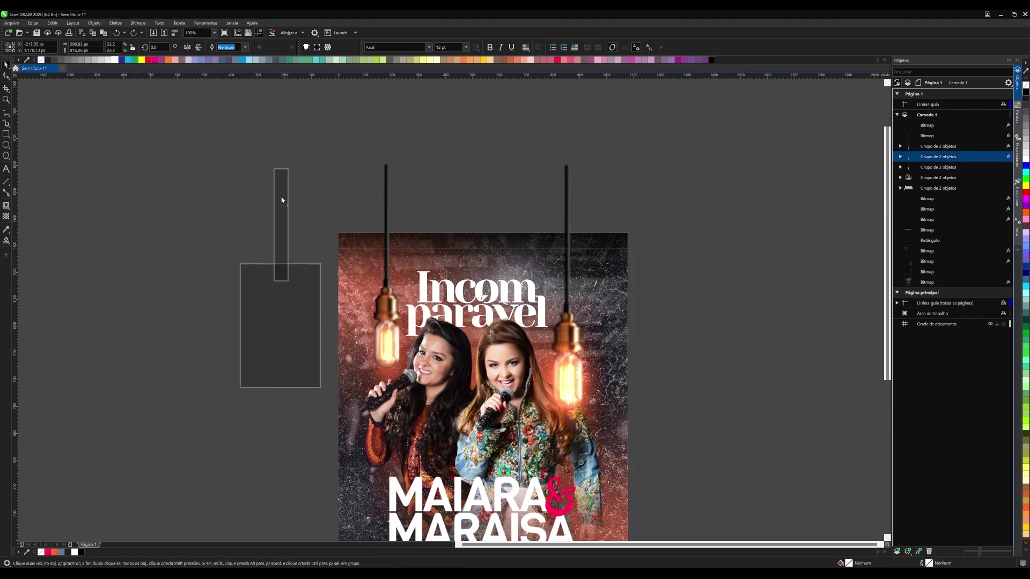
{"action": "key", "text": "ctrl+z"}
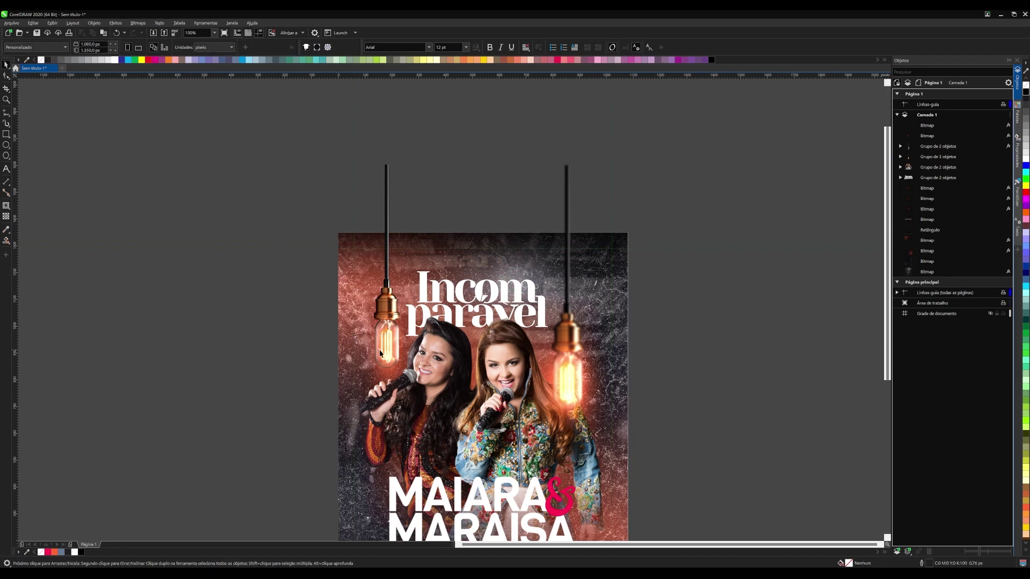
{"action": "left_click", "coordinate": [381, 354]}
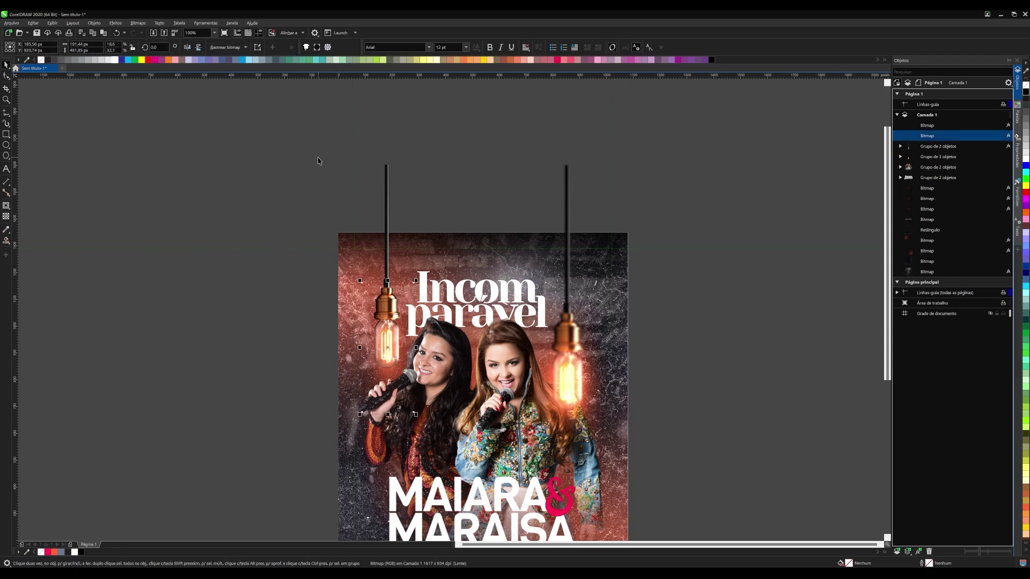
{"action": "left_click_drag", "start_coordinate": [317, 160], "coordinate": [445, 421]}
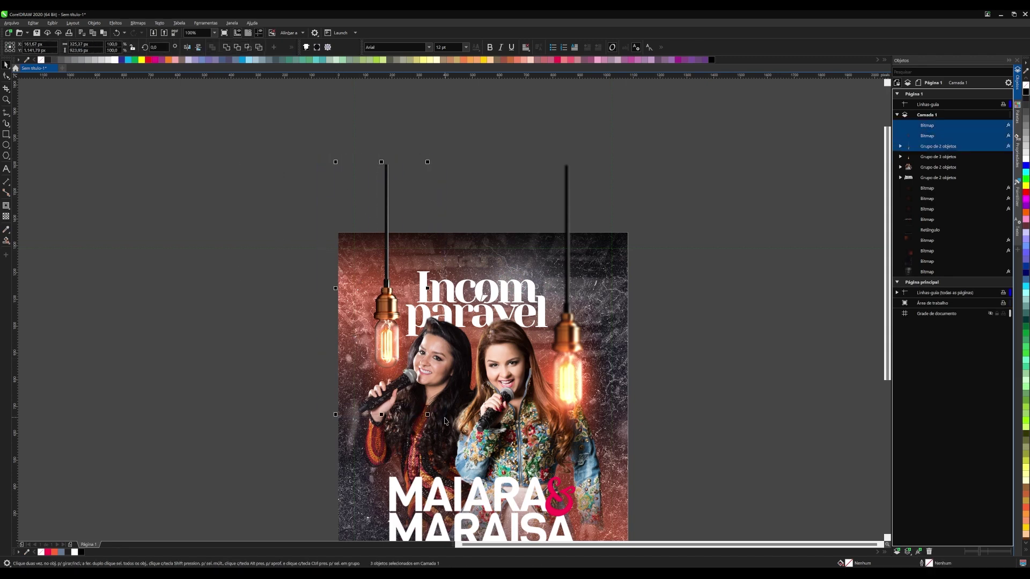
{"action": "key", "text": "ctrl+g"}
- Shrink the left lamp to about 81% and the right lamp to about 85%
{"action": "left_click_drag", "start_coordinate": [428, 414], "coordinate": [422, 413]}
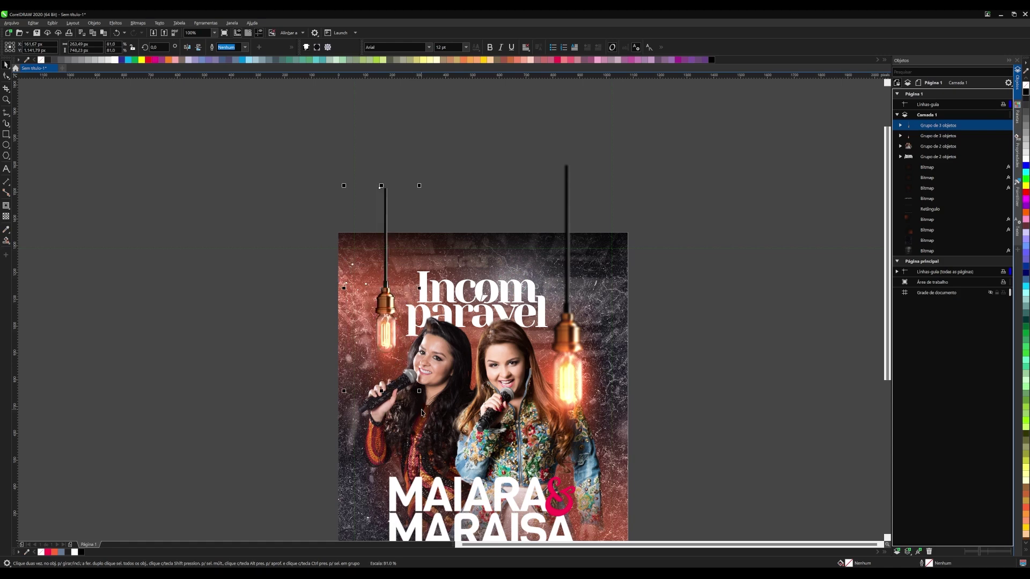
{"action": "left_click", "coordinate": [567, 354]}
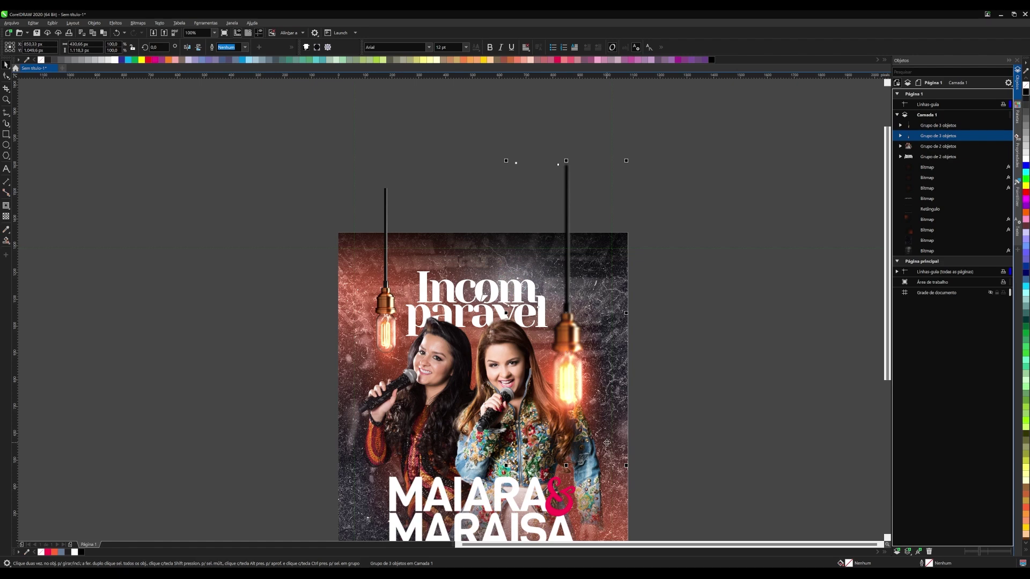
{"action": "left_click_drag", "start_coordinate": [625, 467], "coordinate": [616, 457]}
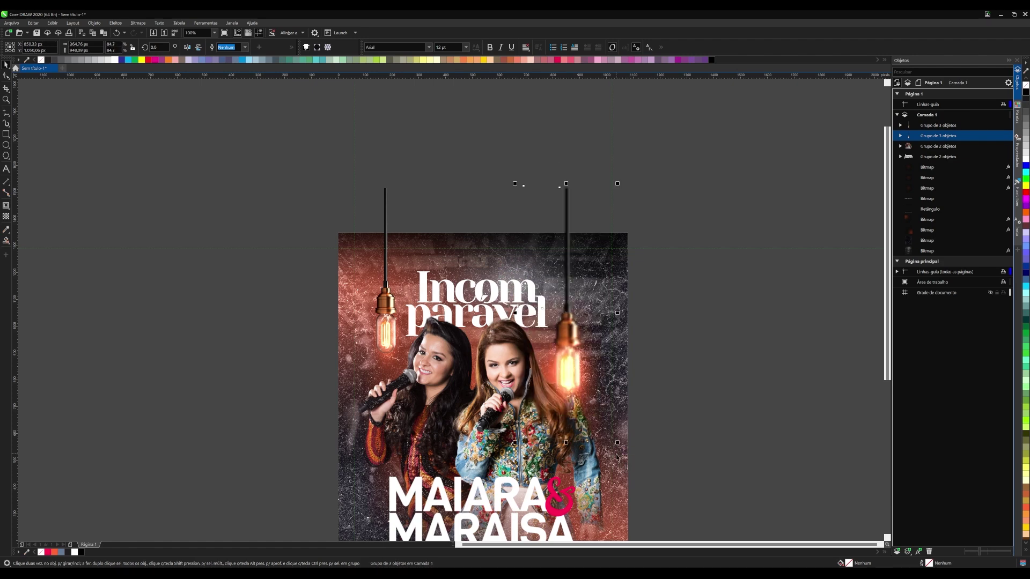
{"action": "left_click", "coordinate": [712, 363]}
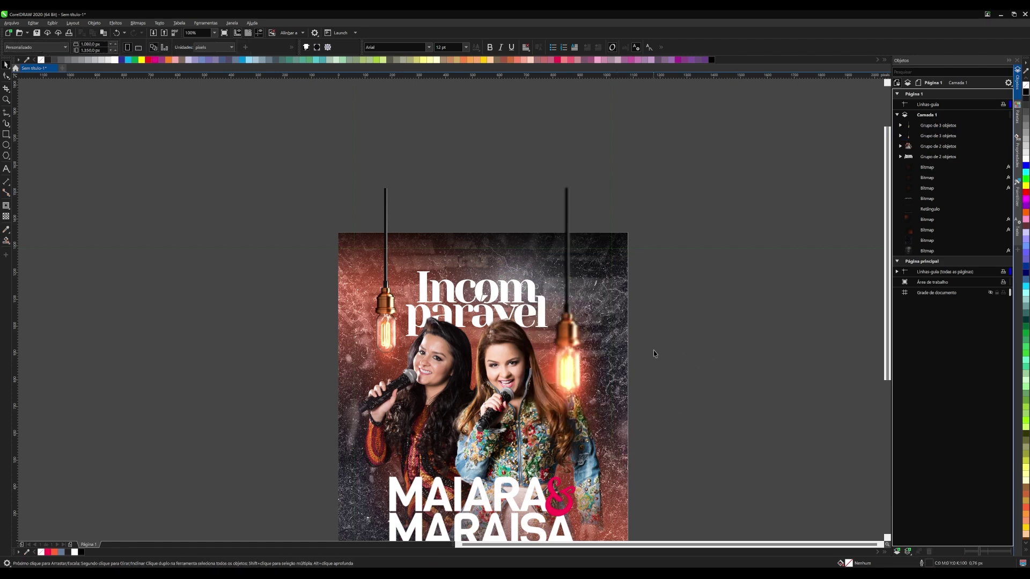
- Inspect the left lamp's cable curve and reselect the whole left lamp group
{"action": "left_click", "coordinate": [385, 202]}
{"action": "scroll", "coordinate": [385, 202], "scroll_direction": "up", "scroll_amount": 2}
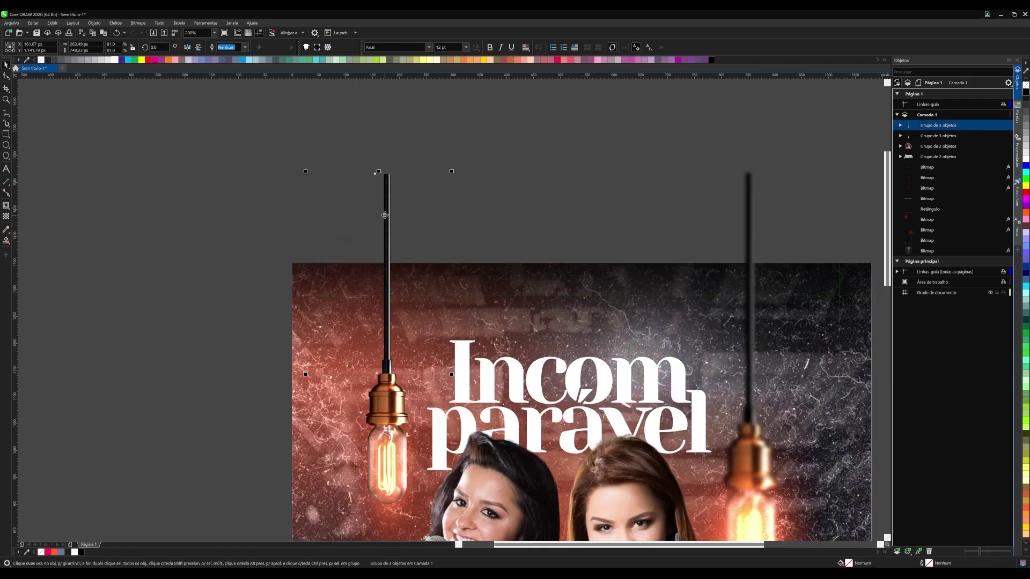
{"action": "double_click", "coordinate": [385, 213]}
{"action": "key", "text": "space"}
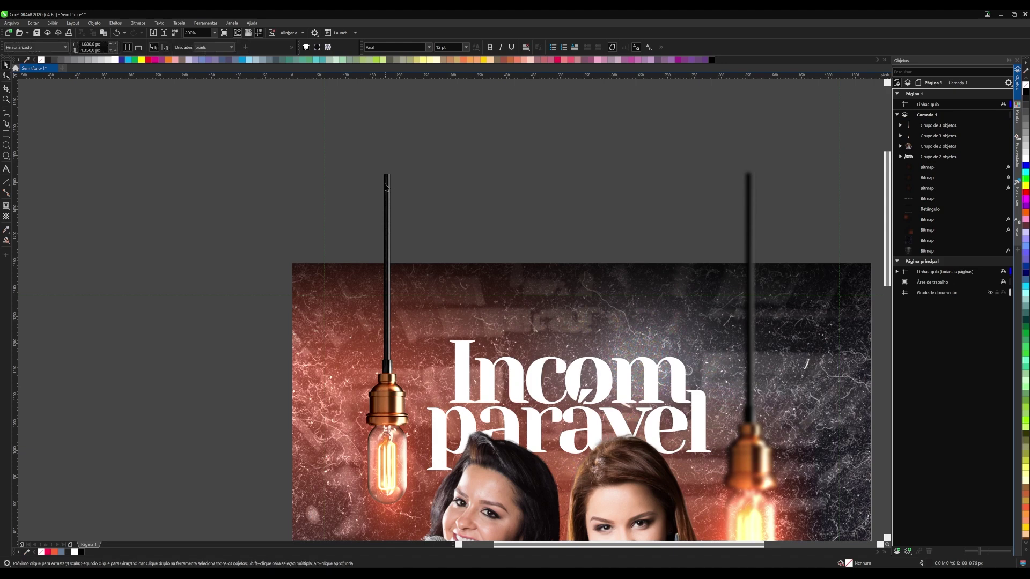
{"action": "left_click", "coordinate": [386, 188]}
- Trim away the left cord's top part using a rectangle drawn over it
{"action": "left_click", "coordinate": [6, 134]}
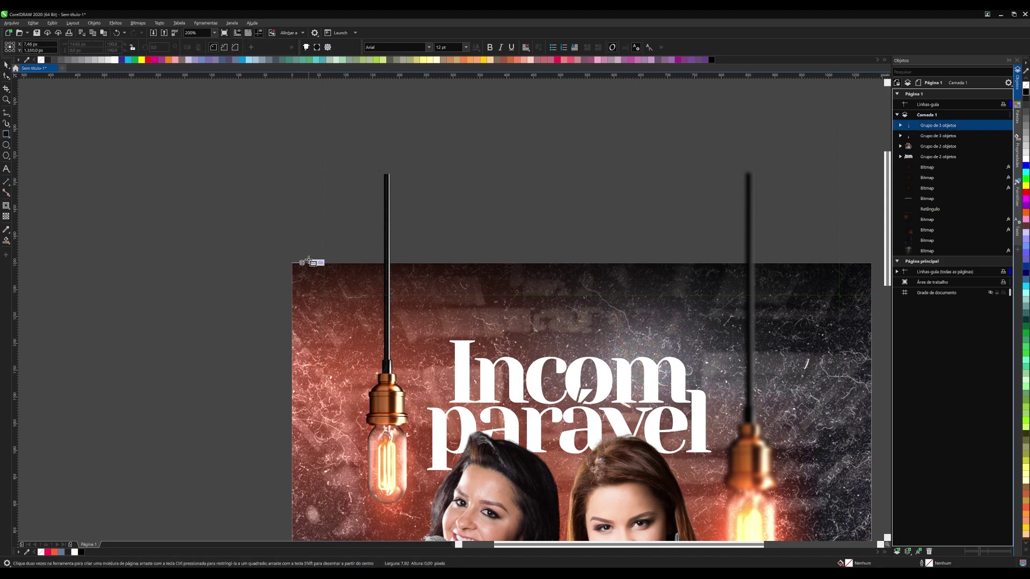
{"action": "left_click_drag", "start_coordinate": [292, 262], "coordinate": [477, 152]}
{"action": "key", "text": "space"}
{"action": "scroll", "coordinate": [384, 238], "scroll_direction": "down", "scroll_amount": 2}
{"action": "left_click", "coordinate": [385, 238], "text": "shift"}
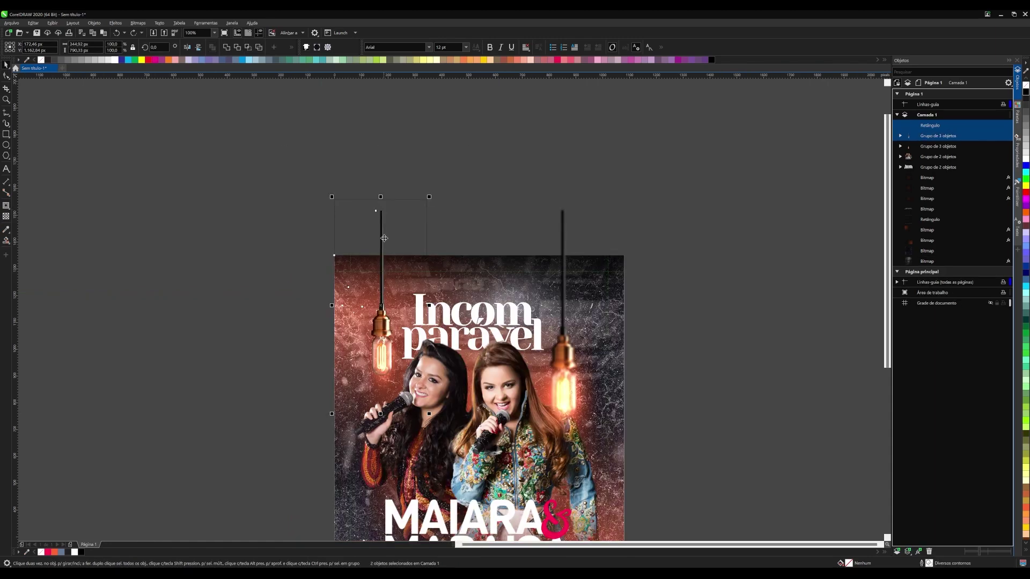
{"action": "left_click", "coordinate": [236, 48]}
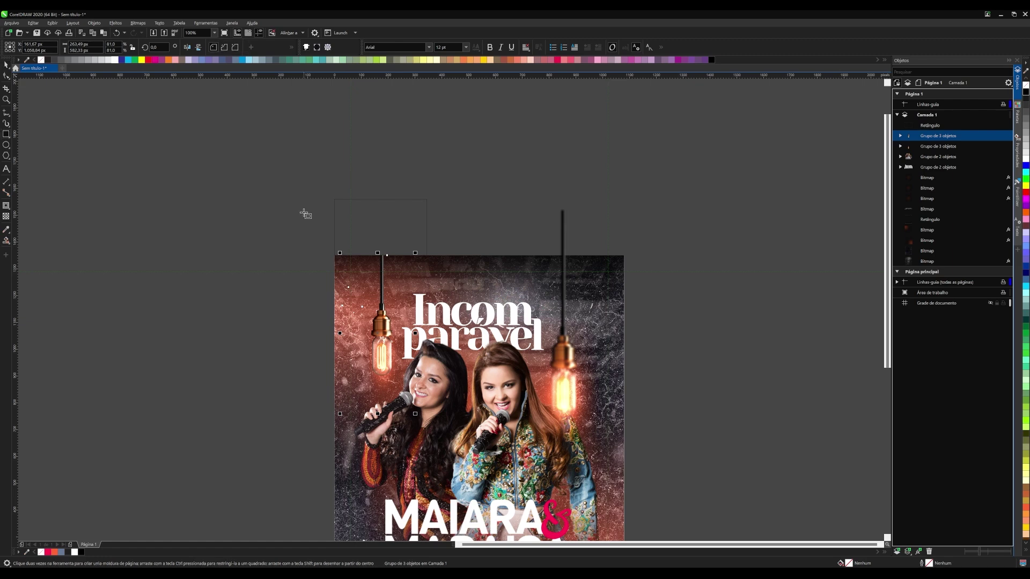
{"action": "key", "text": "F6"}
{"action": "key", "text": "space"}
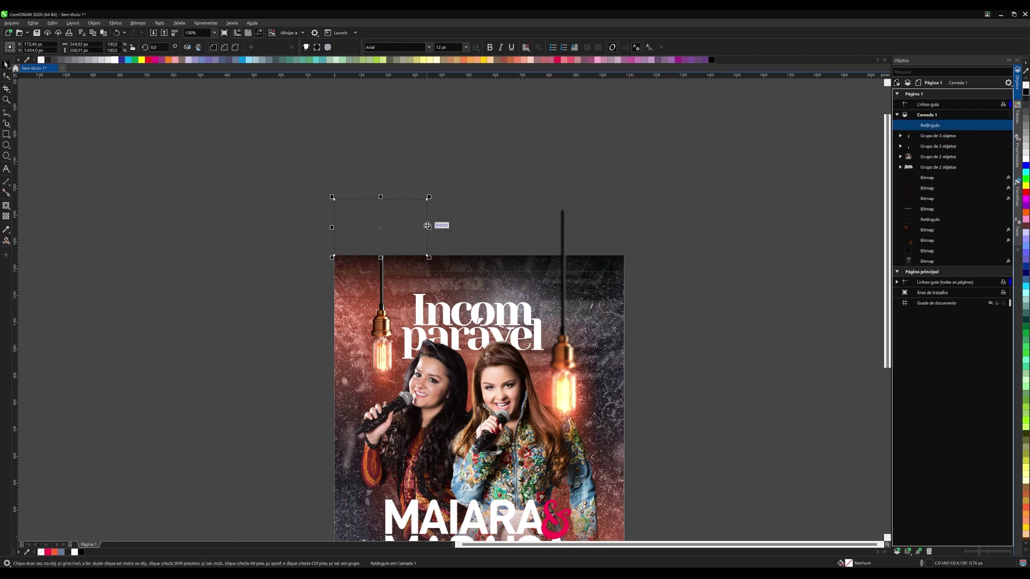
- Delete the spare rectangle, ungroup the right lamp, and copy its bulb glow onto the left lamp
{"action": "left_click_drag", "start_coordinate": [430, 227], "coordinate": [609, 225]}
{"action": "key", "text": "Delete"}
{"action": "left_click", "coordinate": [566, 306]}
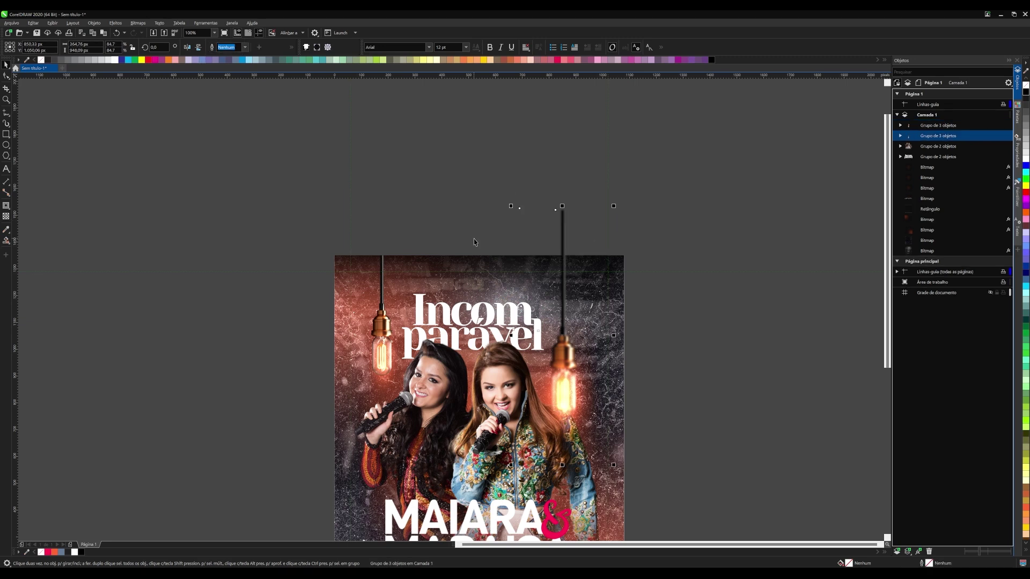
{"action": "key", "text": "ctrl+u"}
{"action": "key", "text": "Escape"}
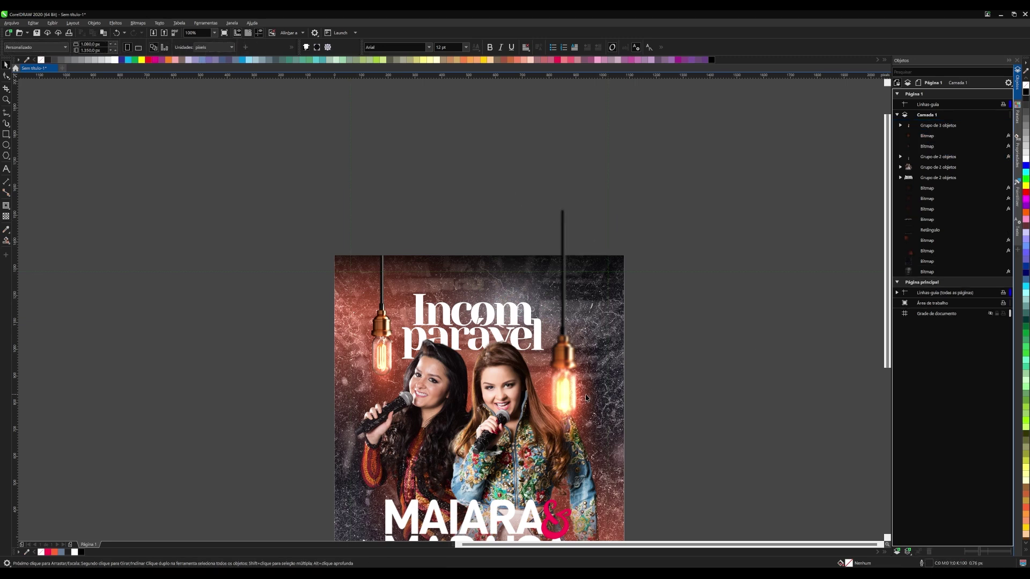
{"action": "mouse_move", "coordinate": [569, 396]}
{"action": "left_mouse_down"}
{"action": "mouse_move", "coordinate": [276, 375]}
{"action": "mouse_move", "coordinate": [384, 358]}
{"action": "left_mouse_up"}
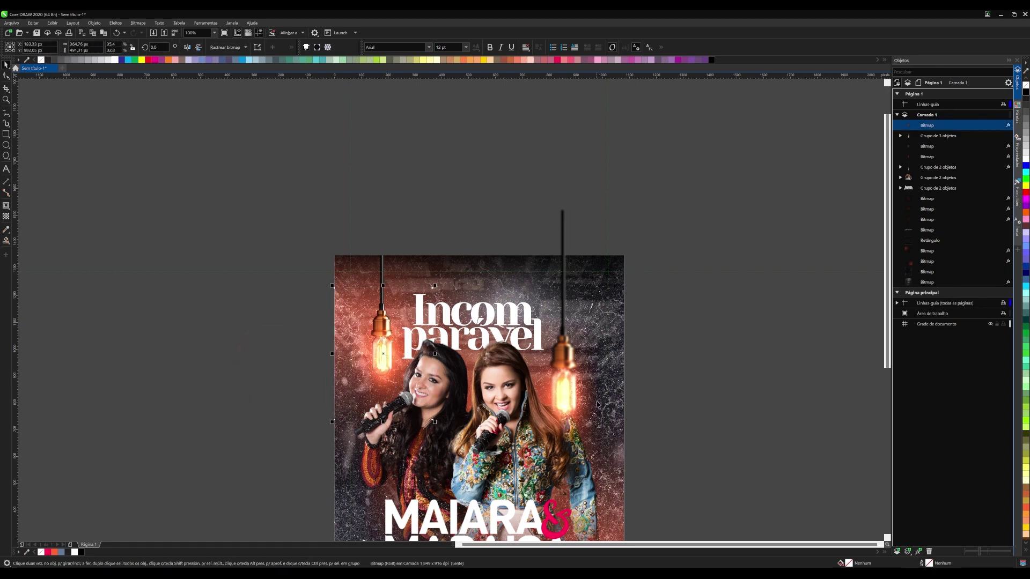
- Fit the whole page in view and preview the poster full screen
{"action": "left_click", "coordinate": [379, 219]}
{"action": "scroll", "coordinate": [379, 220], "scroll_direction": "down", "scroll_amount": 1}
{"action": "key", "text": "shift+F4"}
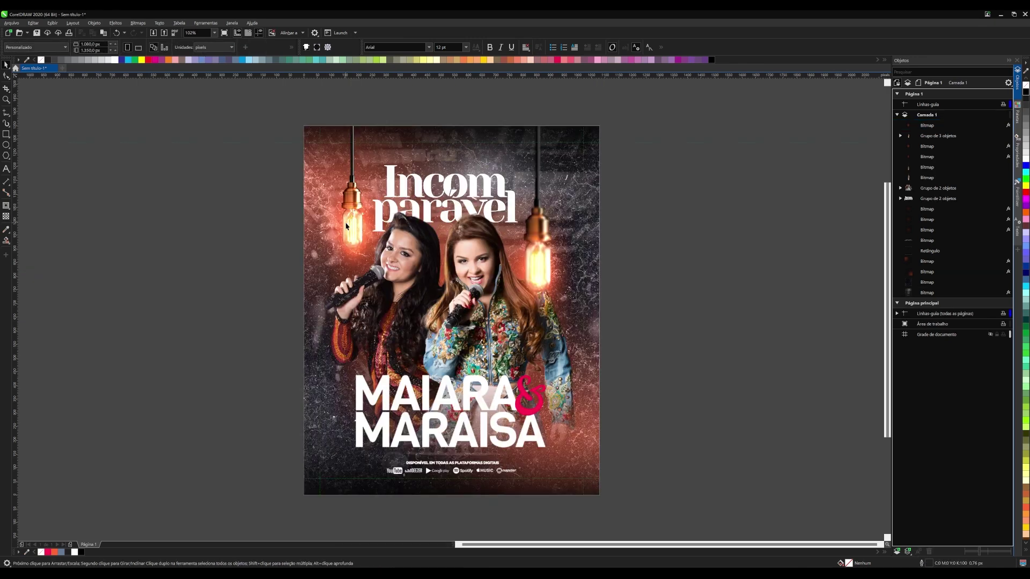
{"action": "key", "text": "F9"}
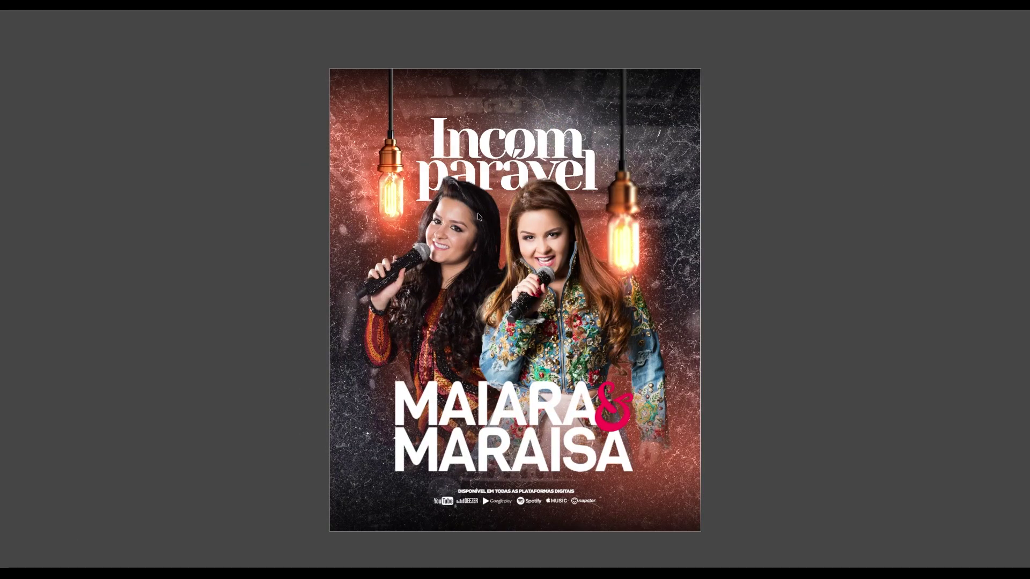
{"action": "key", "text": "Escape"}
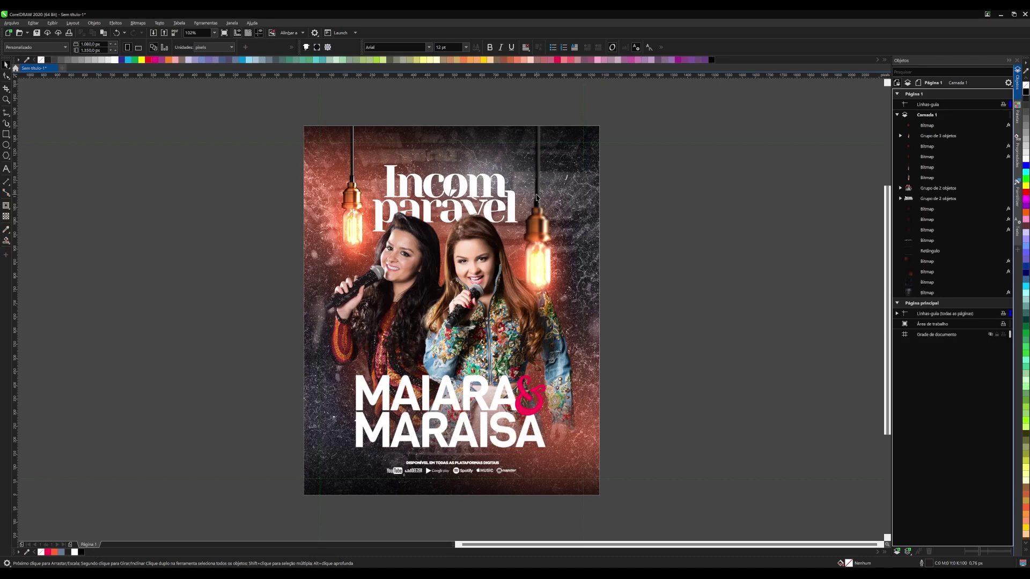
- Delete the unlit lamp copy from the right bulb and preview the poster again
{"action": "left_click", "coordinate": [539, 185]}
{"action": "left_click_drag", "start_coordinate": [538, 178], "coordinate": [636, 170]}
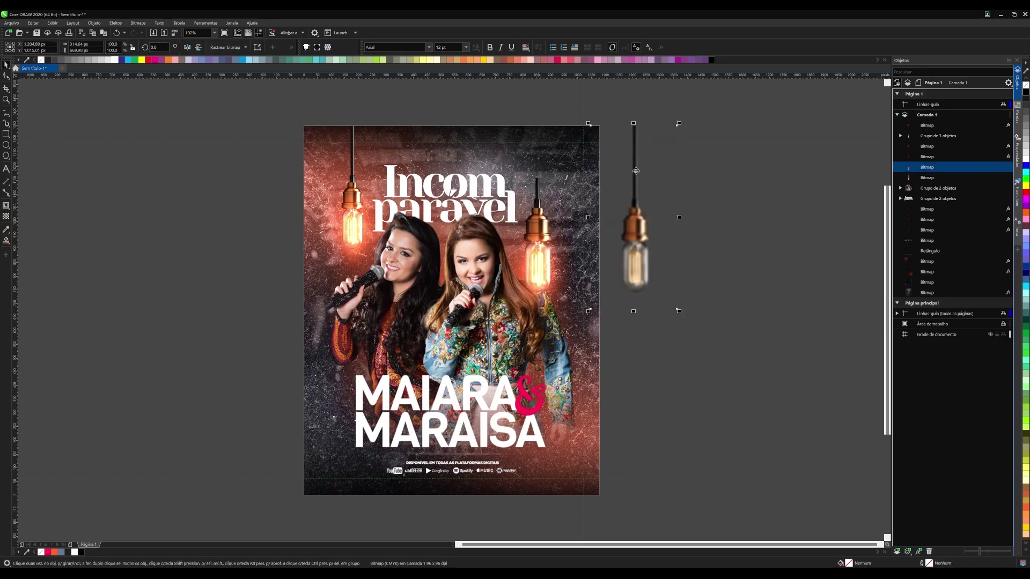
{"action": "key", "text": "Delete"}
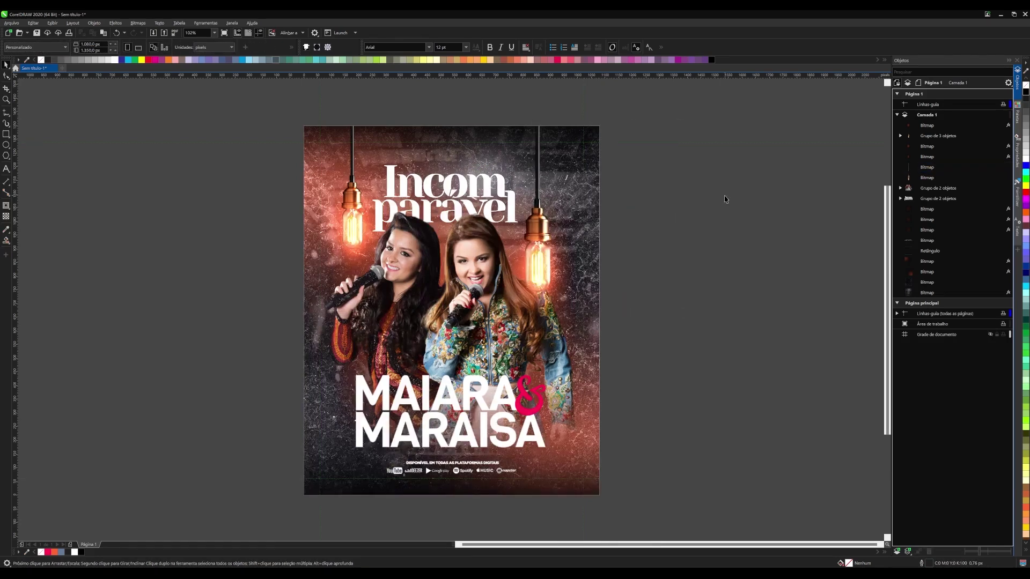
{"action": "key", "text": "F9"}
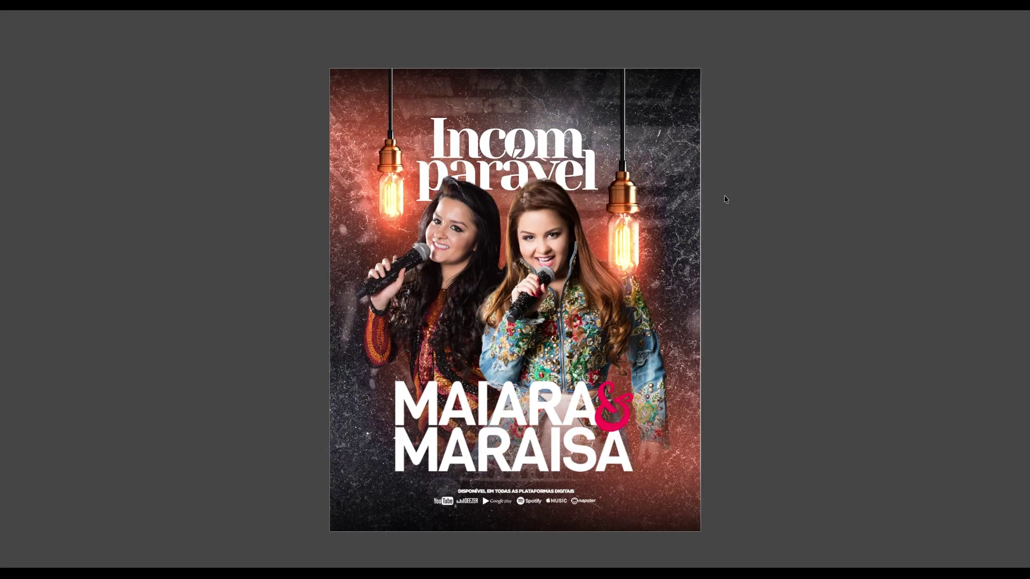
{"action": "left_click", "coordinate": [724, 199]}
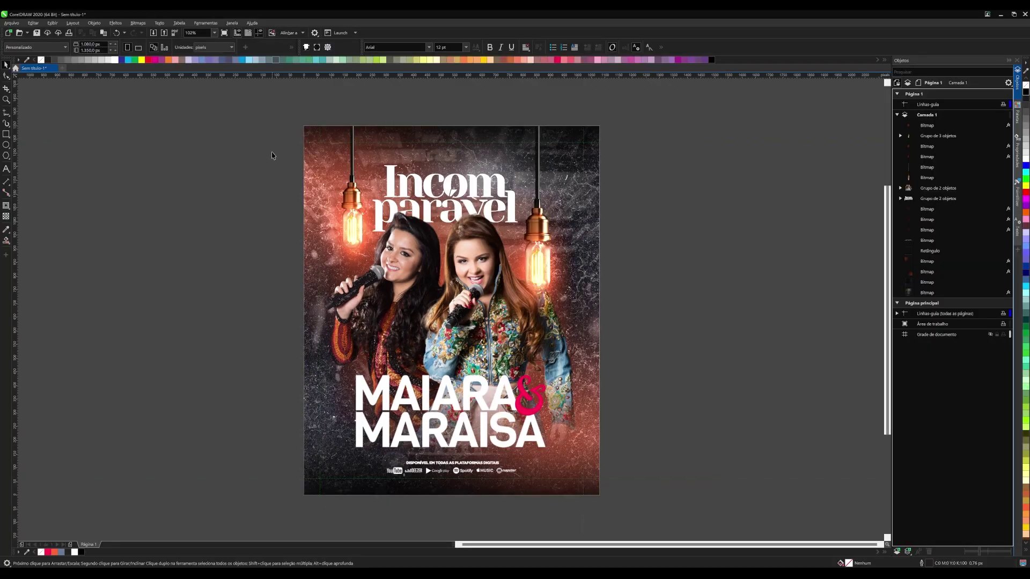
{"action": "left_click_drag", "start_coordinate": [271, 155], "coordinate": [584, 507]}
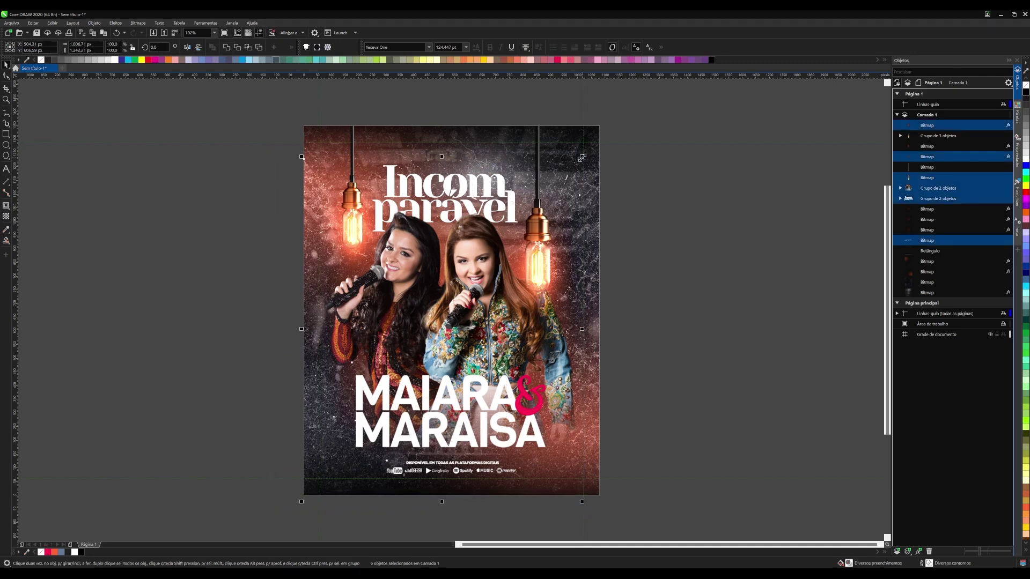
- Scale the lamps and lettering down to about 98% and preview the poster
{"action": "left_click_drag", "start_coordinate": [582, 156], "coordinate": [576, 157]}
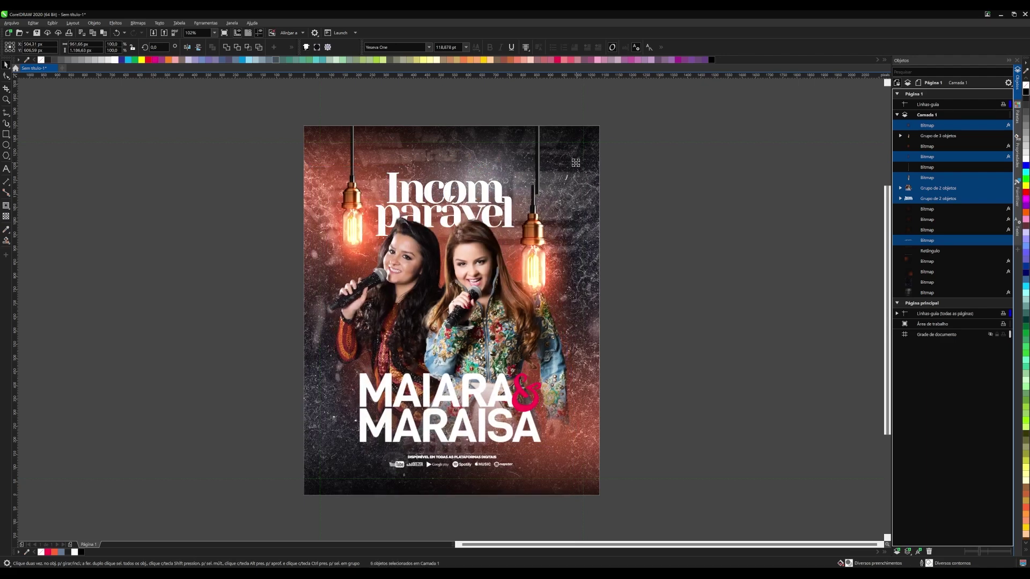
{"action": "left_click_drag", "start_coordinate": [575, 163], "coordinate": [573, 164]}
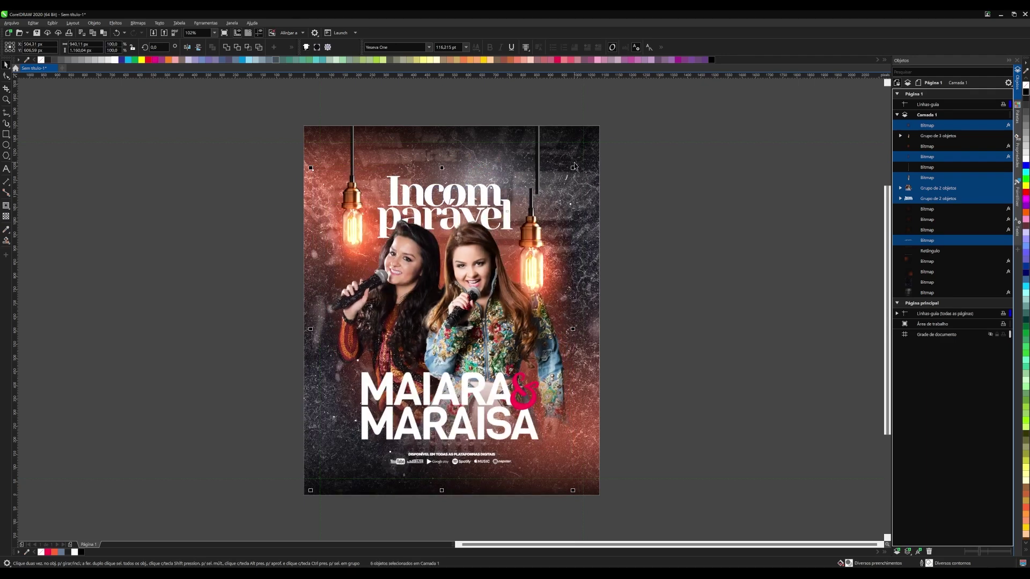
{"action": "left_click", "coordinate": [682, 262]}
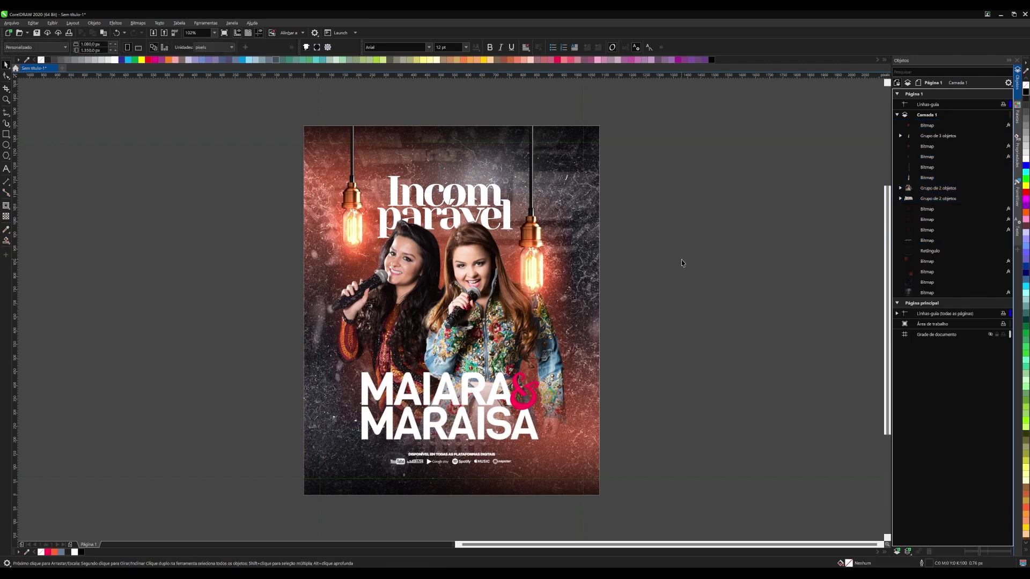
{"action": "key", "text": "F9"}
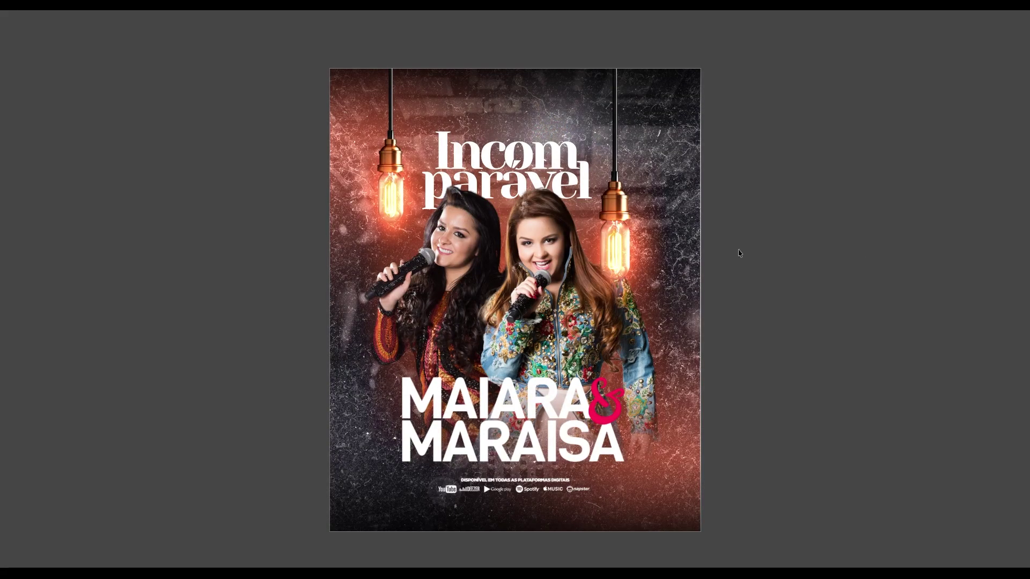
{"action": "left_click", "coordinate": [888, 261]}
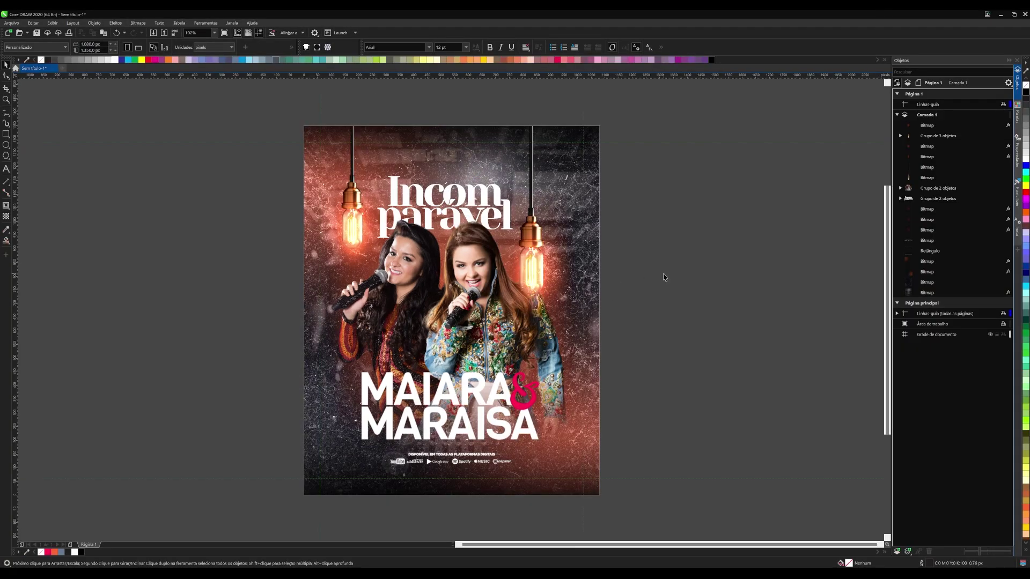
{"action": "mouse_move", "coordinate": [278, 110]}
{"action": "left_mouse_down"}
{"action": "mouse_move", "coordinate": [616, 514]}
{"action": "mouse_move", "coordinate": [640, 515]}
{"action": "left_mouse_up"}
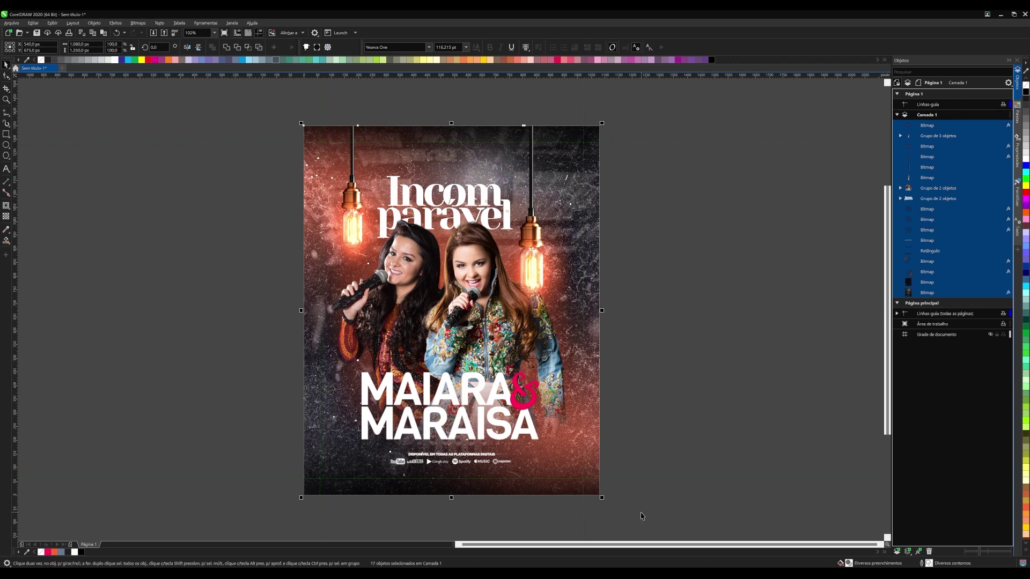
- Group all 17 poster objects and paste the group onto a new page 2
{"action": "key", "text": "ctrl+g"}
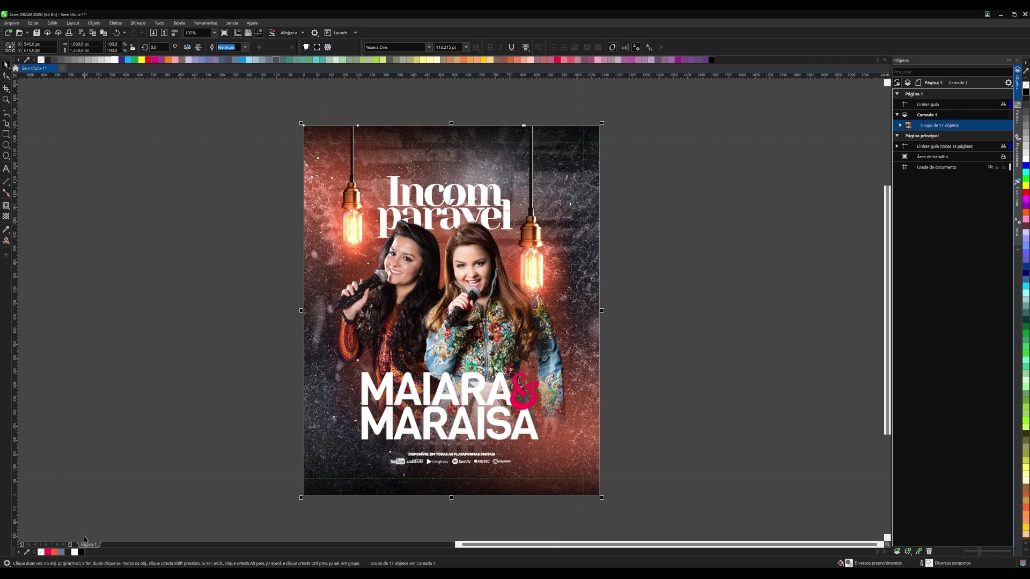
{"action": "left_click", "coordinate": [70, 544]}
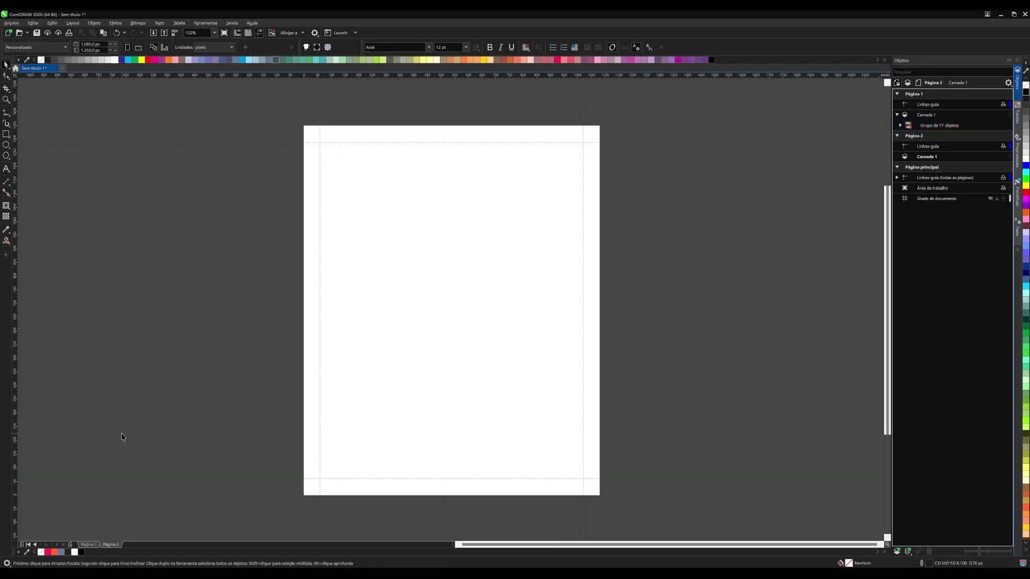
{"action": "key", "text": "ctrl+v"}
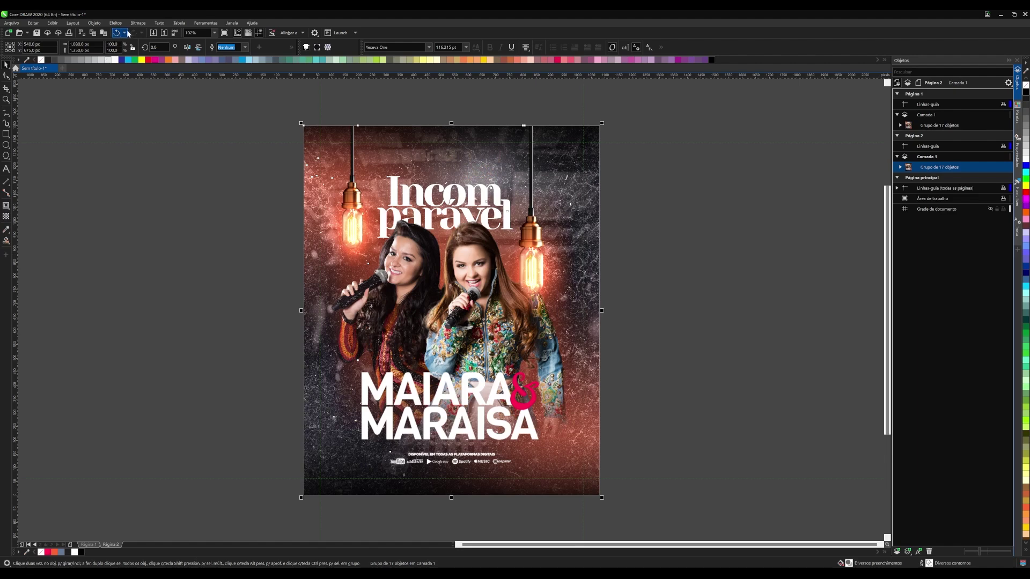
- Convert the pasted poster group into an RGB (24-bit) bitmap
{"action": "left_click", "coordinate": [135, 23]}
{"action": "left_click", "coordinate": [146, 33]}
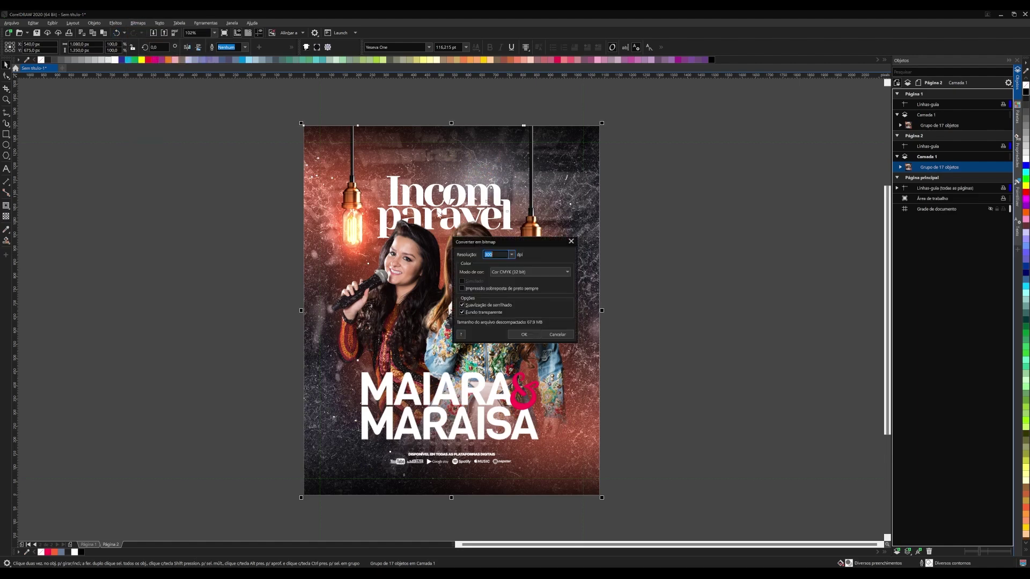
{"action": "left_click", "coordinate": [504, 272]}
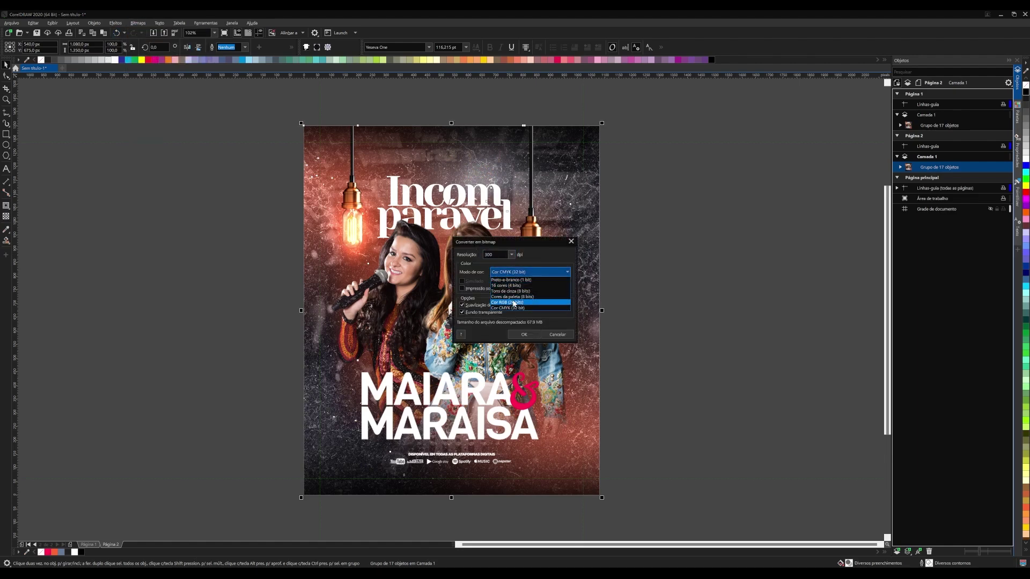
{"action": "left_click", "coordinate": [513, 299]}
{"action": "left_click", "coordinate": [521, 334]}
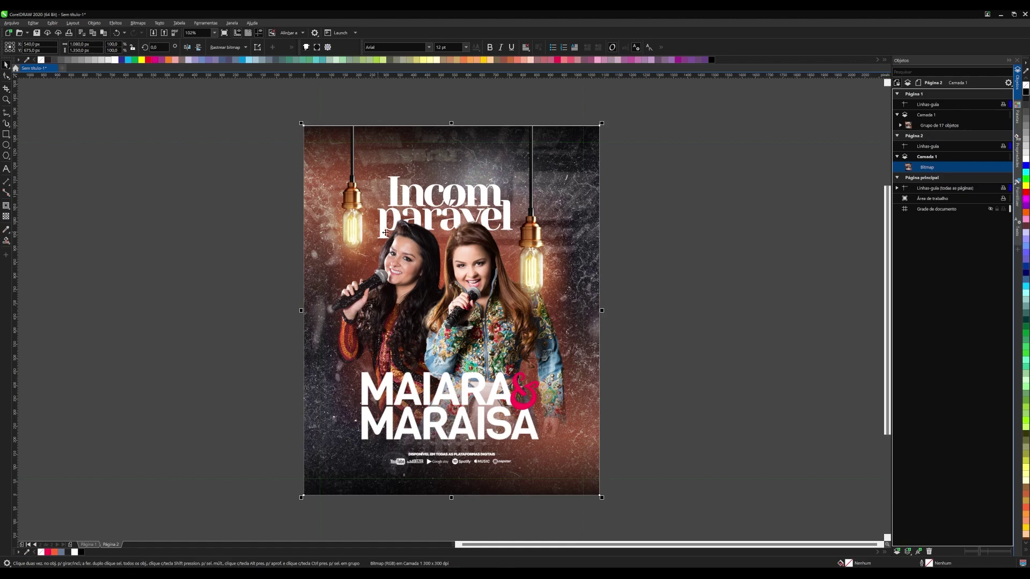
{"action": "left_click", "coordinate": [668, 255]}
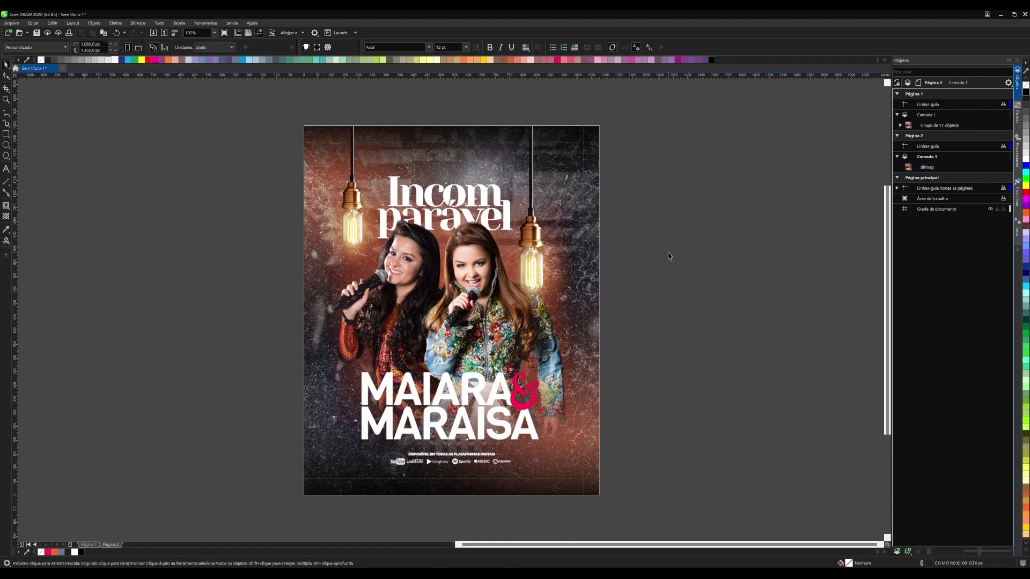
- Open Selective Color for the flattened poster bitmap and zero the reds' colour values
{"action": "left_click", "coordinate": [499, 241]}
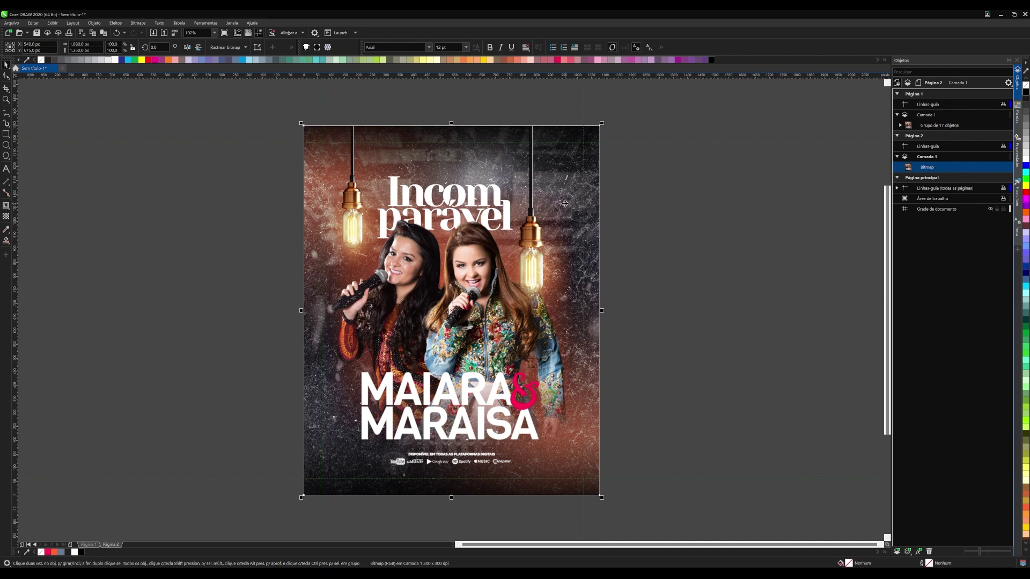
{"action": "left_click", "coordinate": [115, 23]}
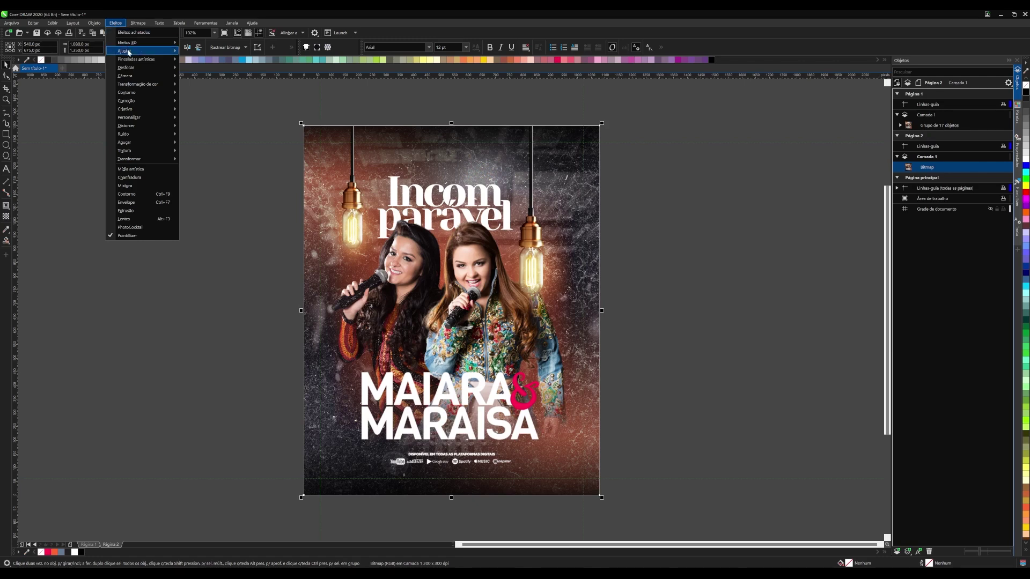
{"action": "mouse_move", "coordinate": [137, 51]}
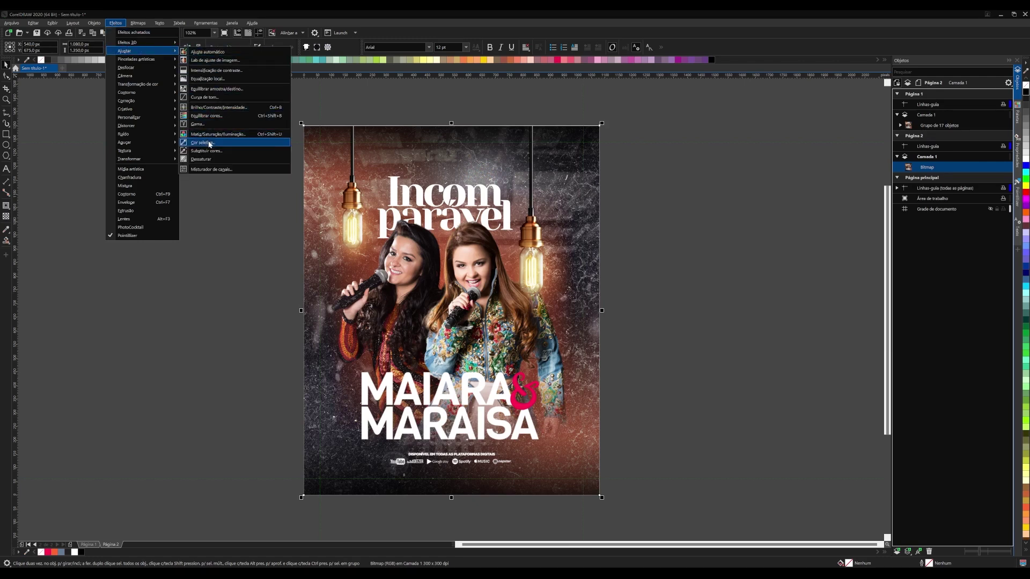
{"action": "left_click", "coordinate": [204, 143]}
{"action": "left_click_drag", "start_coordinate": [514, 175], "coordinate": [686, 126]}
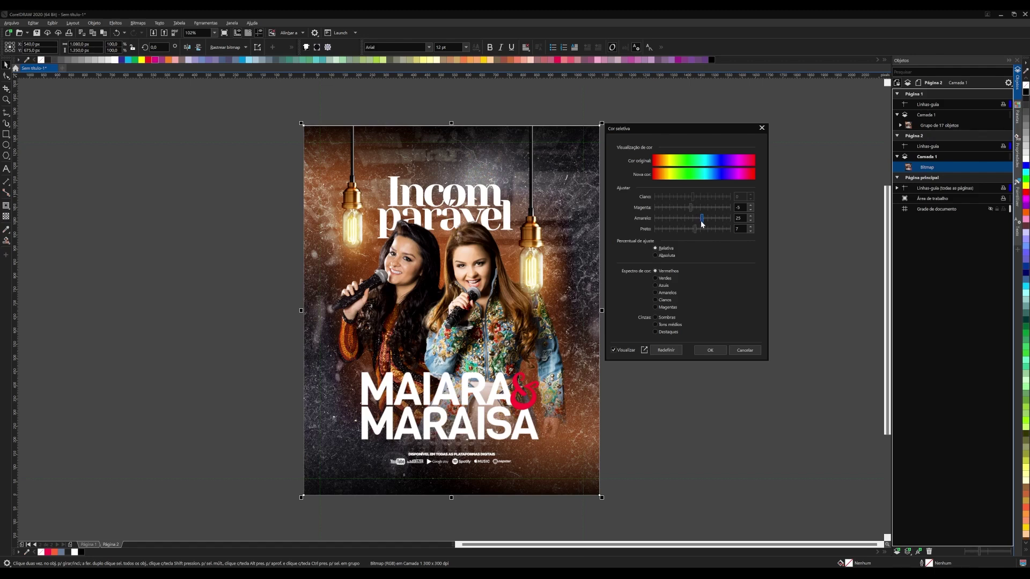
{"action": "left_click", "coordinate": [739, 207]}
{"action": "type", "text": "0"}
{"action": "key", "text": "Tab"}
{"action": "type", "text": "0"}
{"action": "key", "text": "Tab"}
{"action": "type", "text": "0"}
- Set the reds to Magenta 23, Yellow 32 and Black 8 with relative percentages
{"action": "left_click", "coordinate": [703, 219]}
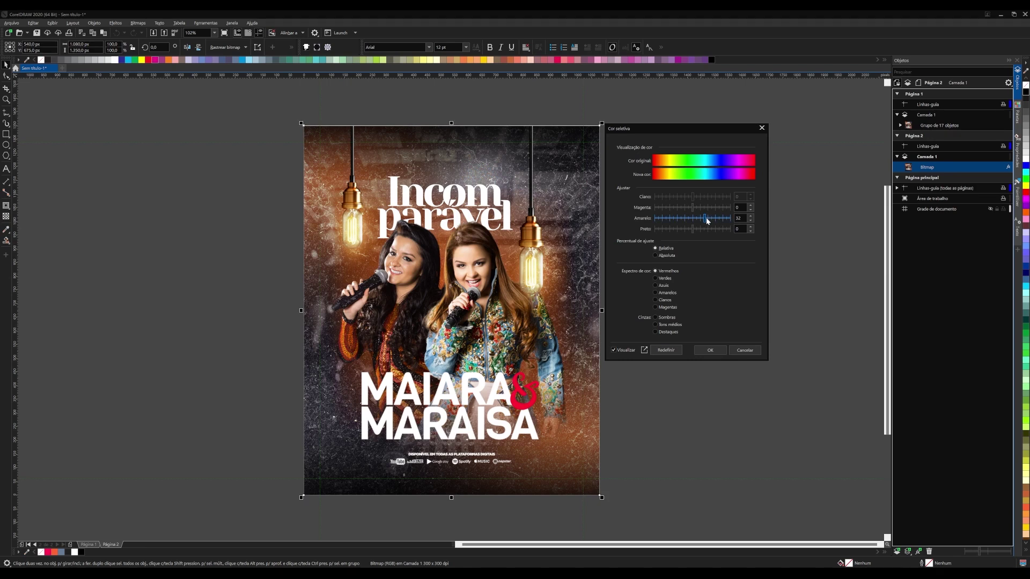
{"action": "left_click", "coordinate": [704, 228]}
{"action": "left_click_drag", "start_coordinate": [704, 228], "coordinate": [698, 228]}
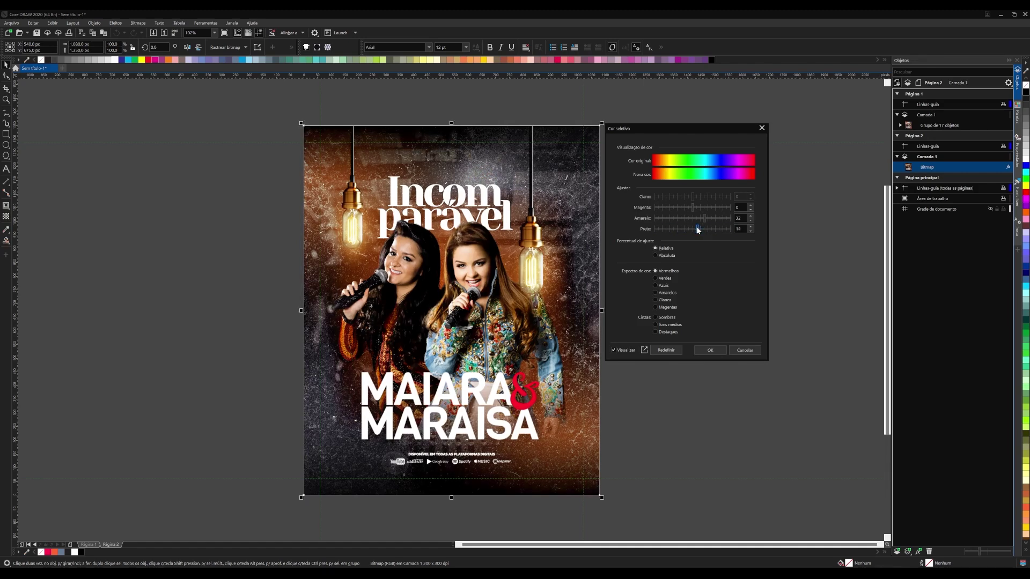
{"action": "left_click_drag", "start_coordinate": [698, 230], "coordinate": [694, 229]}
{"action": "left_click_drag", "start_coordinate": [692, 208], "coordinate": [702, 210]}
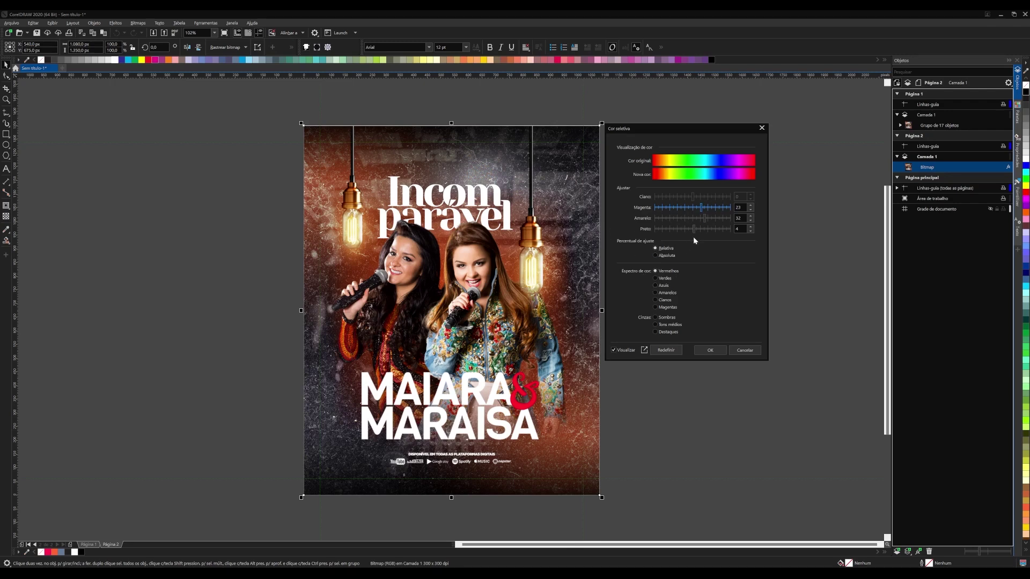
{"action": "left_click_drag", "start_coordinate": [695, 229], "coordinate": [696, 229]}
{"action": "left_click", "coordinate": [656, 256]}
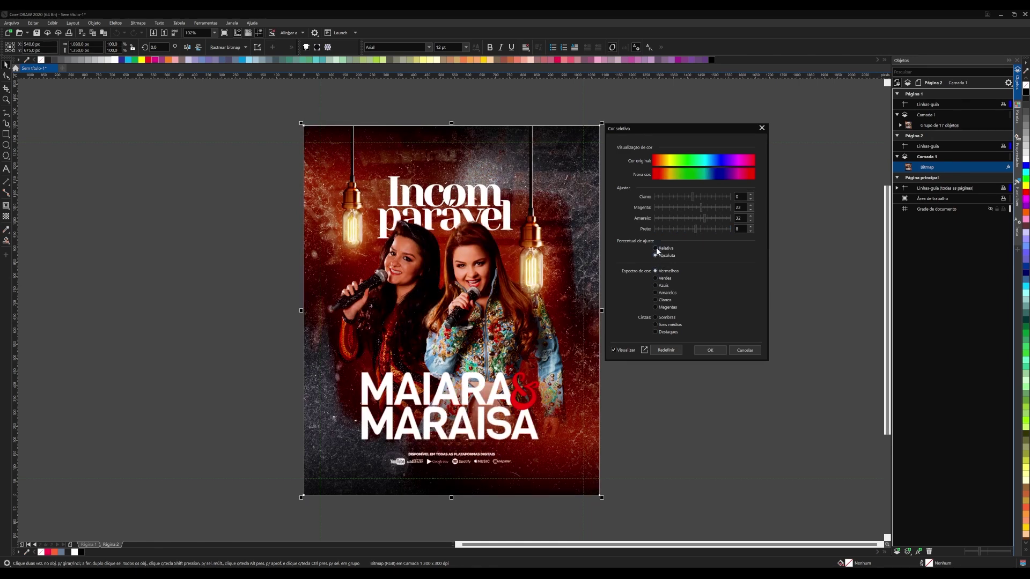
{"action": "left_click", "coordinate": [656, 248]}
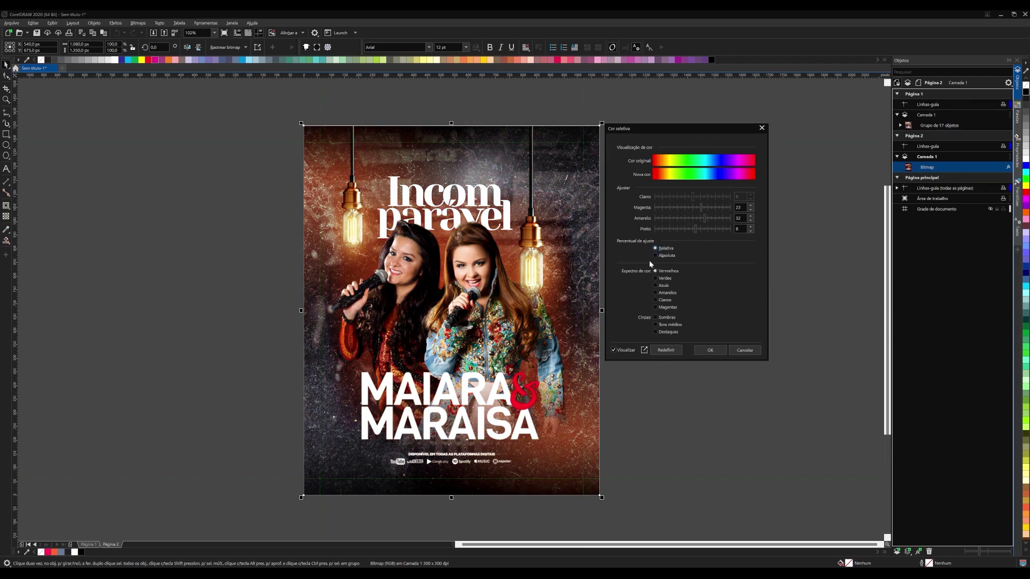
- Add 25 cyan to the cyans and apply the selective colour correction
{"action": "left_click", "coordinate": [655, 300]}
{"action": "left_click_drag", "start_coordinate": [695, 197], "coordinate": [702, 197]}
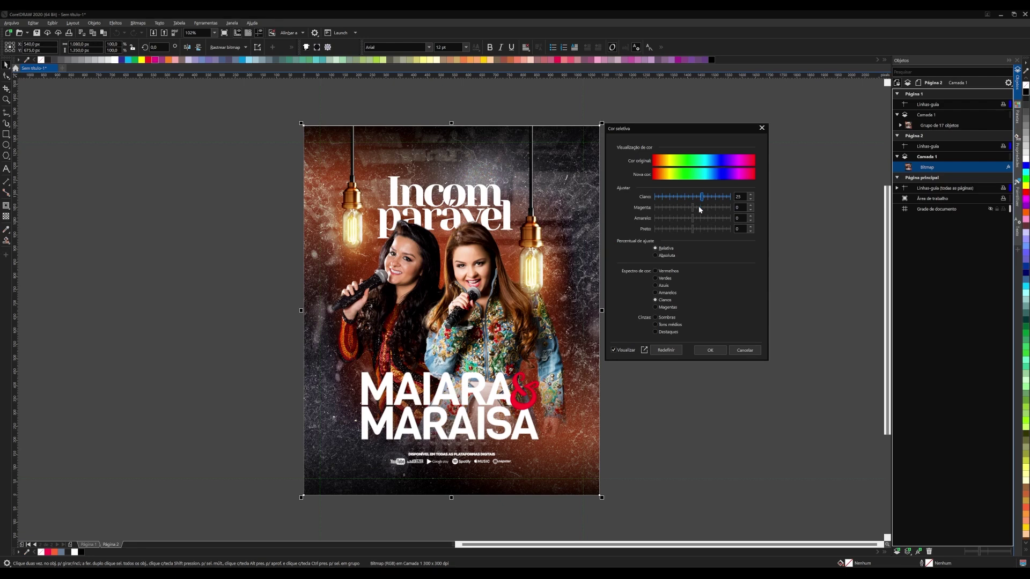
{"action": "left_click", "coordinate": [705, 352]}
{"action": "left_click", "coordinate": [626, 281]}
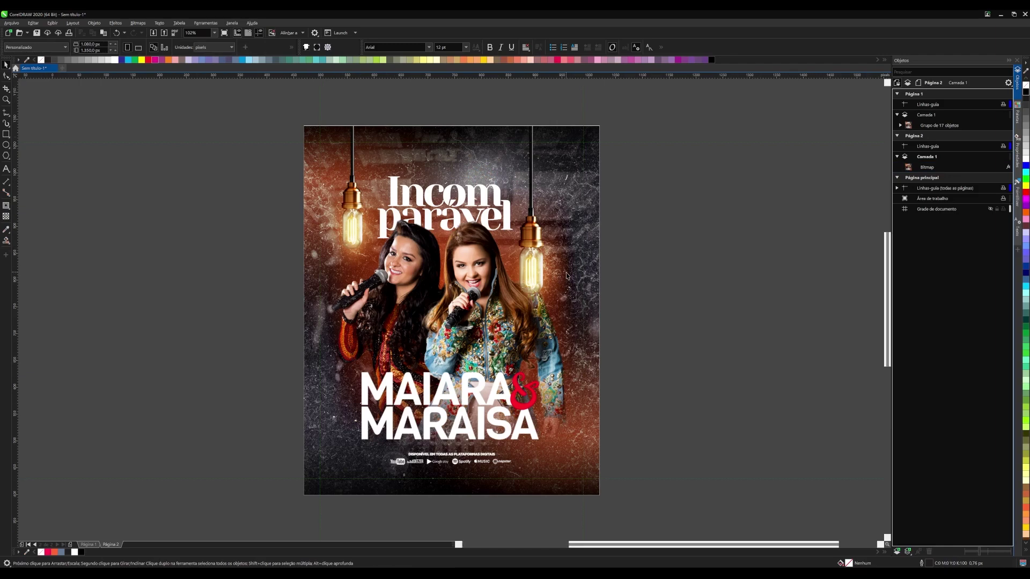
- Apply a Tone Curve to the poster bitmap, lifting the shadow point and moving the highlight point left
{"action": "scroll", "coordinate": [567, 276], "scroll_direction": "up", "scroll_amount": 3}
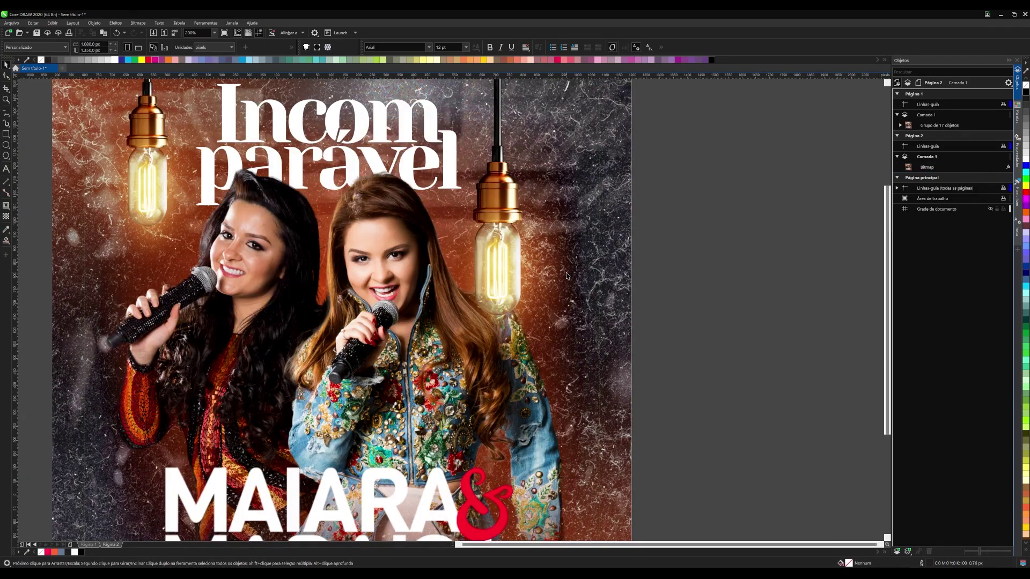
{"action": "scroll", "coordinate": [566, 276], "scroll_direction": "down", "scroll_amount": 3}
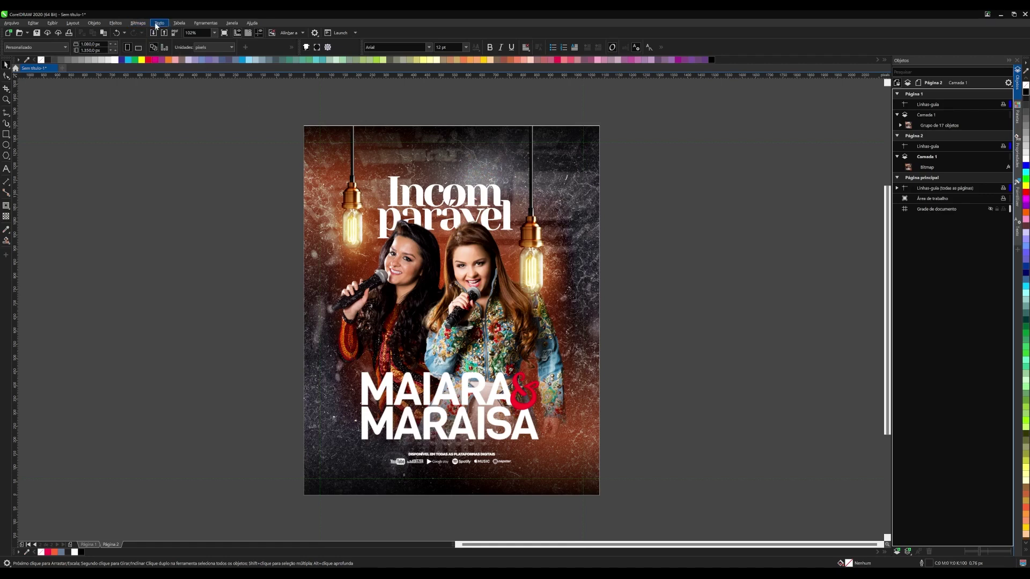
{"action": "left_click", "coordinate": [116, 23]}
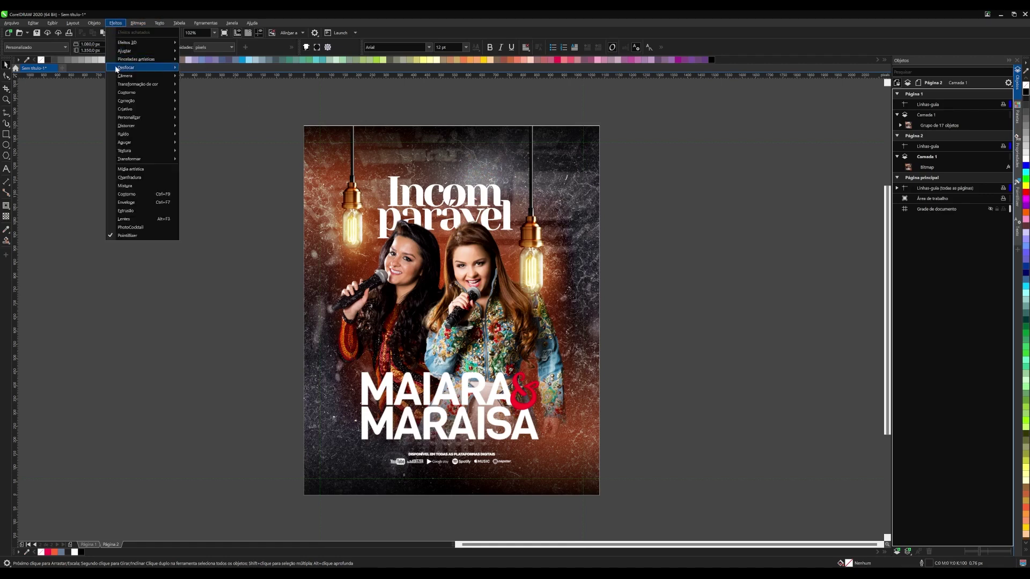
{"action": "left_click", "coordinate": [353, 214]}
{"action": "left_click", "coordinate": [352, 213]}
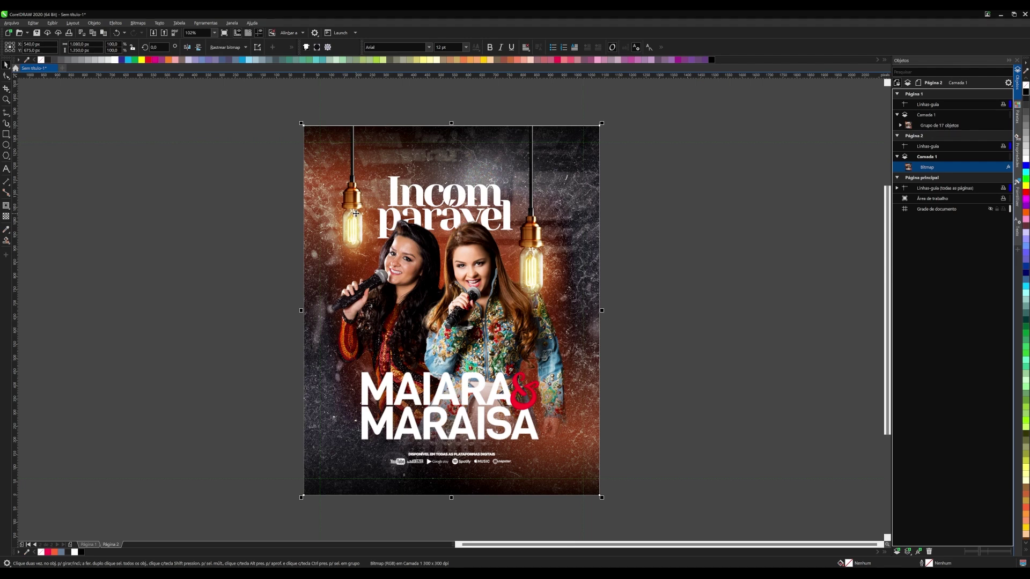
{"action": "left_click", "coordinate": [116, 23]}
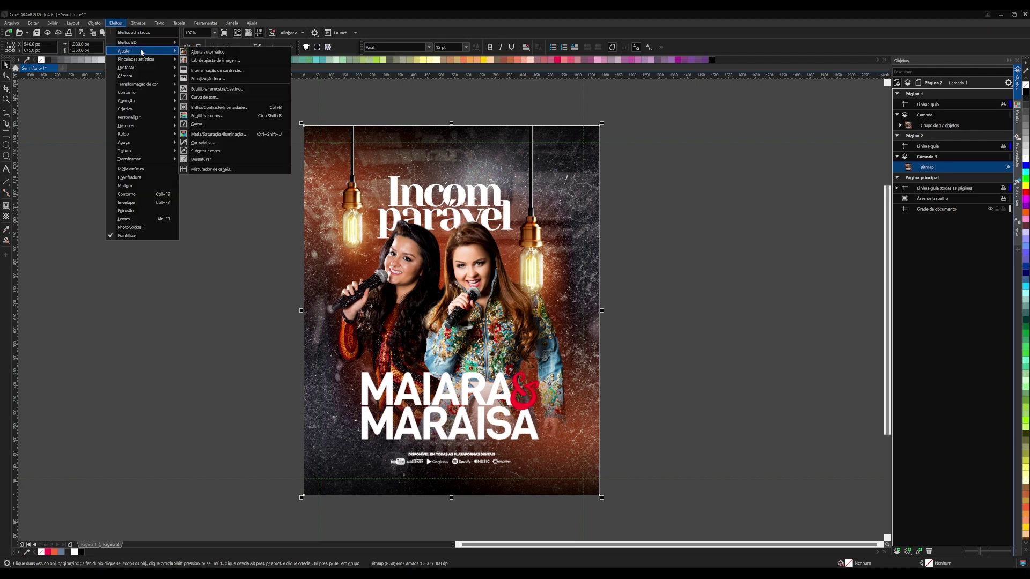
{"action": "mouse_move", "coordinate": [124, 50]}
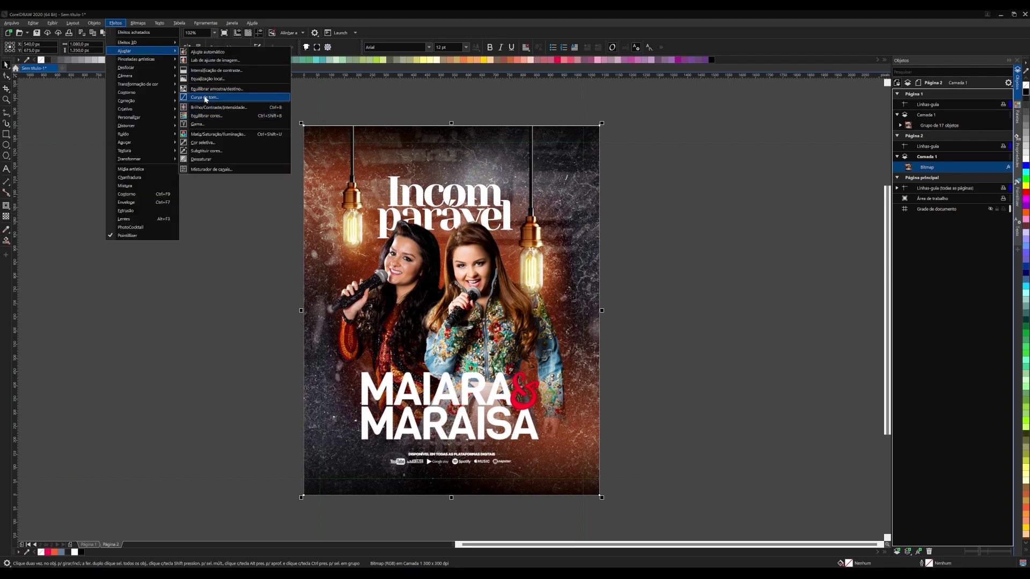
{"action": "left_click", "coordinate": [206, 98]}
{"action": "left_click_drag", "start_coordinate": [539, 178], "coordinate": [757, 115]}
{"action": "left_click_drag", "start_coordinate": [691, 149], "coordinate": [688, 142]}
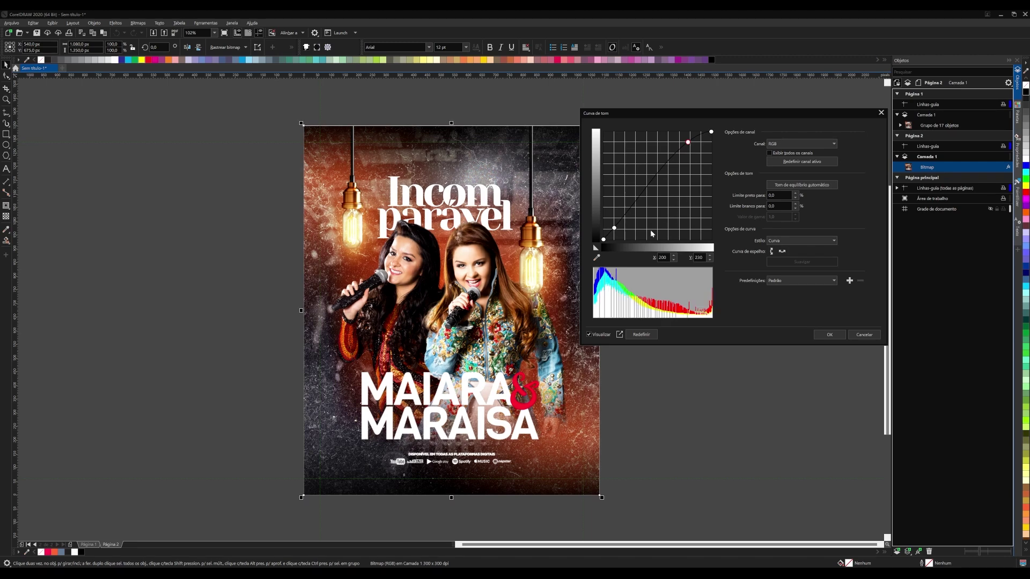
{"action": "left_click_drag", "start_coordinate": [615, 230], "coordinate": [618, 231]}
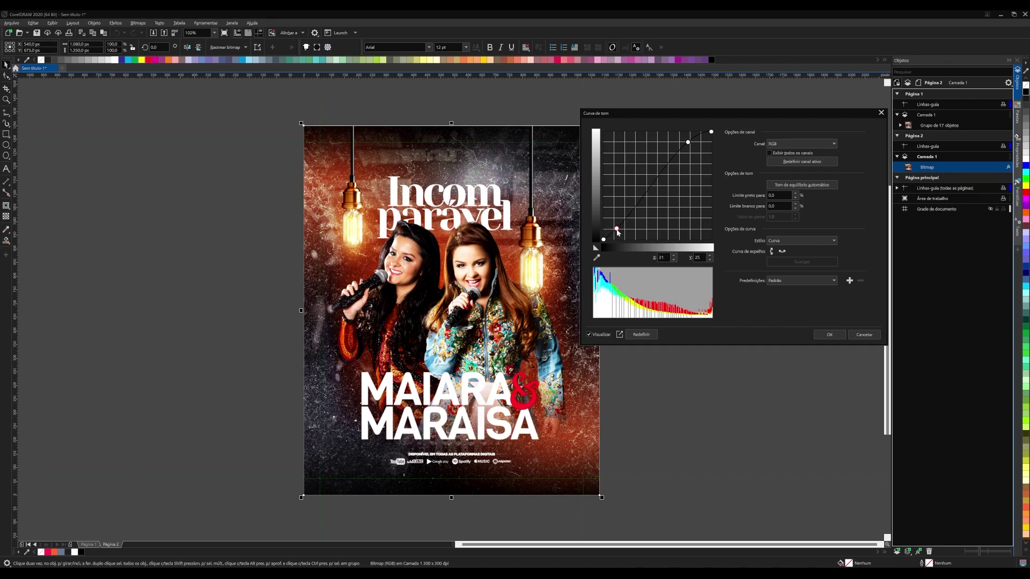
{"action": "left_click_drag", "start_coordinate": [615, 229], "coordinate": [615, 228]}
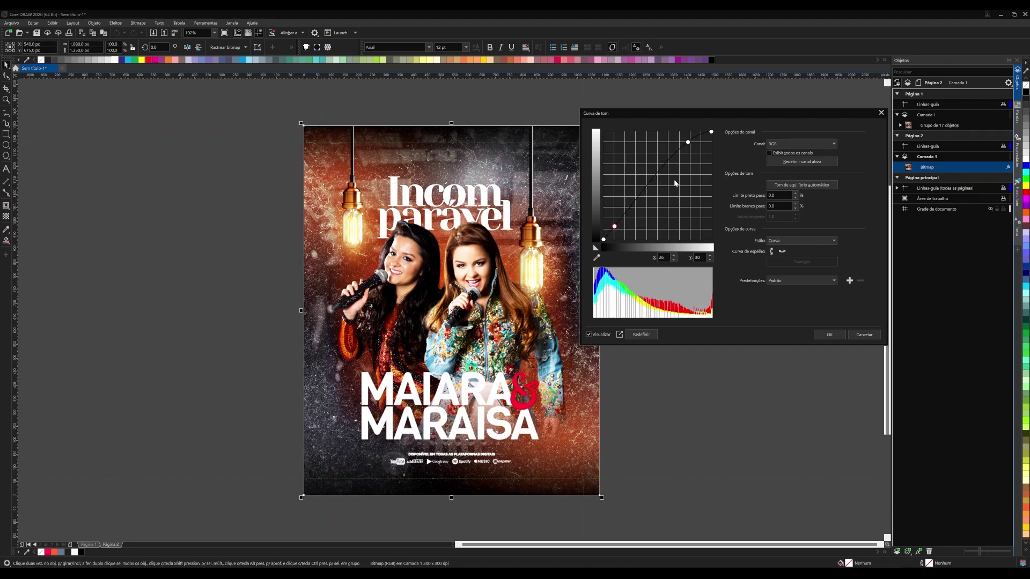
{"action": "left_click_drag", "start_coordinate": [688, 142], "coordinate": [684, 143]}
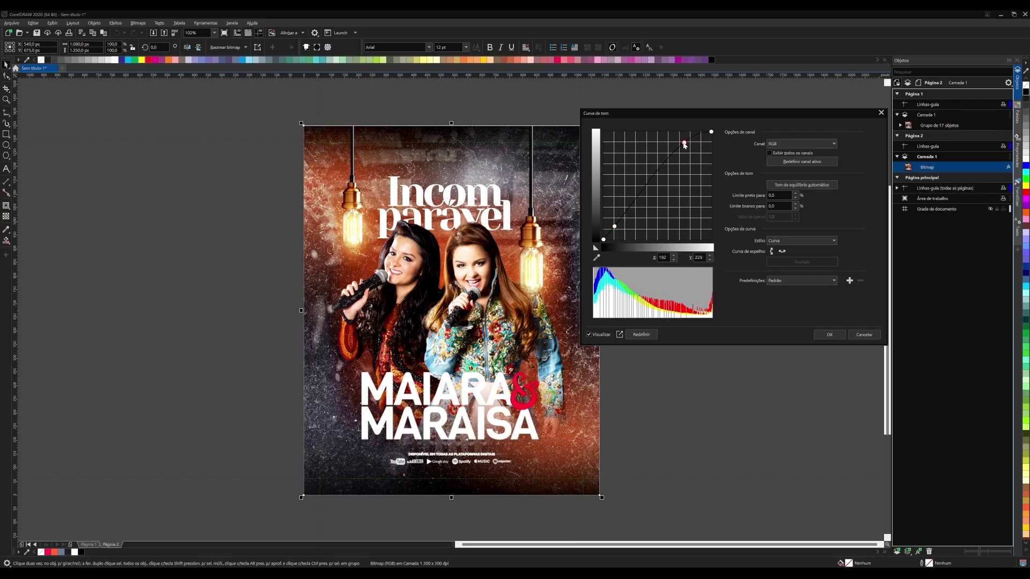
{"action": "left_click", "coordinate": [829, 335]}
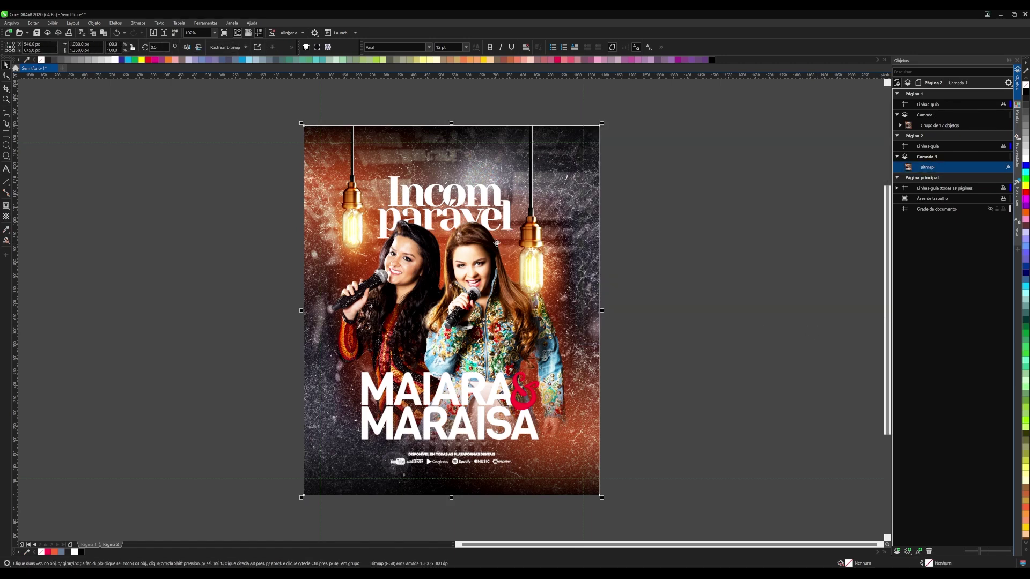
- Paste the graded bitmap onto Página 1 and give it uniform transparency of about 31
{"action": "left_click", "coordinate": [89, 544]}
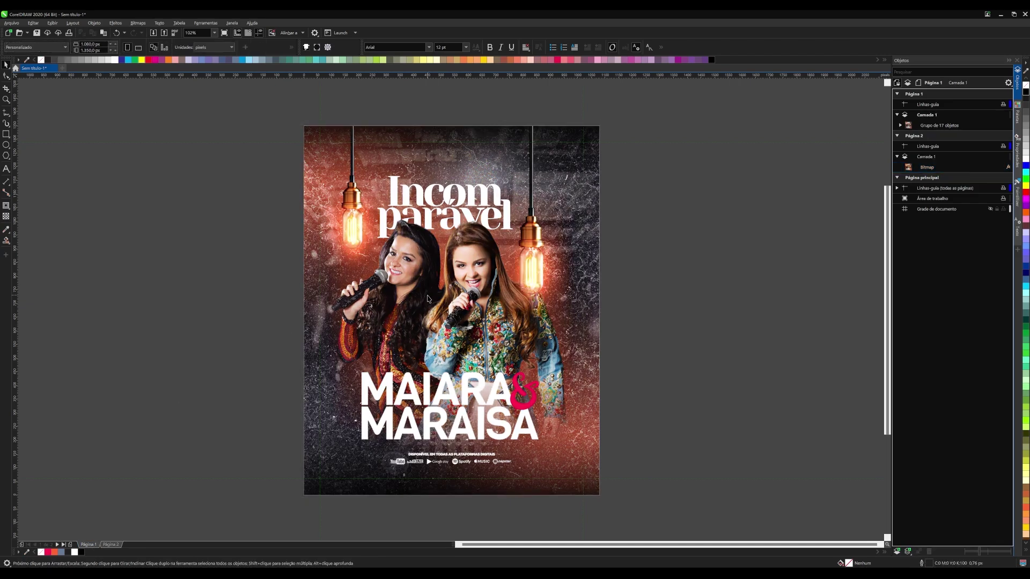
{"action": "key", "text": "ctrl+v"}
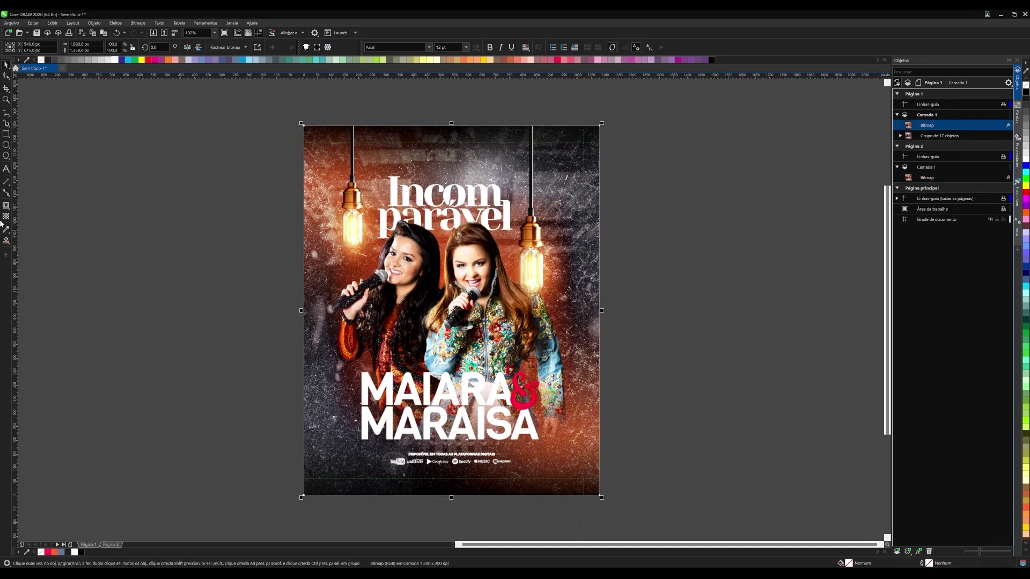
{"action": "left_click", "coordinate": [6, 216]}
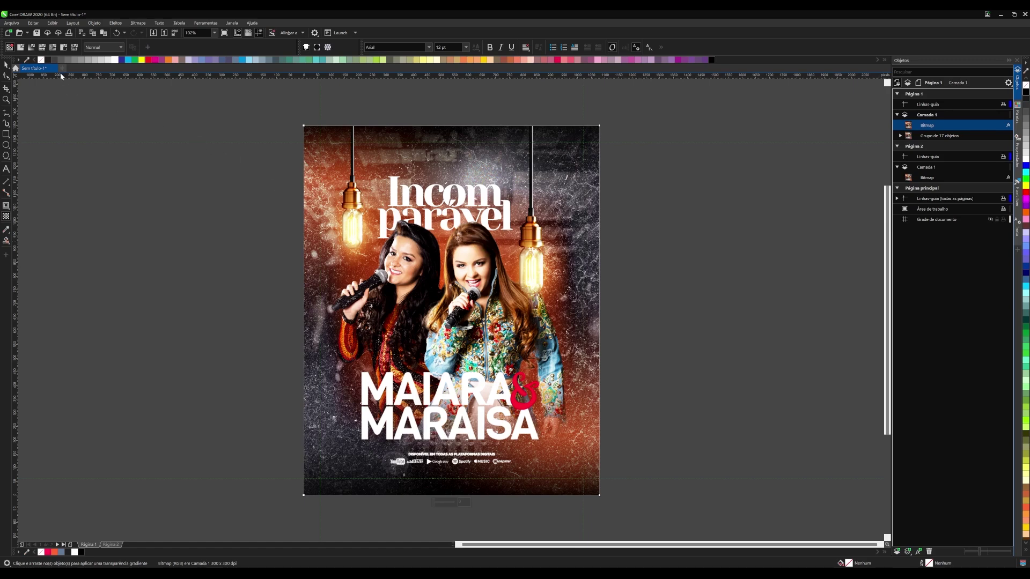
{"action": "left_click", "coordinate": [20, 47]}
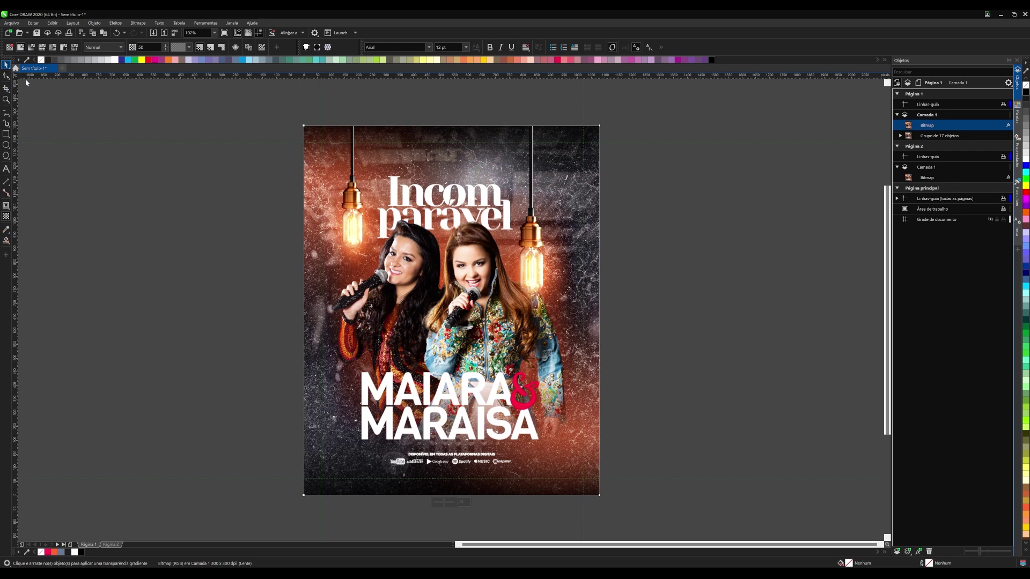
{"action": "left_click_drag", "start_coordinate": [444, 501], "coordinate": [438, 503]}
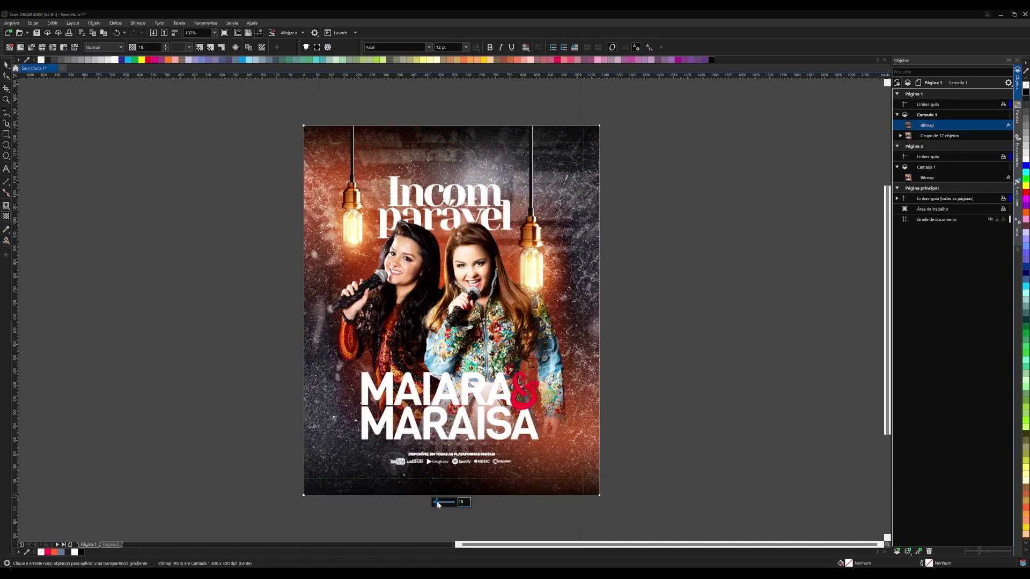
{"action": "left_click", "coordinate": [6, 64]}
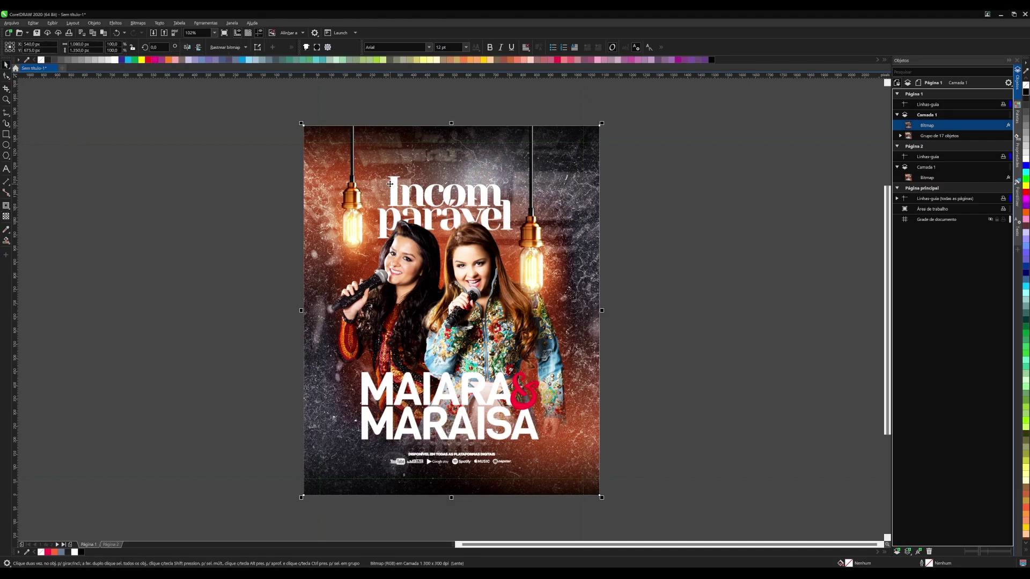
- Move the overlay bitmap beside the page and set its transparency to 60
{"action": "left_click_drag", "start_coordinate": [390, 183], "coordinate": [693, 200]}
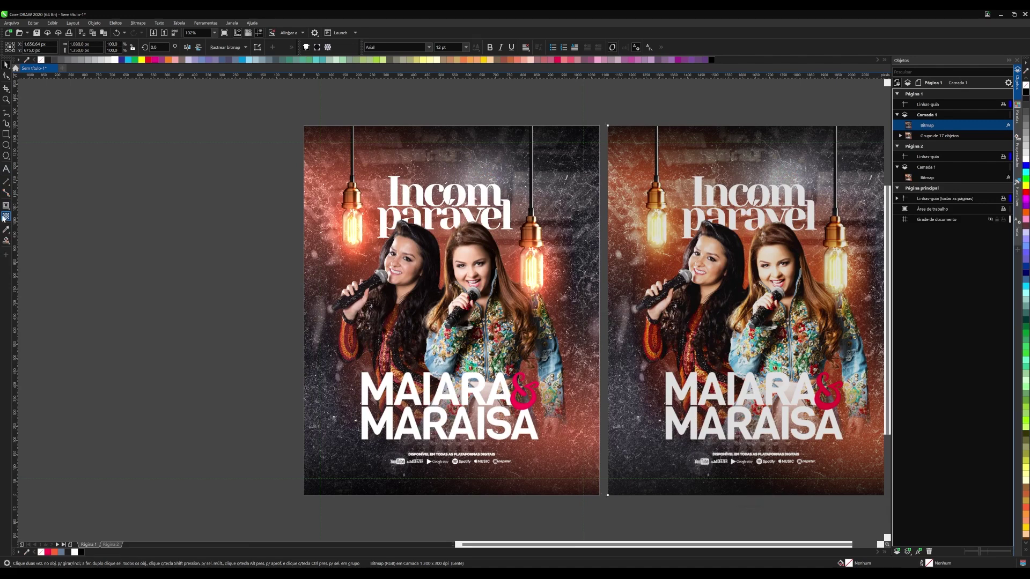
{"action": "left_click", "coordinate": [6, 217]}
{"action": "double_click", "coordinate": [148, 48]}
{"action": "type", "text": "10"}
{"action": "key", "text": "Return"}
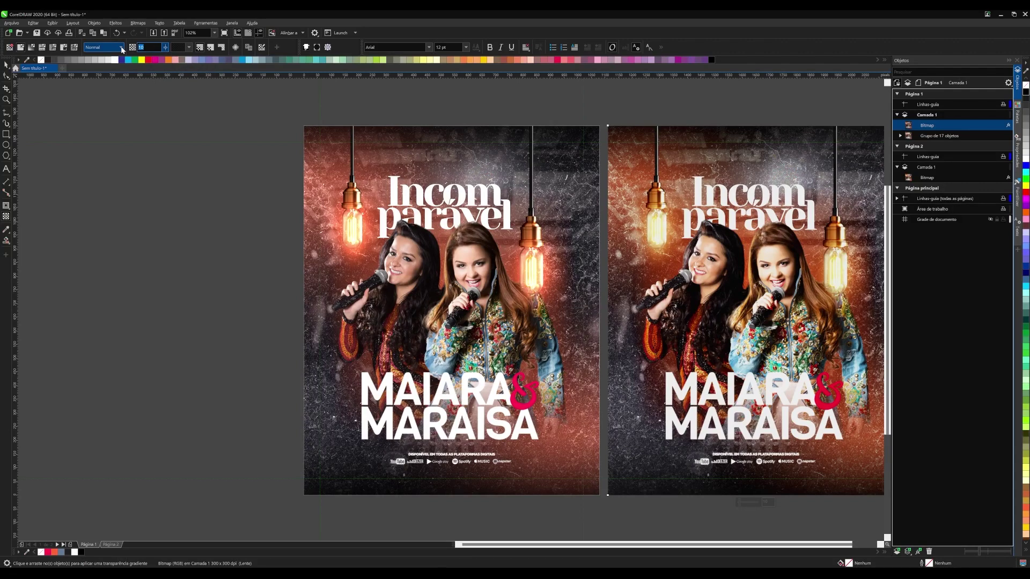
{"action": "type", "text": "60"}
{"action": "key", "text": "Return"}
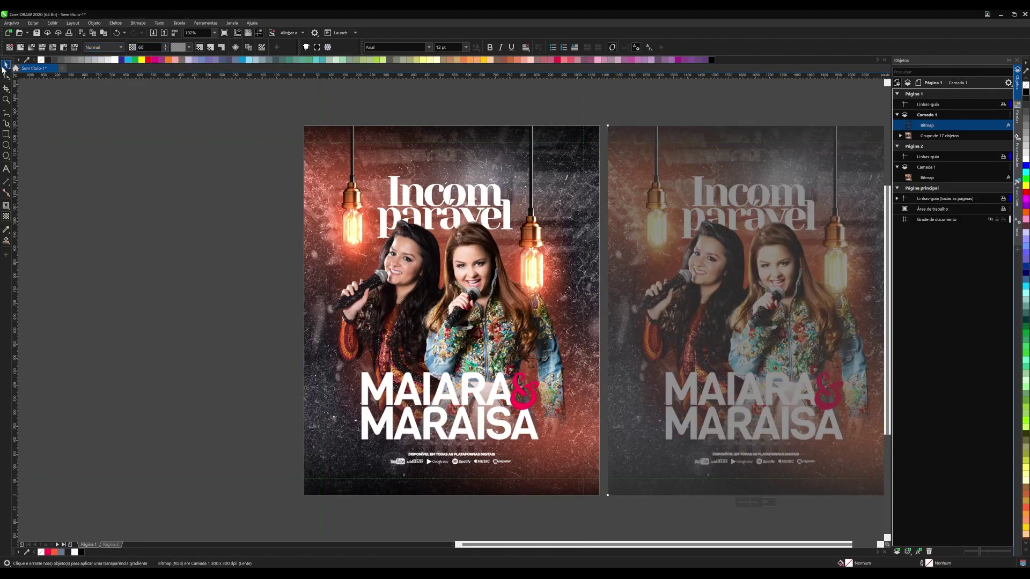
- Realign the overlay over the poster, toggle its visibility and preview full screen with F9
{"action": "left_click", "coordinate": [5, 66]}
{"action": "key", "text": "p"}
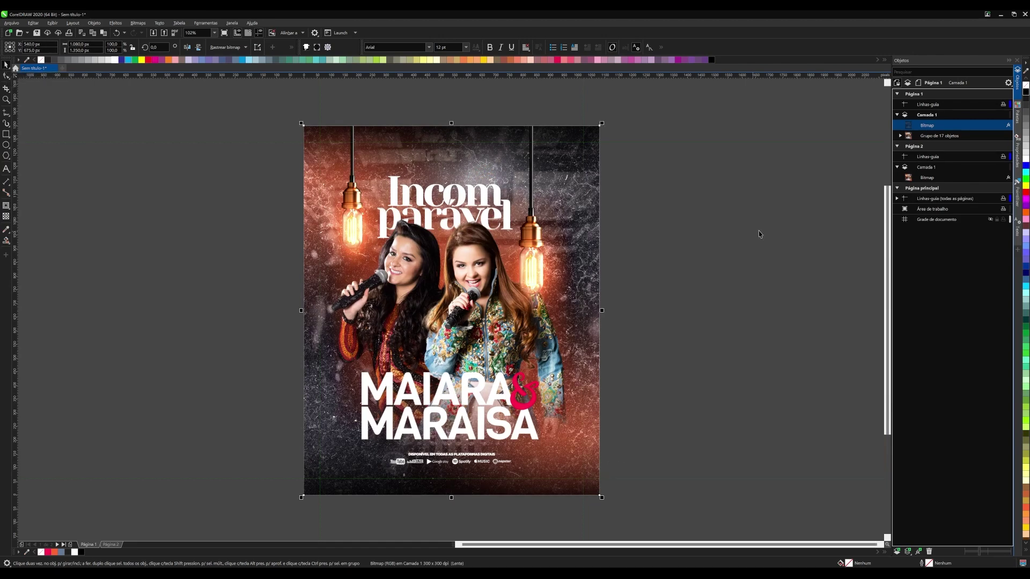
{"action": "left_click", "coordinate": [995, 126]}
{"action": "left_click", "coordinate": [996, 125]}
{"action": "key", "text": "F9"}
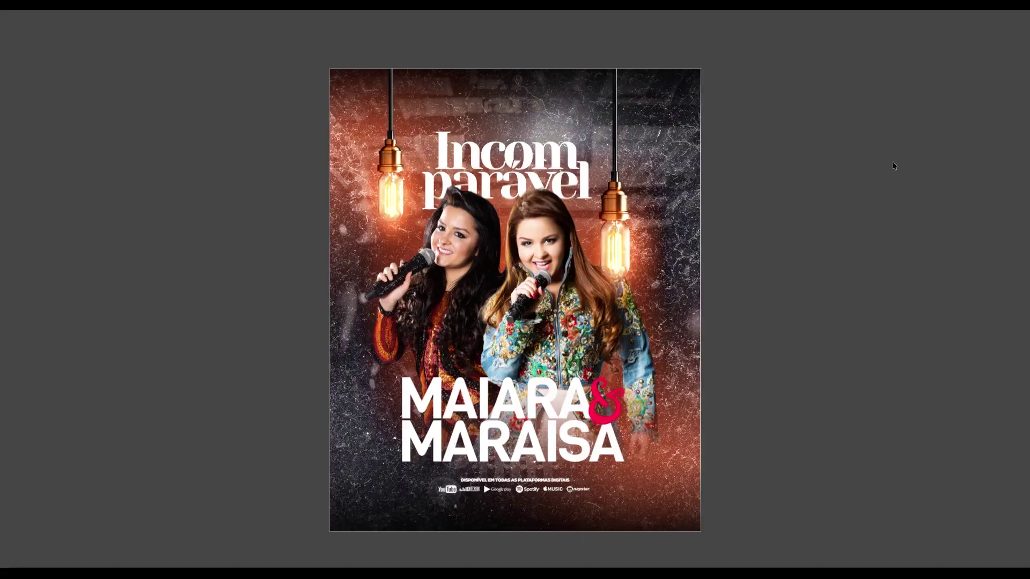
{"action": "key", "text": "F9"}
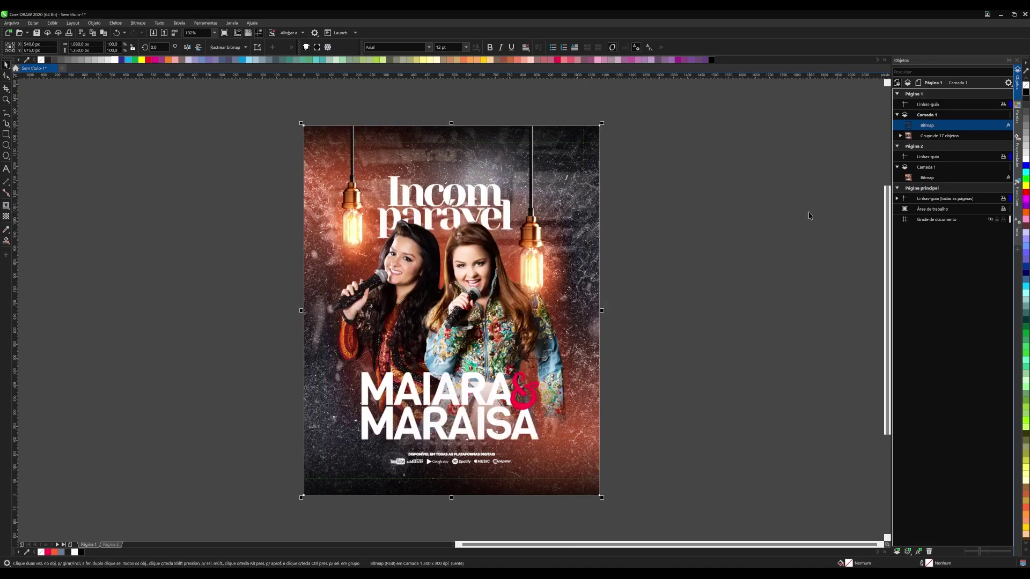